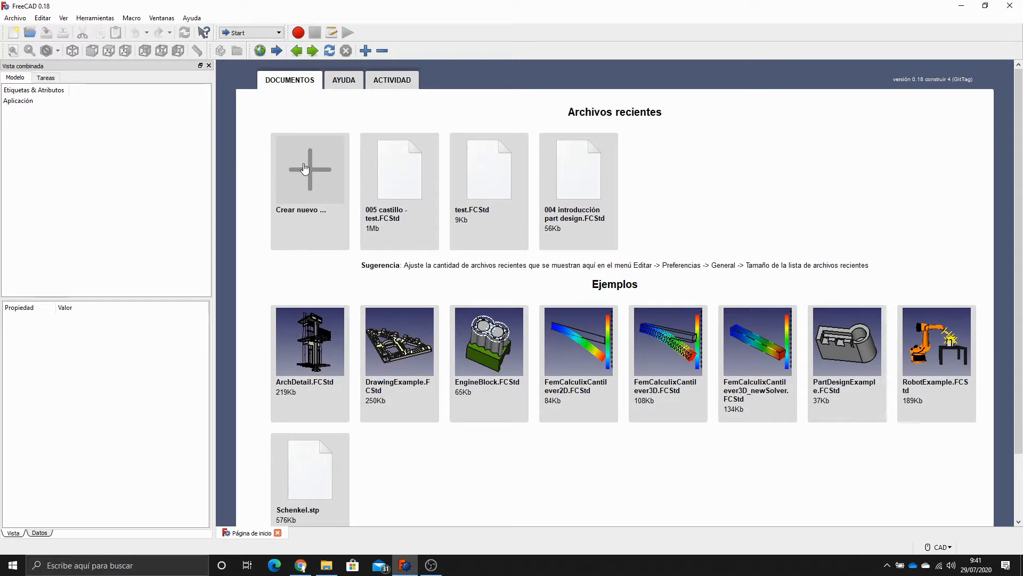
# Create a body in a new document using the Part Design workbench.
pyautogui.click(304, 168)
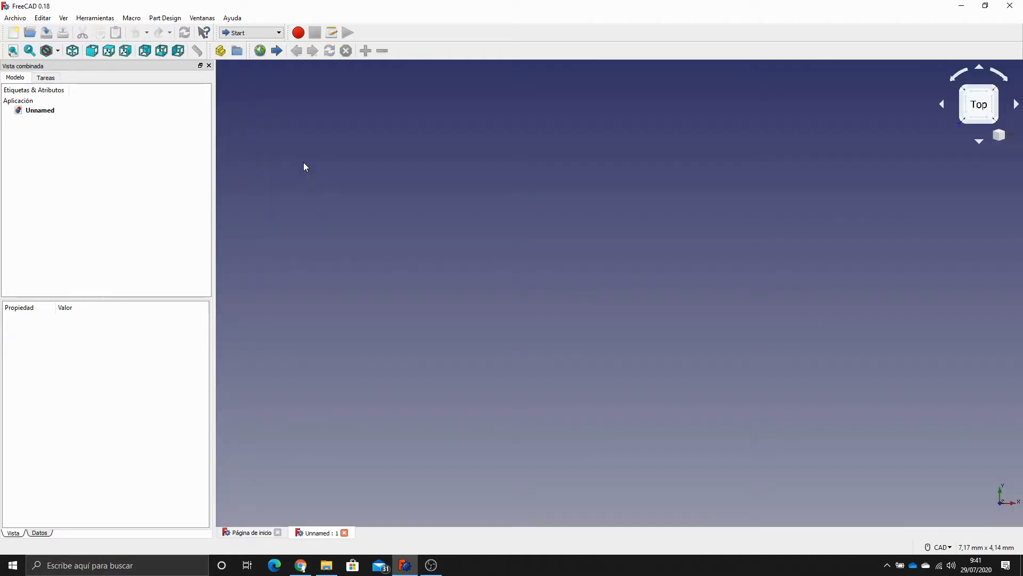
pyautogui.click(265, 33)
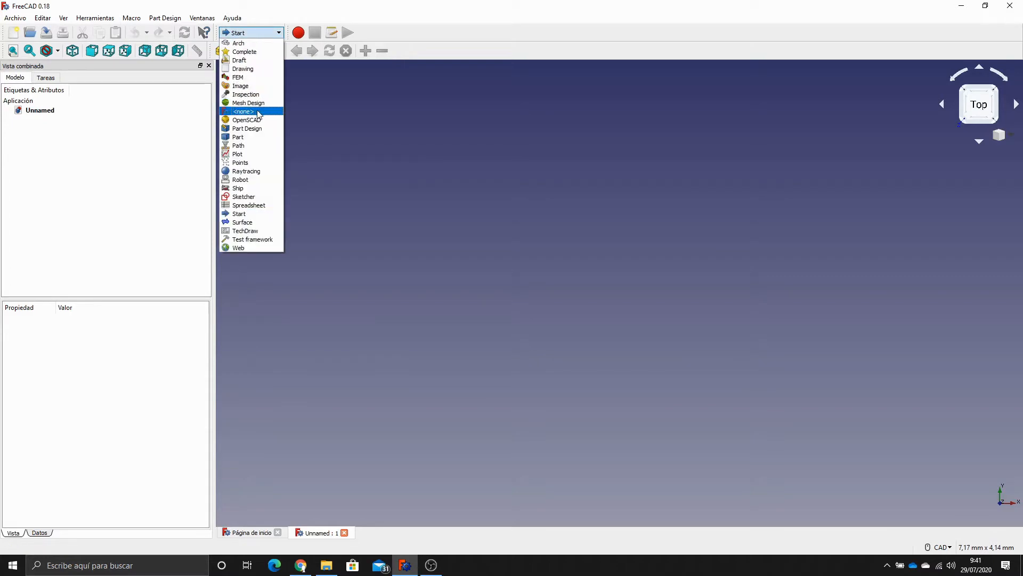
pyautogui.click(246, 129)
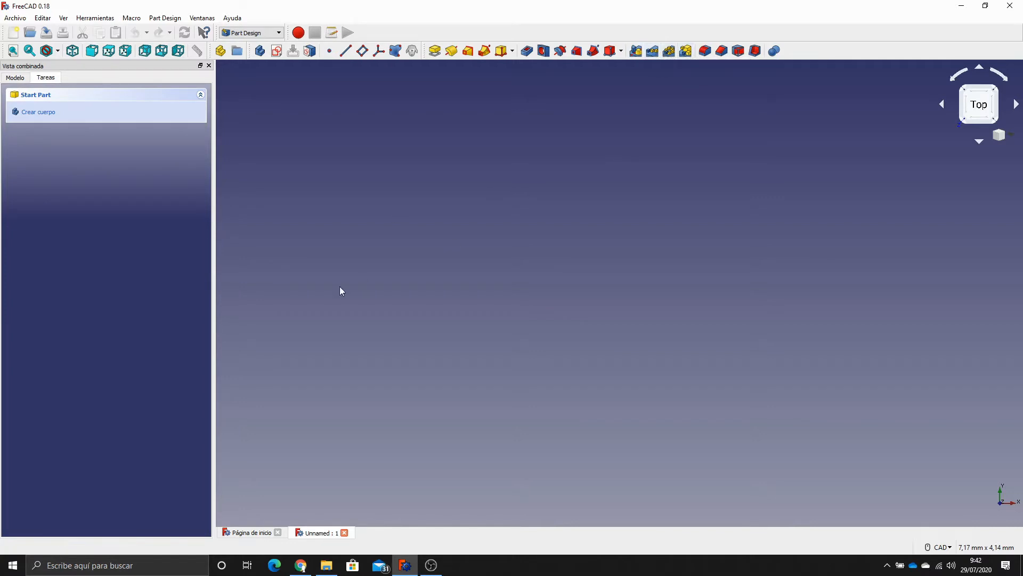
pyautogui.click(42, 112)
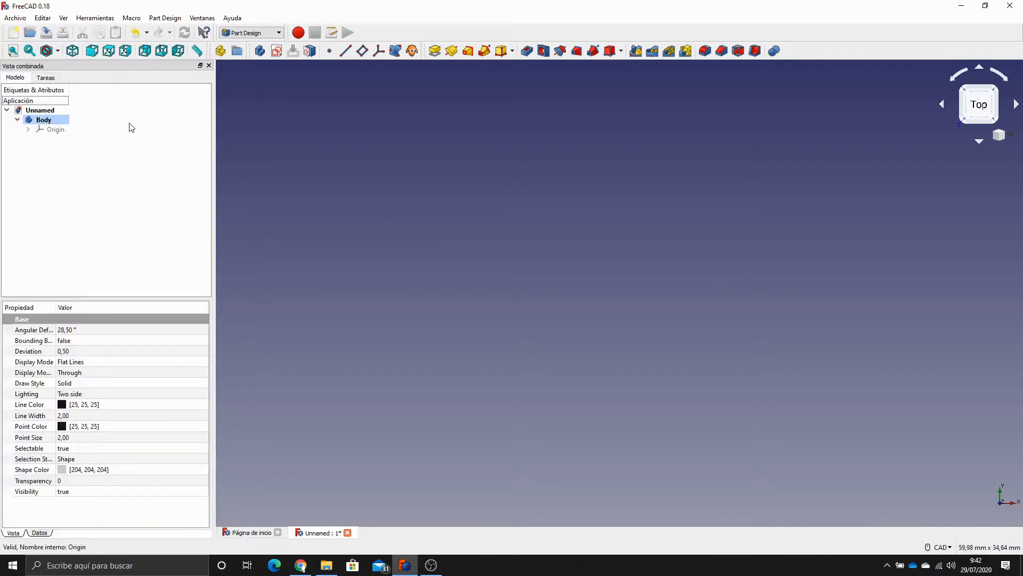
# Start a new sketch on the body's XY plane.
pyautogui.click(52, 79)
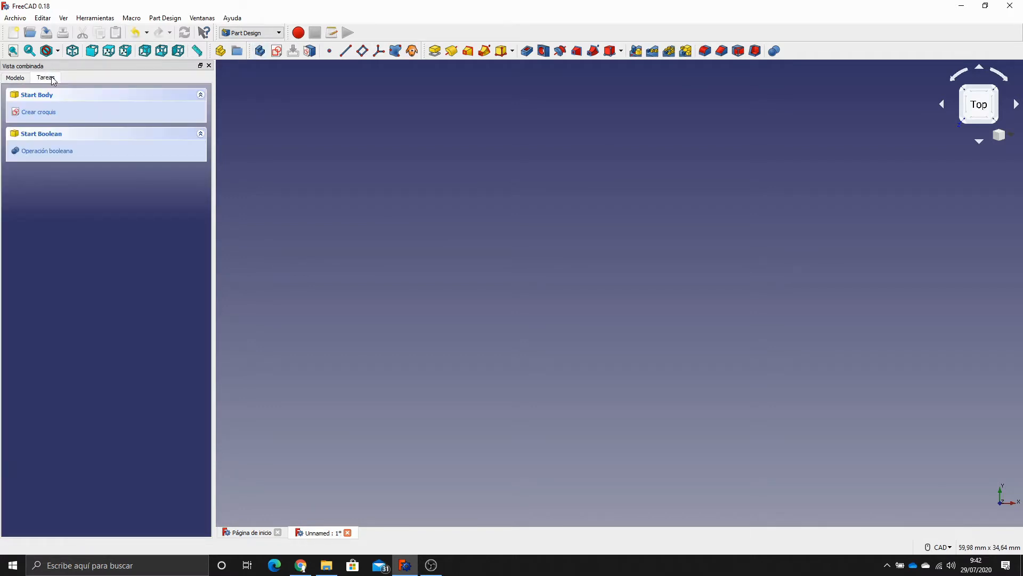
pyautogui.click(19, 80)
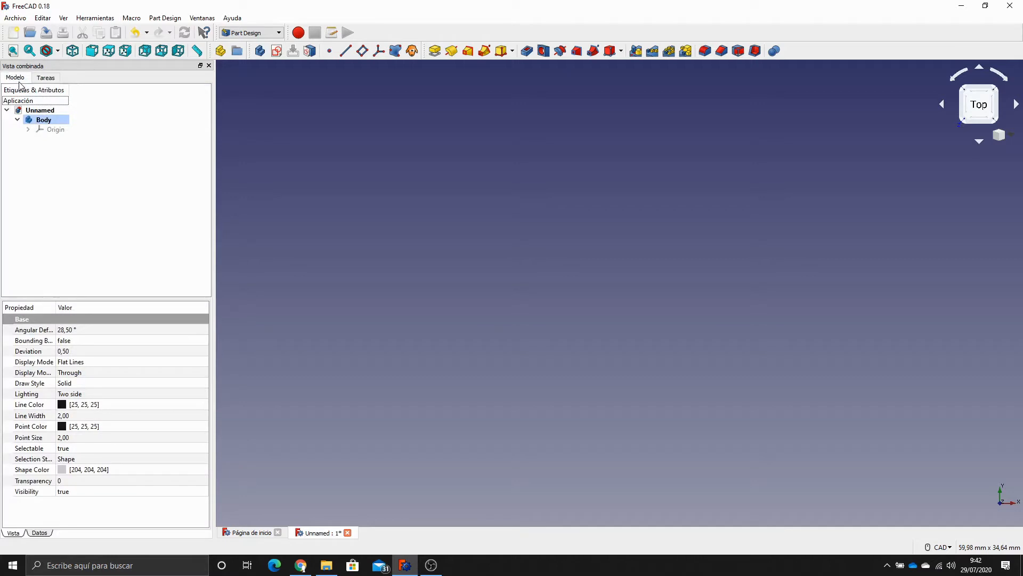
pyautogui.click(277, 51)
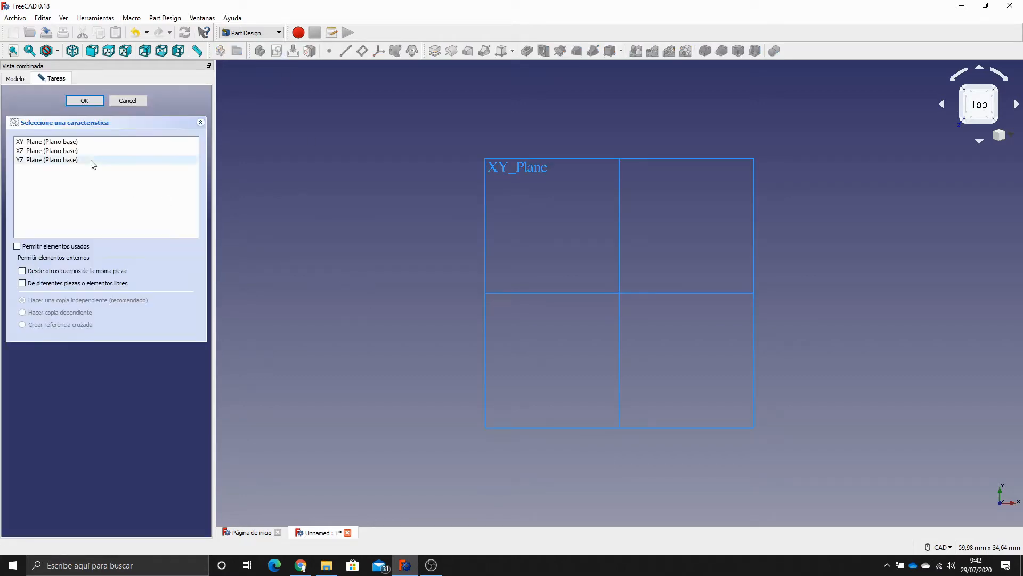
pyautogui.click(54, 143)
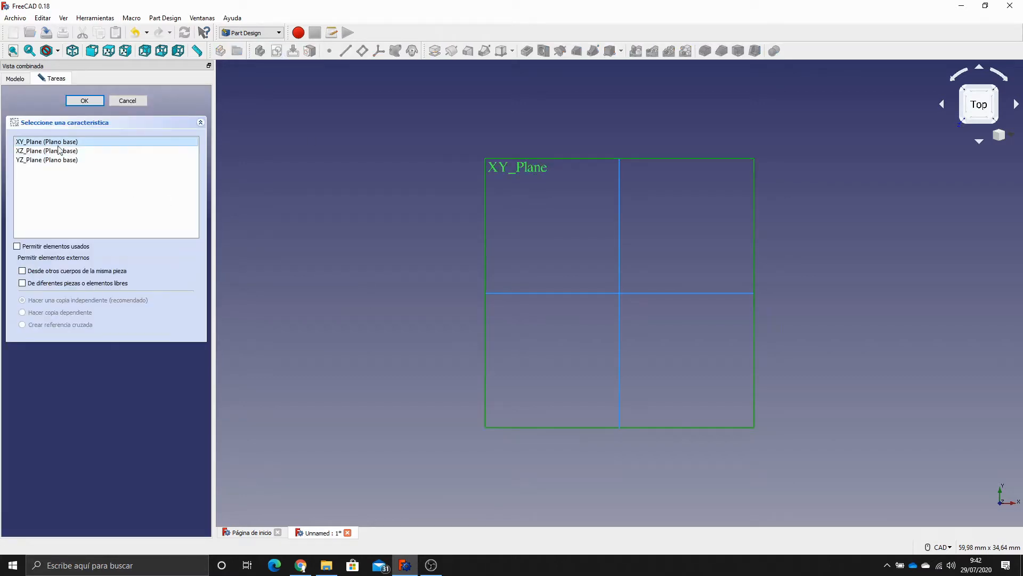
pyautogui.click(86, 102)
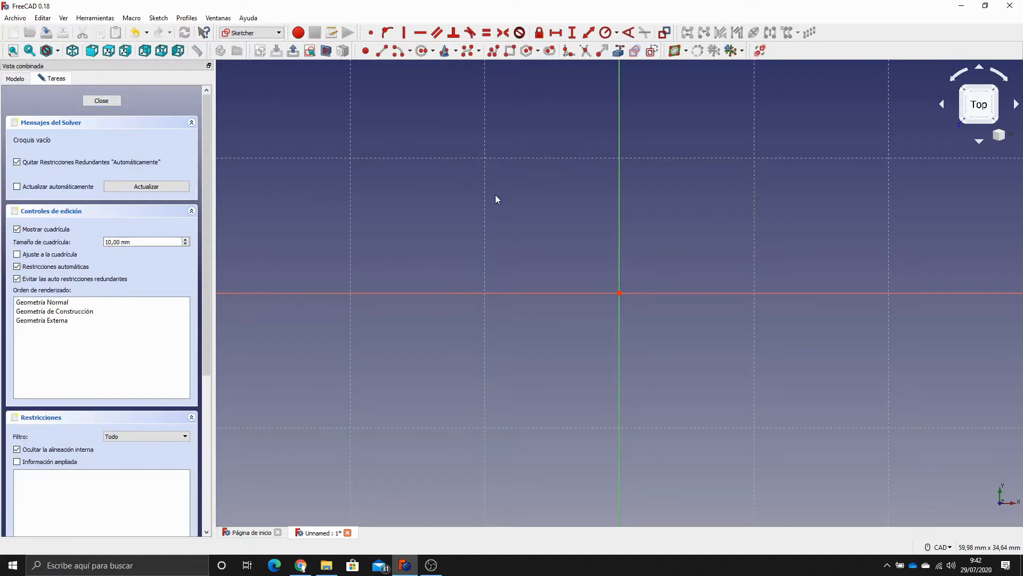
# Sketch a rectangle about 143 mm wide and 131 mm high enclosing the origin.
pyautogui.scroll(-5, 495, 197)
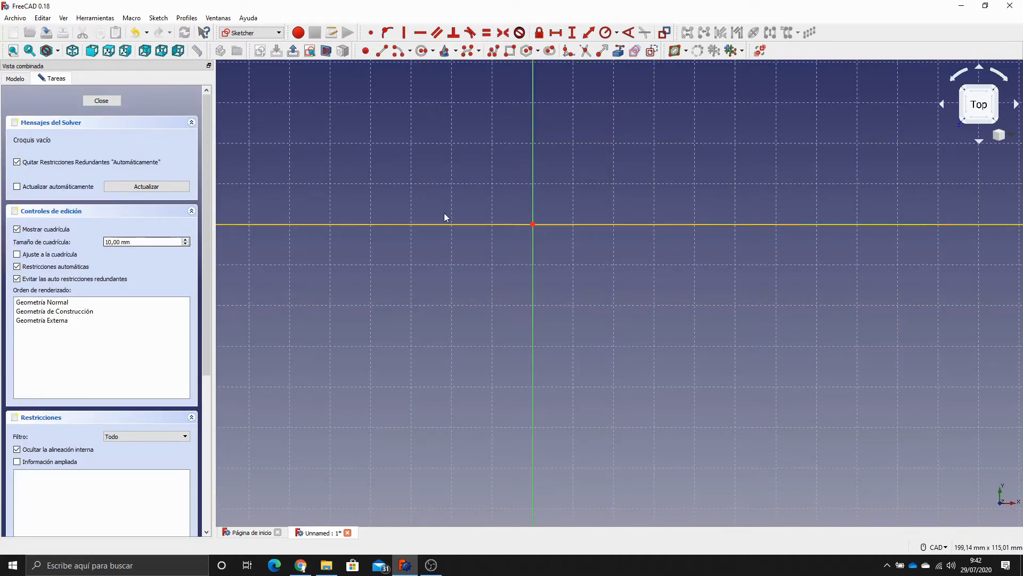
pyautogui.scroll(-1, 528, 197)
pyautogui.scroll(-2, 430, 165)
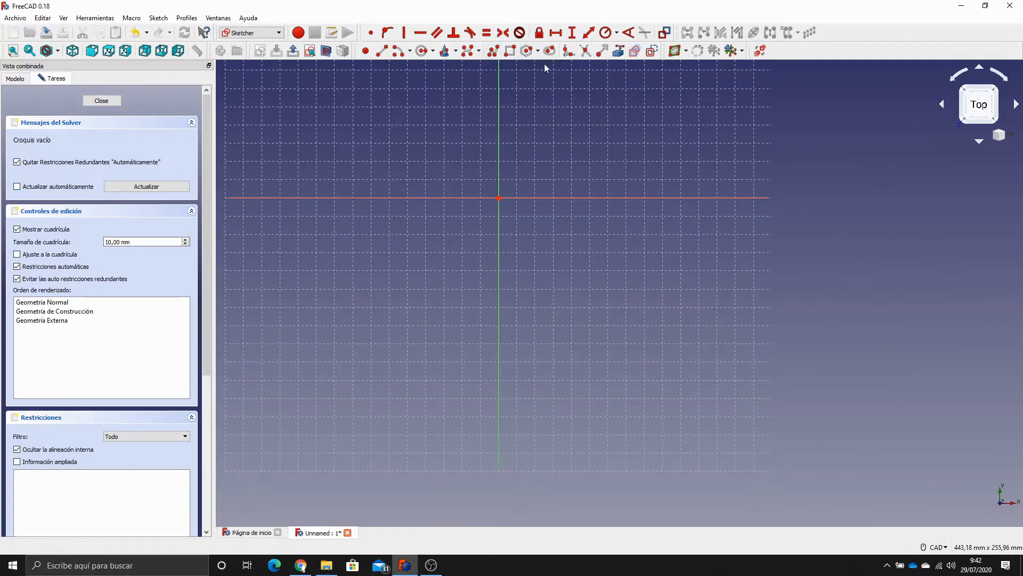
pyautogui.click(511, 52)
pyautogui.click(371, 103)
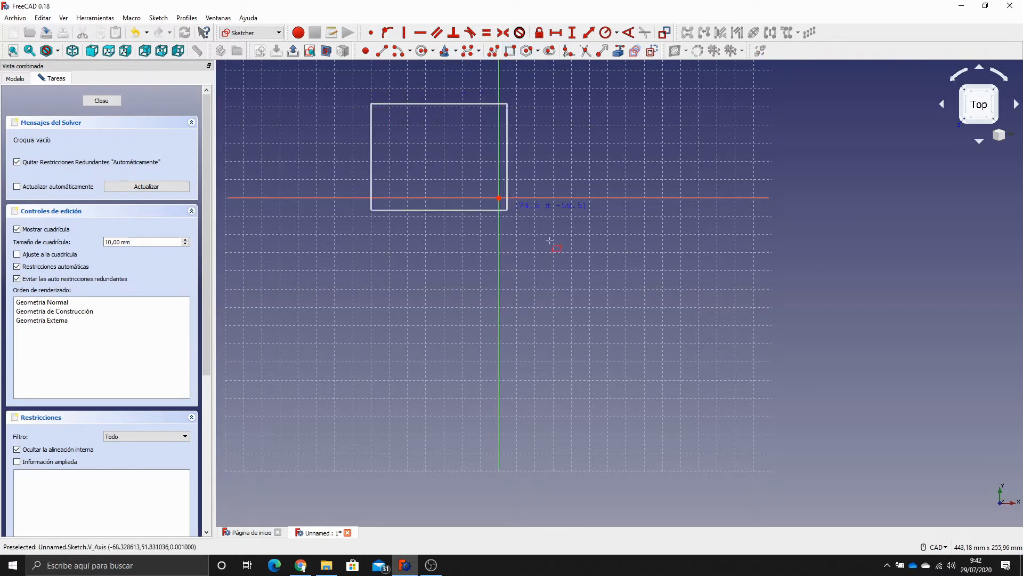
pyautogui.click(633, 343)
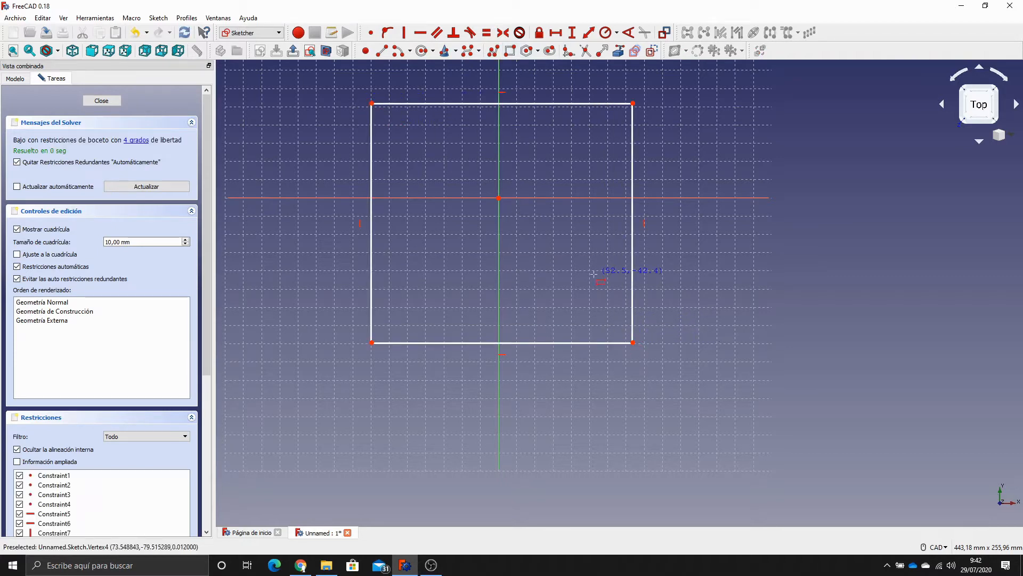
pyautogui.rightClick(584, 329)
# Constrain the rectangle's bottom edge and right edge to a length of 100 mm each.
pyautogui.click(584, 343)
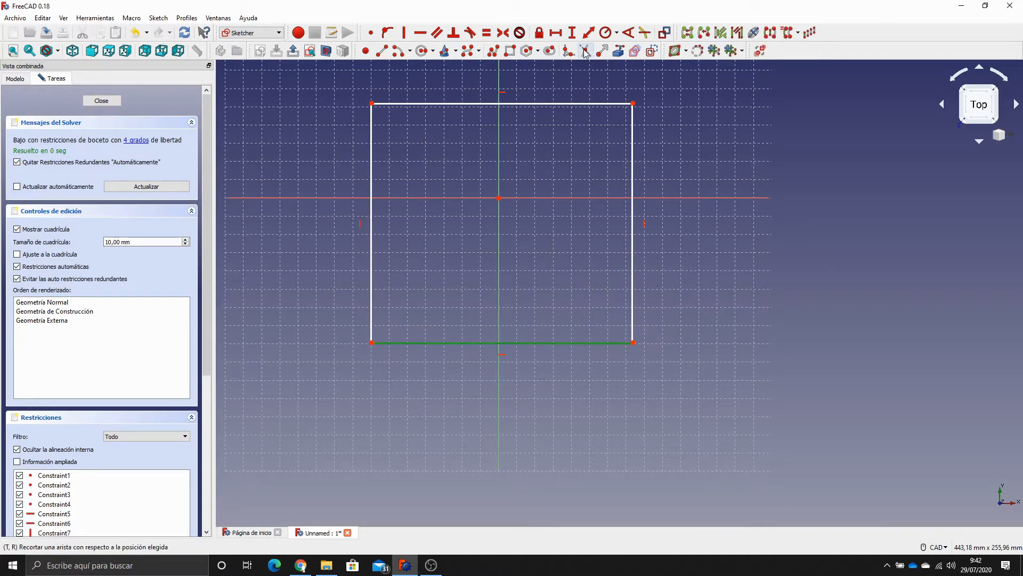
pyautogui.click(588, 32)
pyautogui.write('100')
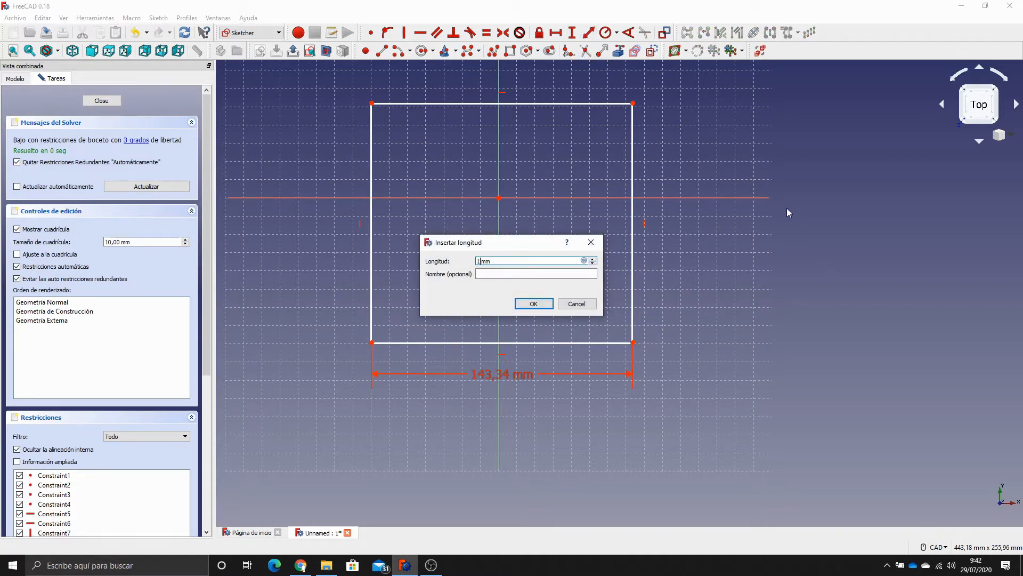
pyautogui.press('Return')
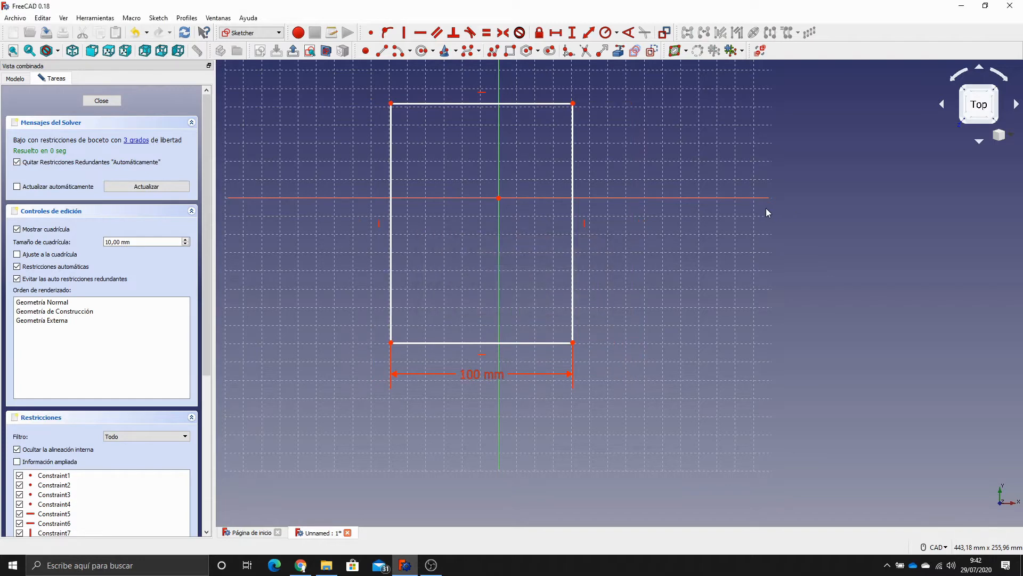
pyautogui.click(579, 161)
pyautogui.click(588, 32)
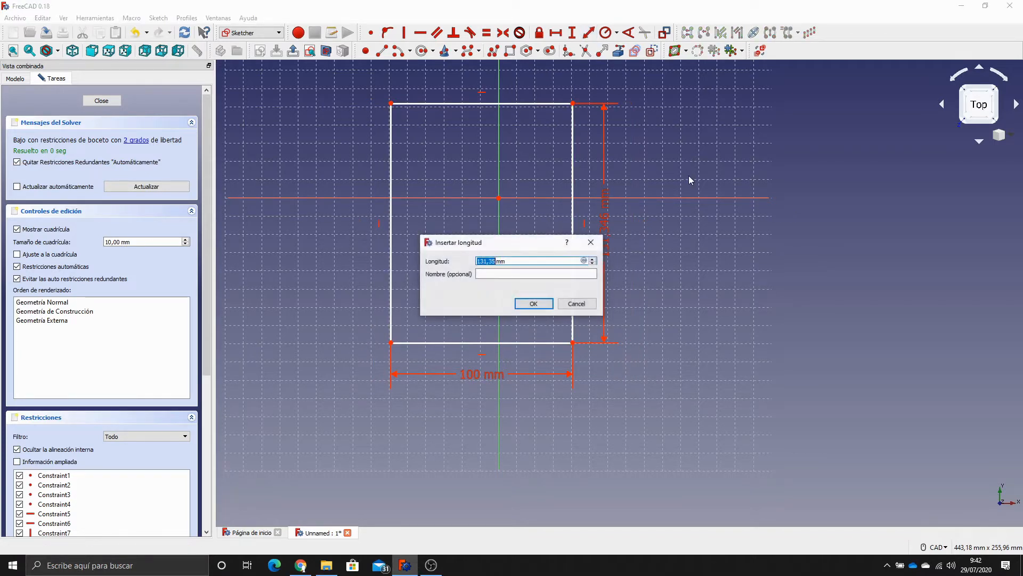
pyautogui.write('100')
pyautogui.press('Return')
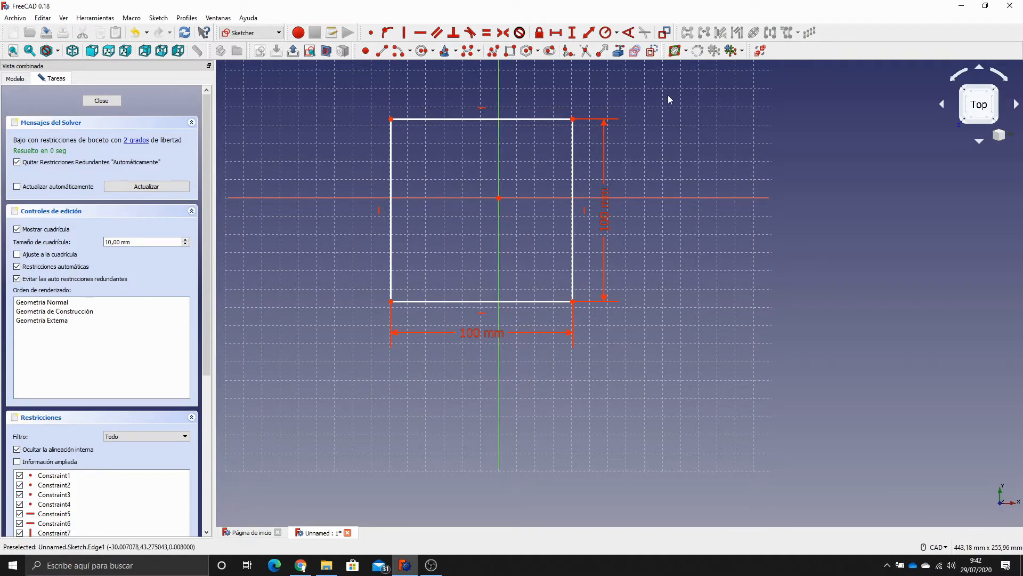
# Make the square's two upper corners symmetric about the vertical axis.
pyautogui.moveTo(668, 96); pyautogui.dragTo(689, 178, button='middle')
pyautogui.click(411, 201)
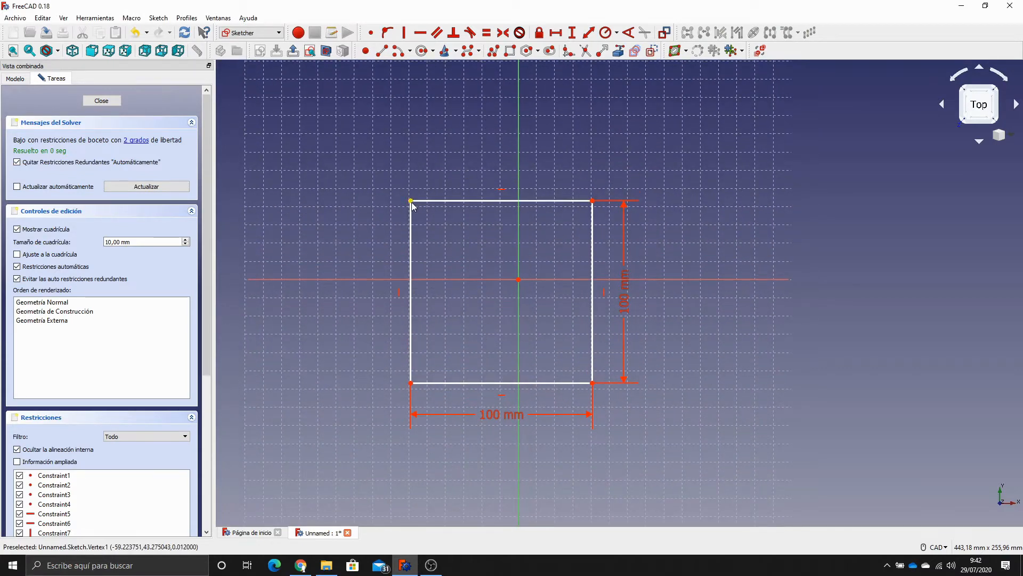
pyautogui.click(592, 200)
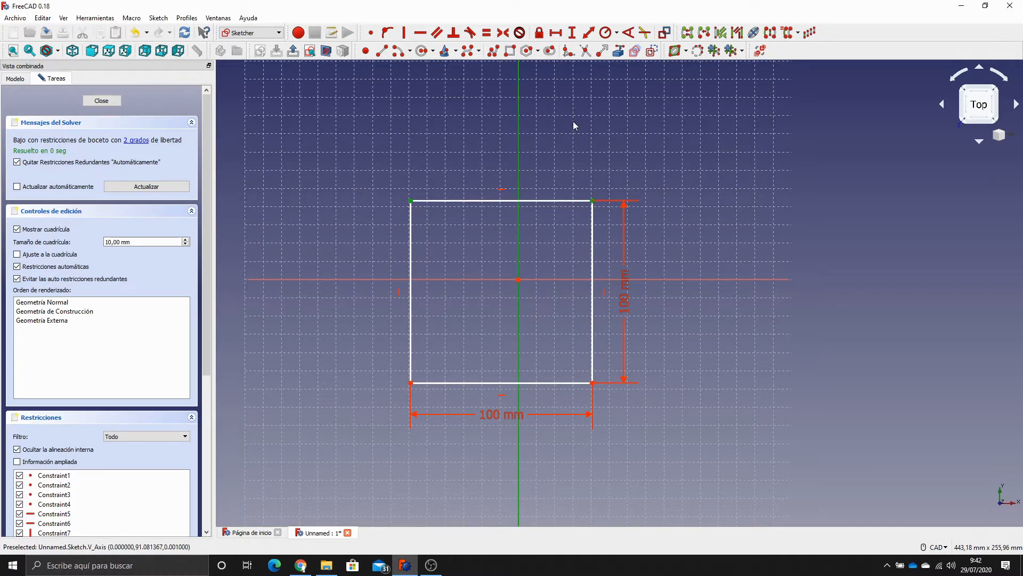
pyautogui.click(502, 34)
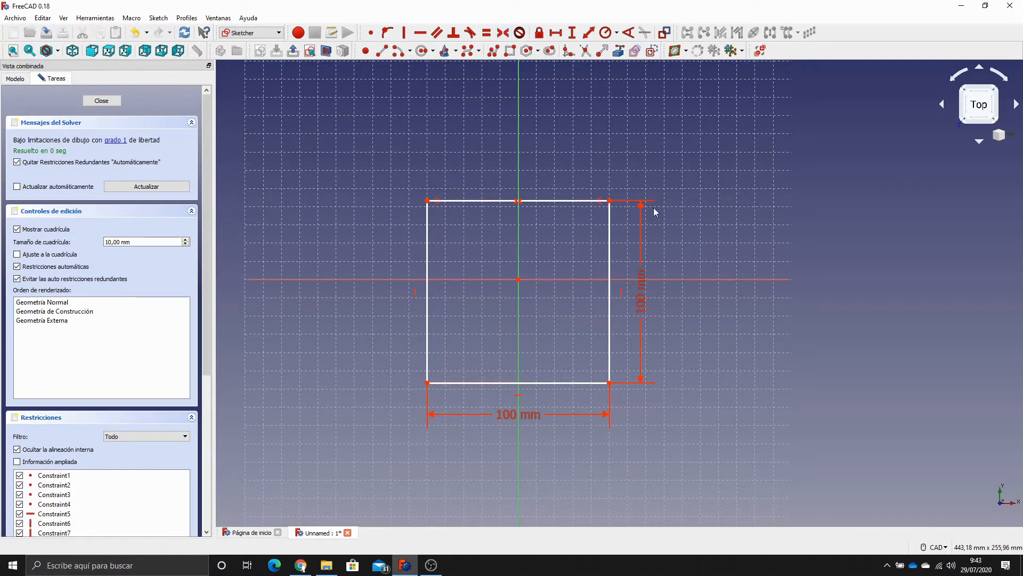
# Make the square's two left corners symmetric about the horizontal axis and finish the sketch.
pyautogui.click(427, 383)
pyautogui.click(427, 200)
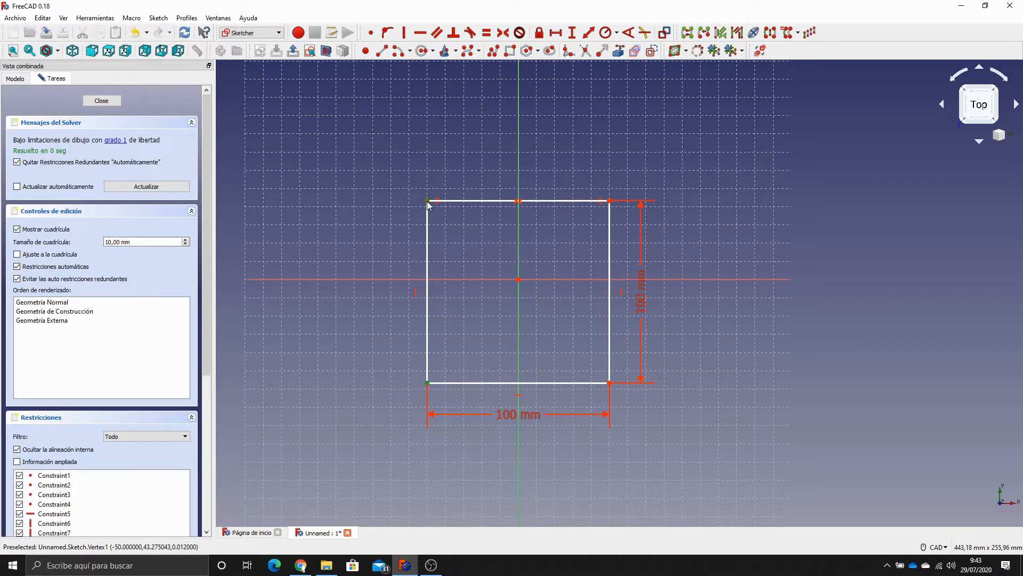
pyautogui.click(486, 278)
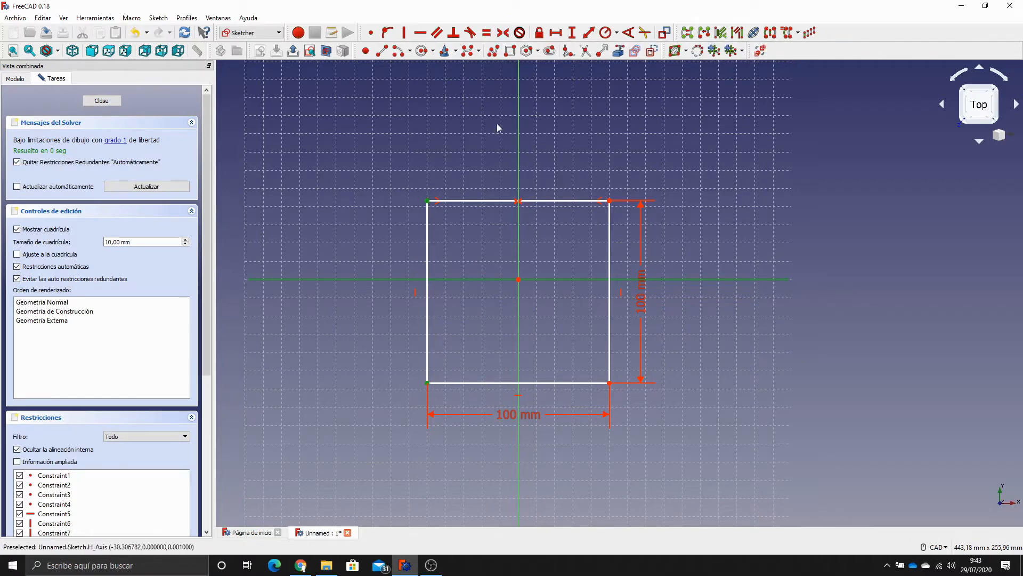
pyautogui.click(503, 33)
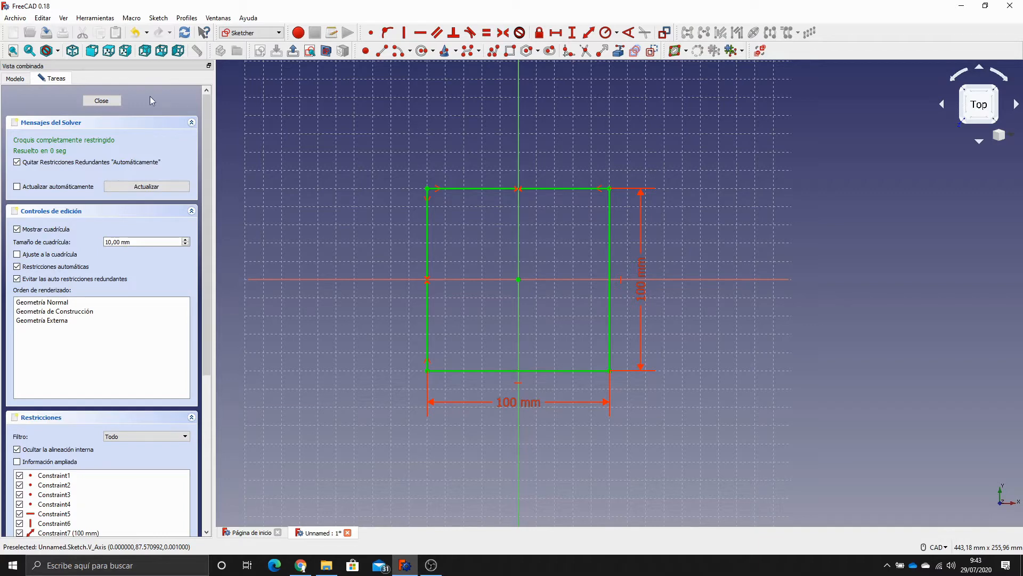
pyautogui.click(102, 101)
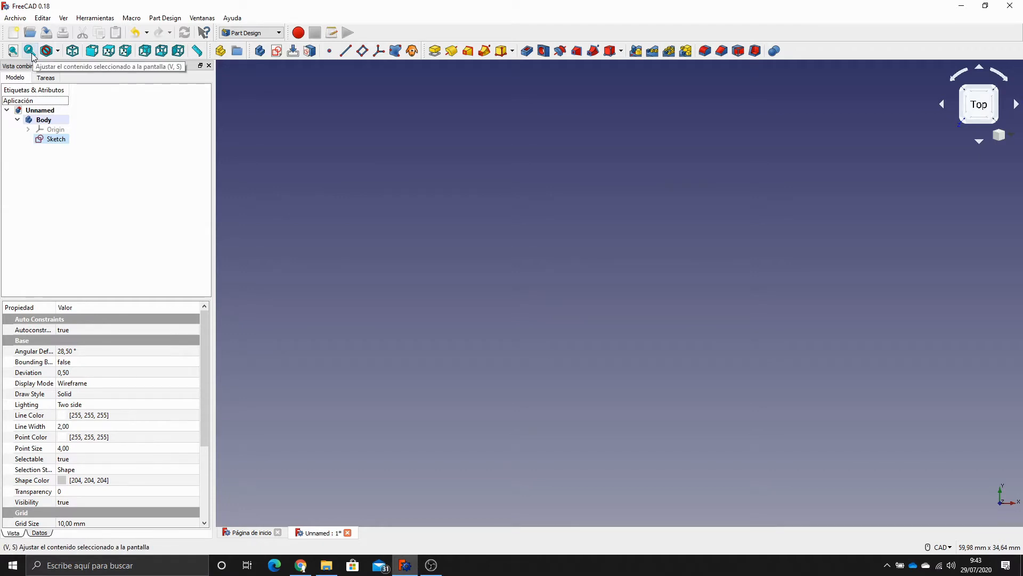
# Pad the square sketch to a length of 10 mm.
pyautogui.click(54, 139)
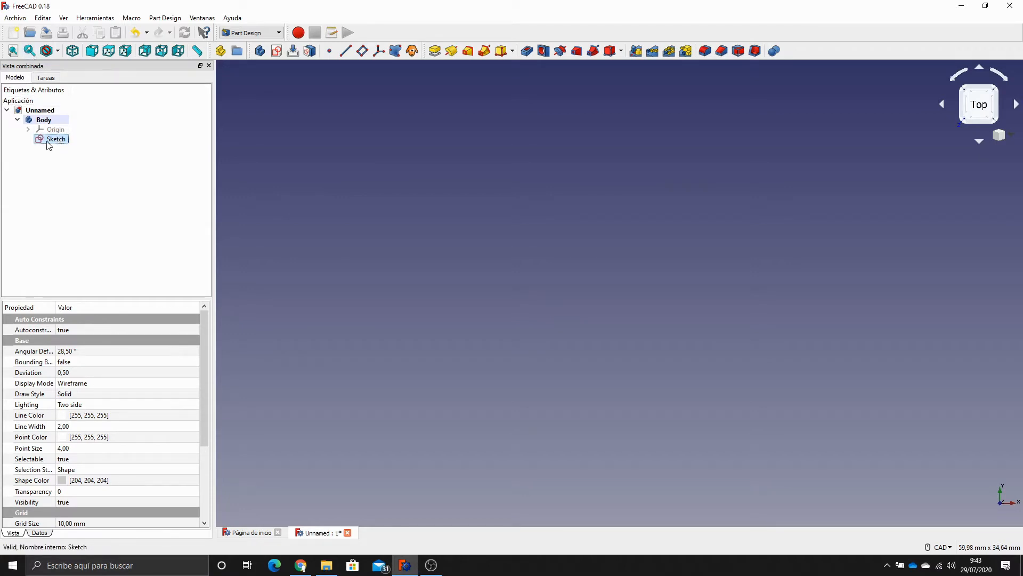
pyautogui.click(30, 51)
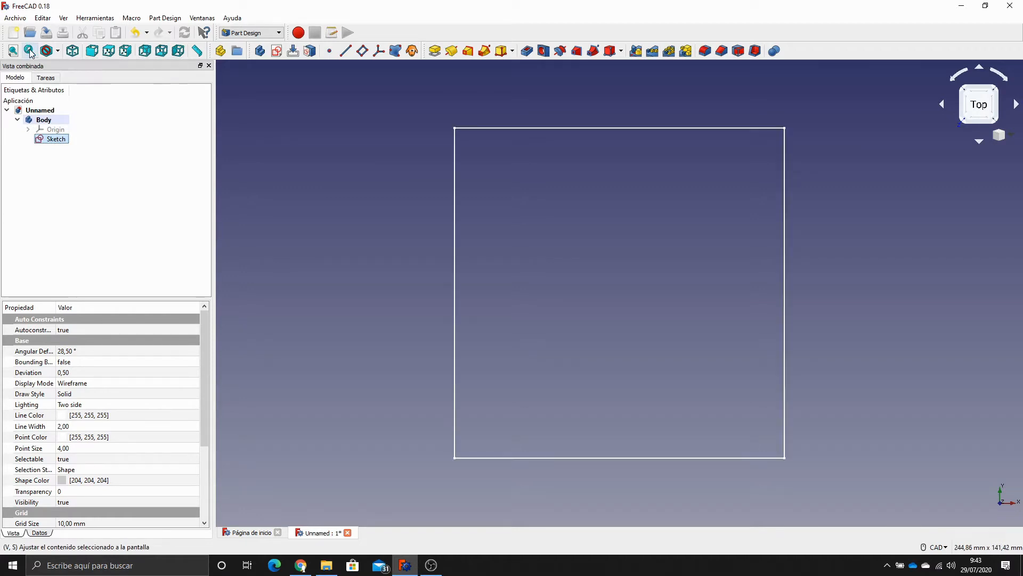
pyautogui.click(78, 52)
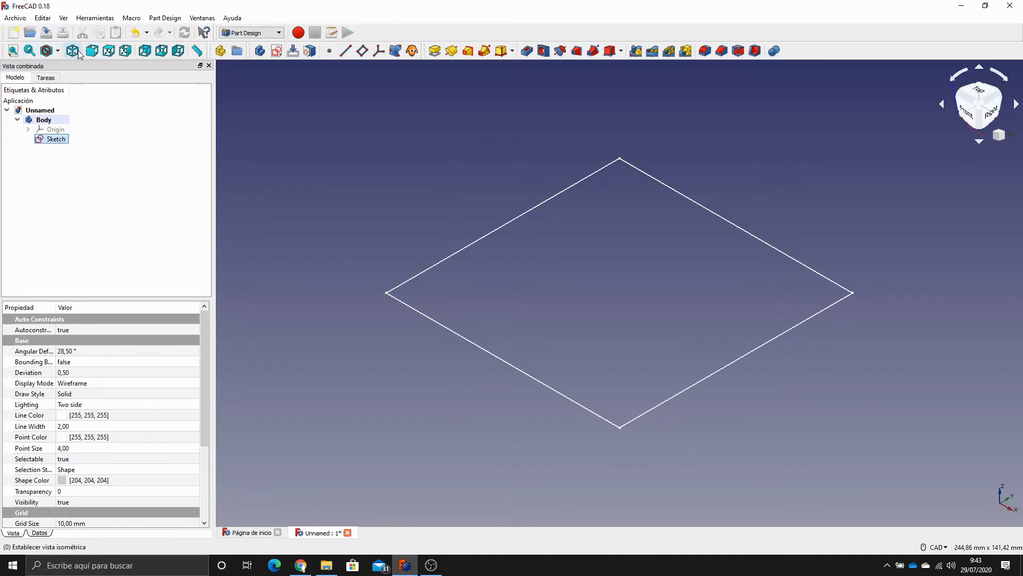
pyautogui.click(436, 51)
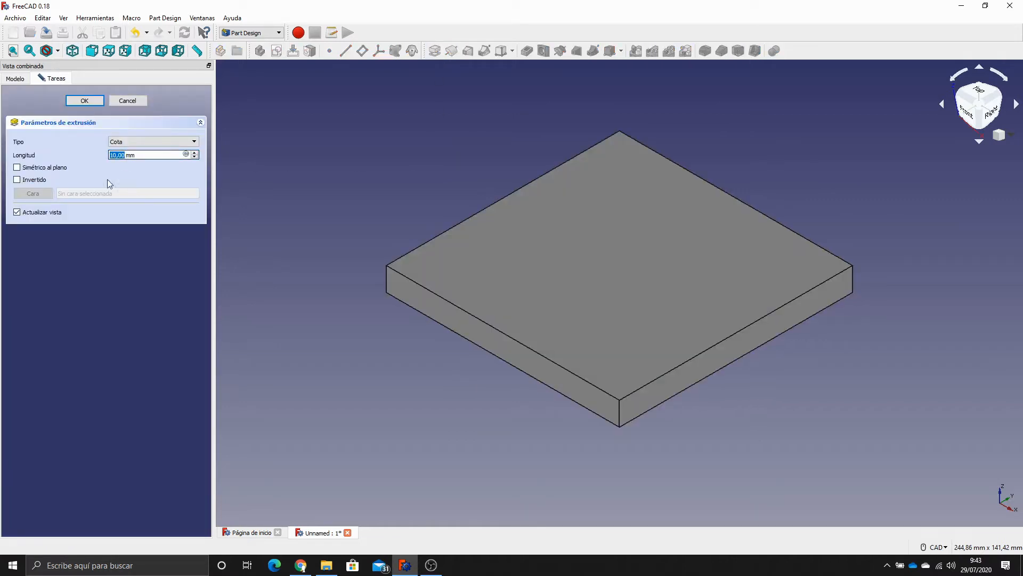
pyautogui.click(77, 101)
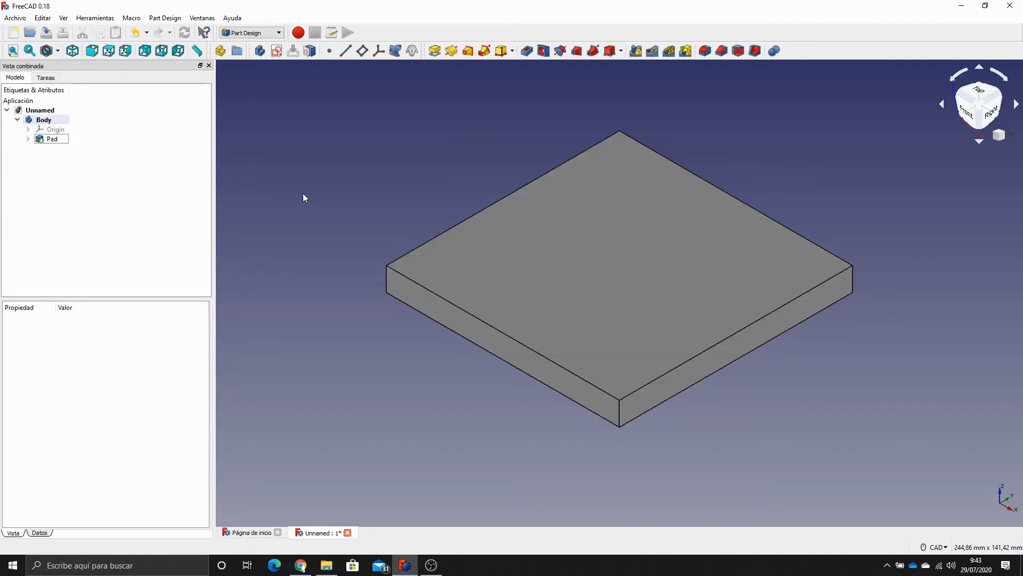
# Start a sketch on the plate's top face and link its upper and lower edges as external geometry.
pyautogui.click(631, 253)
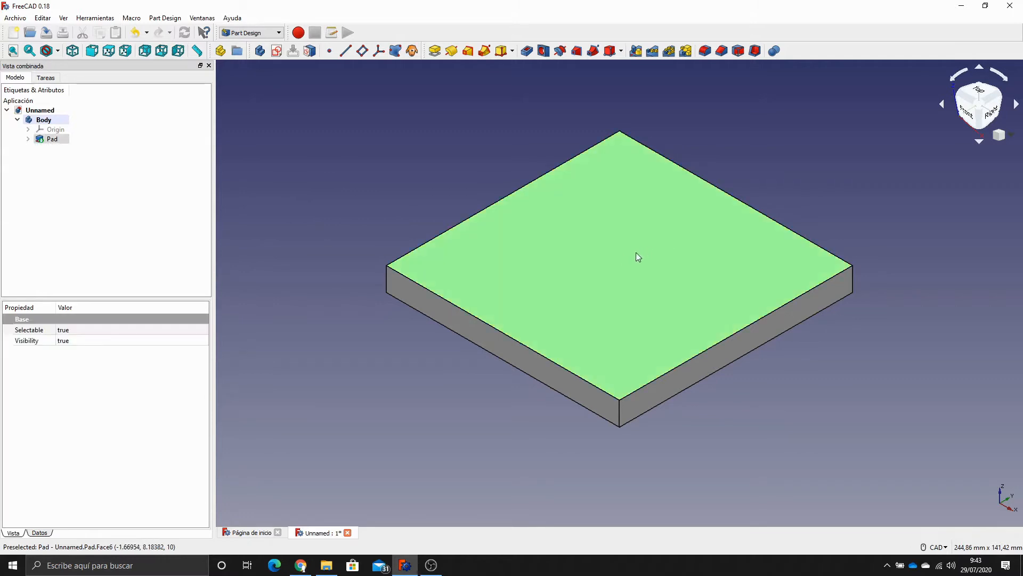
pyautogui.click(279, 54)
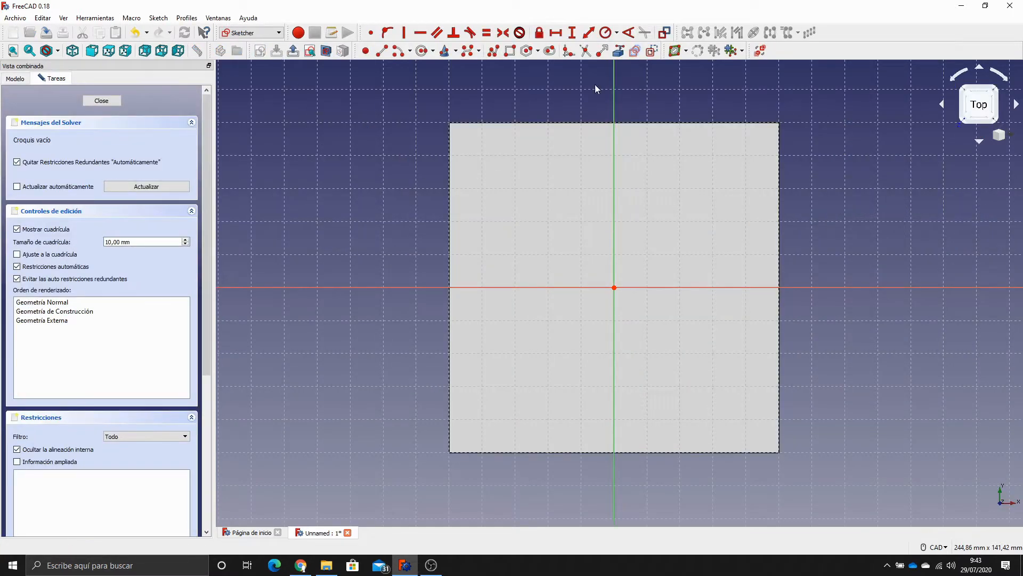
pyautogui.click(578, 122)
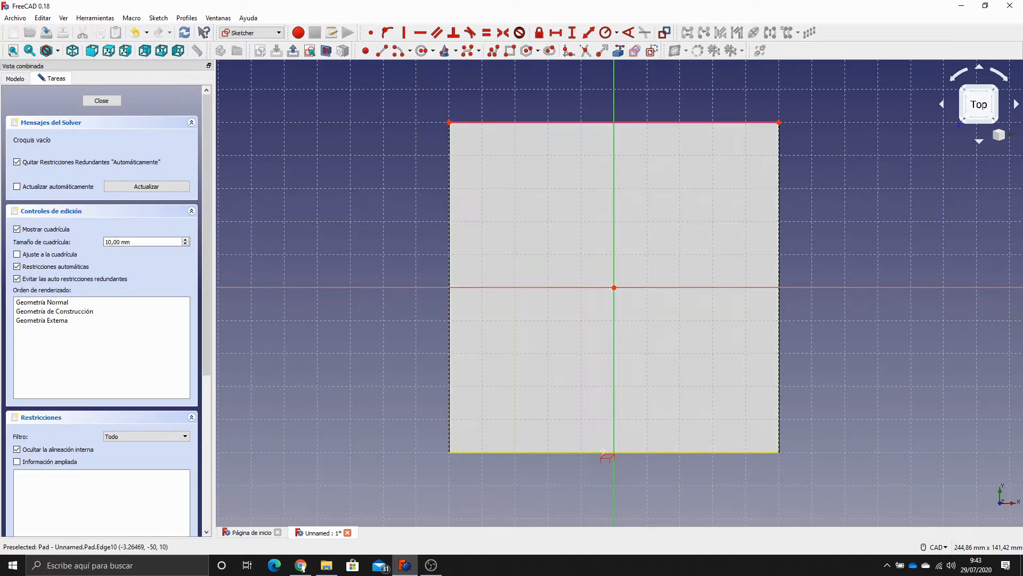
pyautogui.click(605, 451)
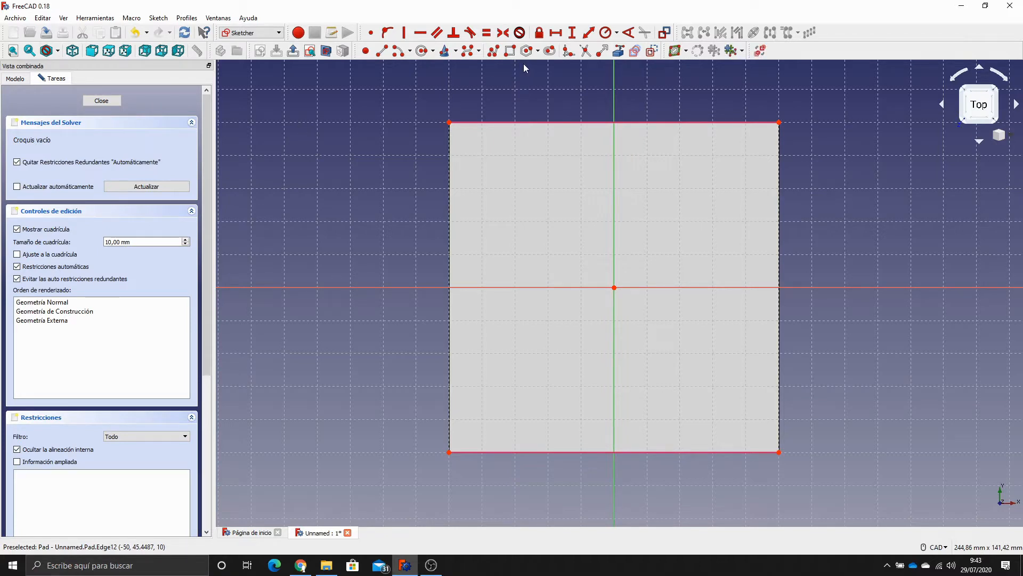
# Sketch two circles centred on the plate's left corners, about 23 mm radius at the upper corner and 20.5 mm at the lower.
pyautogui.click(424, 52)
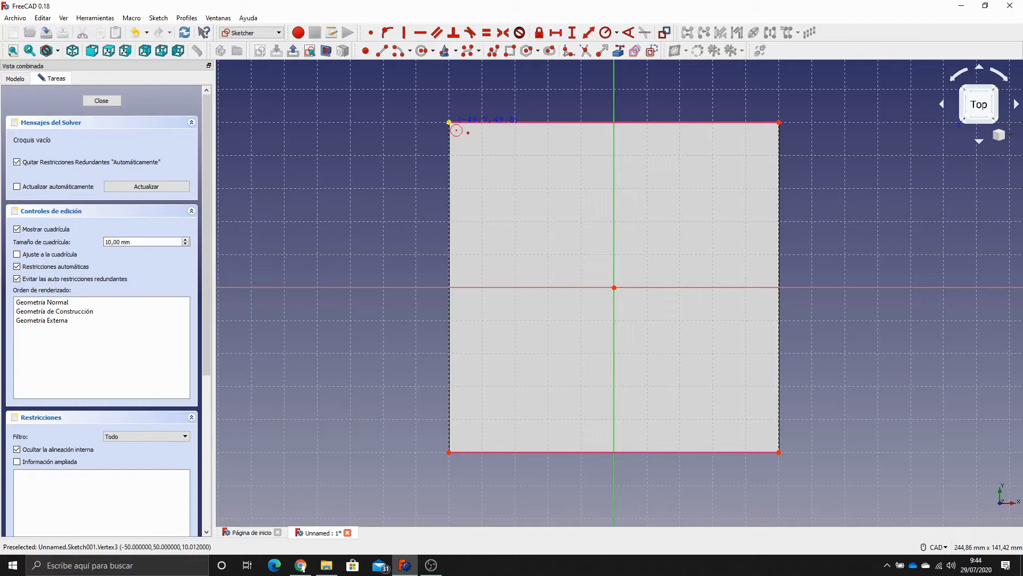
pyautogui.click(450, 123)
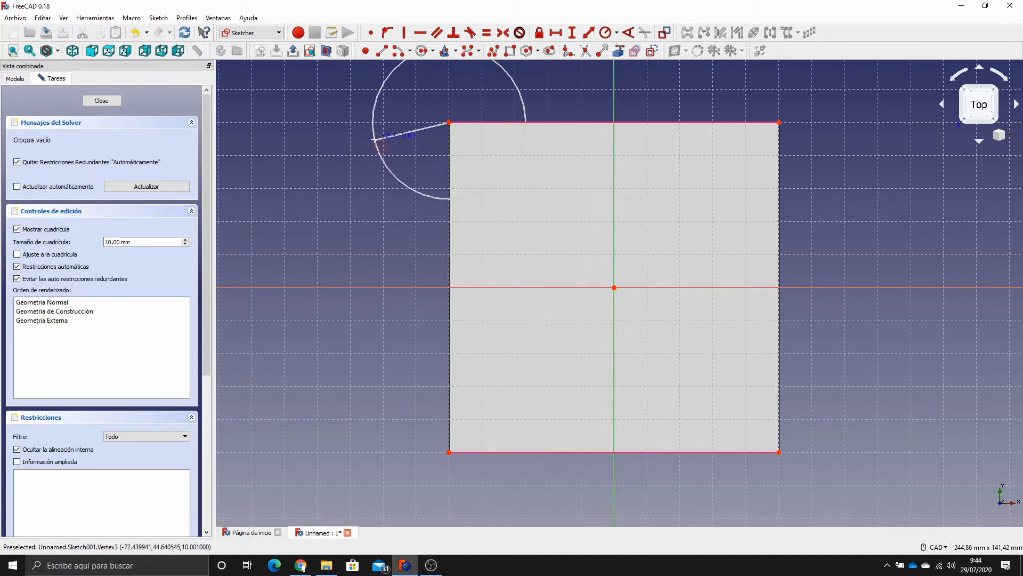
pyautogui.click(376, 146)
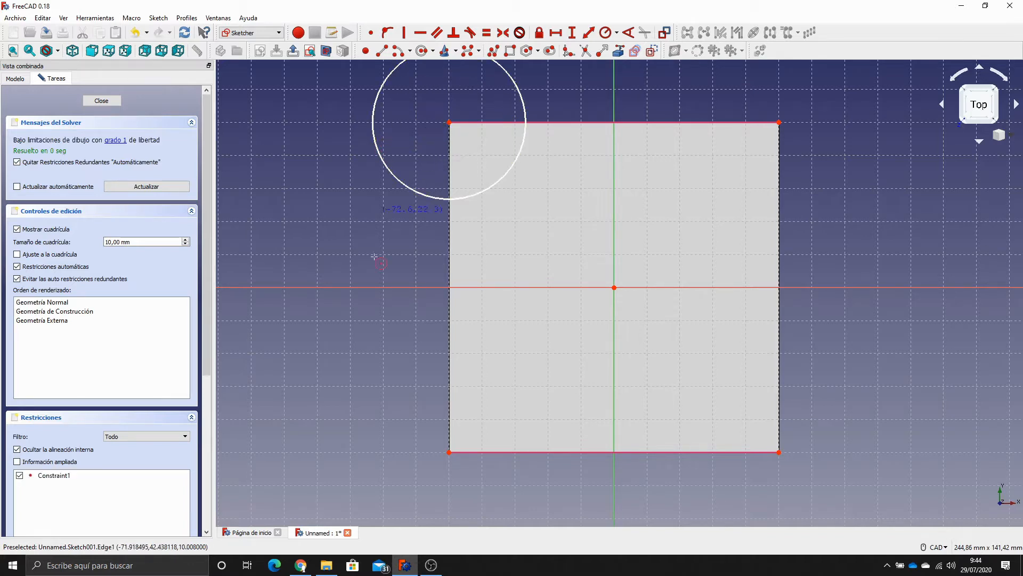
pyautogui.click(450, 452)
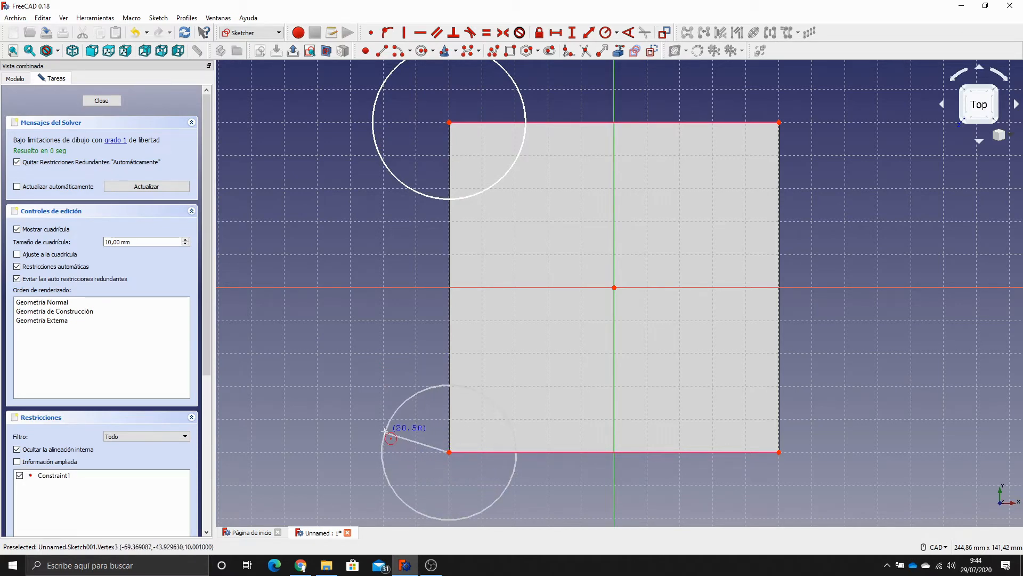
pyautogui.click(385, 431)
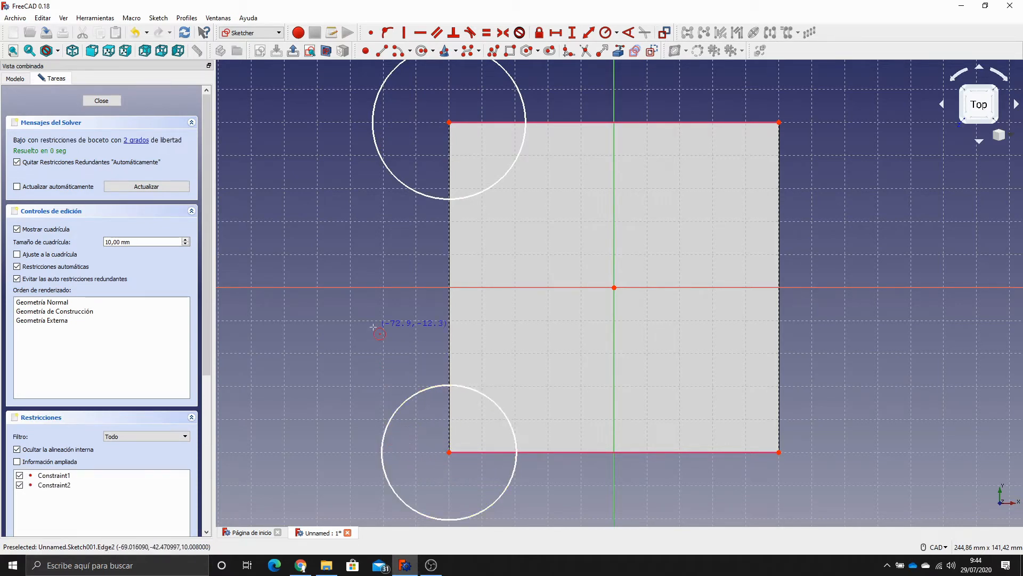
pyautogui.press('Escape')
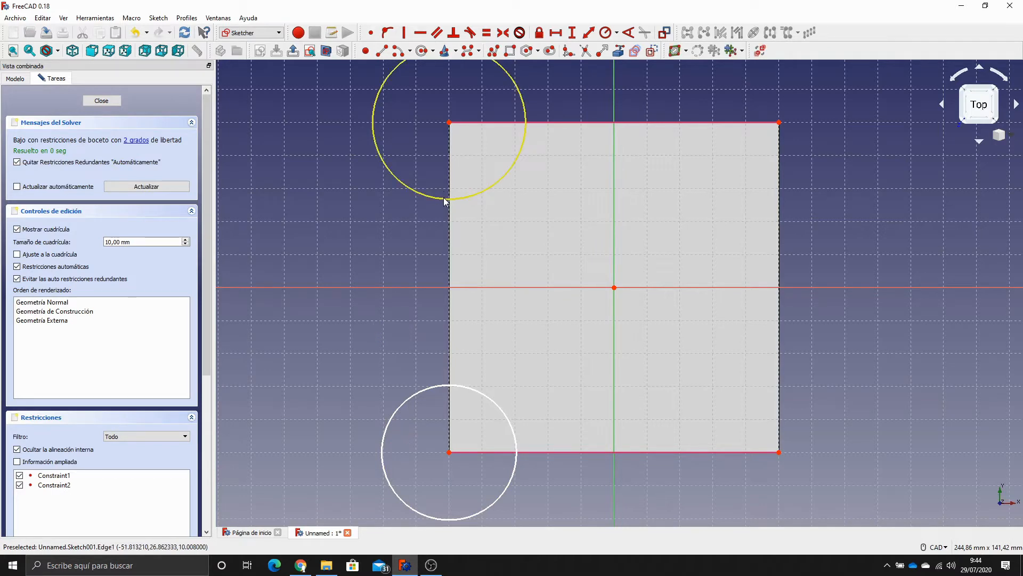
# Constrain the radii of the upper and lower circles to 30 mm each.
pyautogui.click(447, 197)
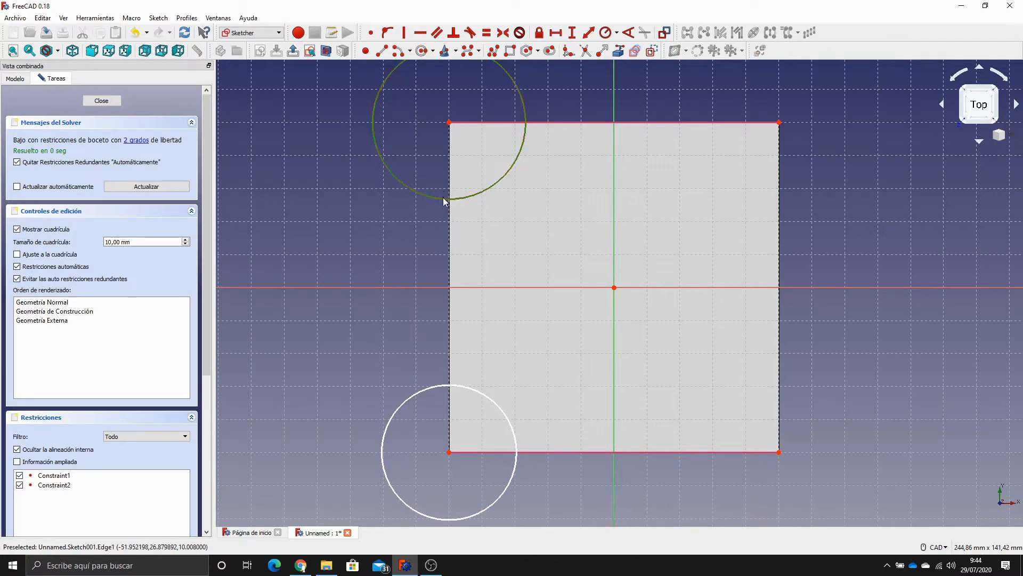
pyautogui.click(606, 33)
pyautogui.write('30')
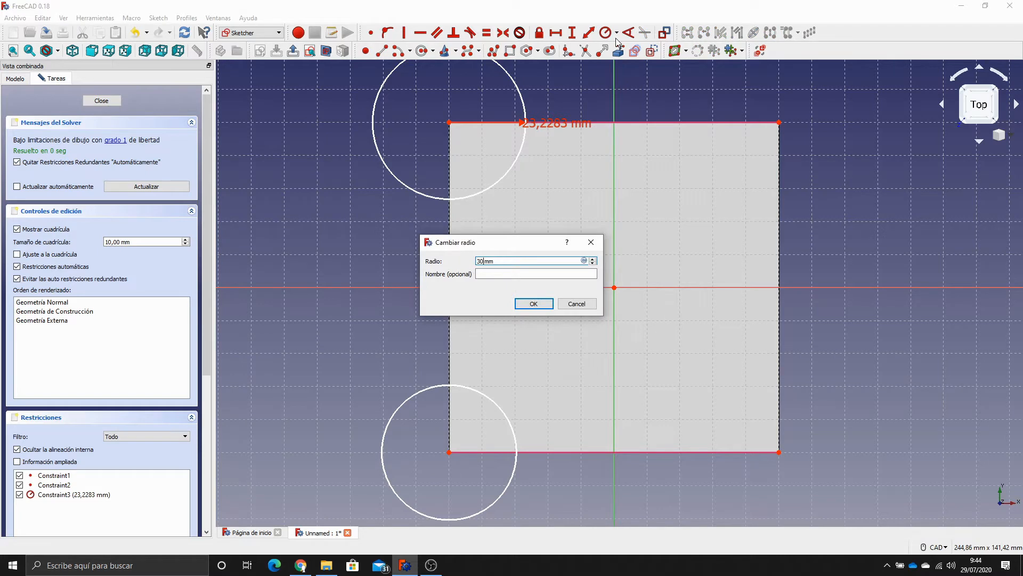
pyautogui.press('Return')
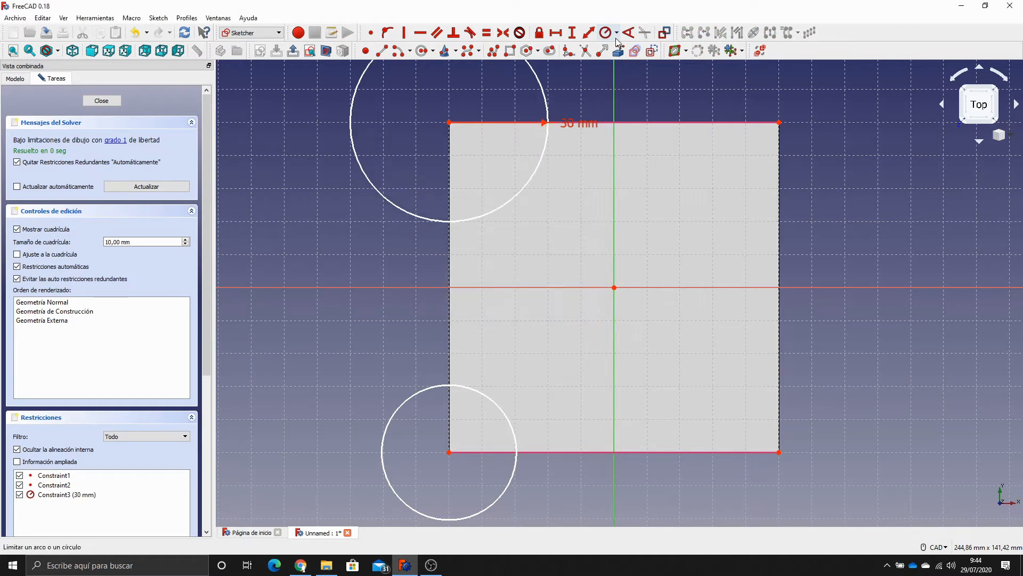
pyautogui.click(430, 387)
pyautogui.click(606, 33)
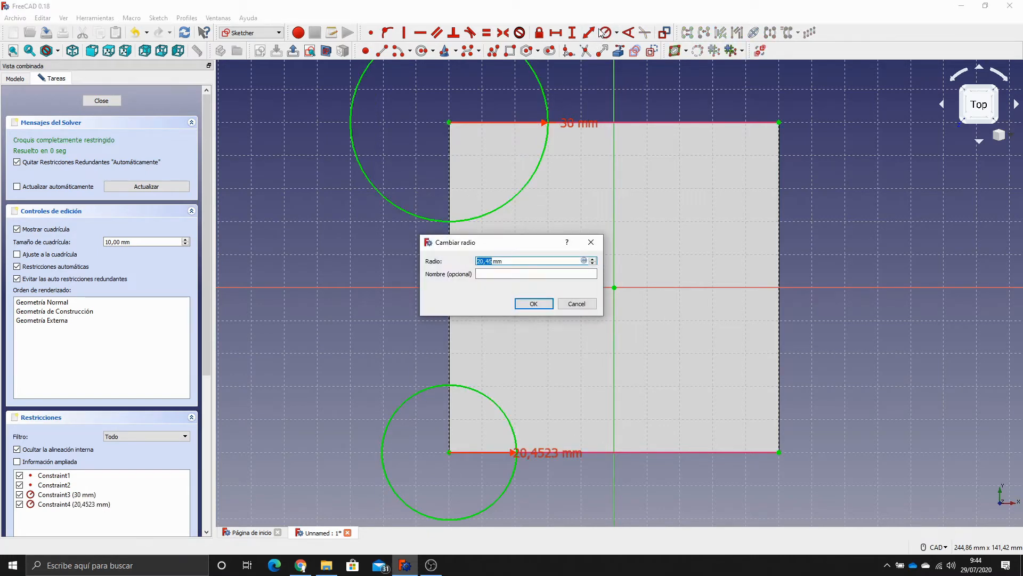
pyautogui.write('30')
pyautogui.press('Return')
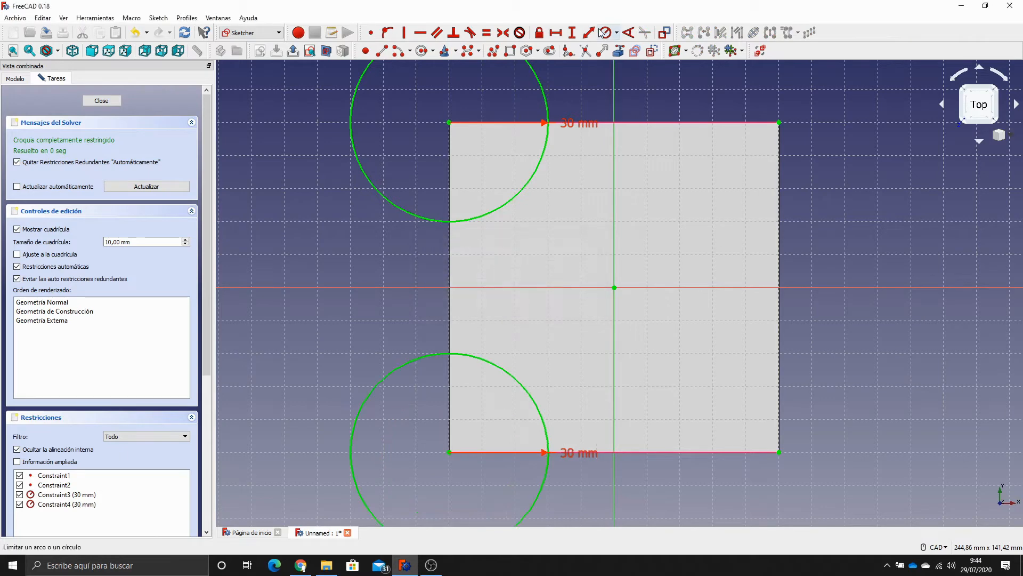
# Finish the circle sketch and pad it to a length of 10 mm.
pyautogui.click(102, 101)
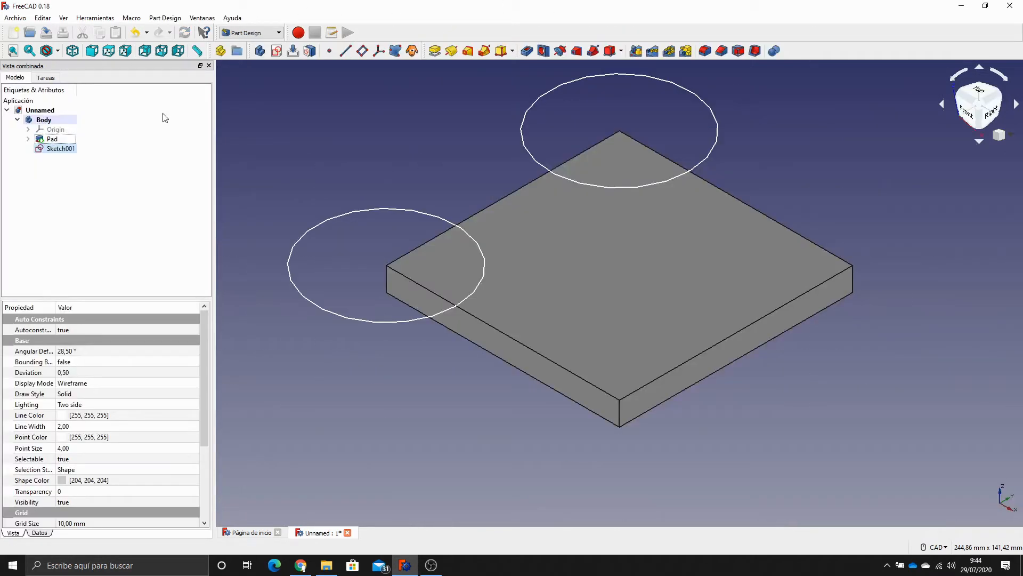
pyautogui.click(440, 55)
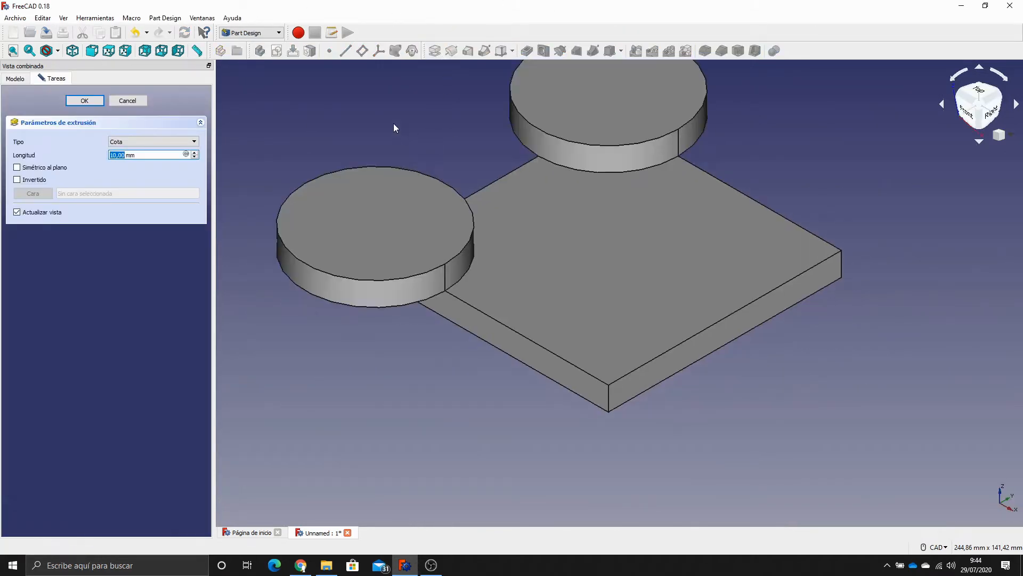
pyautogui.click(90, 101)
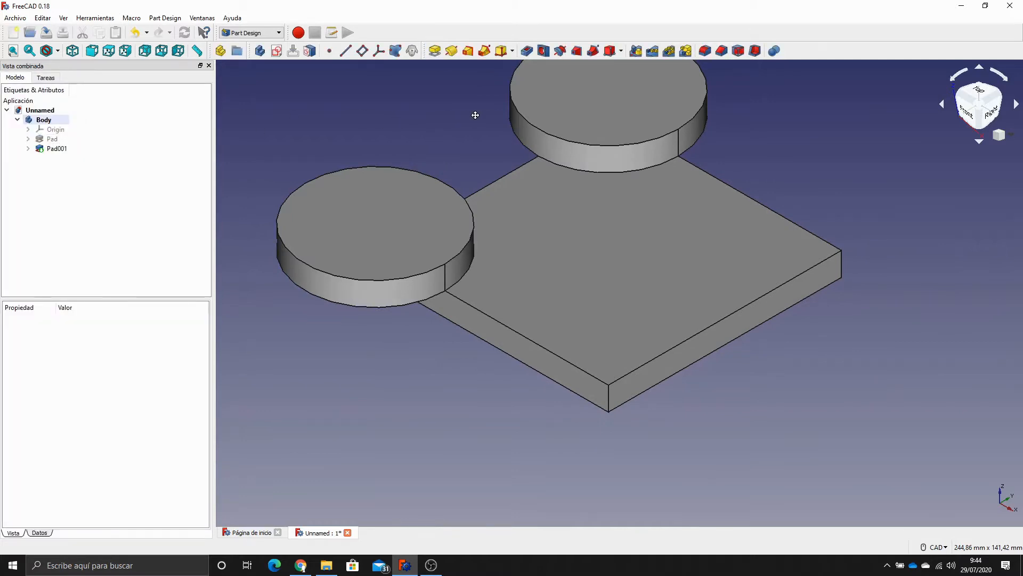
# Reopen the sketch of the second pad to examine its circles relative to the sketch axes, and close it without edits.
pyautogui.moveTo(475, 115); pyautogui.dragTo(475, 185, button='middle')
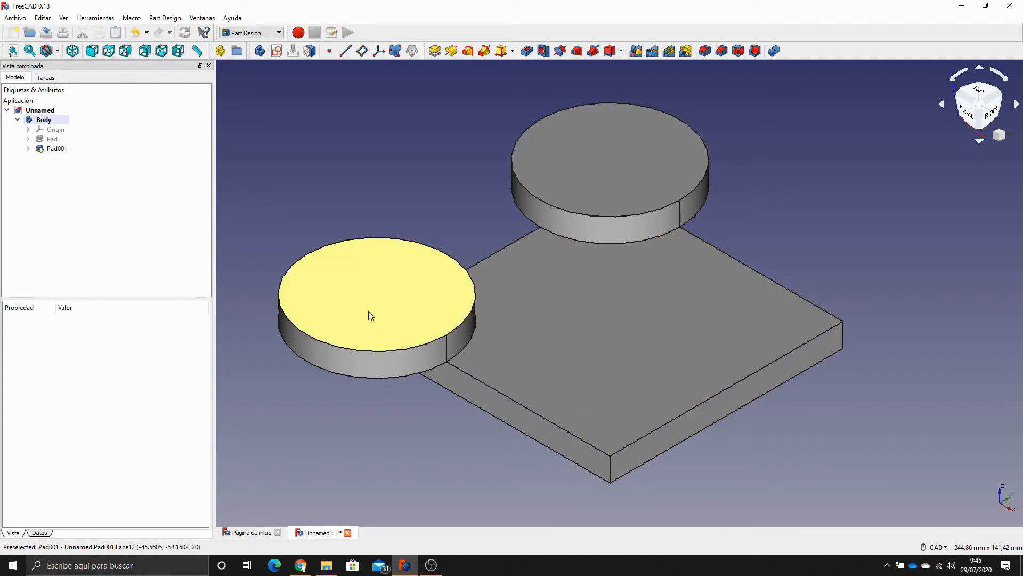
pyautogui.click(28, 149)
pyautogui.doubleClick(71, 159)
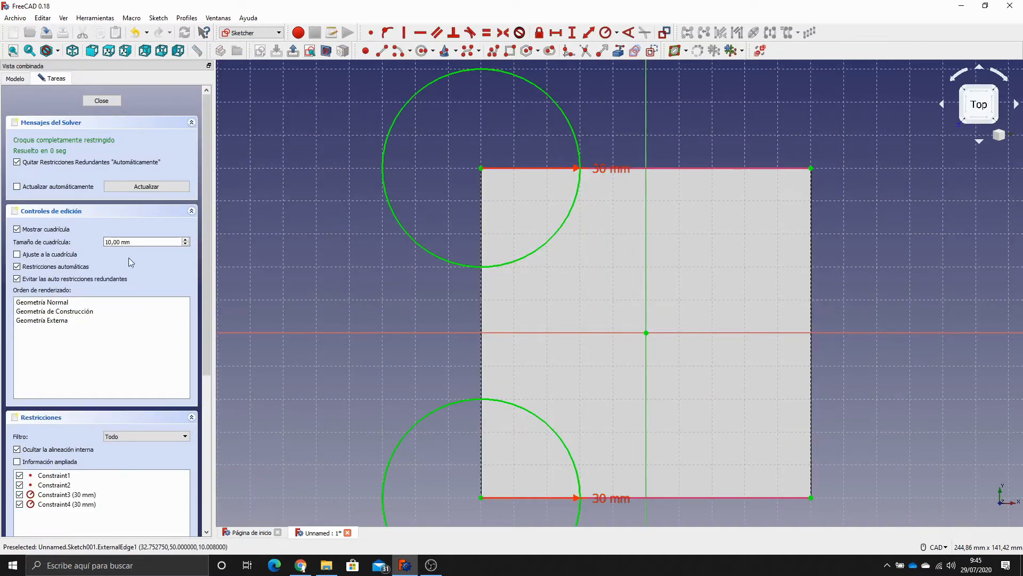
pyautogui.click(105, 100)
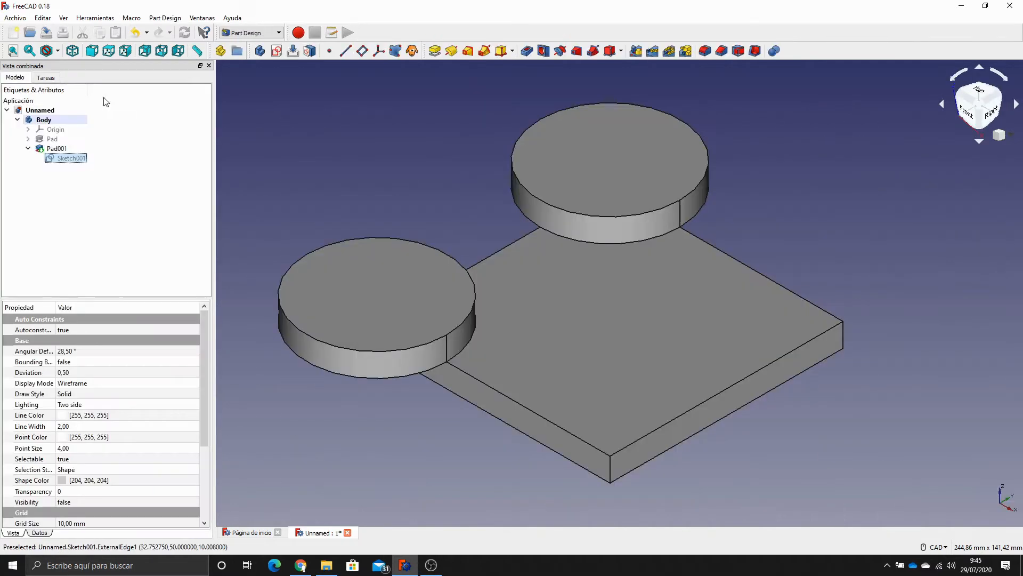
pyautogui.click(57, 148)
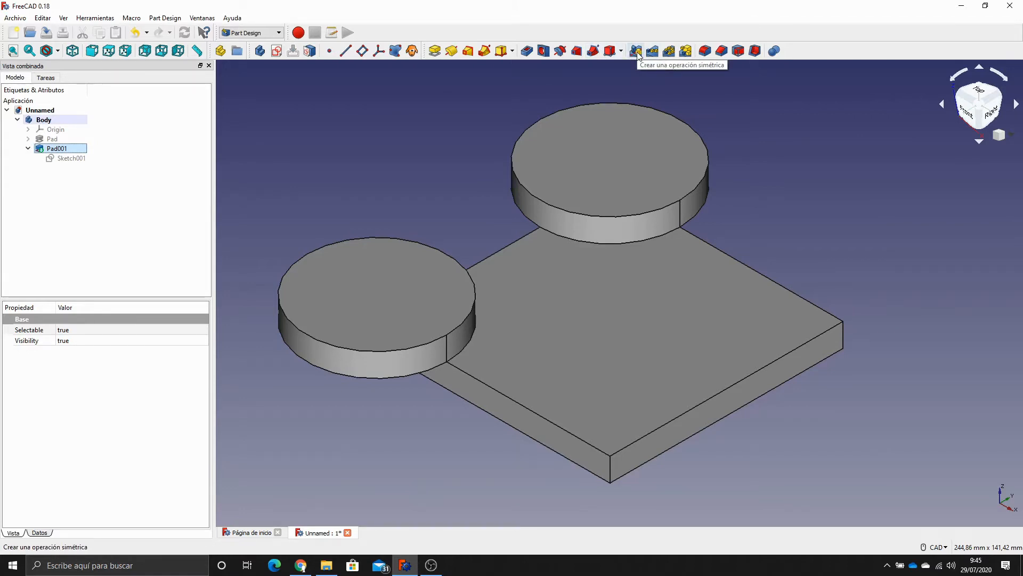
pyautogui.doubleClick(79, 159)
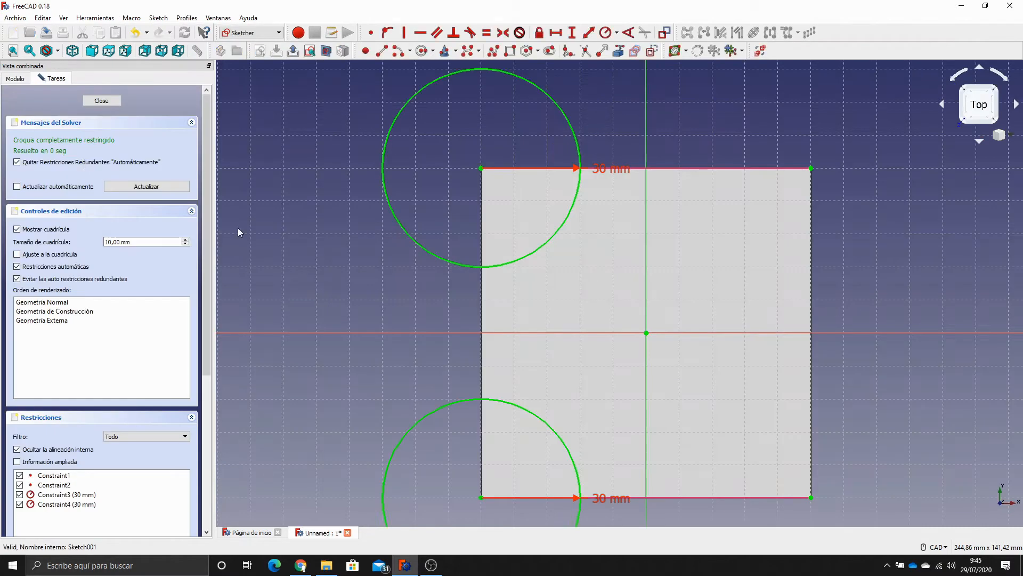
pyautogui.moveTo(401, 304)
pyautogui.mouseDown(button='middle')
pyautogui.moveTo(333, 242)
pyautogui.moveTo(309, 262)
pyautogui.mouseUp(button='middle')
pyautogui.scroll(-2, 307, 264)
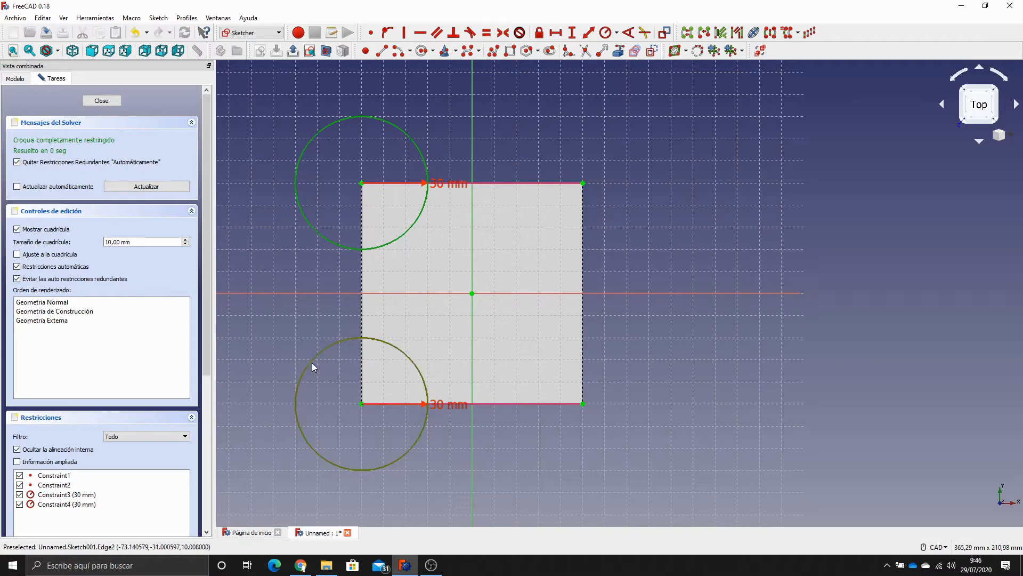
pyautogui.click(300, 344)
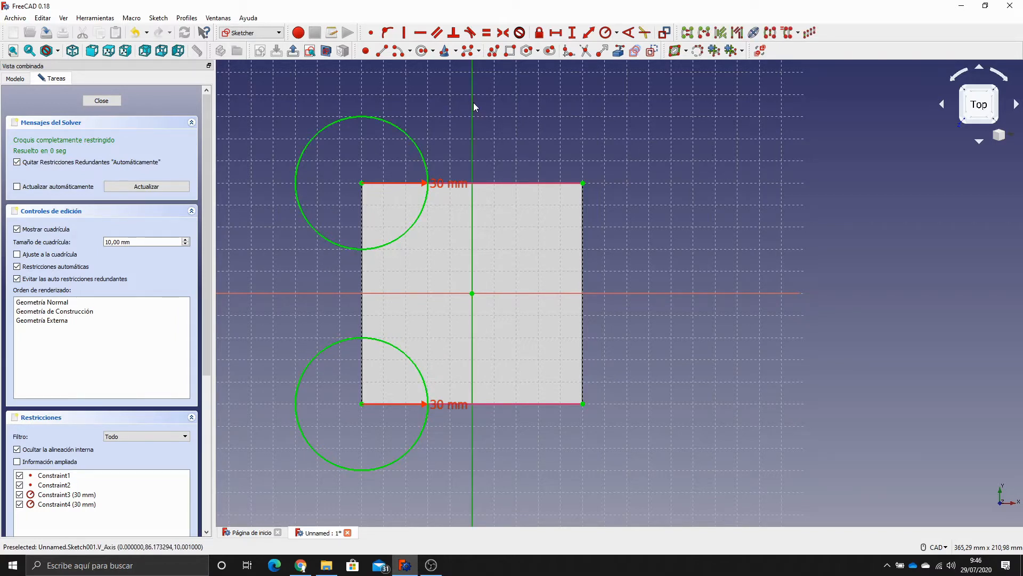
pyautogui.click(416, 145)
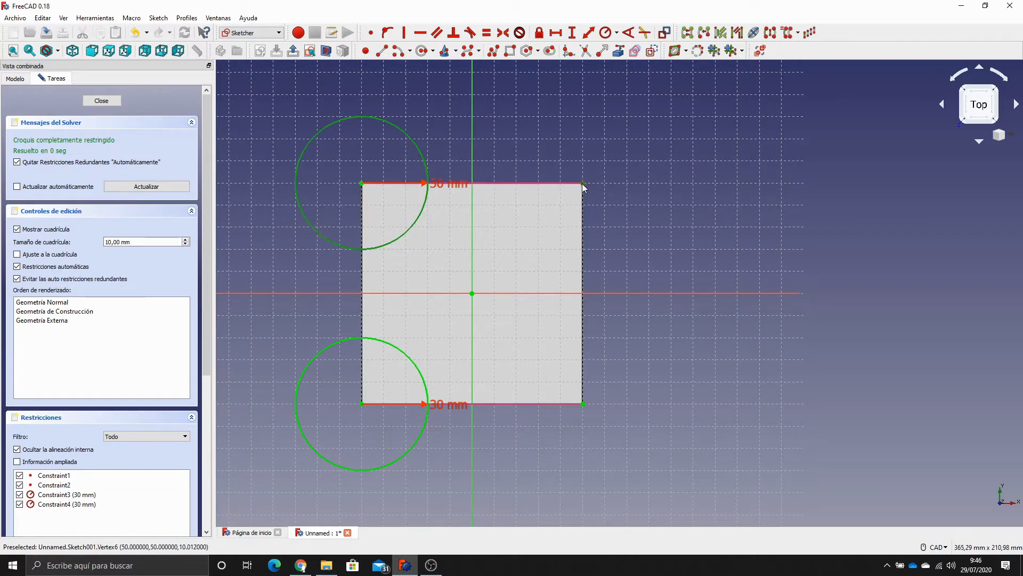
pyautogui.click(382, 343)
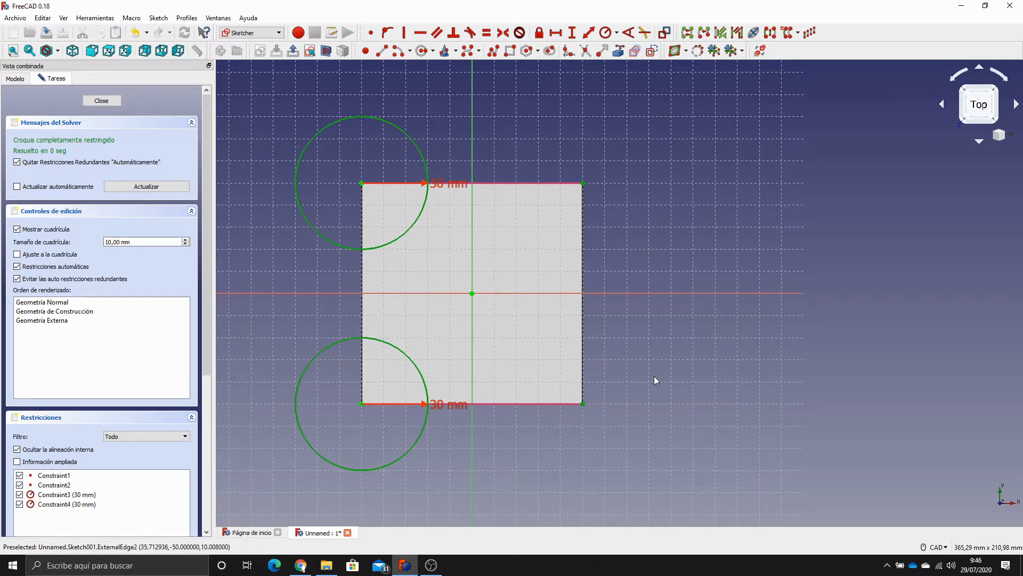
pyautogui.click(100, 102)
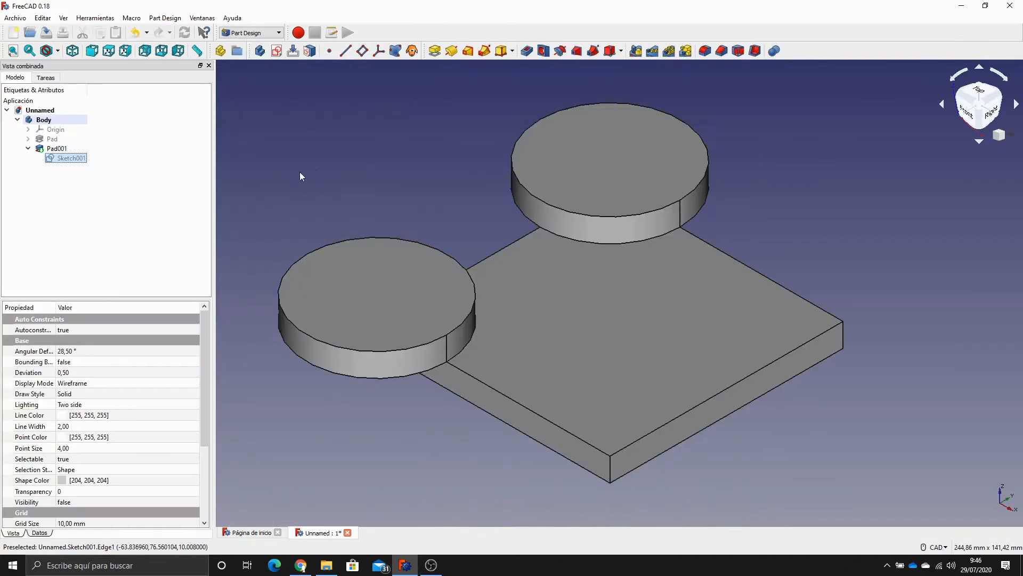
# Mirror the two-disc pad about the sketch's vertical axis.
pyautogui.click(48, 150)
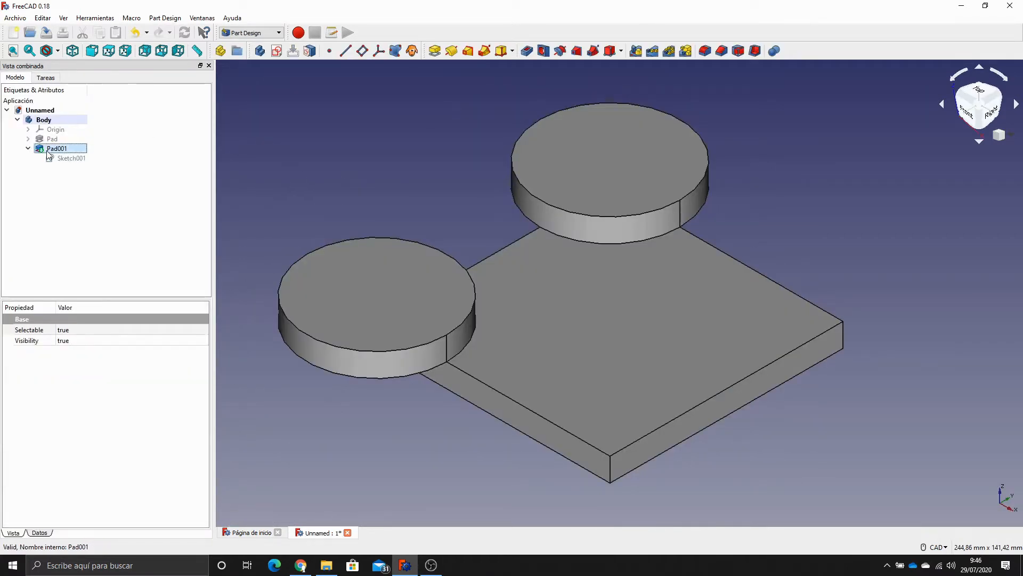
pyautogui.click(639, 51)
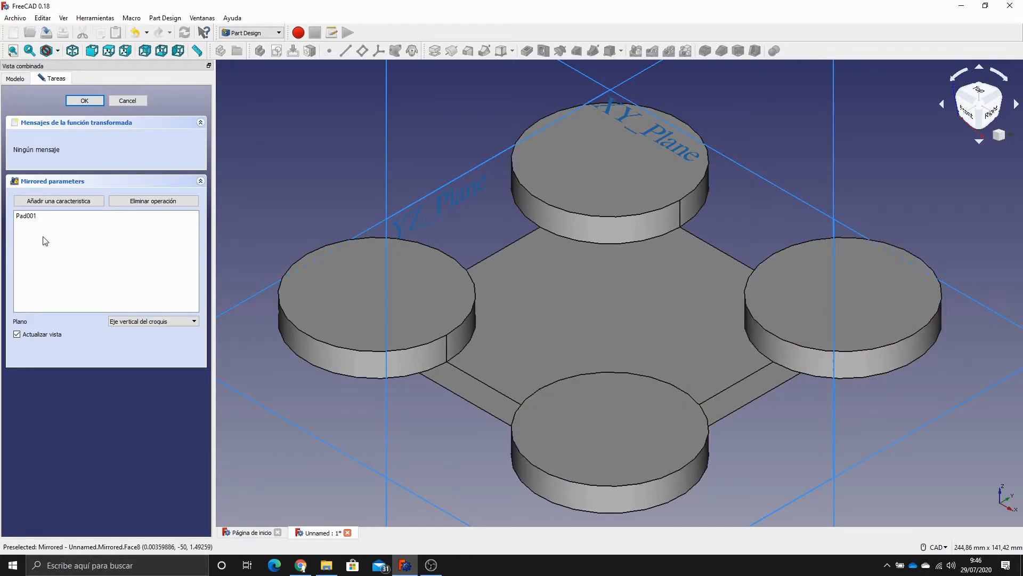
pyautogui.click(31, 215)
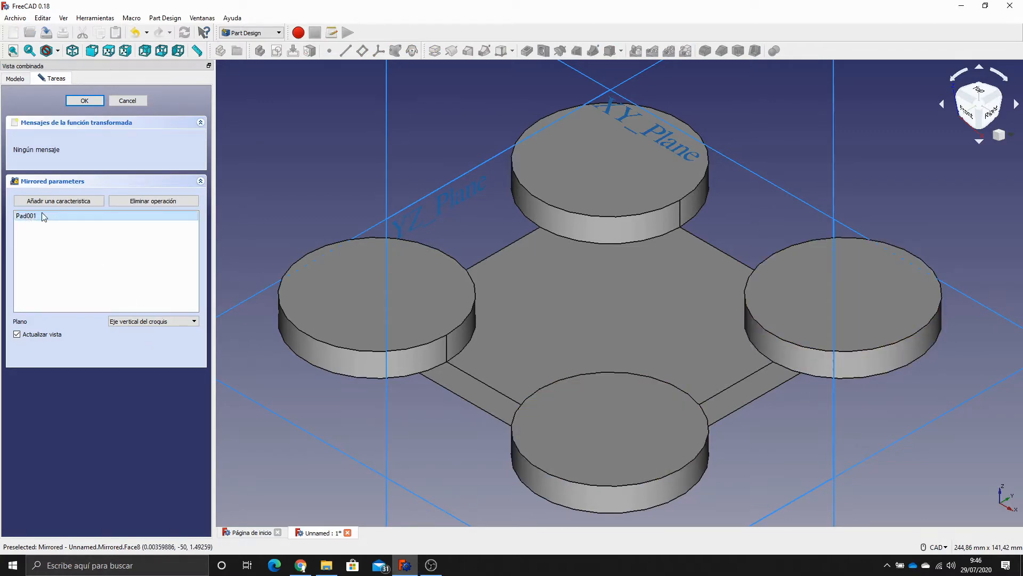
# Try the base XY plane as the mirror plane and examine the preview from the front.
pyautogui.click(193, 322)
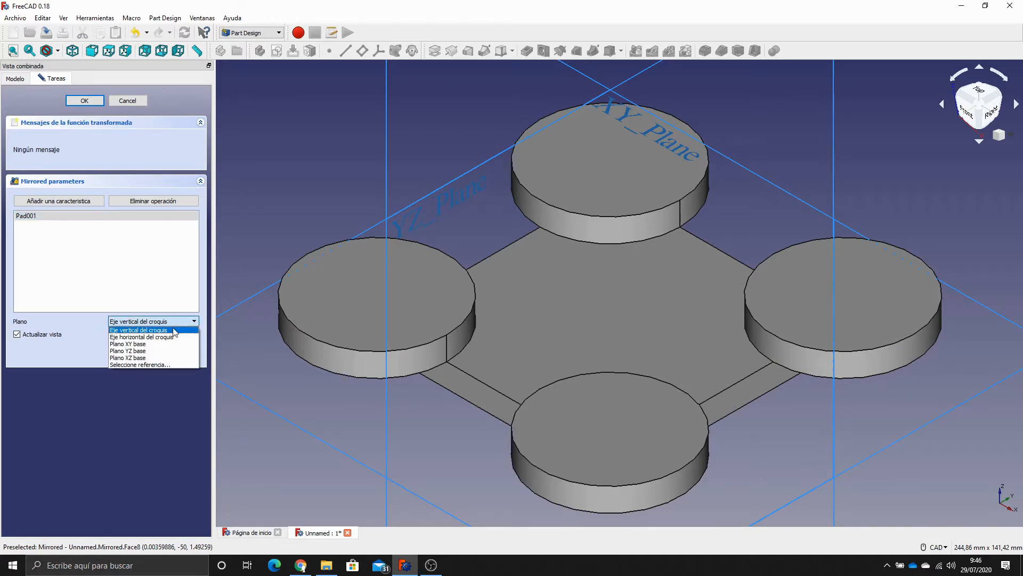
pyautogui.click(137, 345)
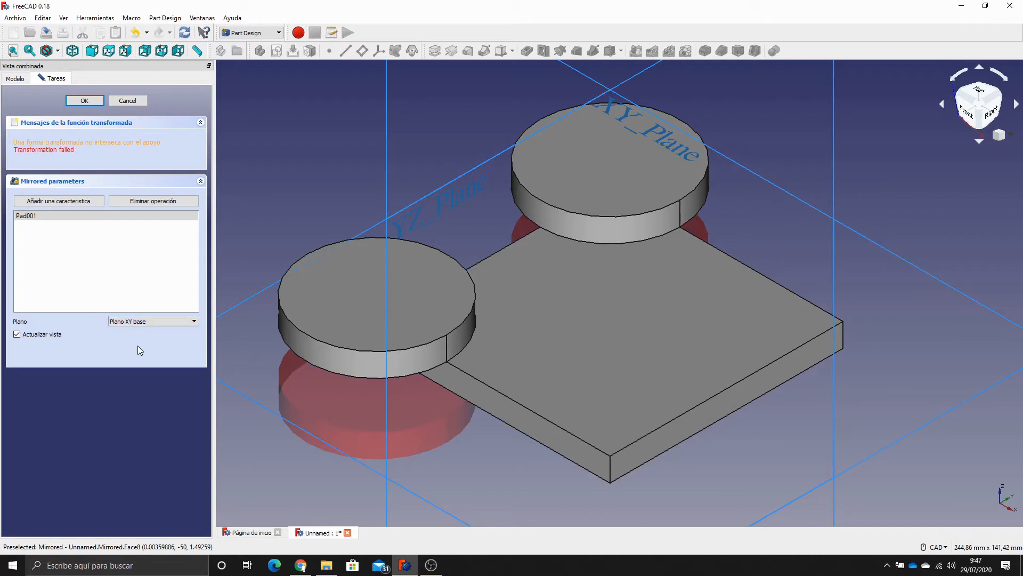
pyautogui.scroll(-3, 853, 341)
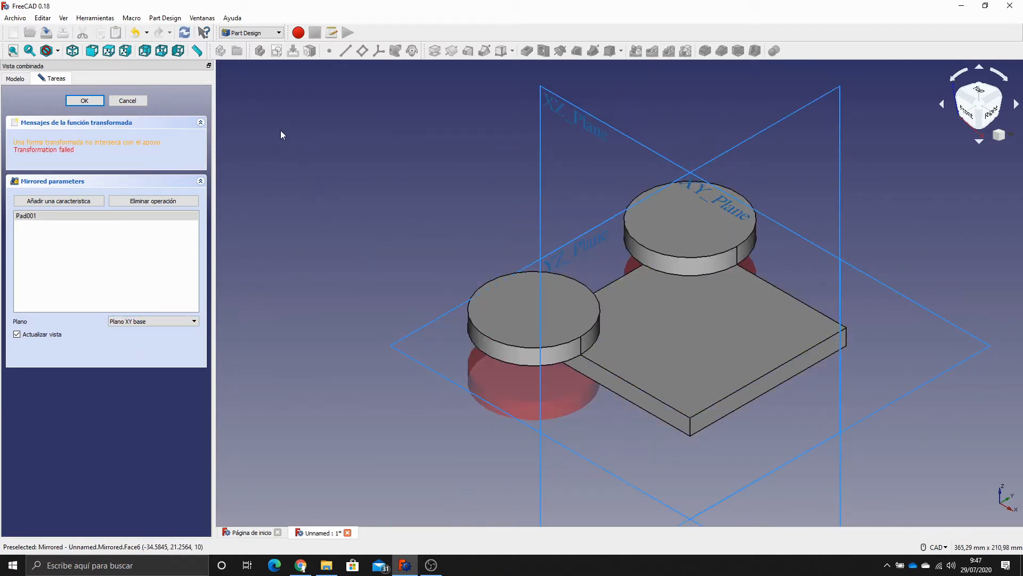
pyautogui.click(92, 50)
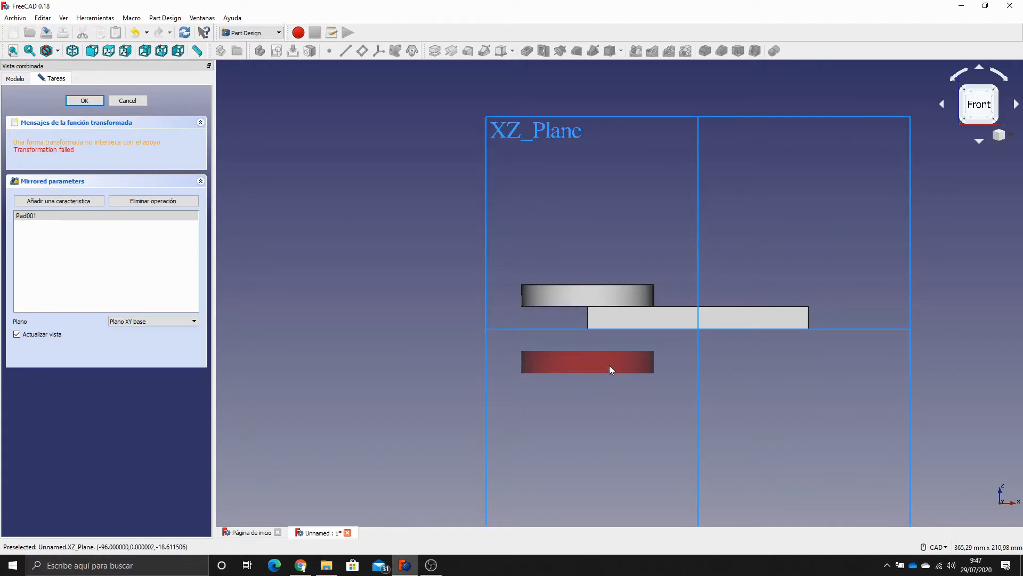
# Set the mirror plane to the sketch's vertical axis and accept the mirror feature.
pyautogui.click(171, 321)
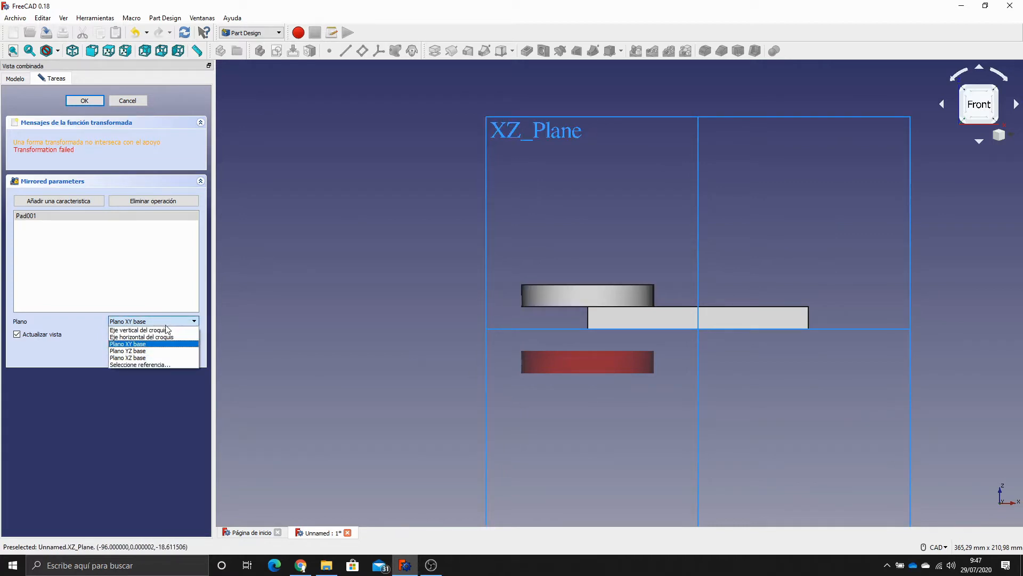
pyautogui.click(165, 330)
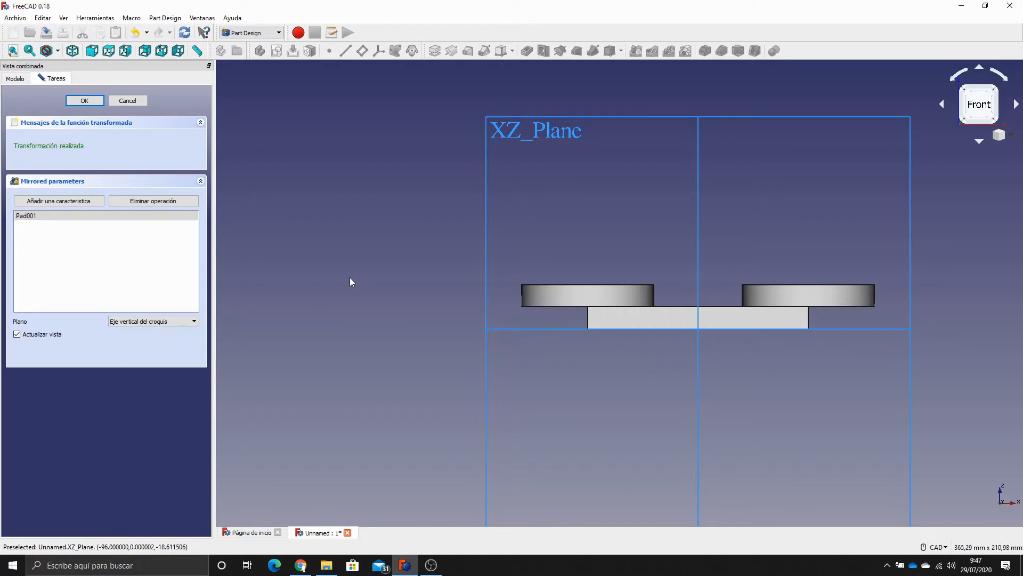
pyautogui.click(84, 101)
# Start a sketch on the base plate's top face and reference the plate's left edge as external geometry.
pyautogui.click(75, 51)
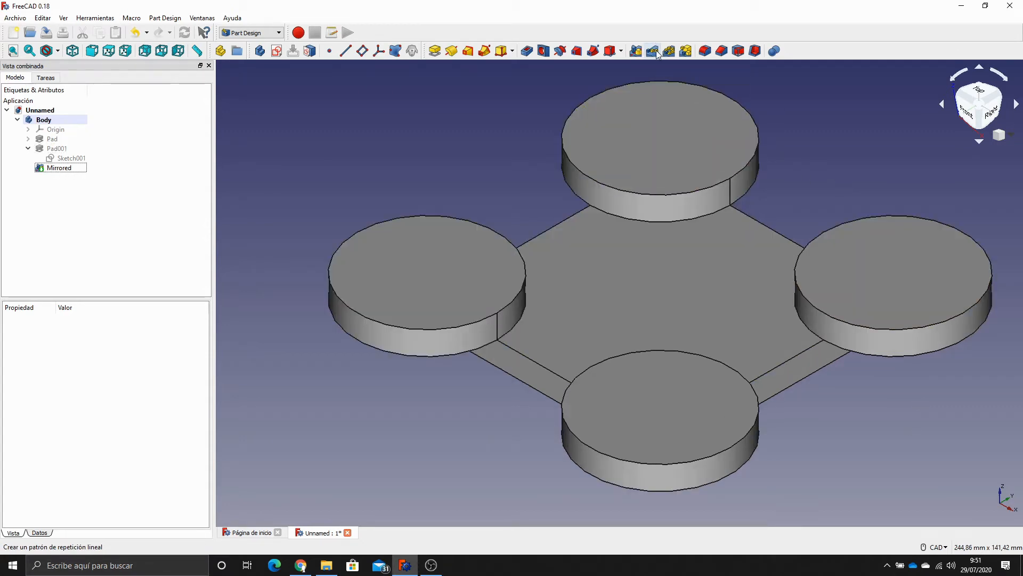
pyautogui.click(641, 301)
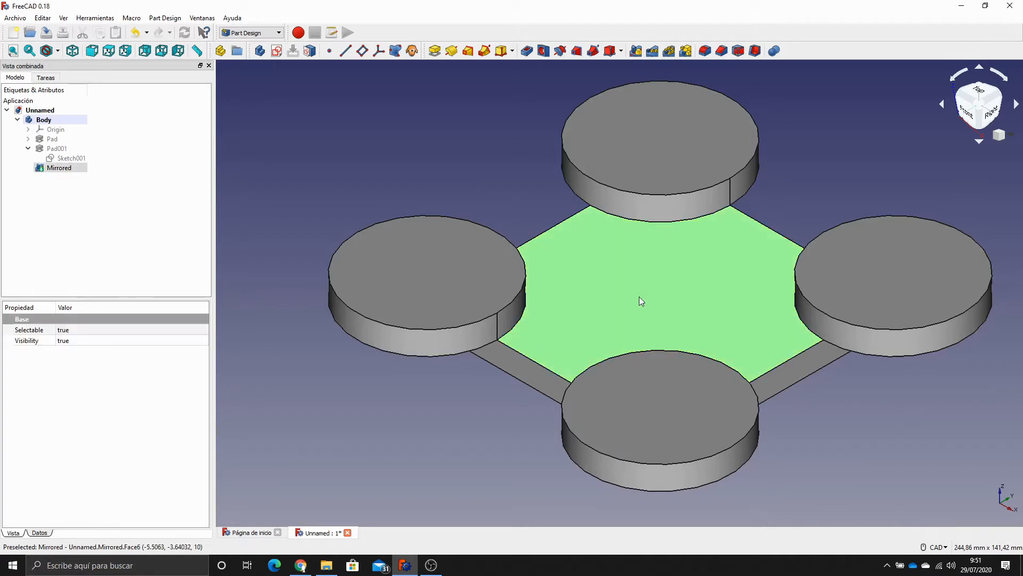
pyautogui.click(281, 53)
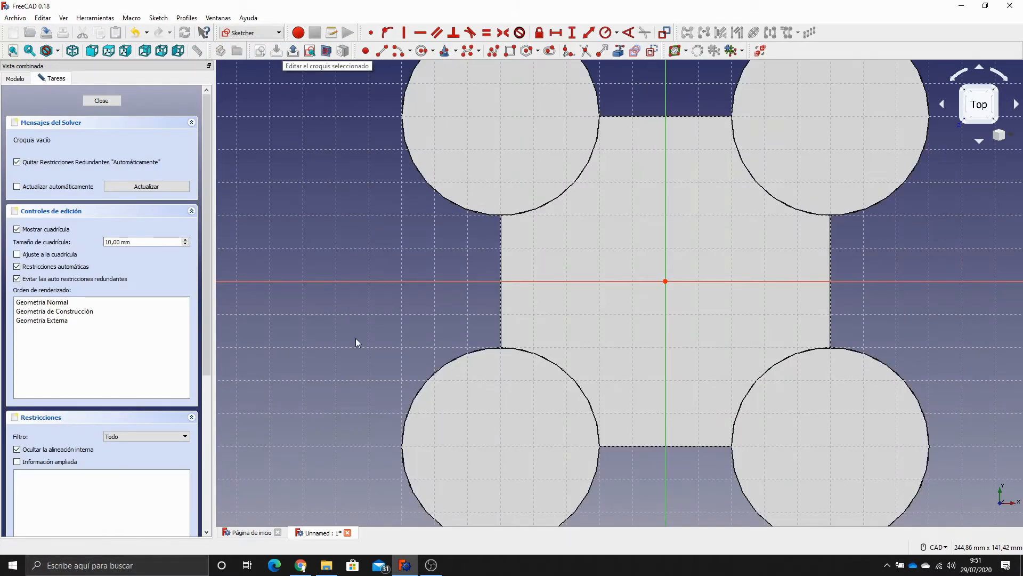
pyautogui.click(620, 53)
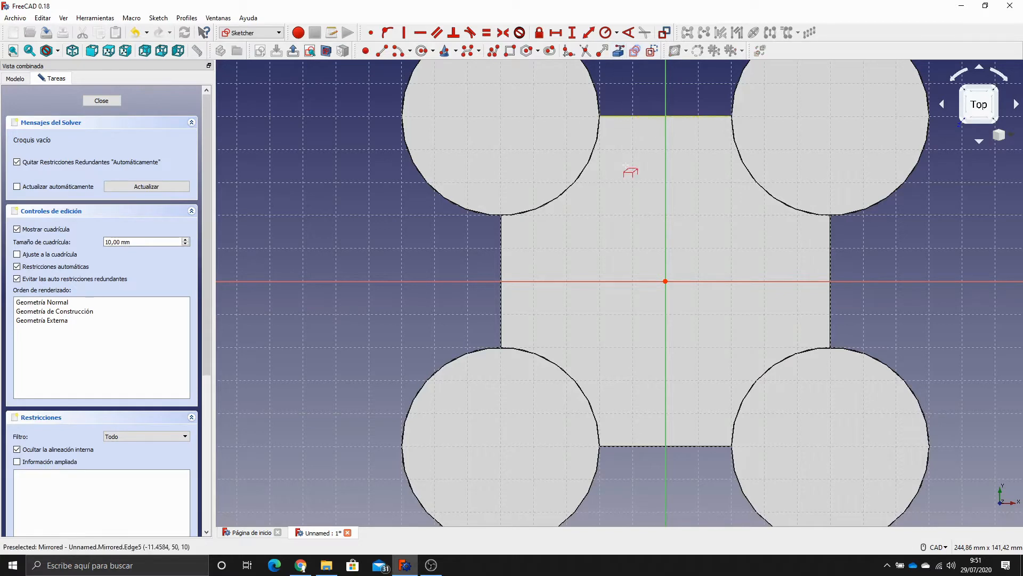
pyautogui.click(500, 264)
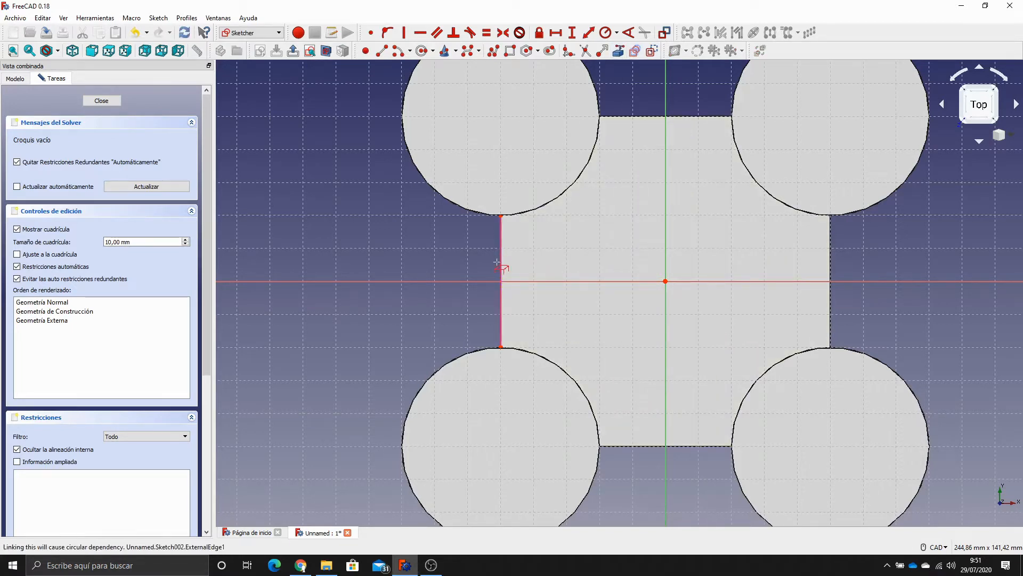
# Sketch a rectangle about 10 mm by 7 mm inward from the referenced left edge, straddling the horizontal axis.
pyautogui.click(509, 53)
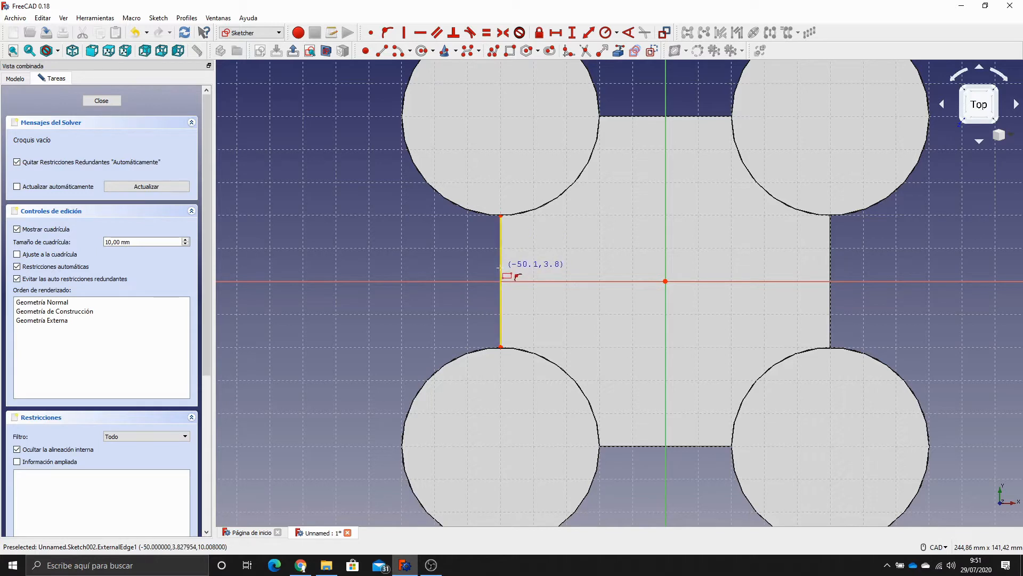
pyautogui.click(499, 268)
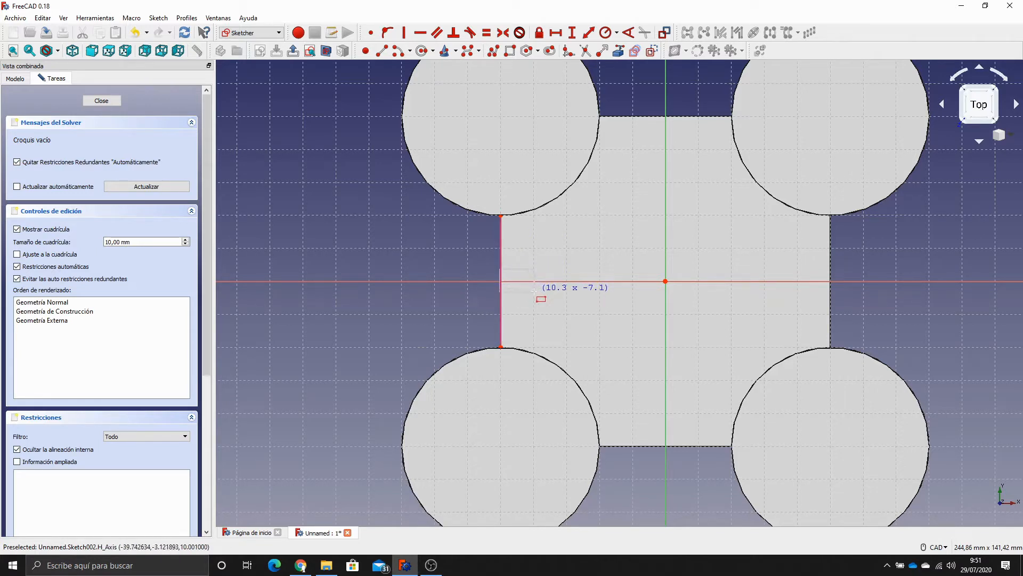
pyautogui.click(535, 293)
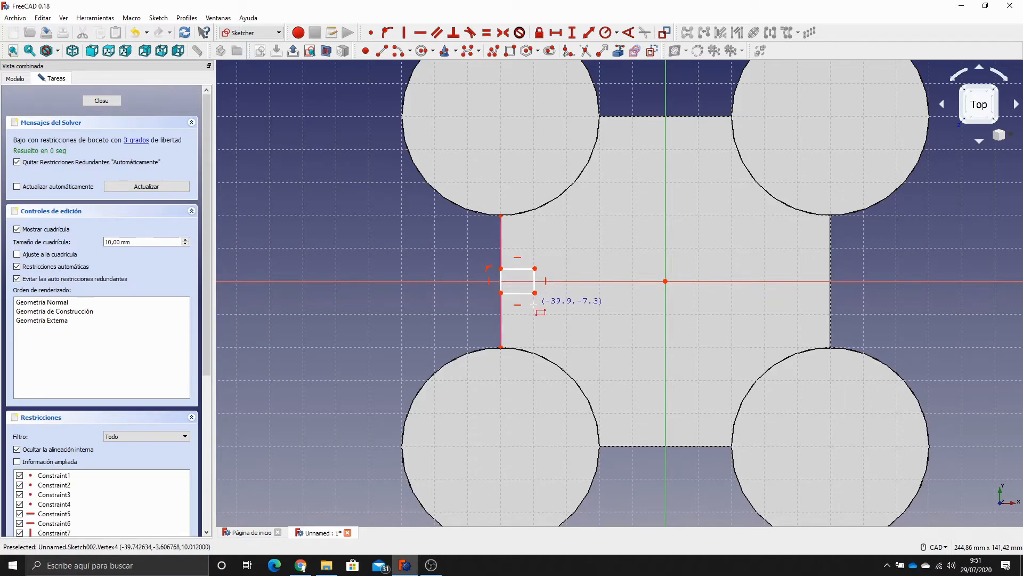
pyautogui.rightClick(534, 305)
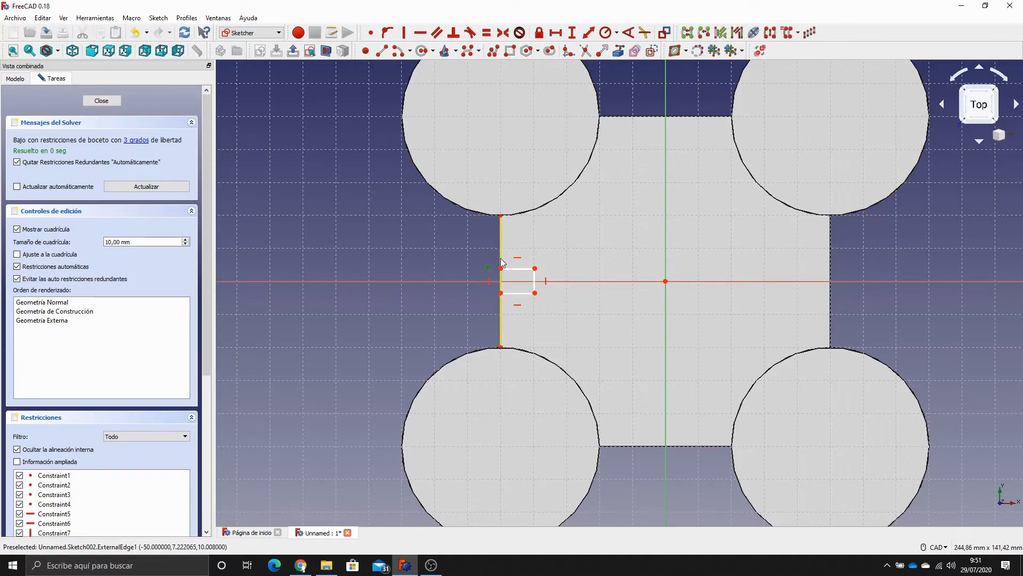
pyautogui.moveTo(501, 271)
pyautogui.mouseDown()
pyautogui.moveTo(502, 248)
pyautogui.moveTo(503, 268)
pyautogui.mouseUp()
# Constrain the rectangle's upper horizontal side to a length of 10 mm.
pyautogui.click(523, 273)
pyautogui.click(589, 32)
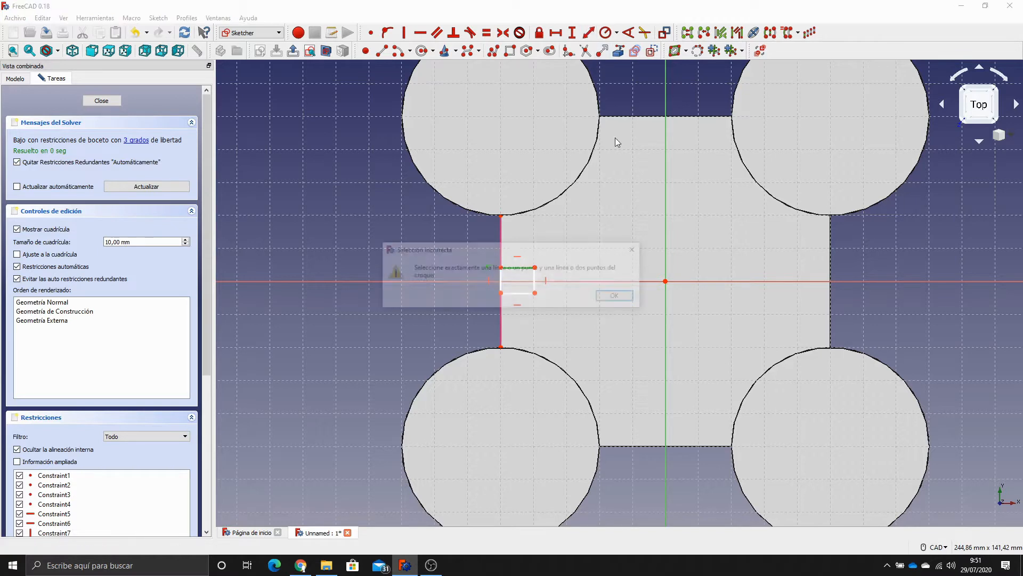
pyautogui.press('Return')
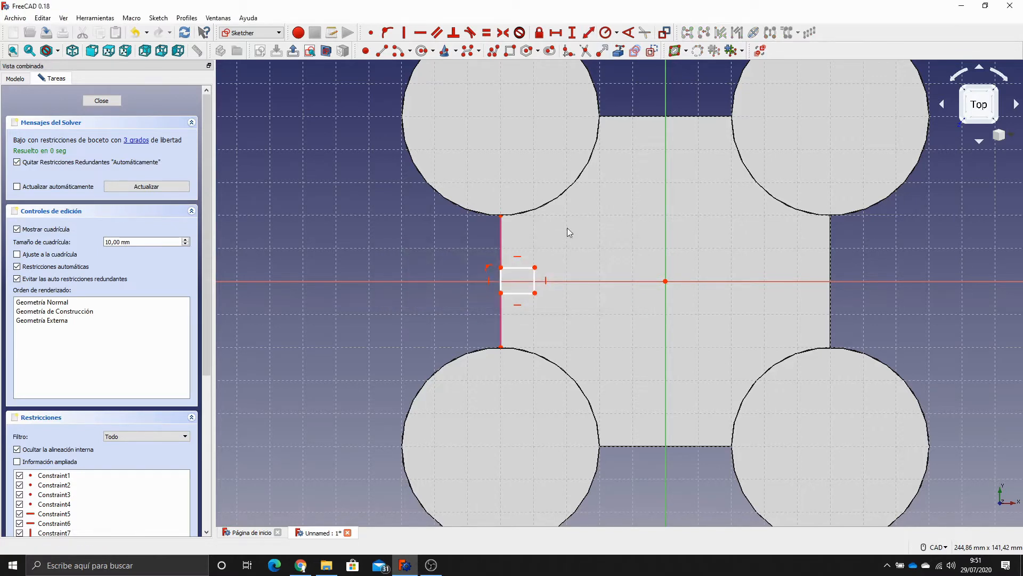
pyautogui.click(525, 267)
pyautogui.click(588, 33)
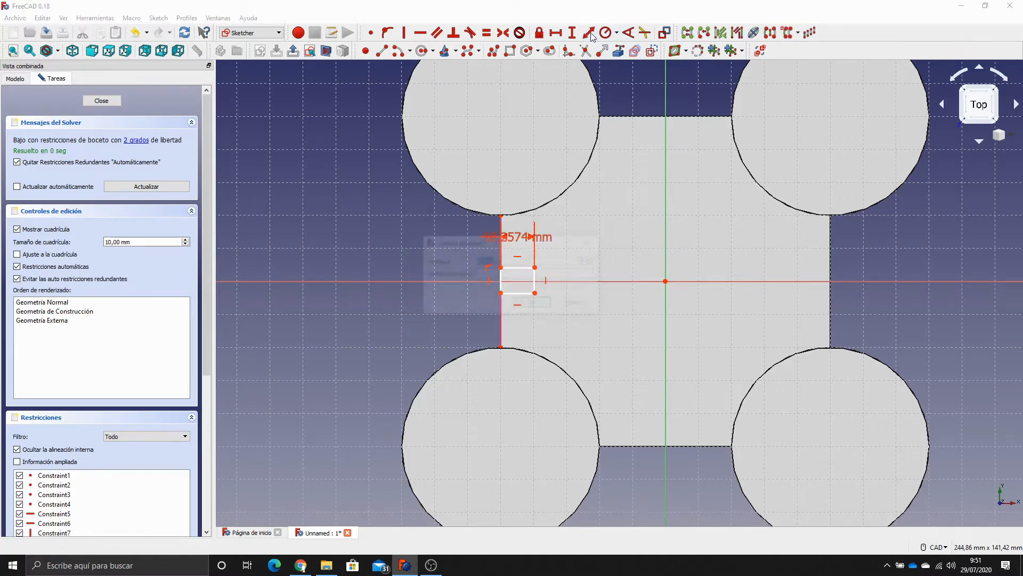
pyautogui.write('10')
pyautogui.press('Return')
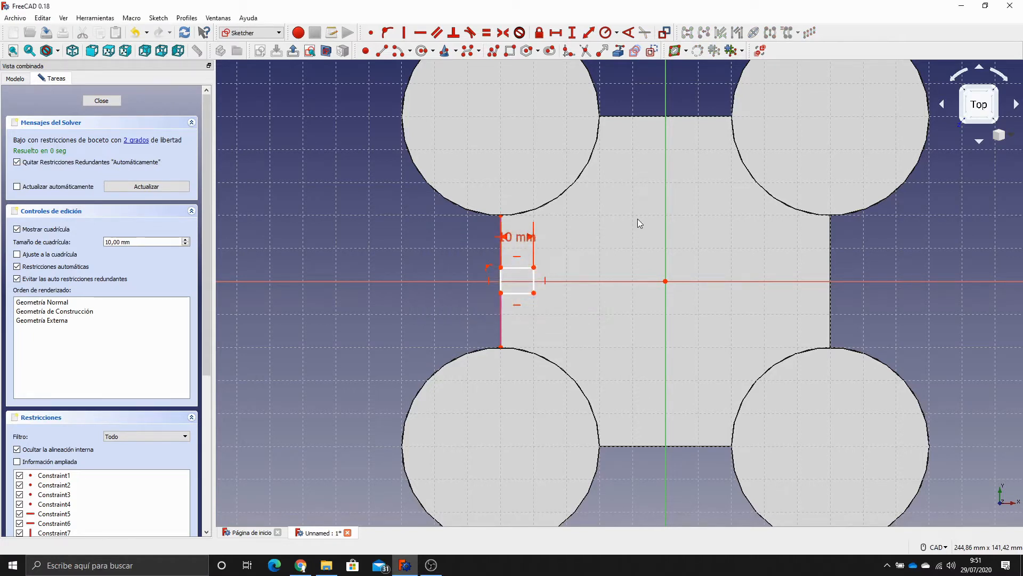
# Constrain the rectangle's right vertical side to a length of 5 mm.
pyautogui.click(534, 279)
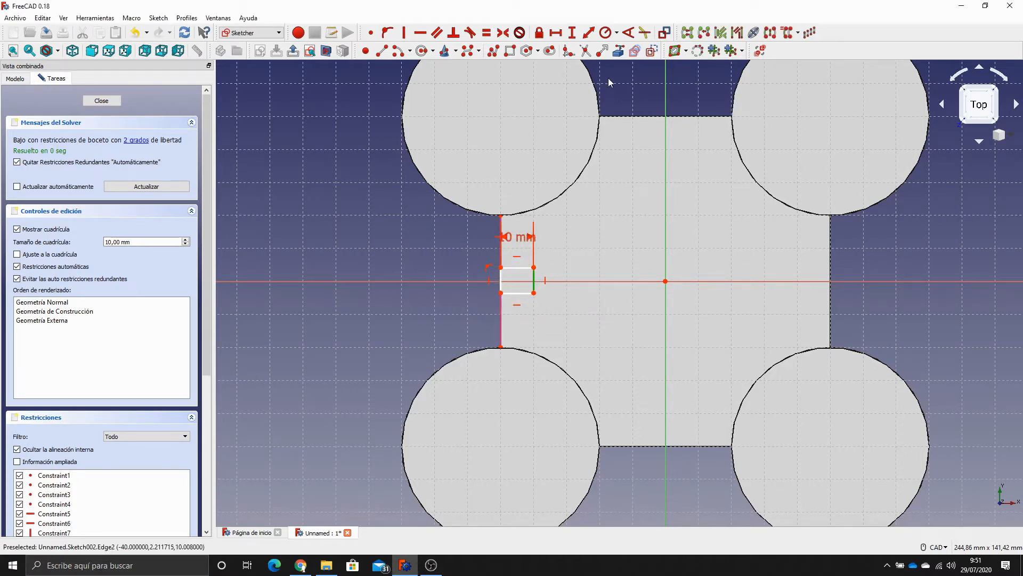
pyautogui.click(573, 33)
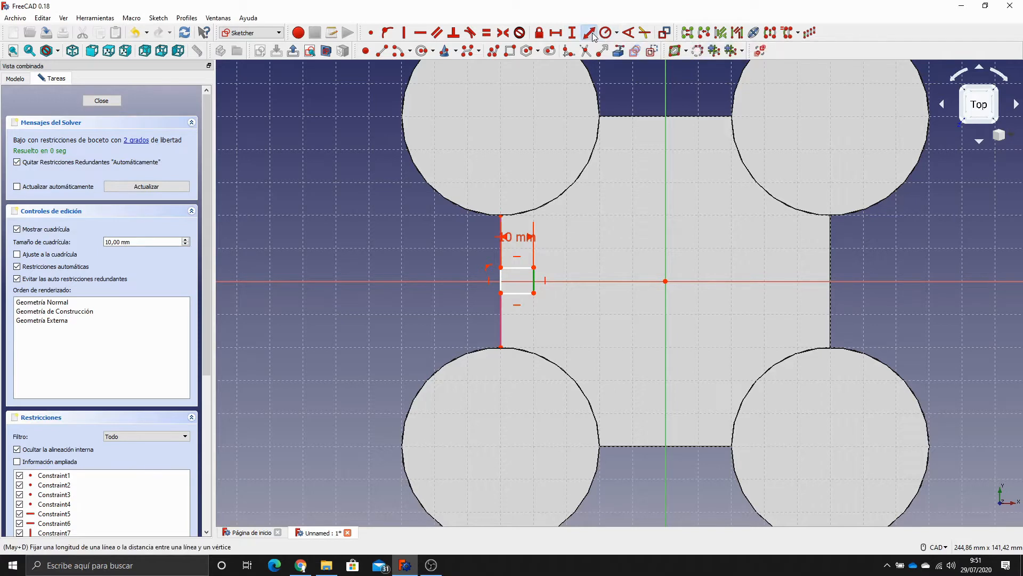
pyautogui.write('5mm')
pyautogui.press('Return')
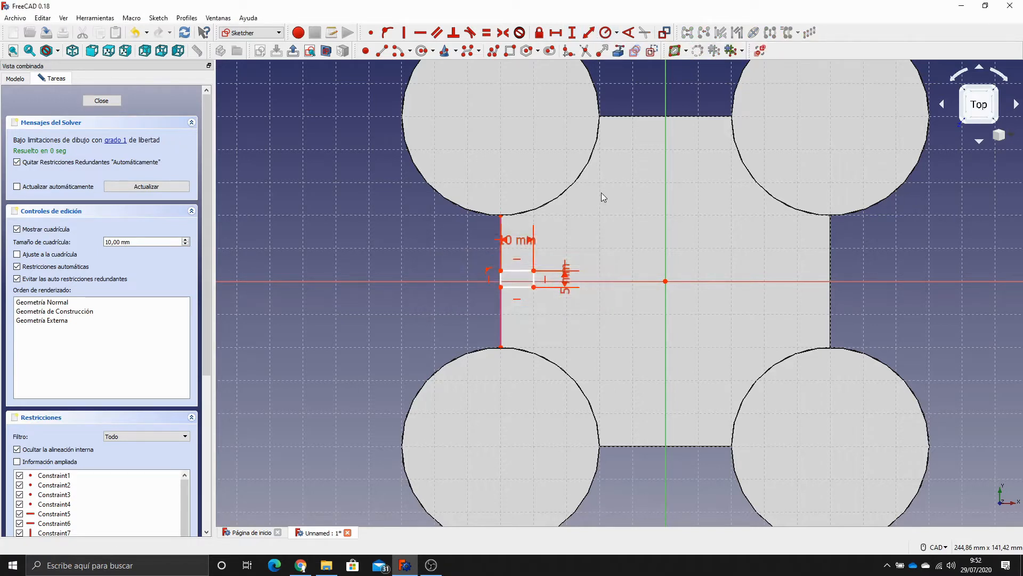
# Make the rectangle's two right corners symmetric about the sketch's horizontal axis.
pyautogui.click(534, 271)
pyautogui.click(534, 287)
pyautogui.click(526, 282)
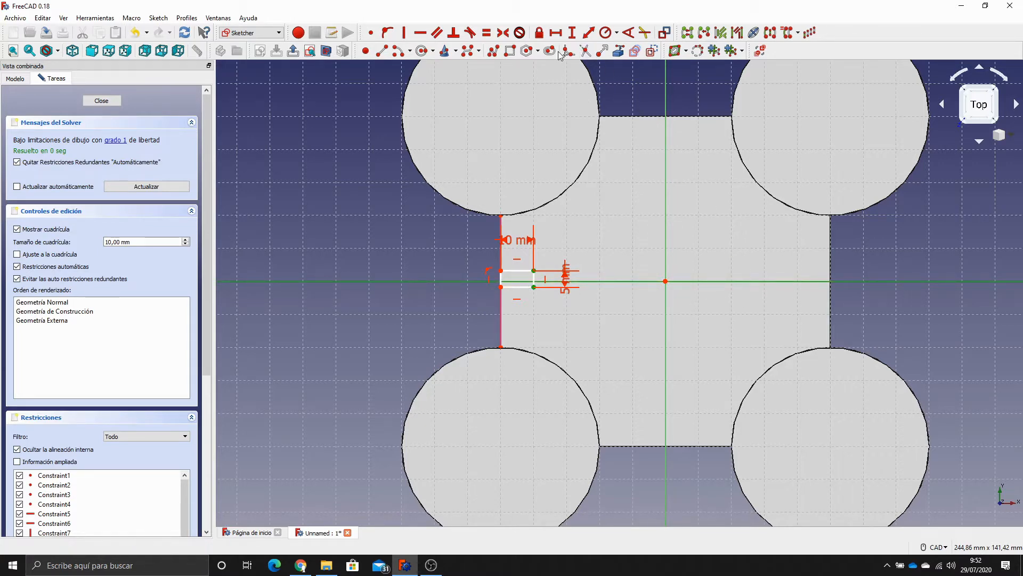
pyautogui.click(503, 33)
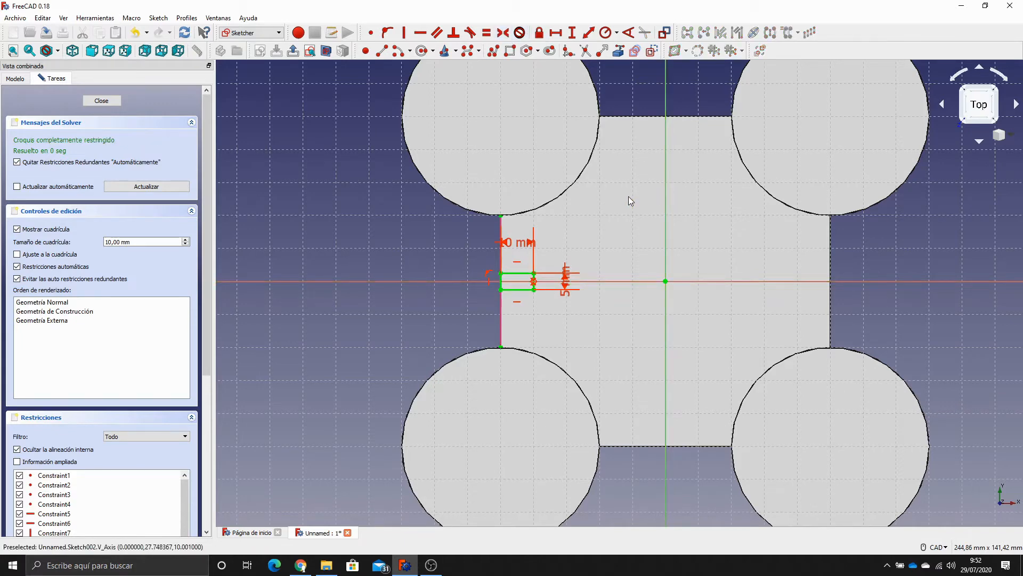
# Close the rectangle sketch and cut it into the plate as a 5 mm deep pocket.
pyautogui.click(98, 99)
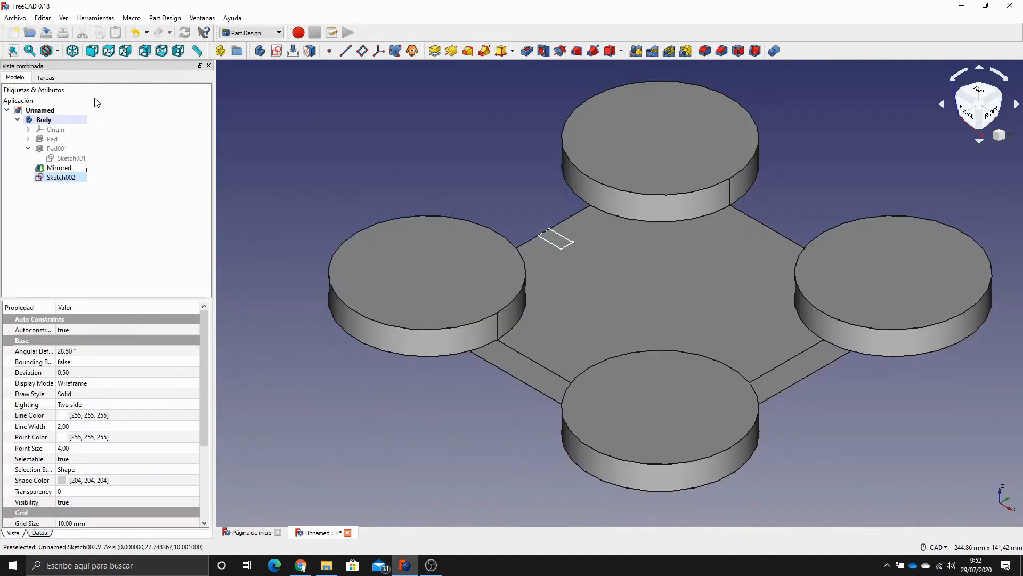
pyautogui.click(525, 51)
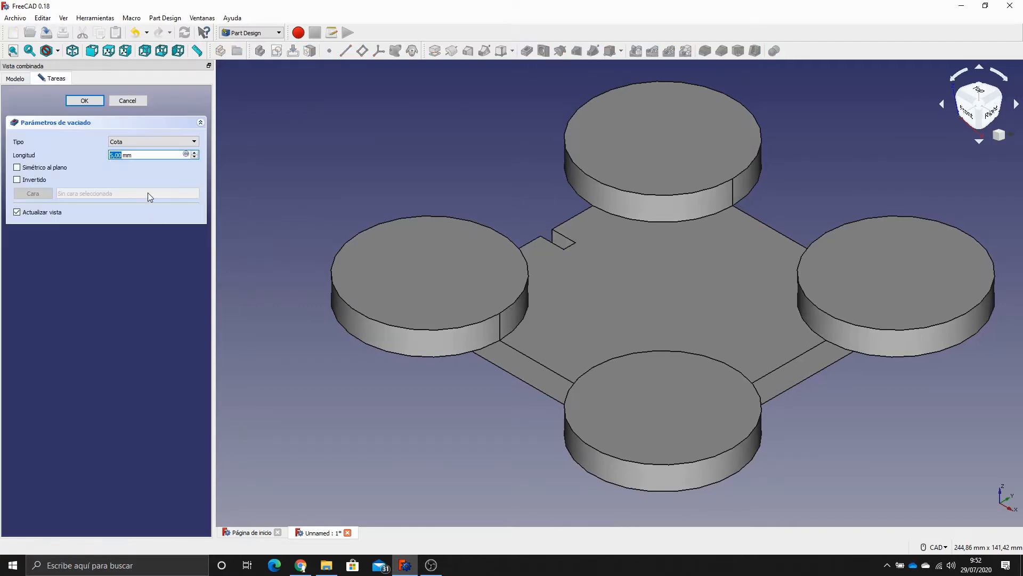
pyautogui.click(96, 101)
# Start a linear pattern of the pocket along the sketch's horizontal axis and examine the preview at the opposite plate edge.
pyautogui.click(58, 177)
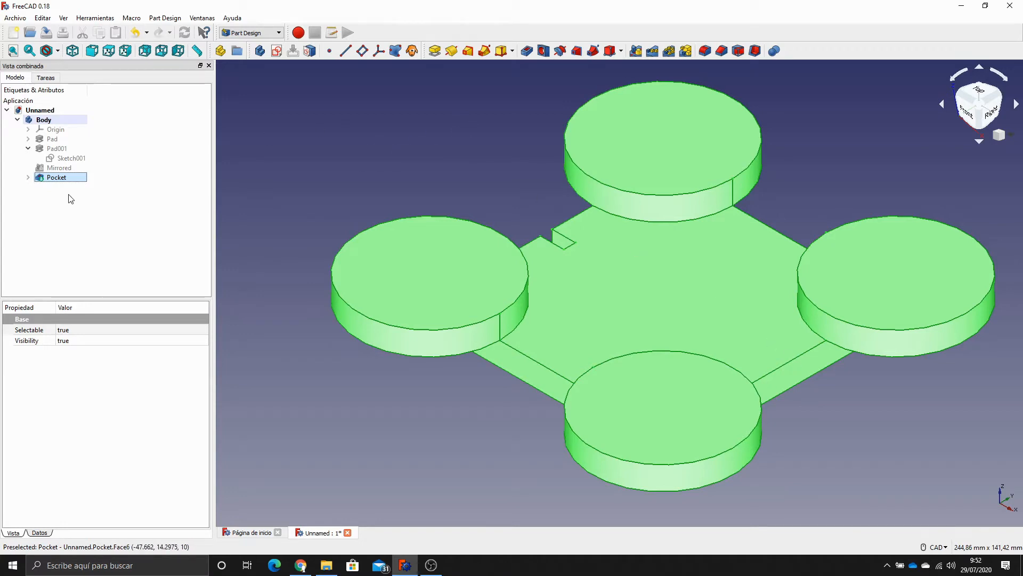
pyautogui.click(653, 52)
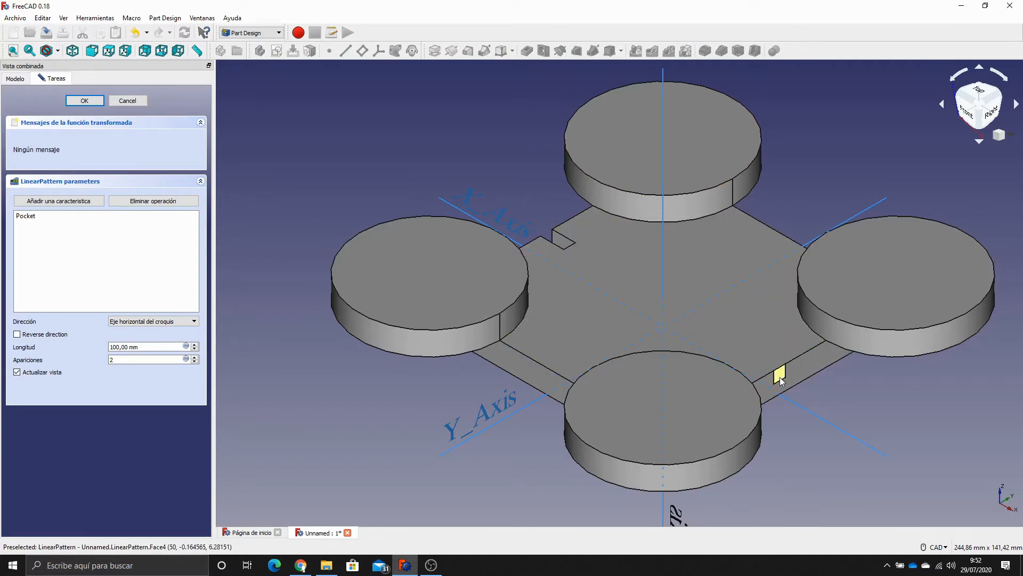
pyautogui.scroll(5, 780, 379)
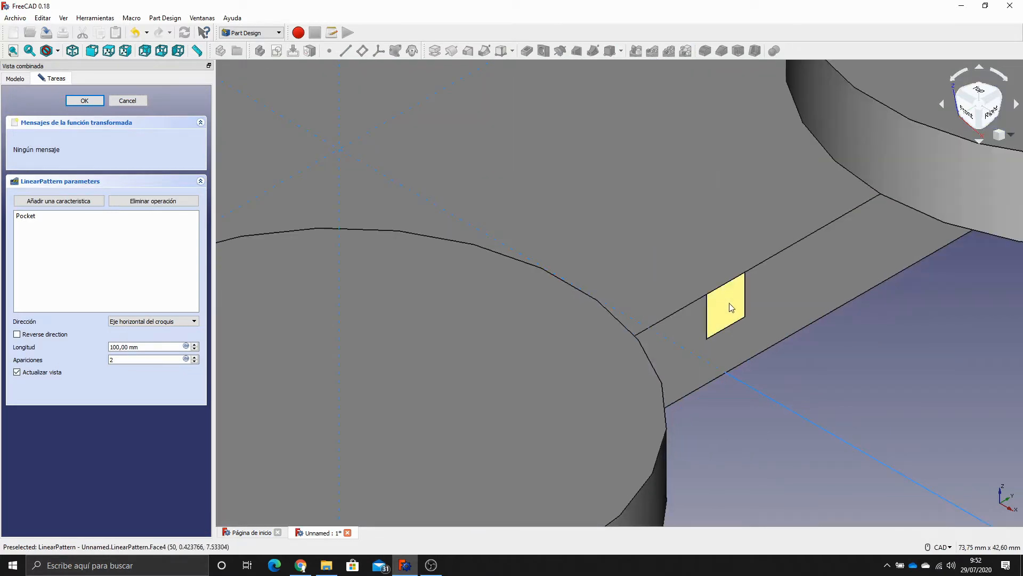
pyautogui.scroll(-8, 732, 307)
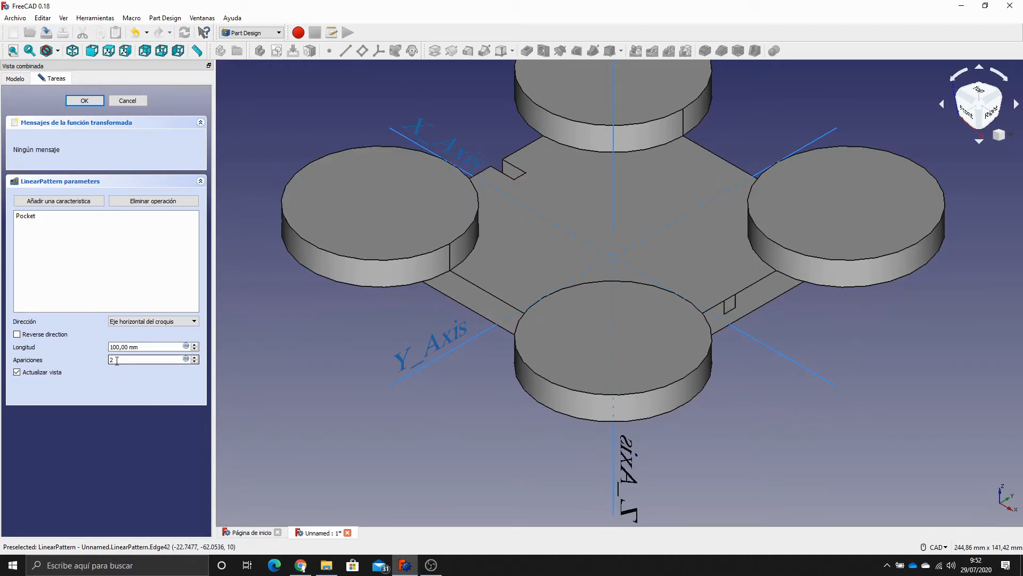
pyautogui.click(161, 322)
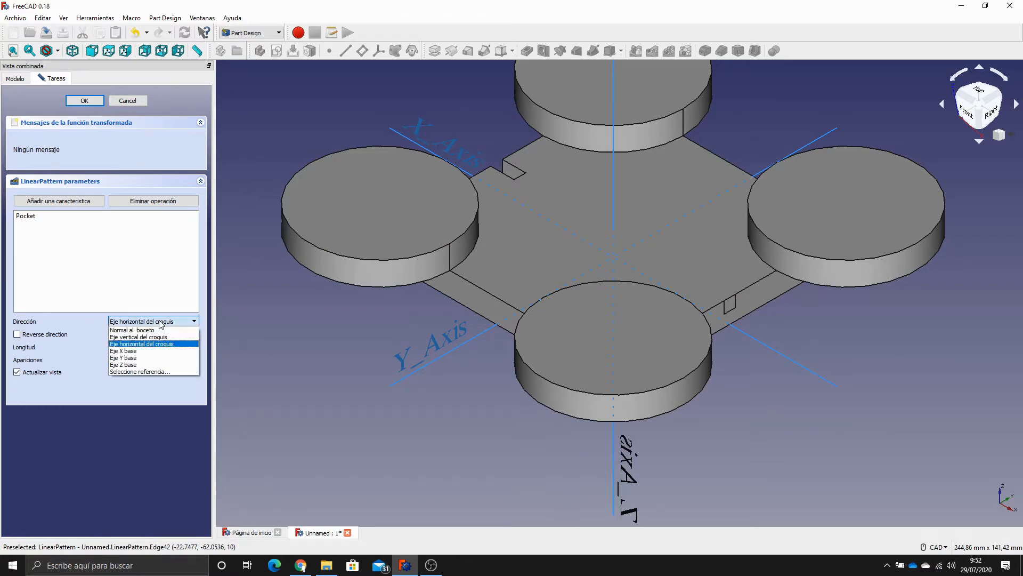
pyautogui.click(161, 323)
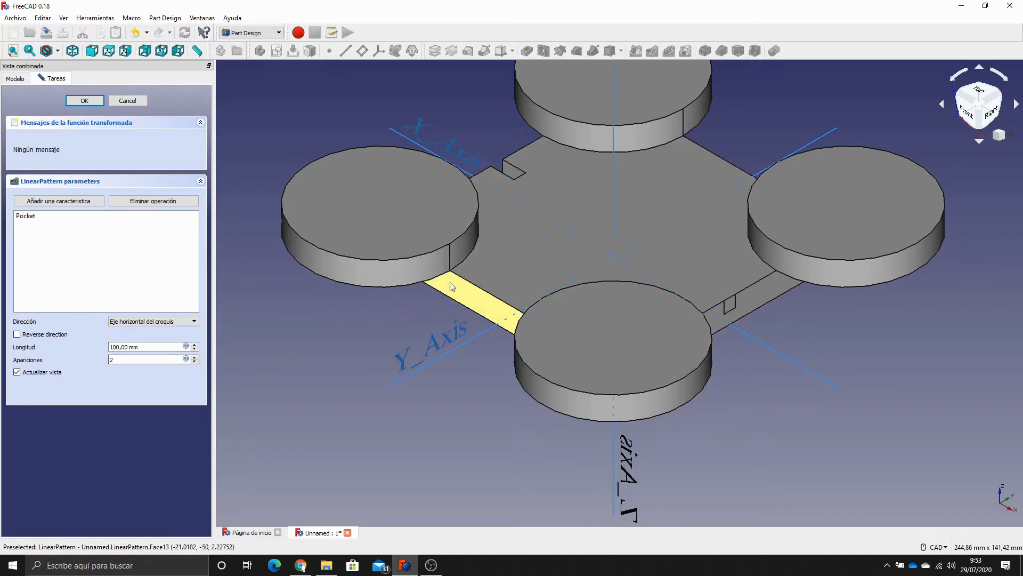
# Set the linear pattern's length to 90 mm and its direction to the sketch's horizontal axis.
pyautogui.click(503, 177)
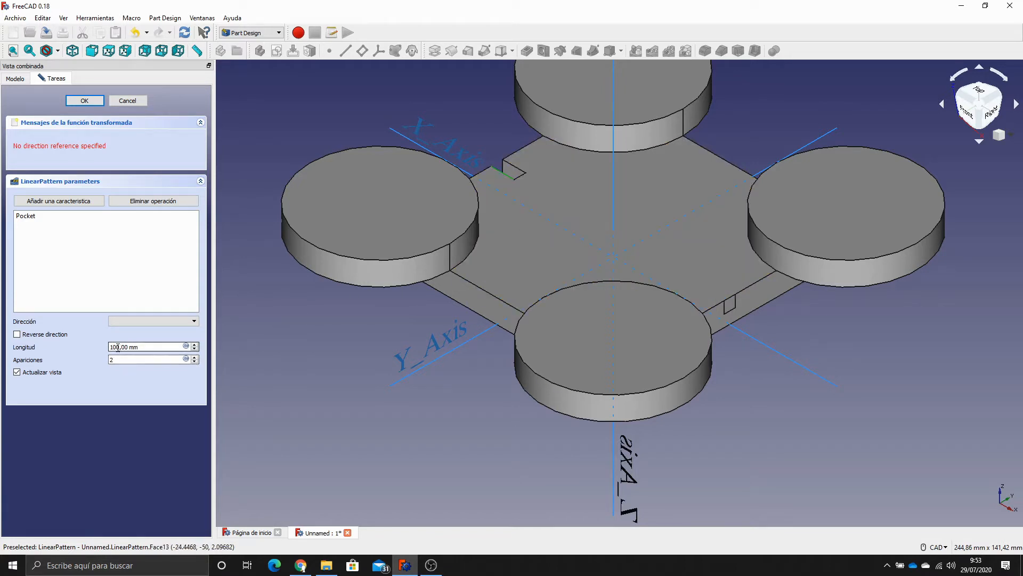
pyautogui.moveTo(116, 346); pyautogui.dragTo(48, 341)
pyautogui.write('9')
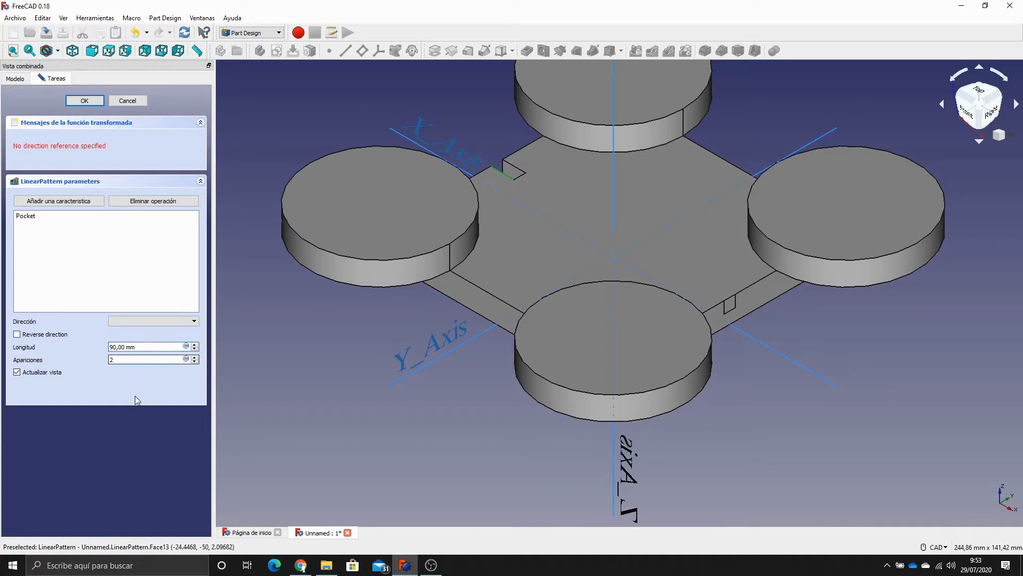
pyautogui.click(144, 321)
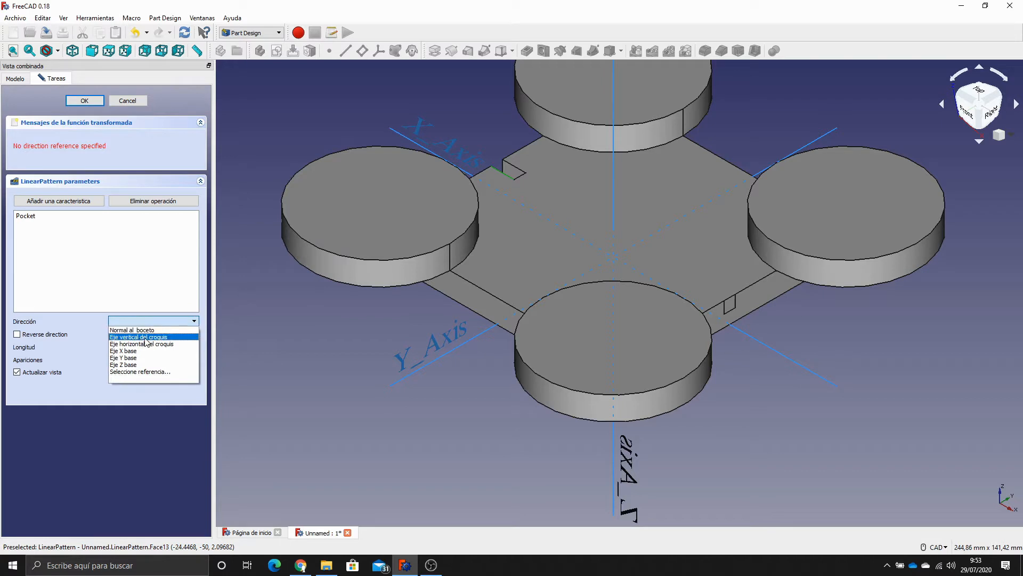
pyautogui.click(152, 344)
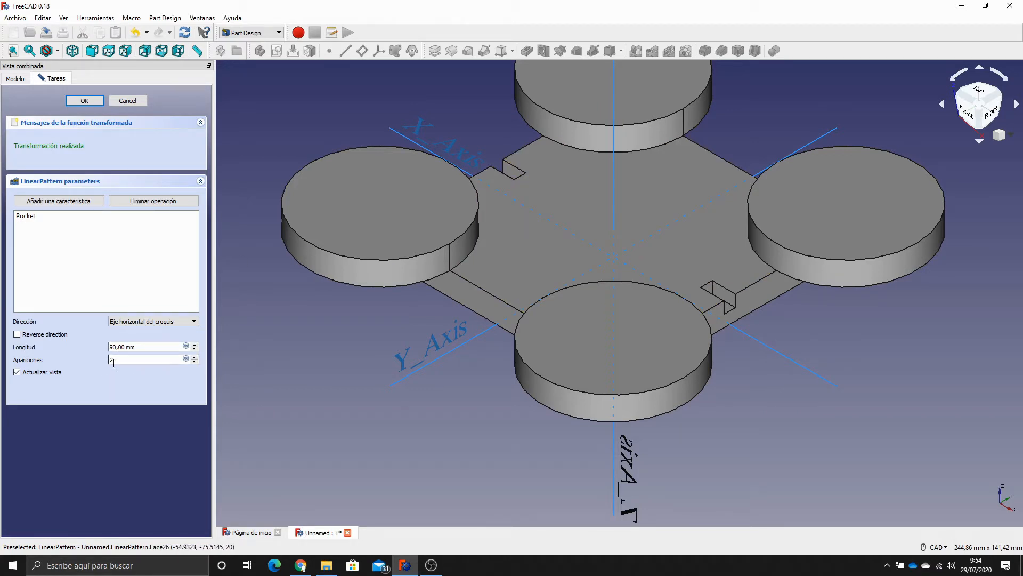
# Set the linear pattern to 5 occurrences and accept the feature.
pyautogui.write('5')
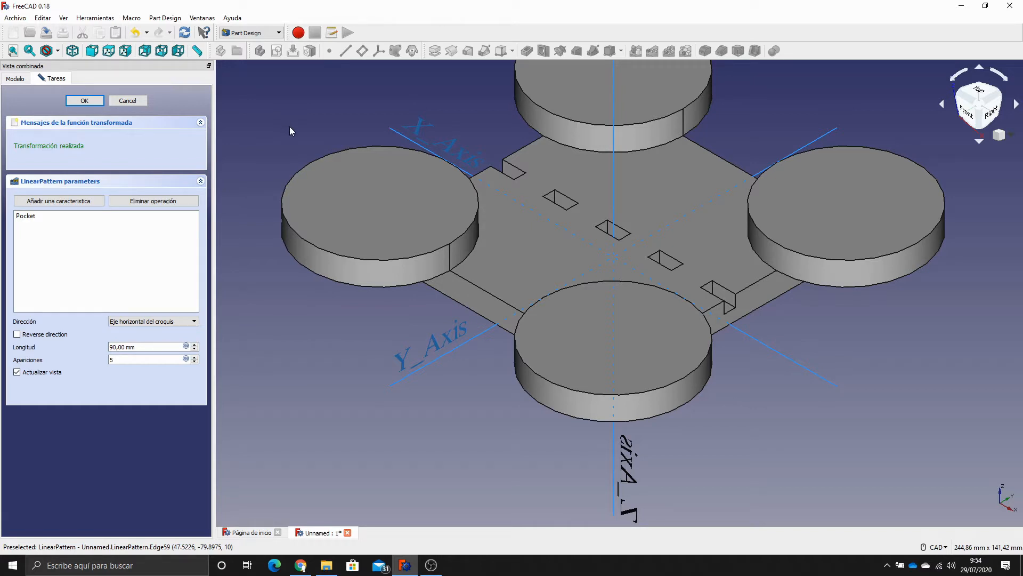
pyautogui.moveTo(289, 126); pyautogui.dragTo(295, 184, button='middle')
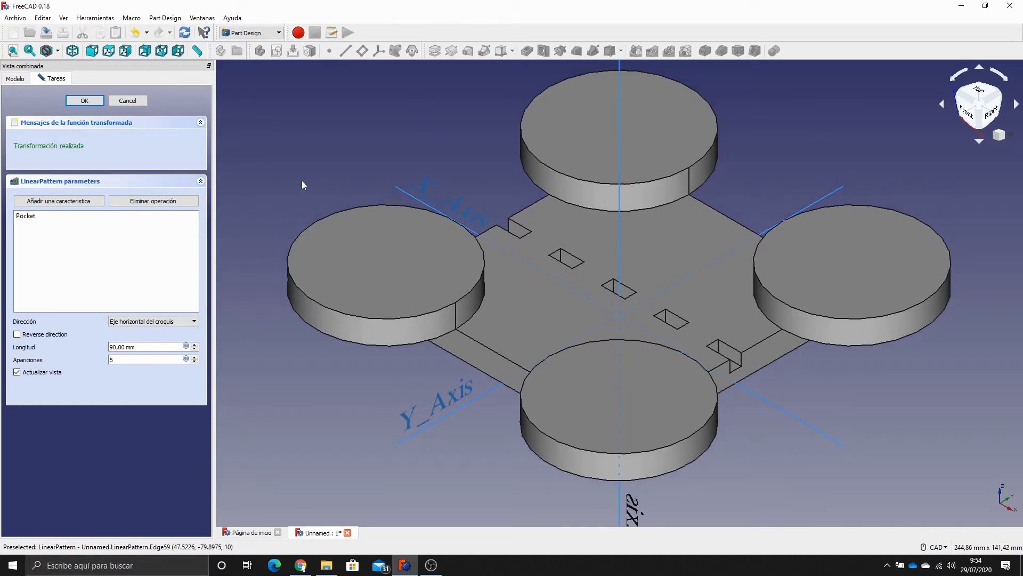
pyautogui.press('Return')
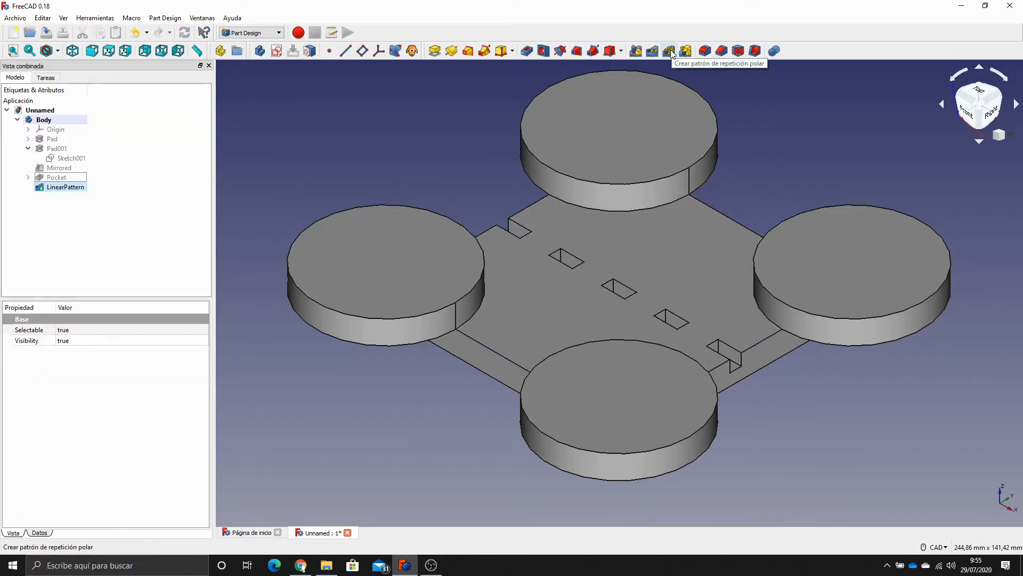
# Sketch on the top face of the disc carrying no feature yet at the plate's front-left corner, drawing a grid-snapped 20 x 10 mm rectangle from (-60, -70).
pyautogui.click(388, 243)
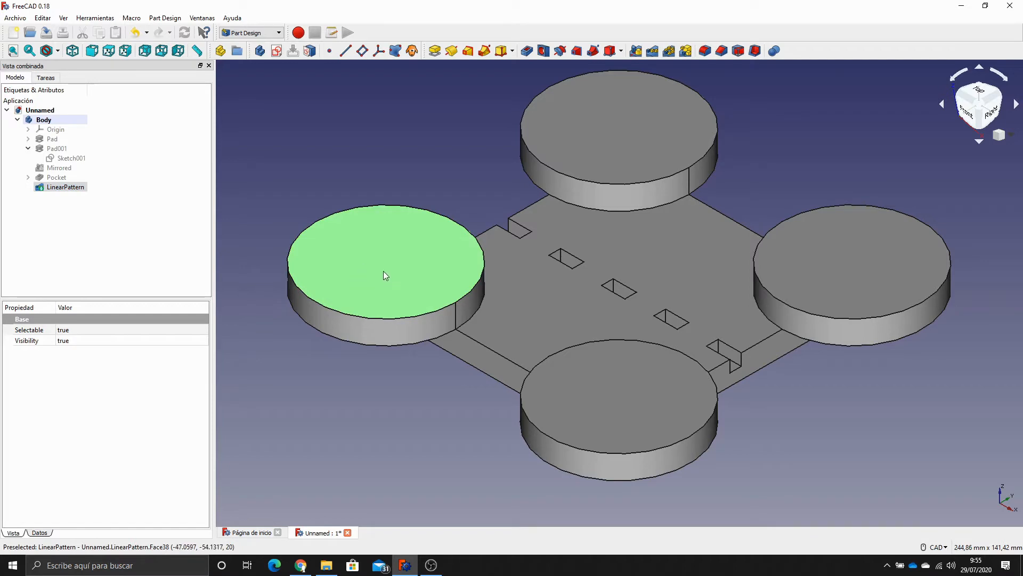
pyautogui.click(277, 52)
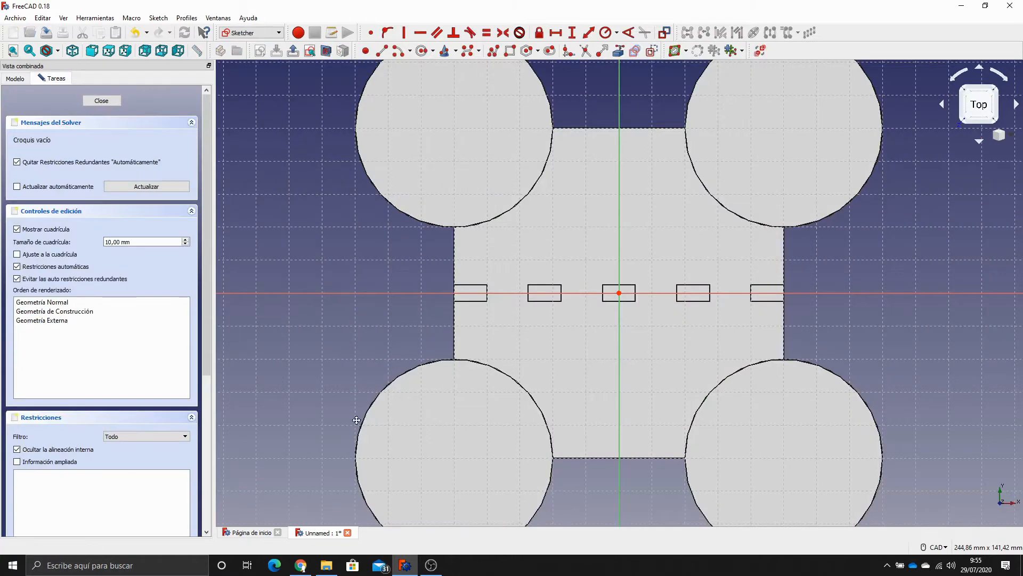
pyautogui.moveTo(357, 420); pyautogui.dragTo(347, 281, button='middle')
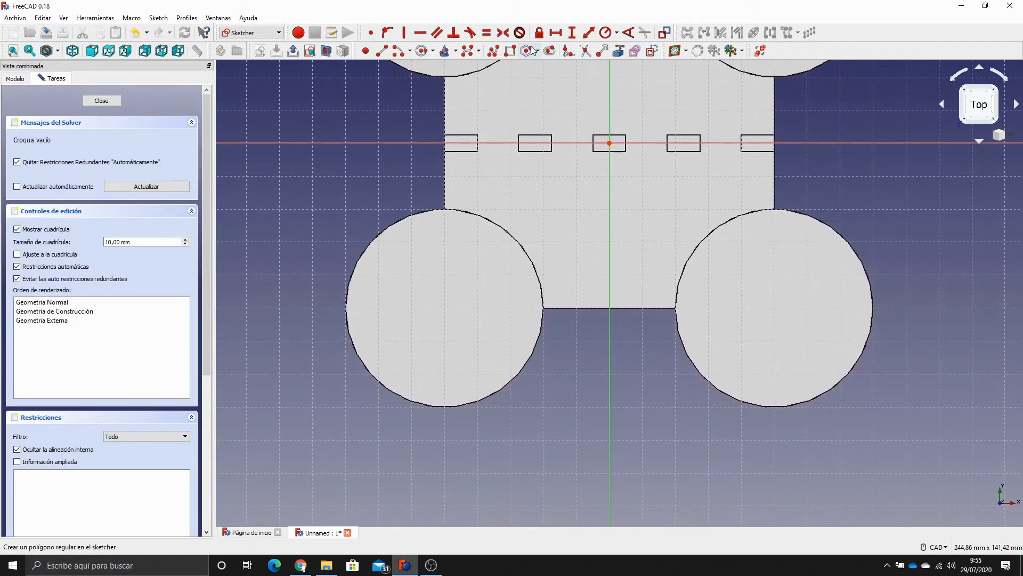
pyautogui.click(27, 254)
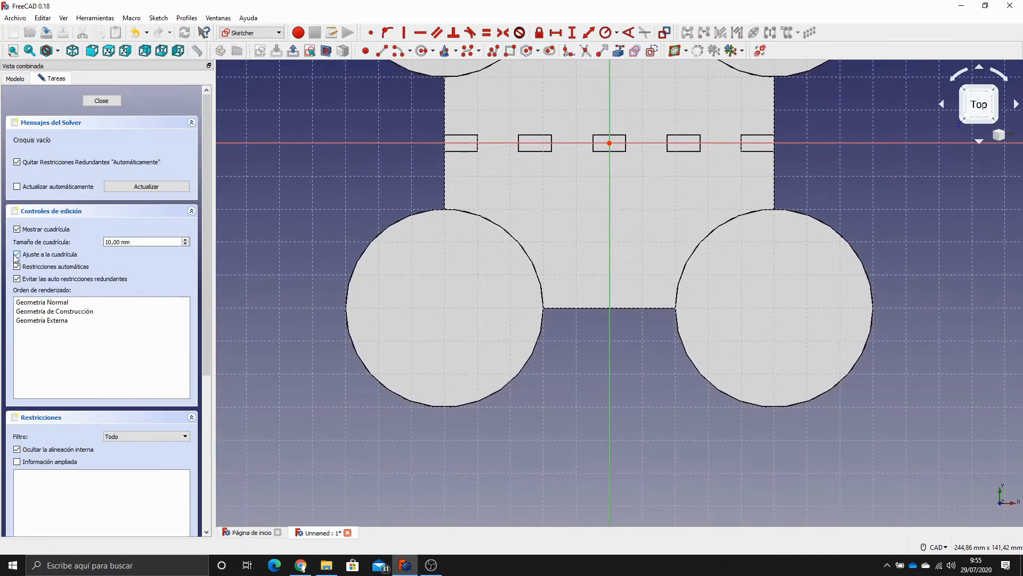
pyautogui.click(120, 242)
pyautogui.click(510, 50)
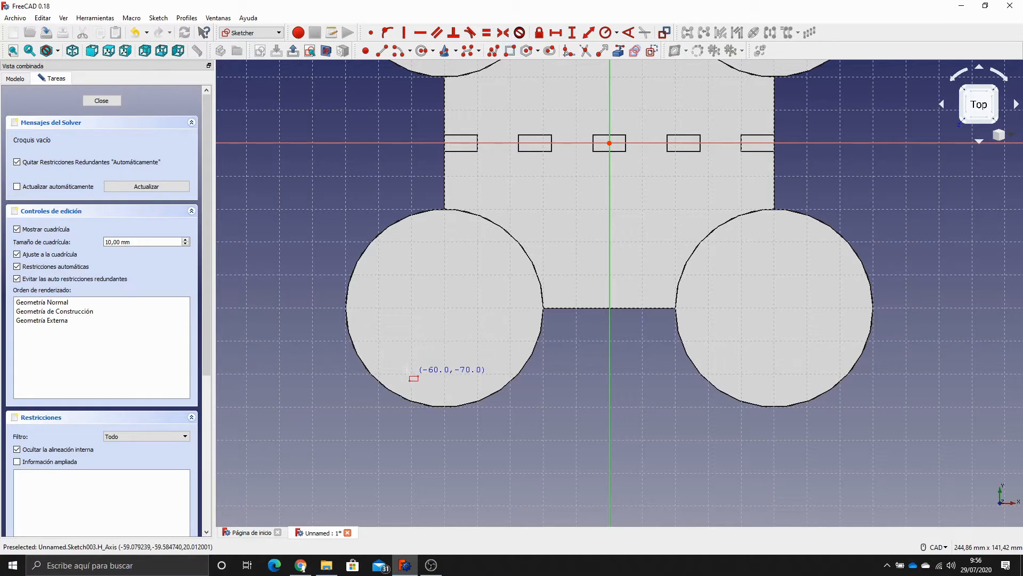
pyautogui.click(414, 375)
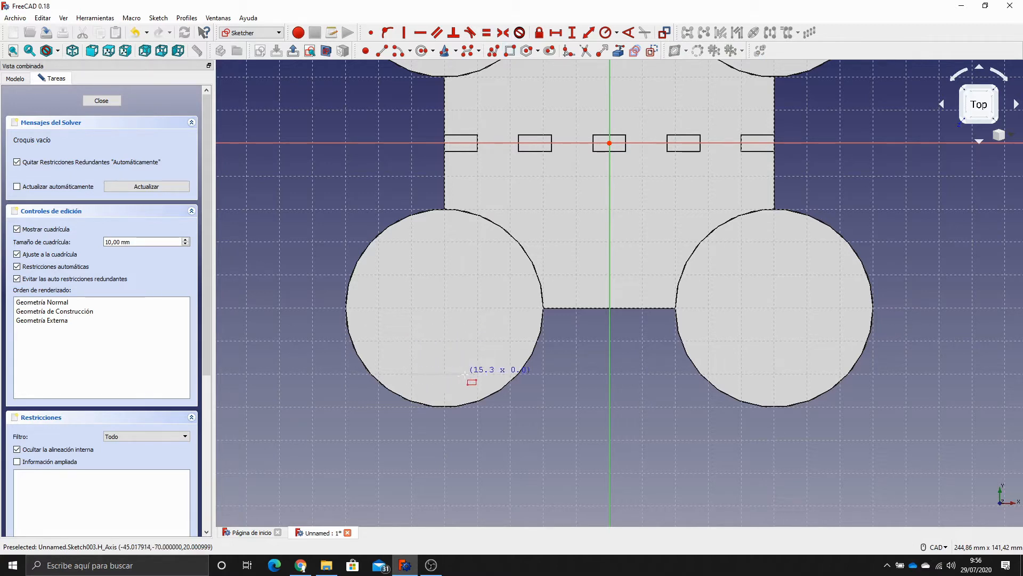
pyautogui.click(478, 342)
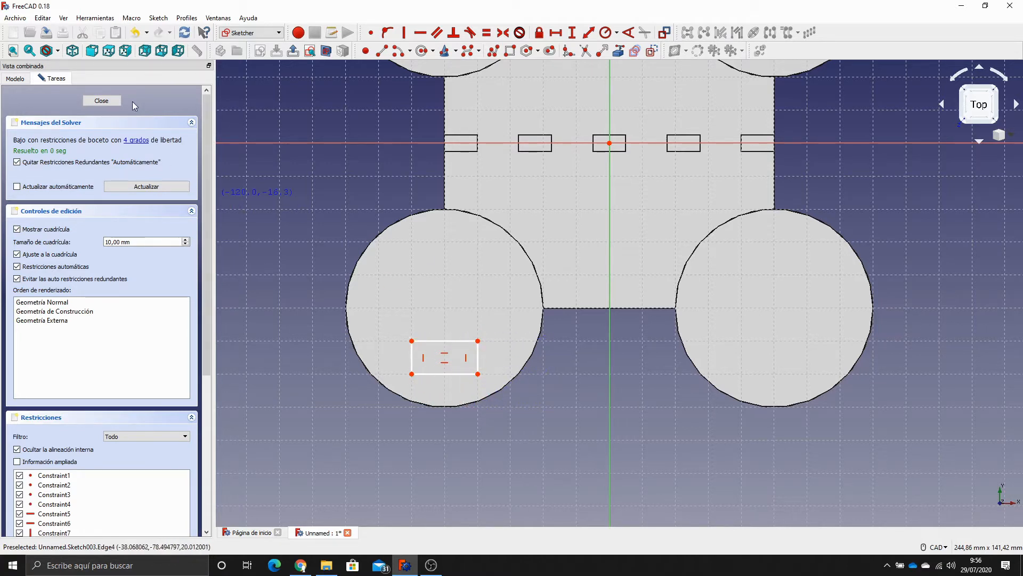
# Close the rectangle sketch and pad it 5 mm into a block on the disc.
pyautogui.click(117, 100)
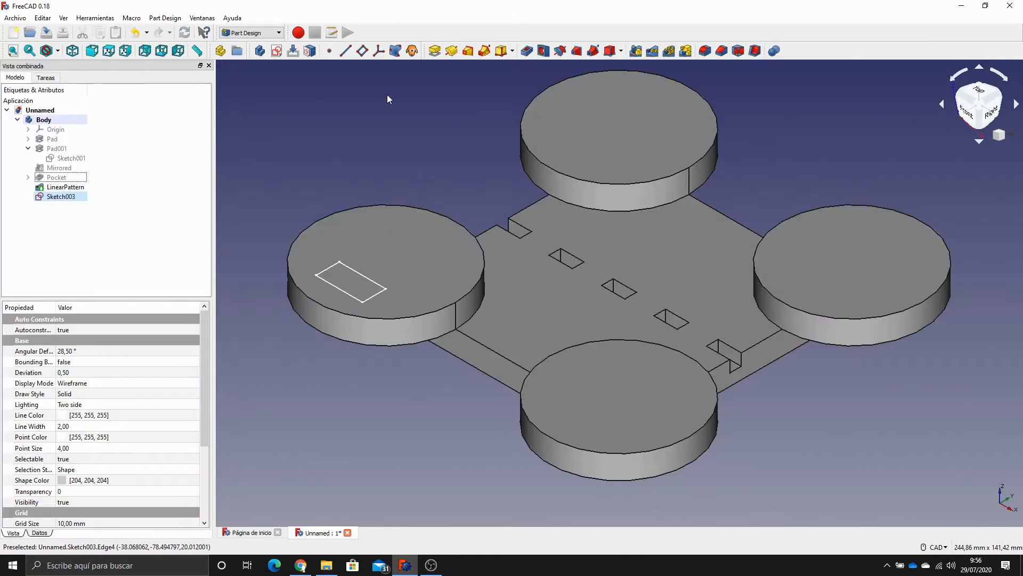
pyautogui.click(434, 50)
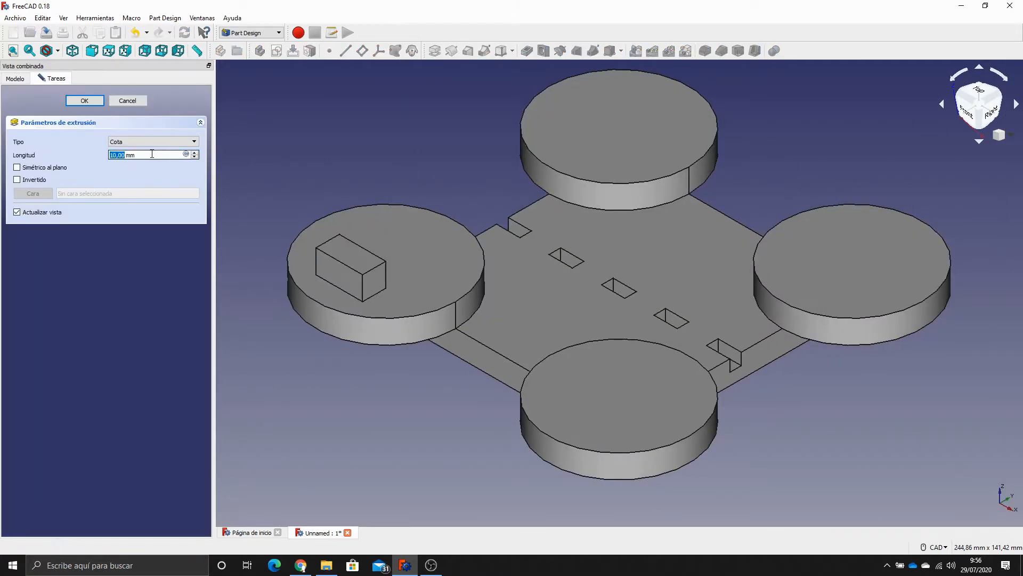
pyautogui.write('5')
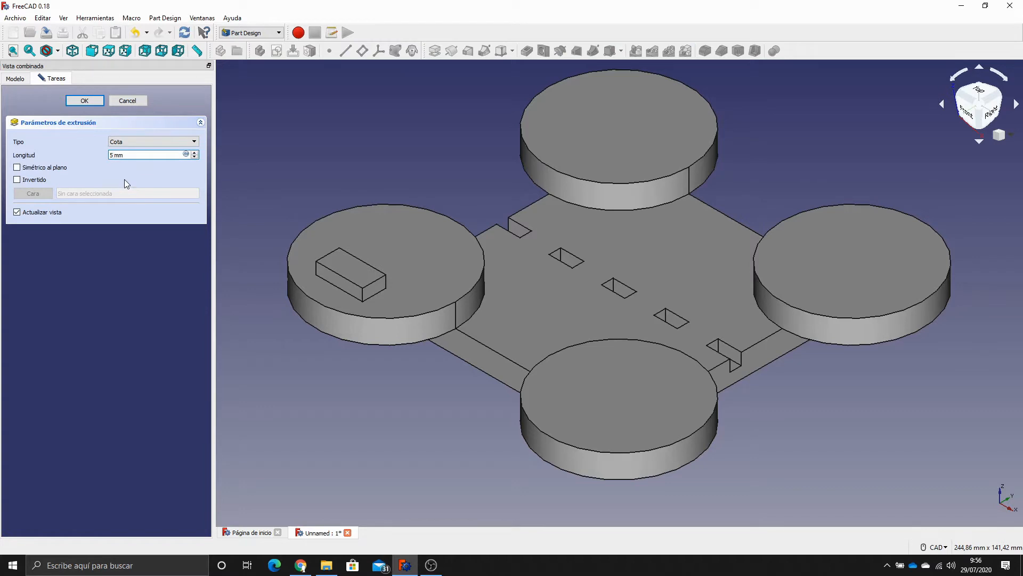
pyautogui.click(91, 101)
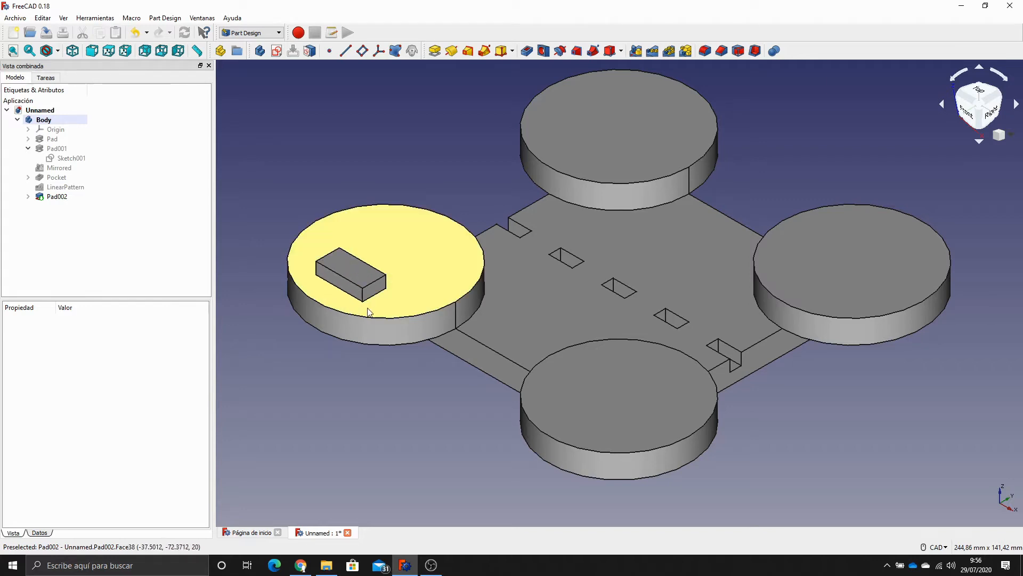
# Try a polar pattern of the block about the sketch normal with 4 occurrences over 360°.
pyautogui.click(53, 197)
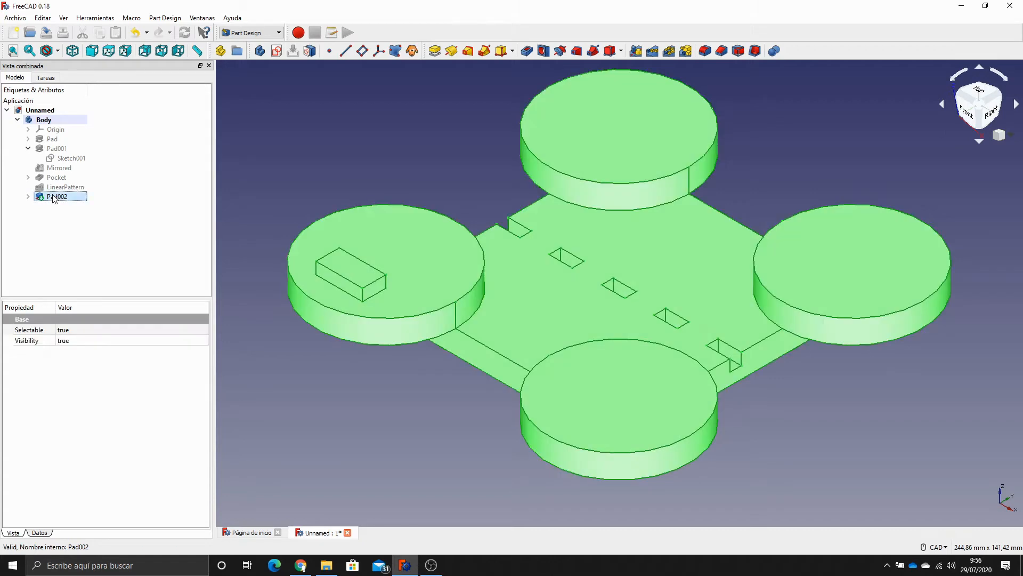
pyautogui.click(671, 50)
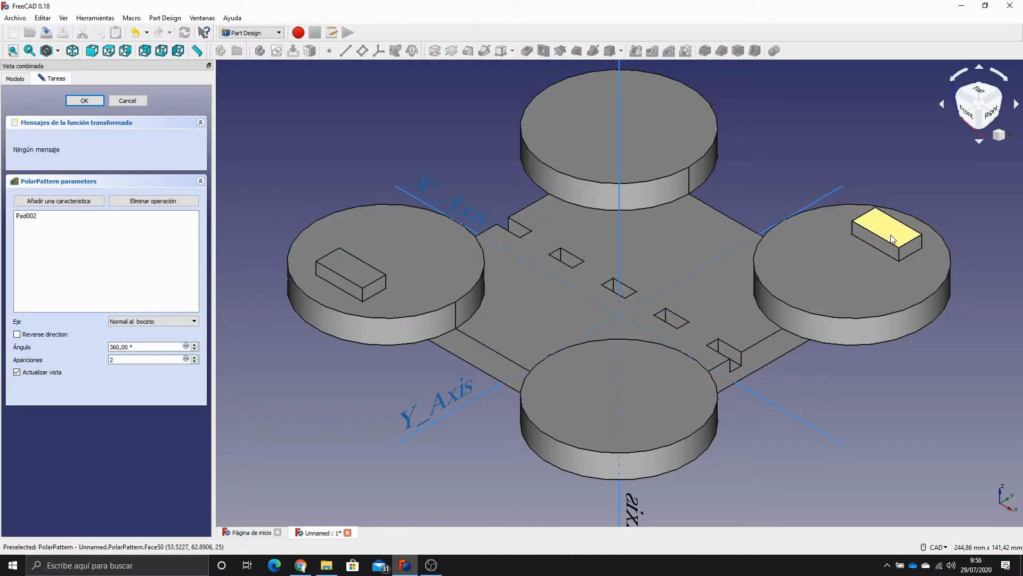
pyautogui.click(195, 357)
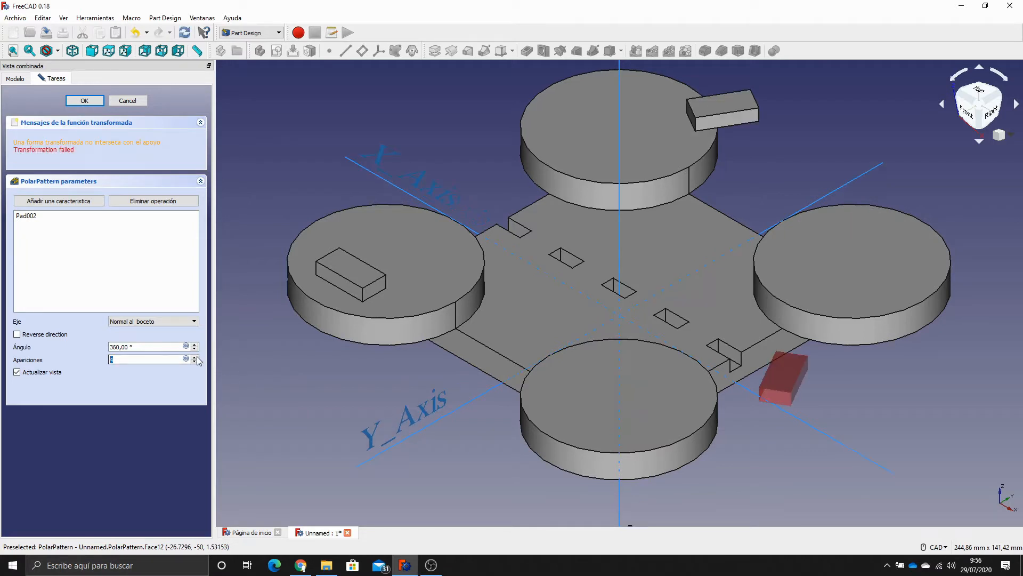
pyautogui.click(195, 357)
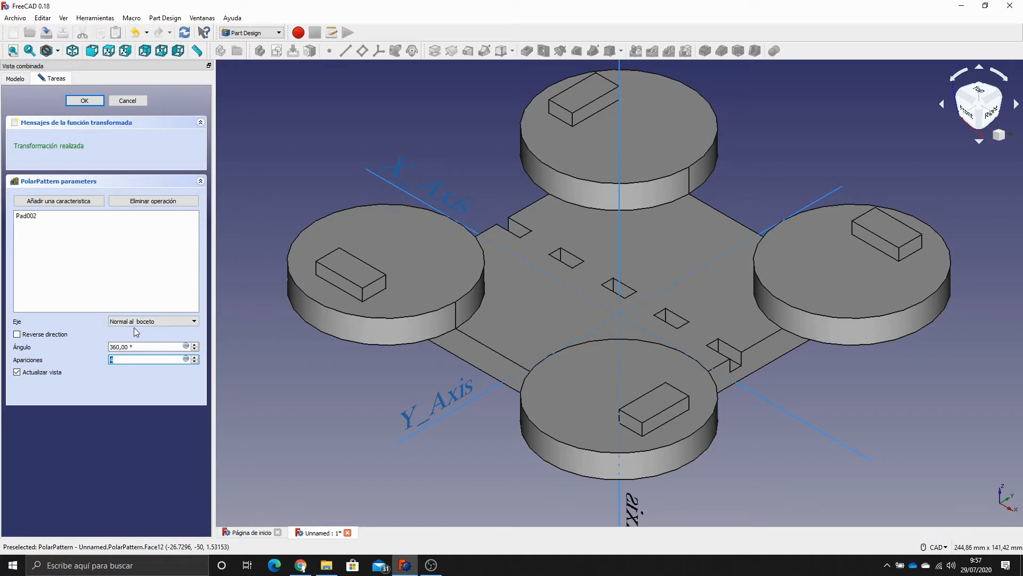
pyautogui.click(134, 101)
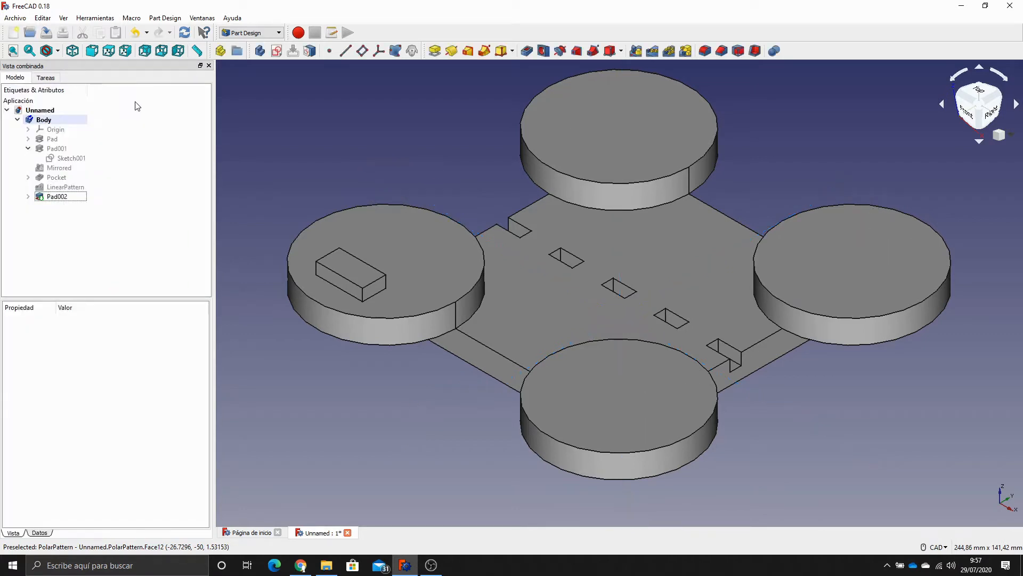
# Reopen the block's sketch to examine where its origin lies relative to the disc, and close it.
pyautogui.click(29, 197)
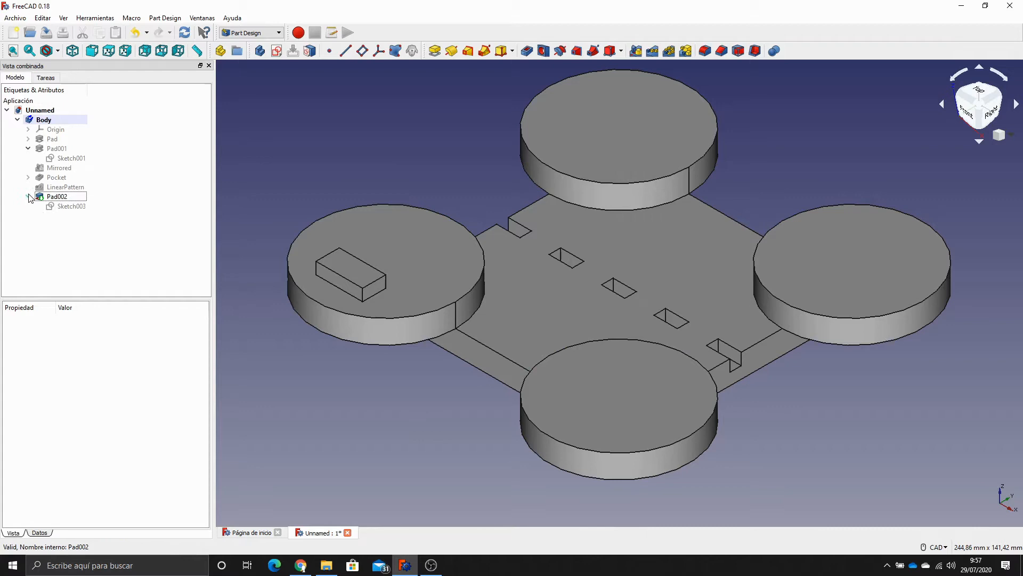
pyautogui.doubleClick(68, 208)
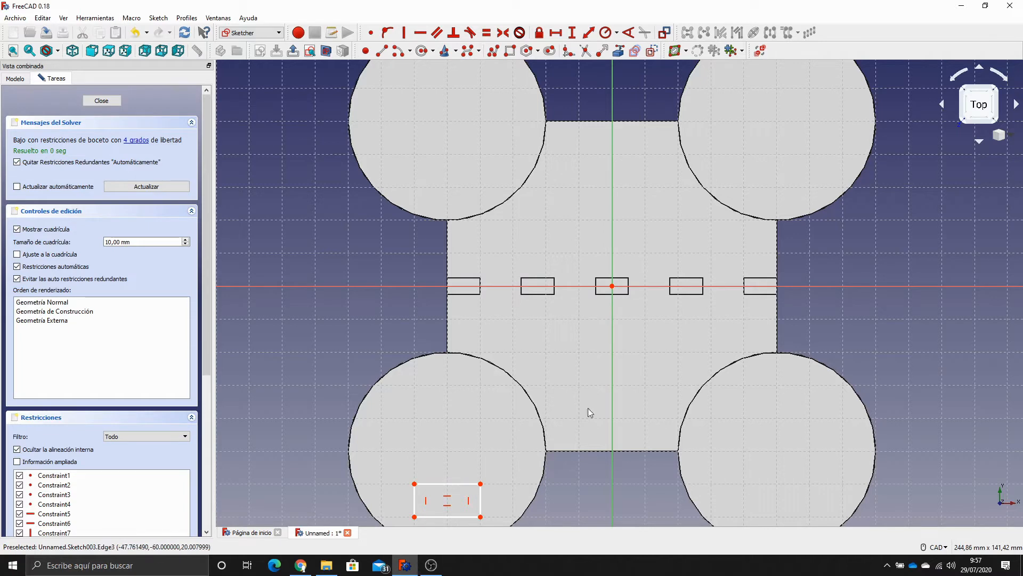
pyautogui.click(614, 291)
pyautogui.click(101, 100)
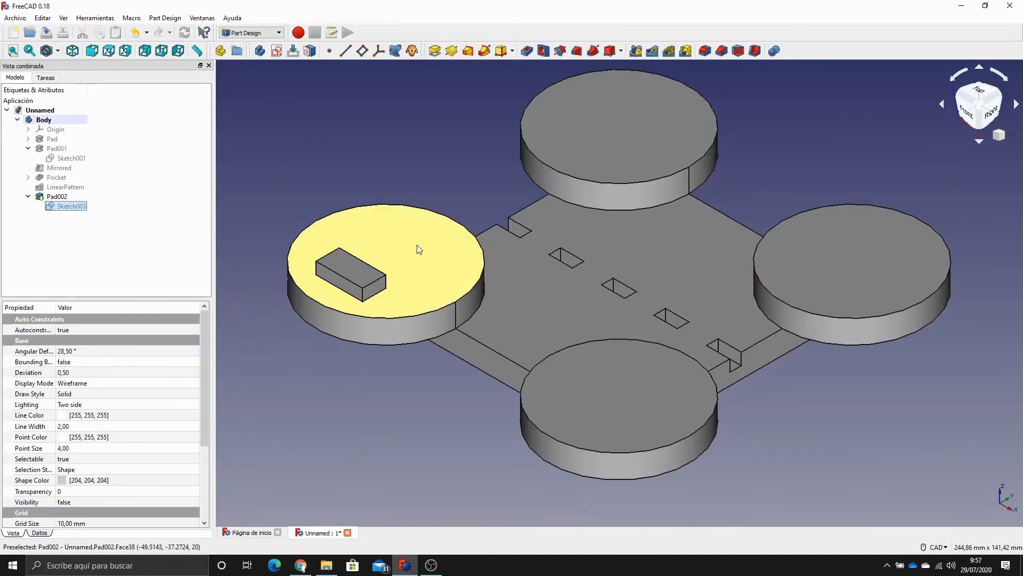
# Create a datum line attached to the top face of the disc with the block, using the first principal axis mode.
pyautogui.click(412, 265)
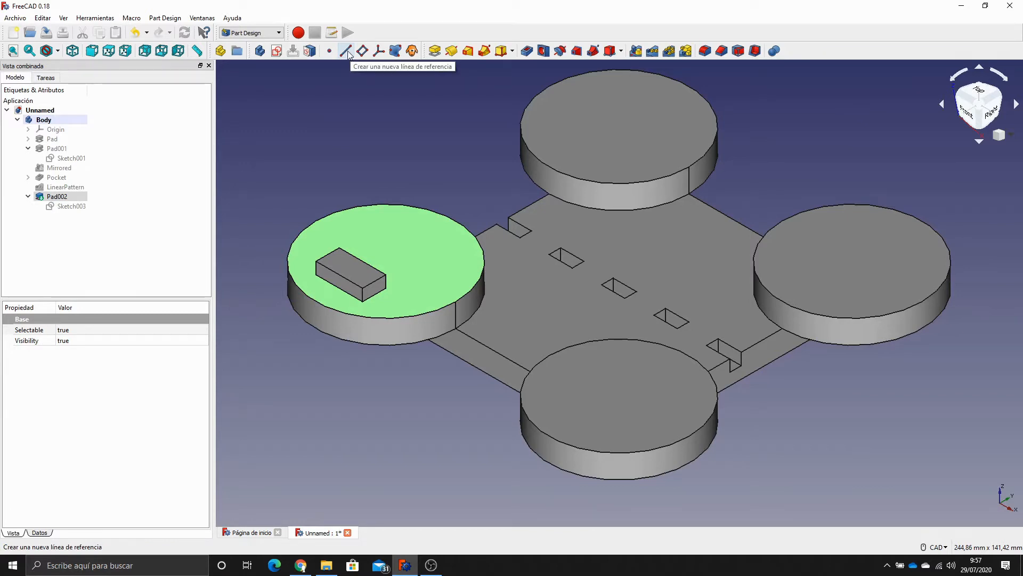
pyautogui.click(410, 148)
pyautogui.click(425, 244)
pyautogui.click(645, 130)
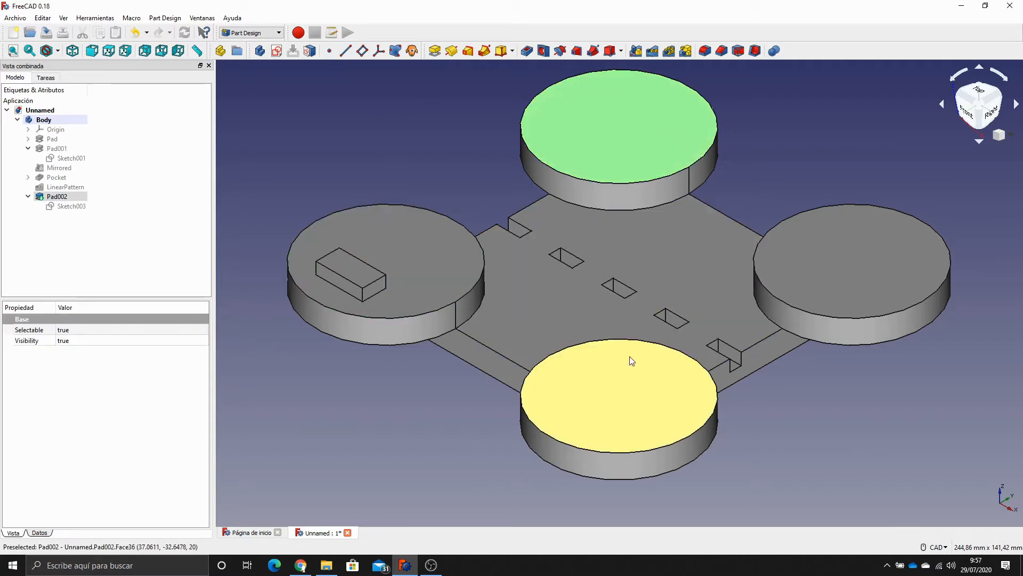
pyautogui.click(631, 361)
pyautogui.click(907, 287)
pyautogui.click(590, 178)
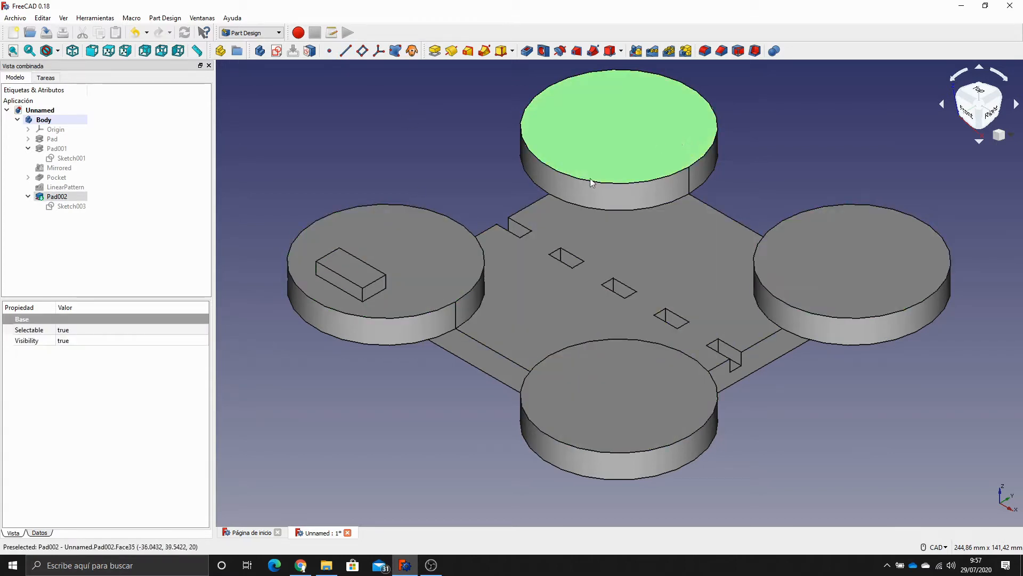
pyautogui.click(433, 262)
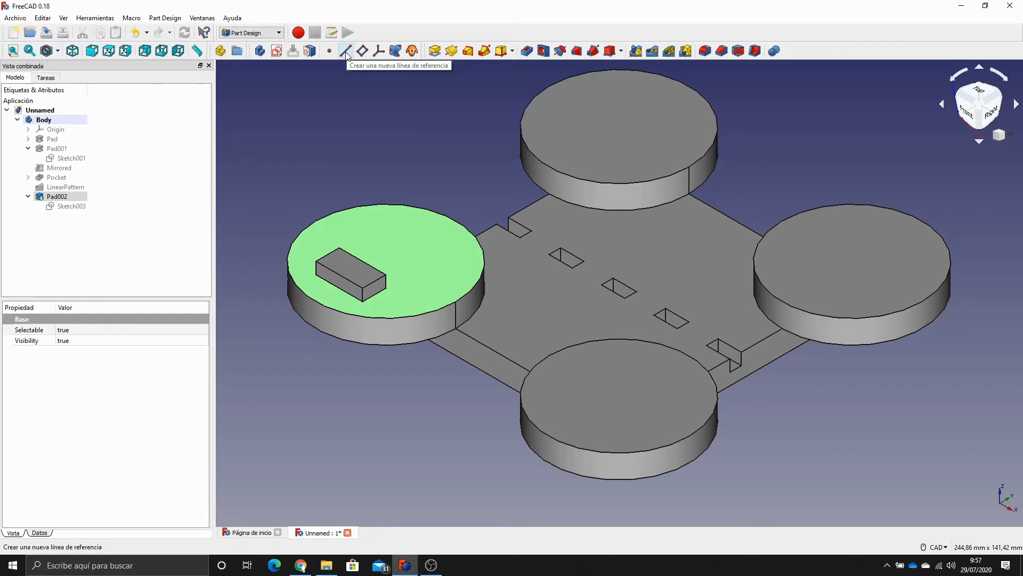
pyautogui.click(345, 51)
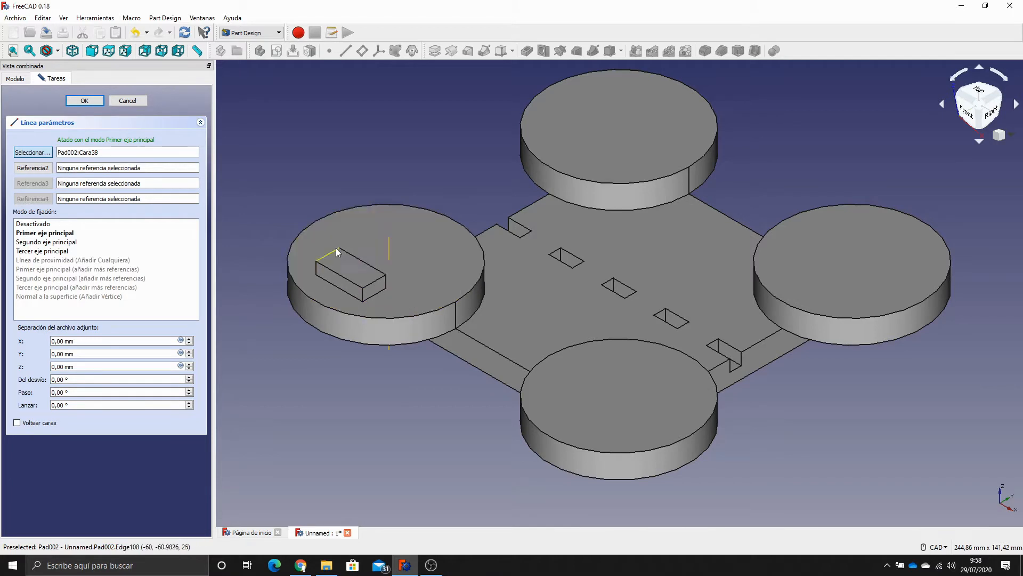
pyautogui.click(85, 102)
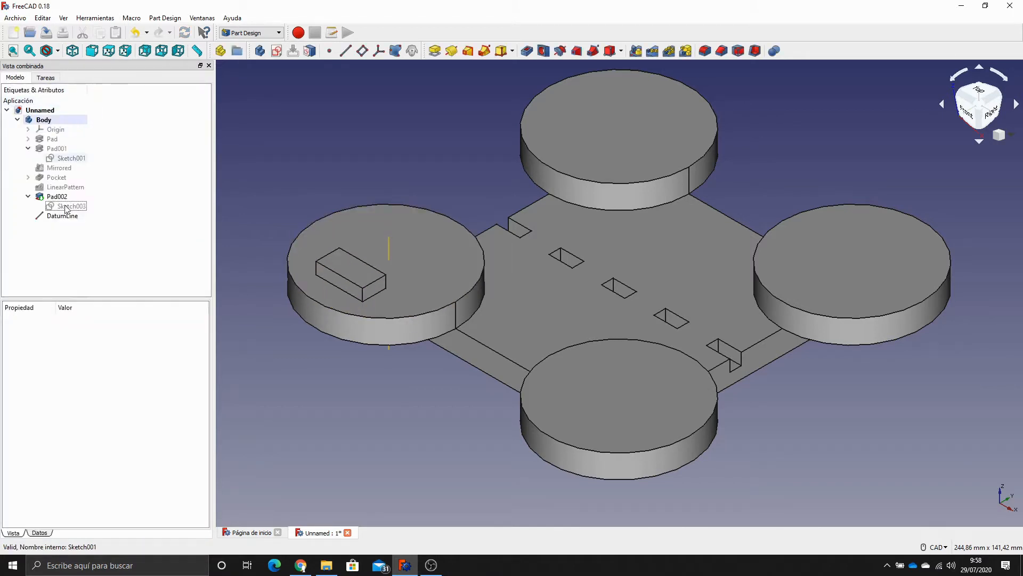
# Start a polar pattern of the block and choose the datum line through the disc as its axis.
pyautogui.click(60, 263)
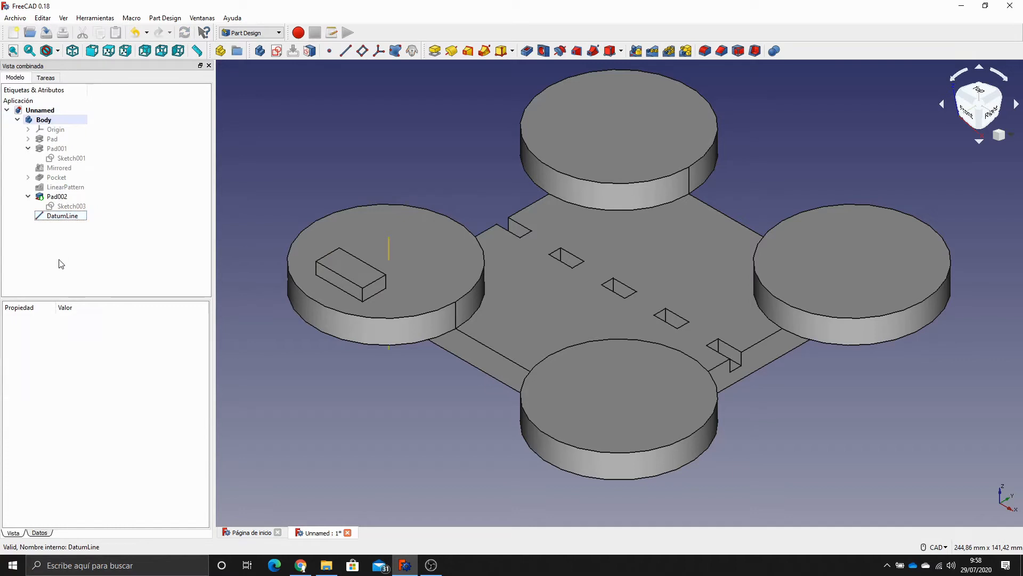
pyautogui.click(61, 197)
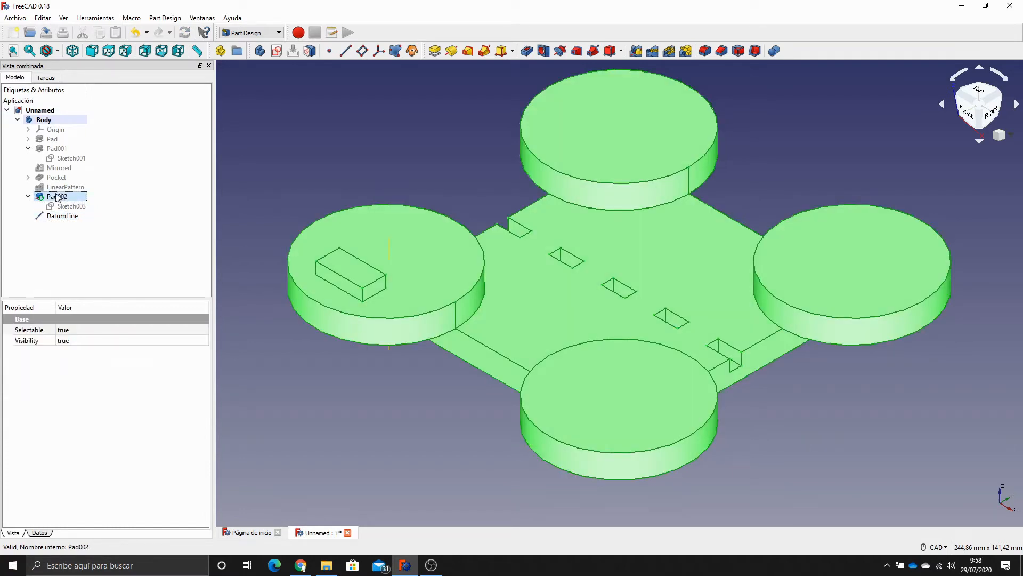
pyautogui.click(669, 51)
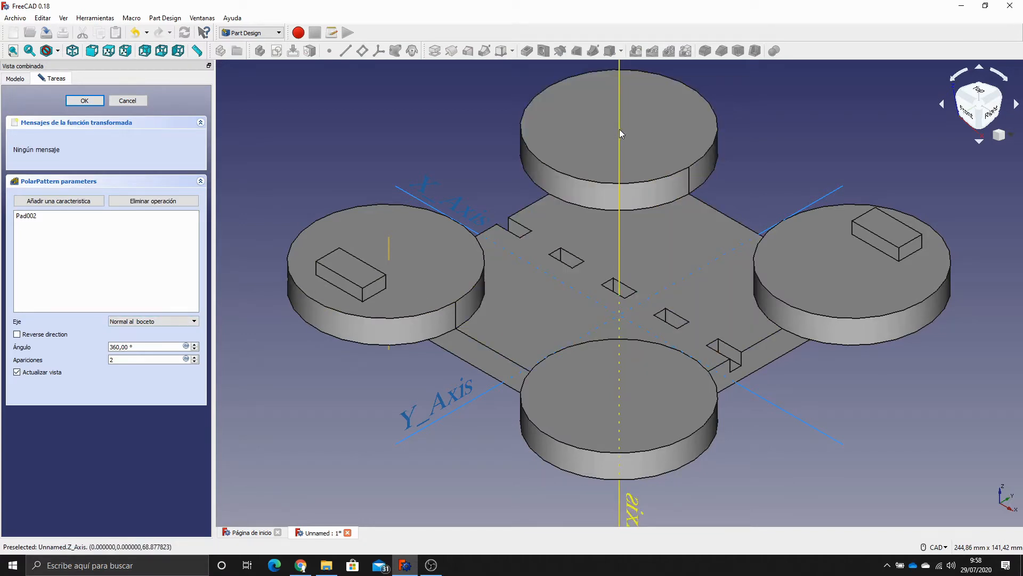
pyautogui.click(152, 322)
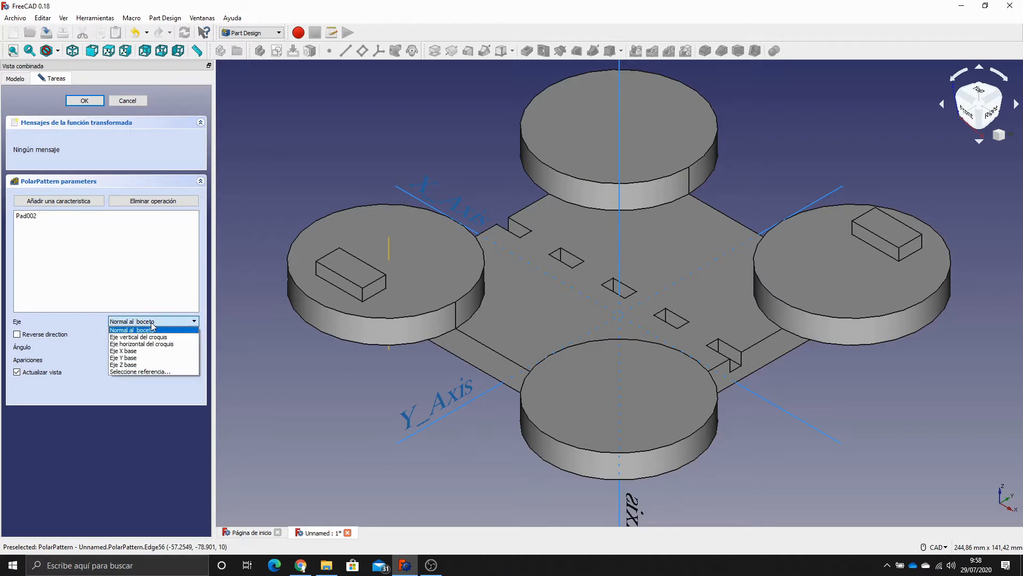
pyautogui.click(143, 372)
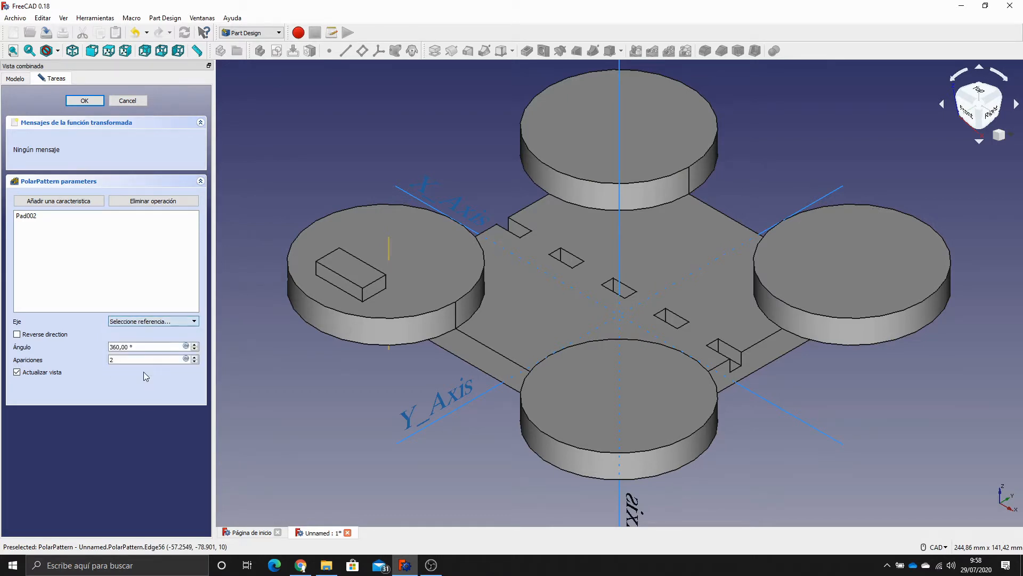
pyautogui.click(389, 252)
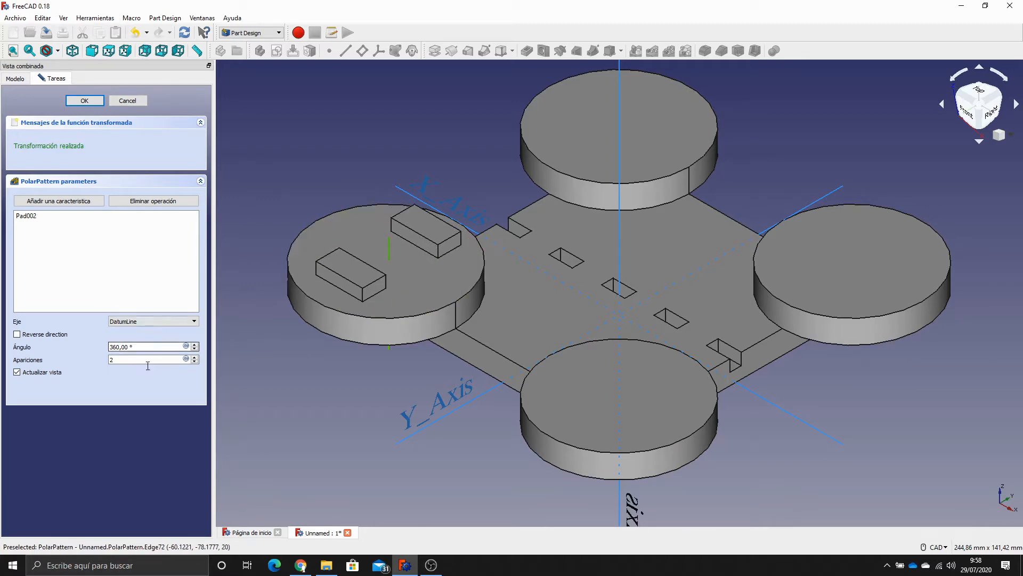
# Preview the polar pattern with up to 6 occurrences, and set it to 4 occurrences.
pyautogui.click(195, 358)
pyautogui.click(195, 359)
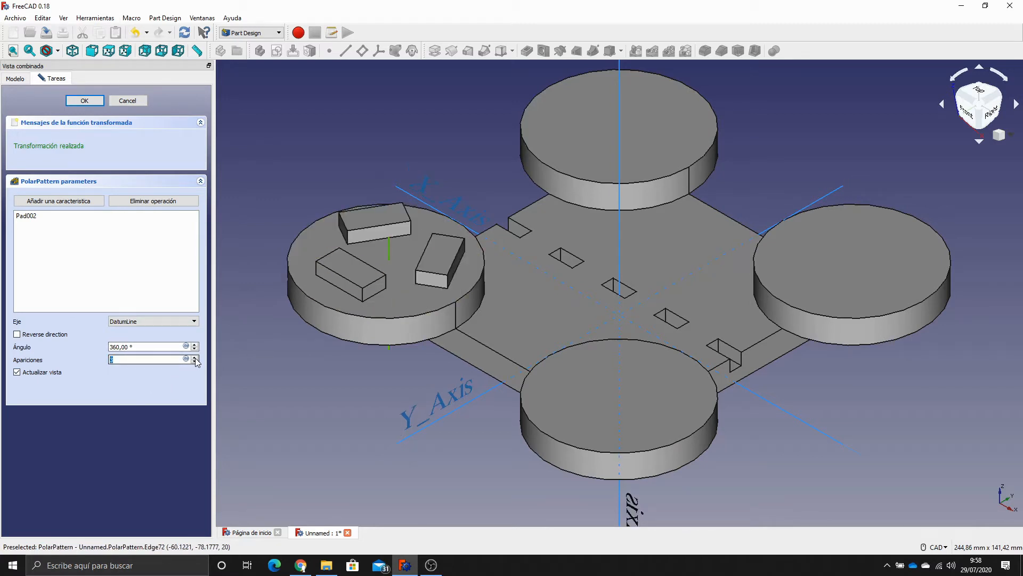
pyautogui.click(195, 359)
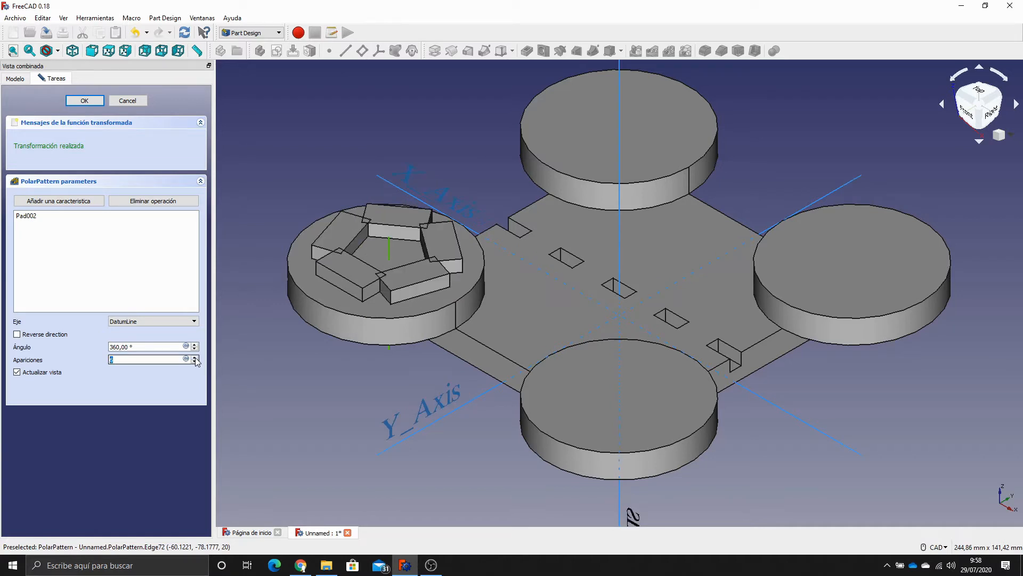
pyautogui.click(195, 358)
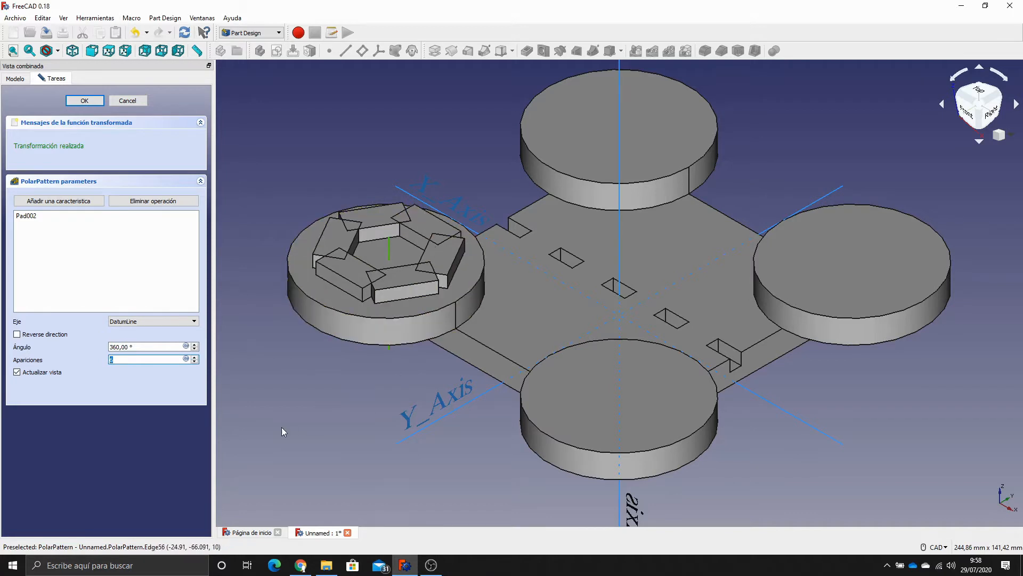
pyautogui.click(195, 362)
pyautogui.click(195, 362)
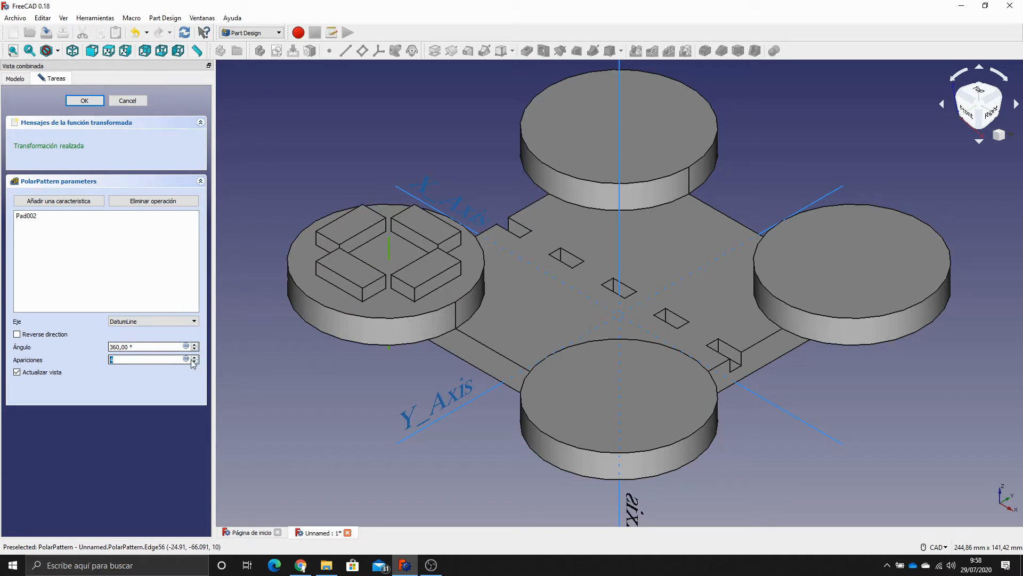
# Confirm the four-block polar pattern and hide the datum line.
pyautogui.click(90, 102)
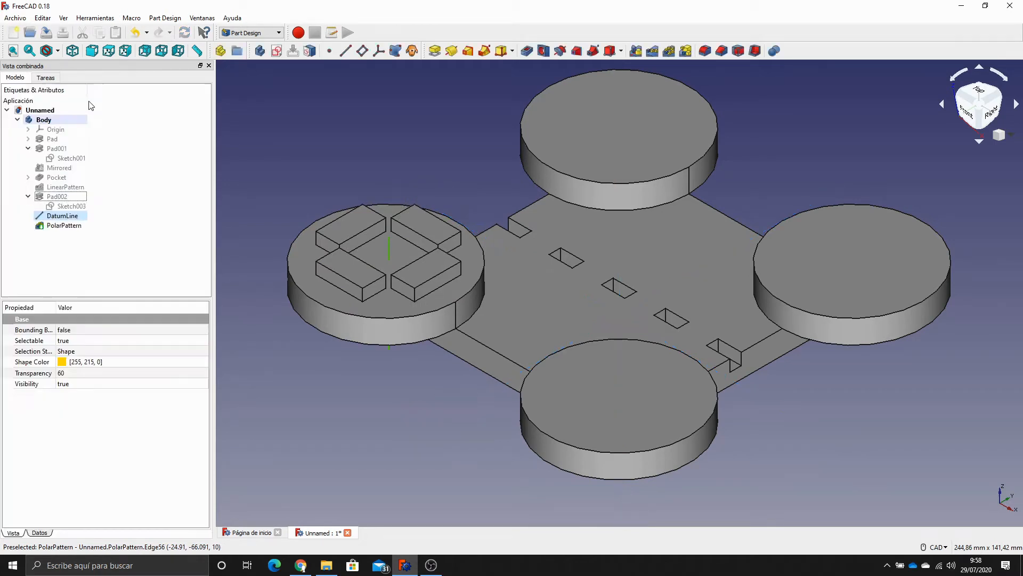
pyautogui.click(58, 217)
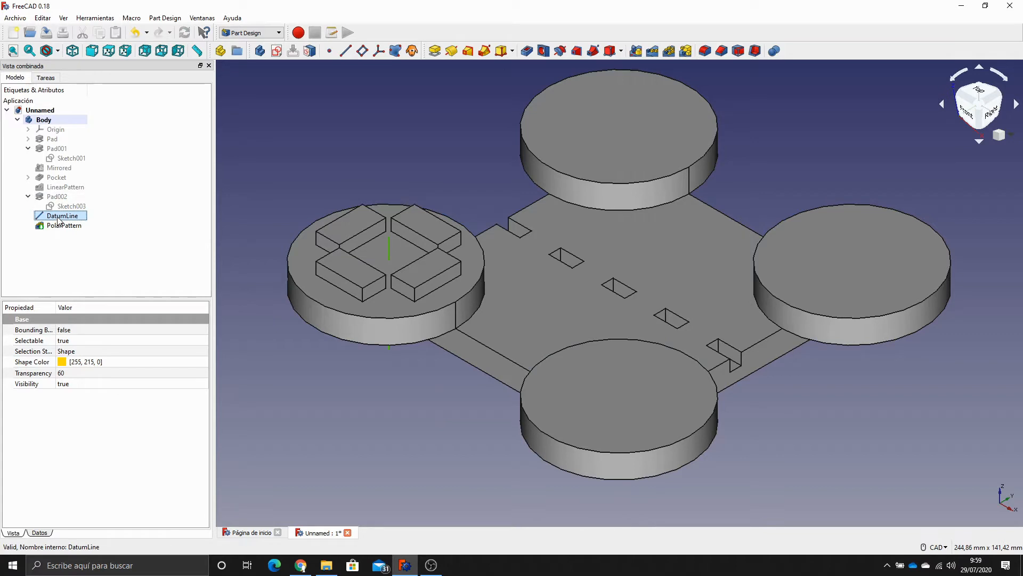
pyautogui.press('space')
pyautogui.click(81, 257)
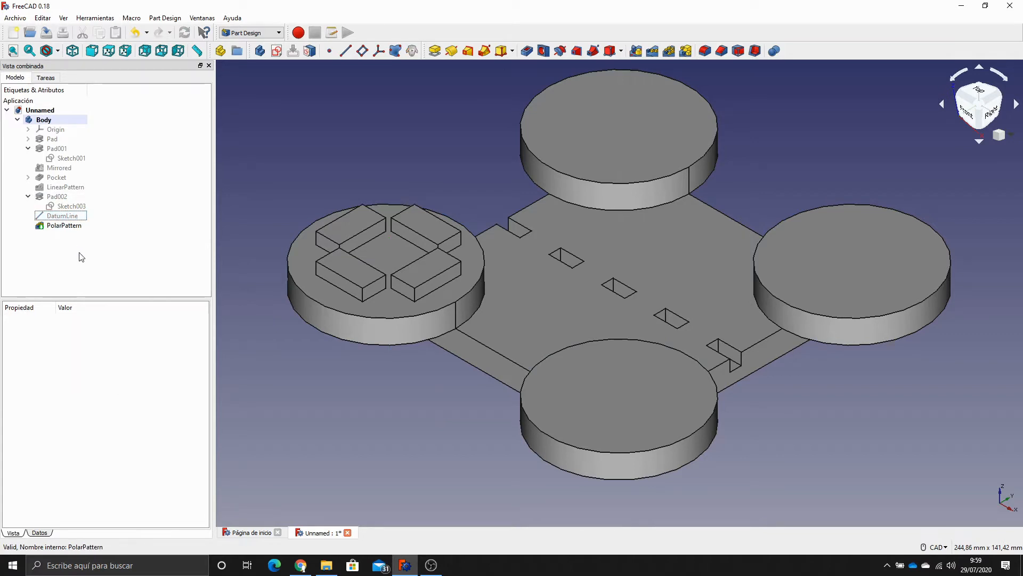
pyautogui.press('Down')
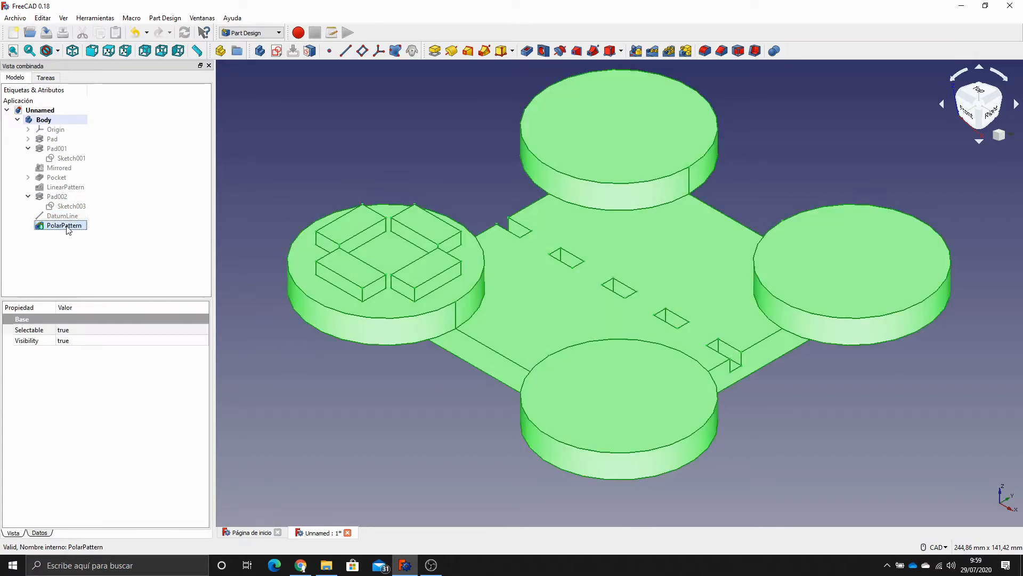
pyautogui.click(84, 269)
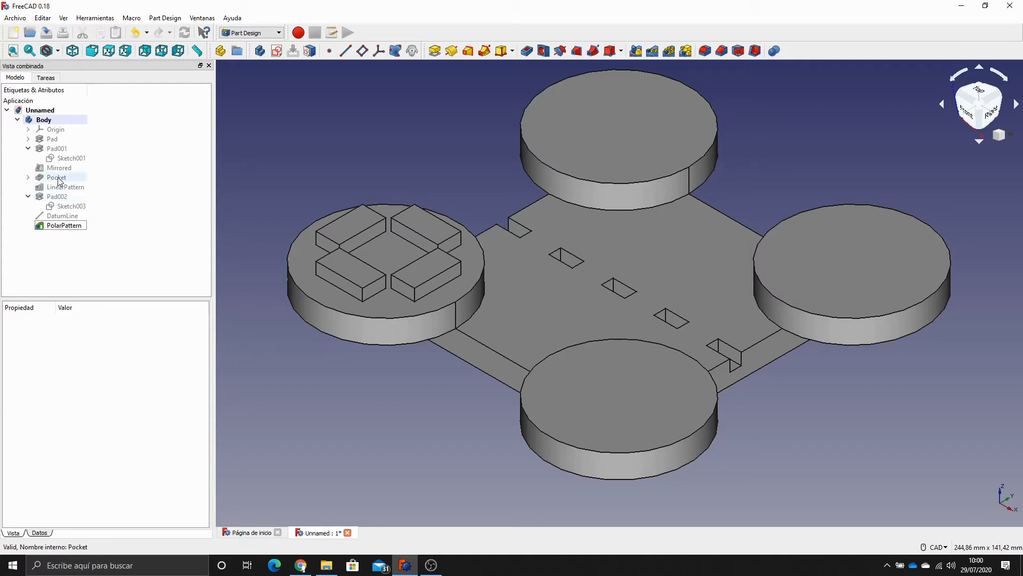
pyautogui.click(59, 197)
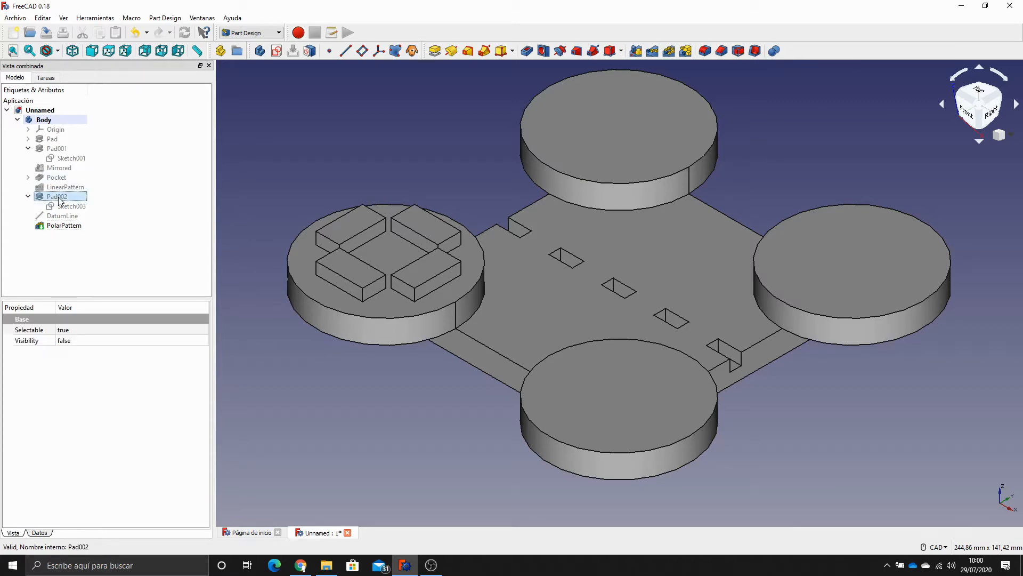
pyautogui.click(56, 178)
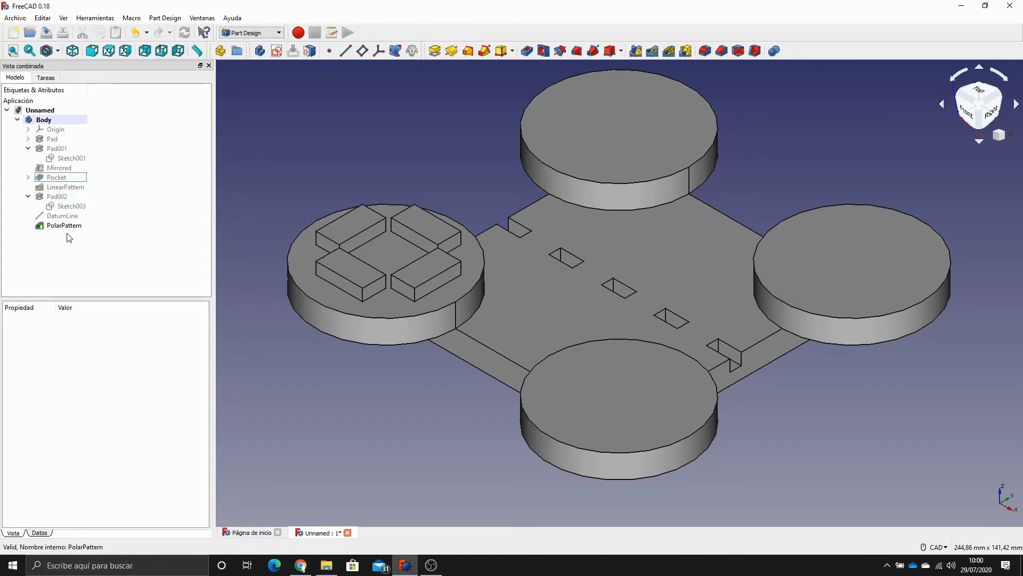
pyautogui.click(65, 226)
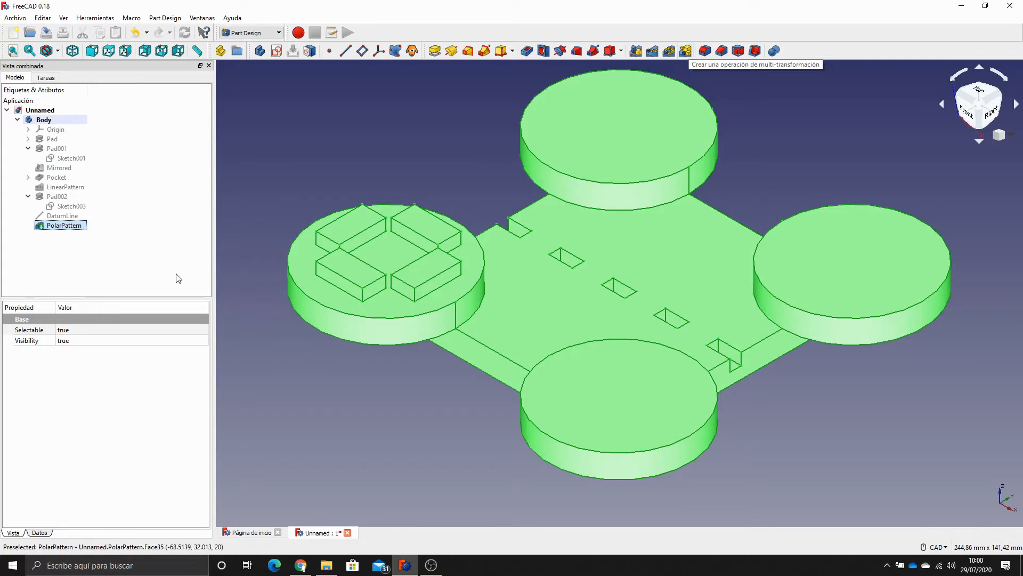
pyautogui.click(144, 285)
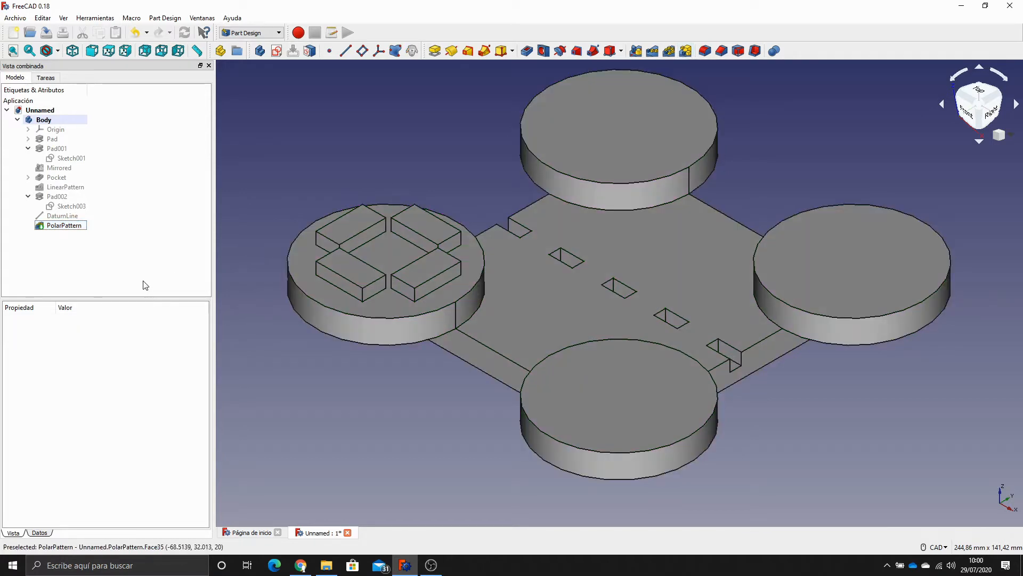
# Delete the block's polar pattern and show the datum line through the disc again.
pyautogui.click(75, 225)
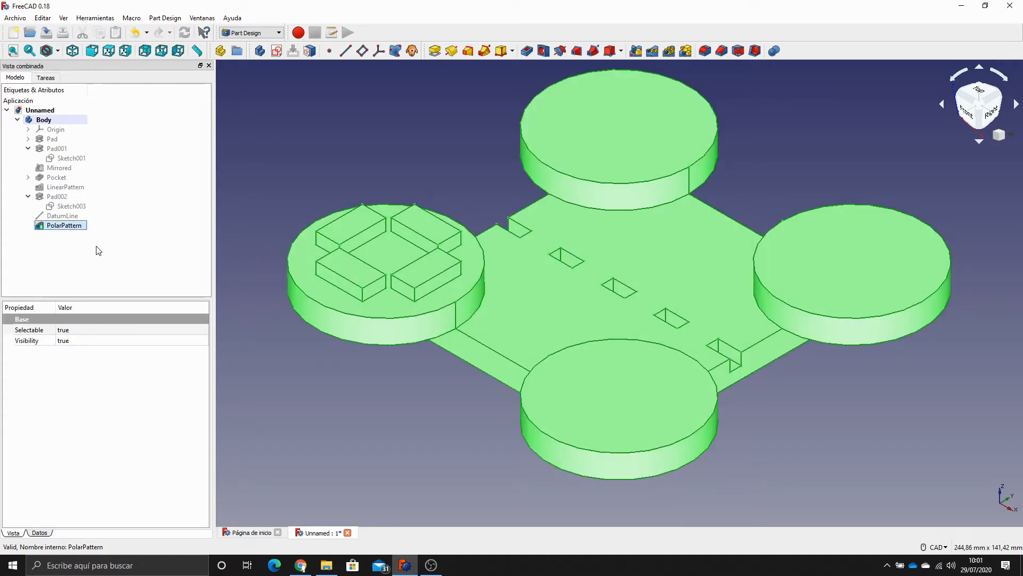
pyautogui.press('Delete')
pyautogui.click(71, 216)
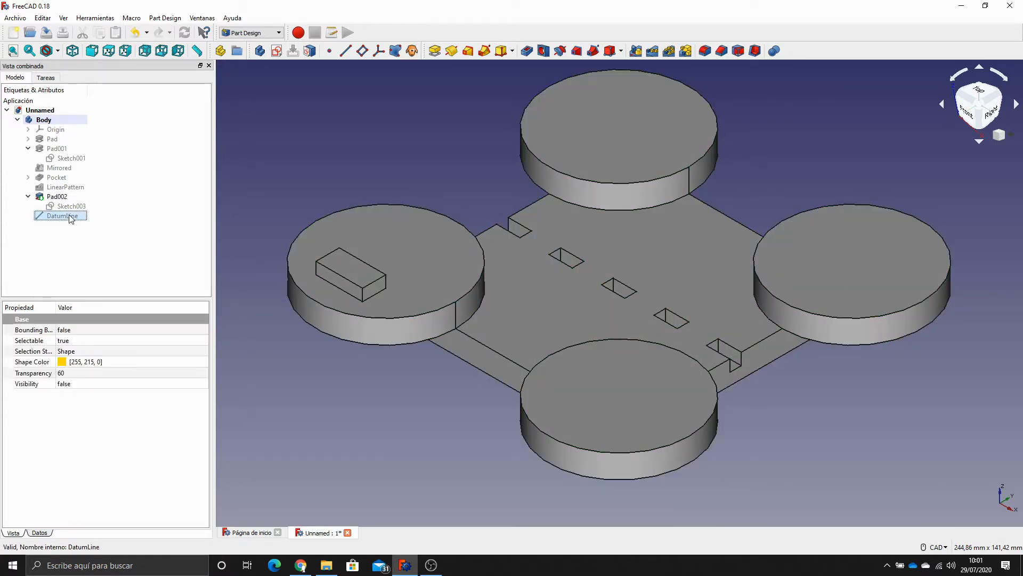
pyautogui.press('space')
pyautogui.click(112, 266)
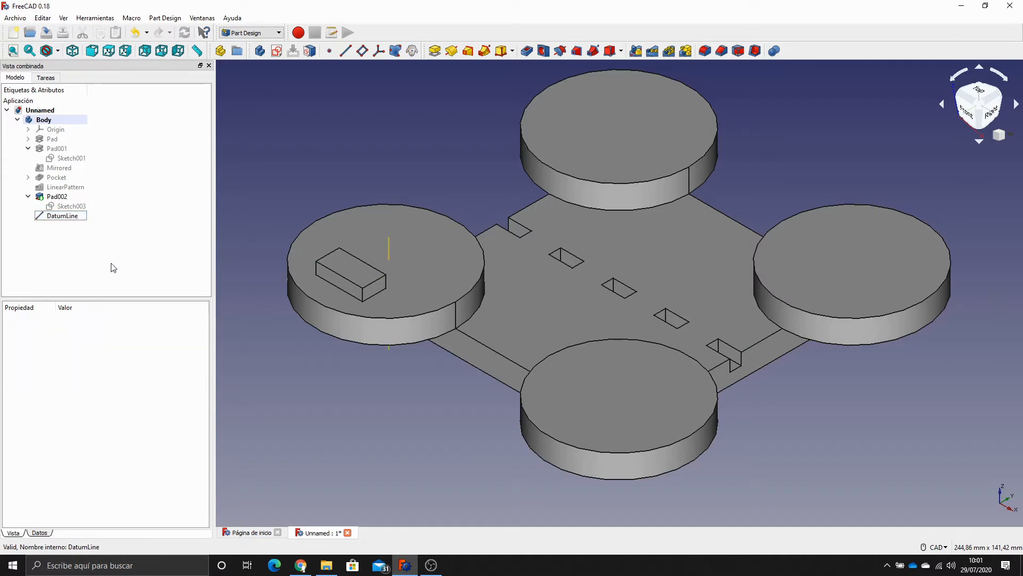
pyautogui.click(58, 198)
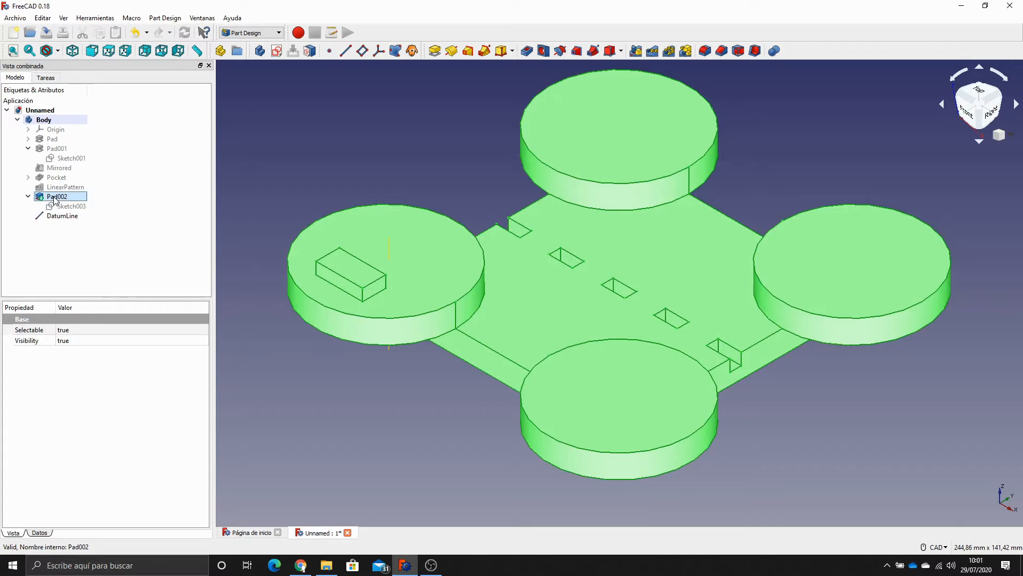
pyautogui.click(87, 268)
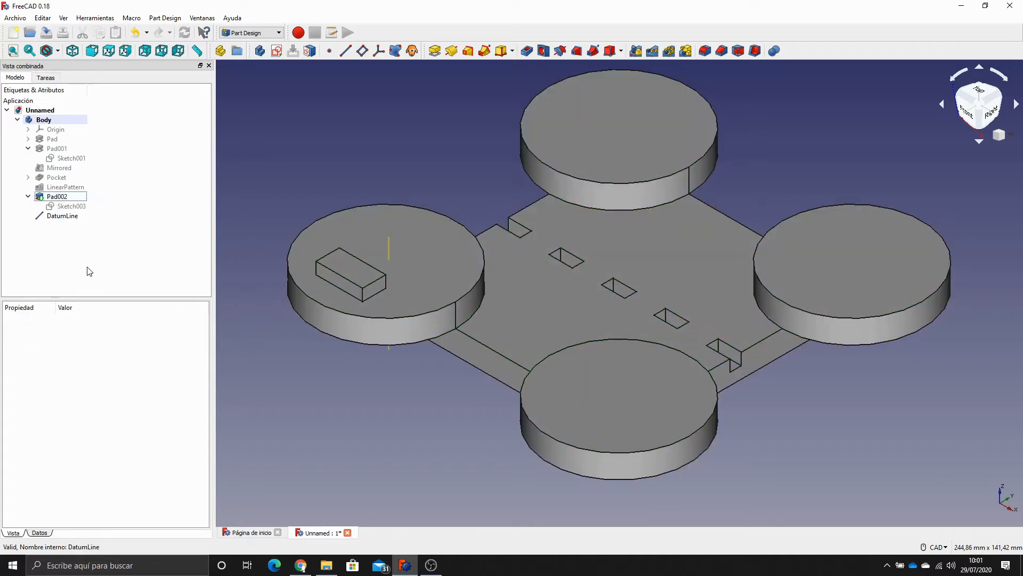
pyautogui.click(57, 196)
pyautogui.click(144, 276)
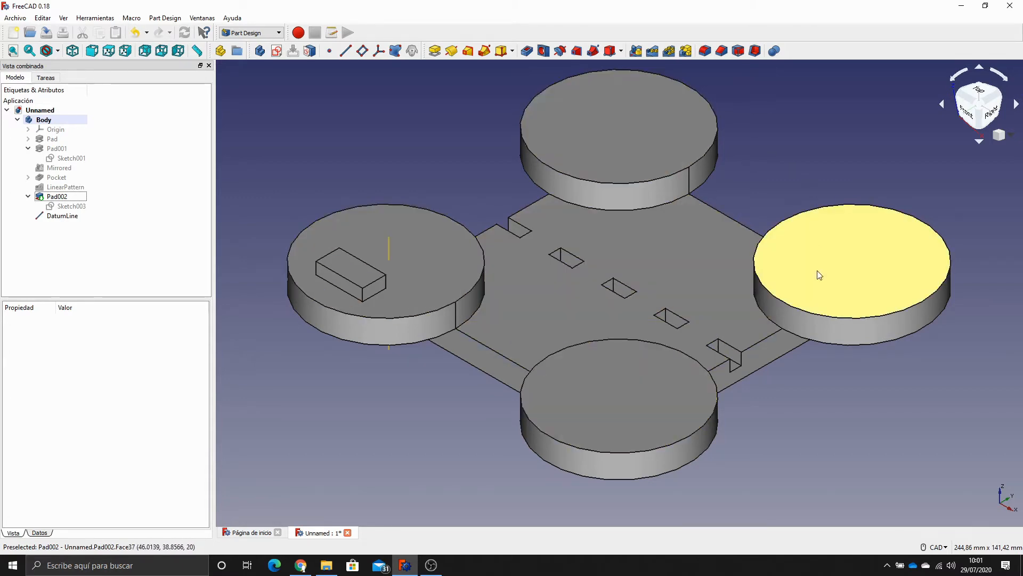
# Start a MultiTransform of the block's pad and add a polar pattern as its first transformation.
pyautogui.click(65, 197)
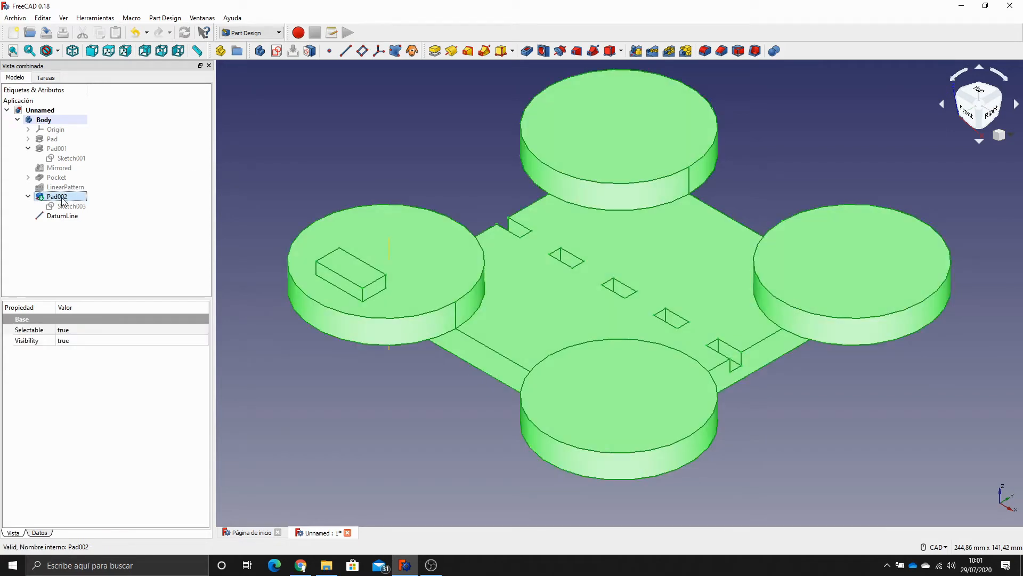
pyautogui.click(686, 52)
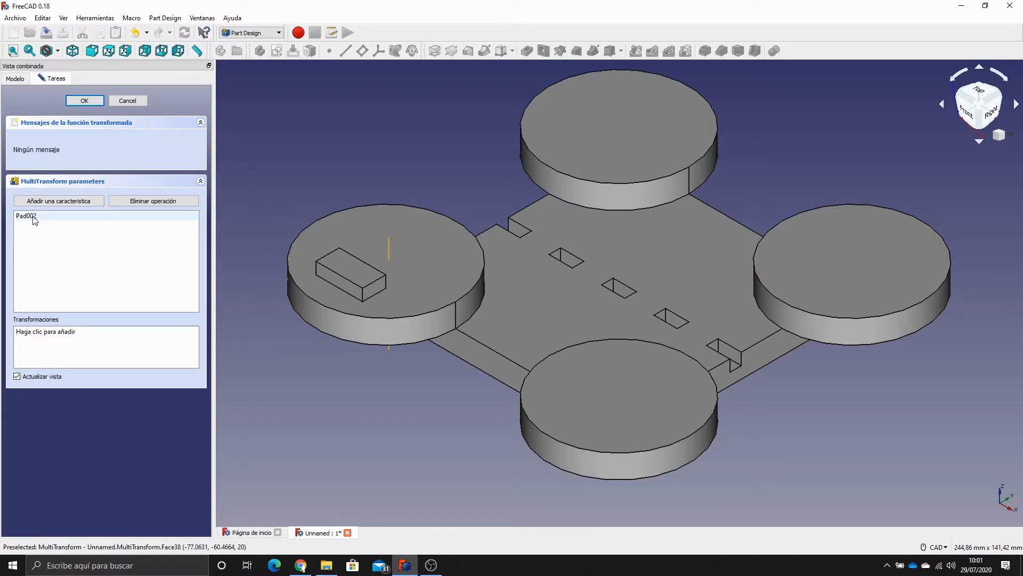
pyautogui.rightClick(39, 336)
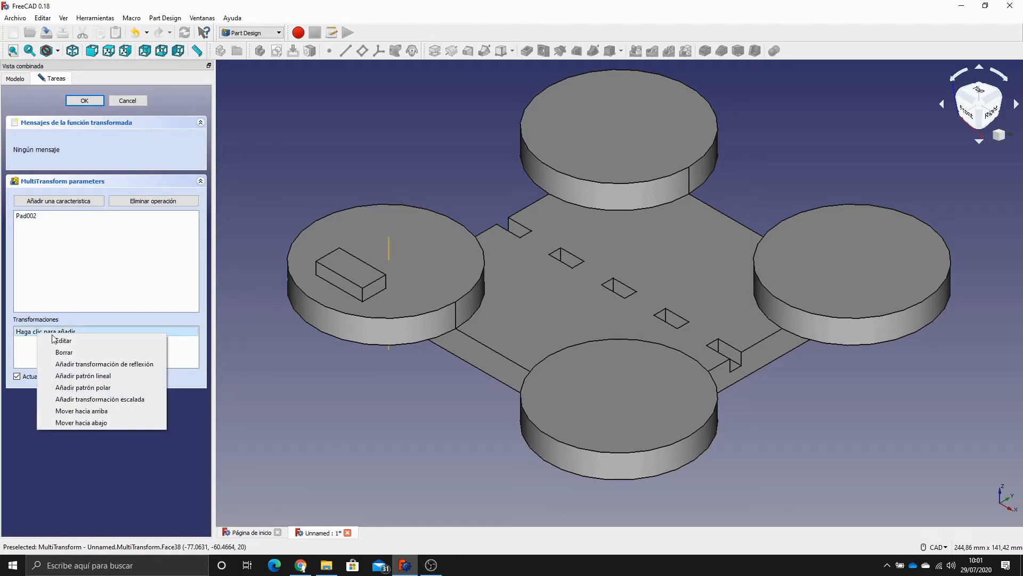
pyautogui.click(111, 391)
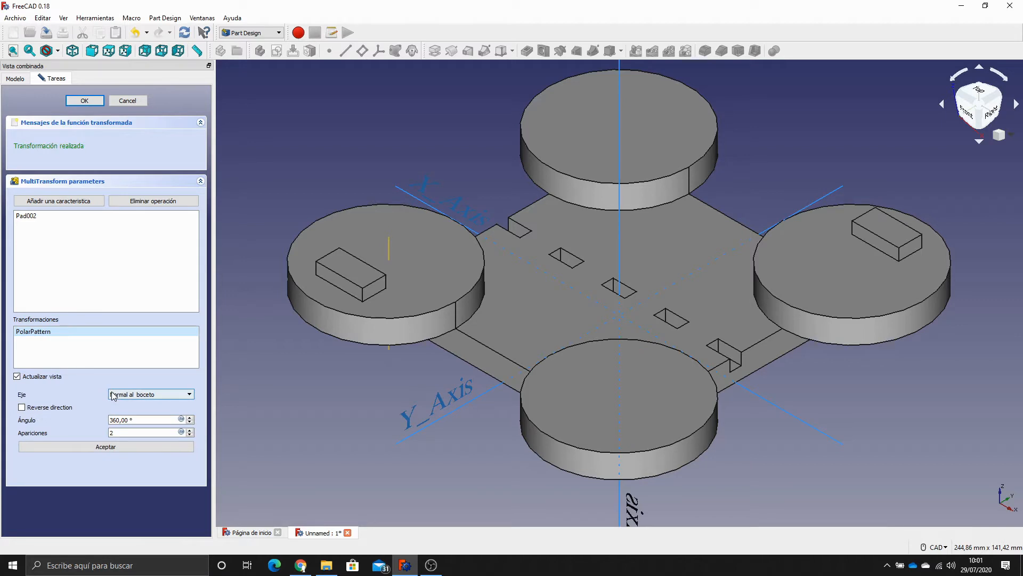
# Set the polar pattern's axis to the datum line through the disc with 4 occurrences, and accept it.
pyautogui.click(160, 395)
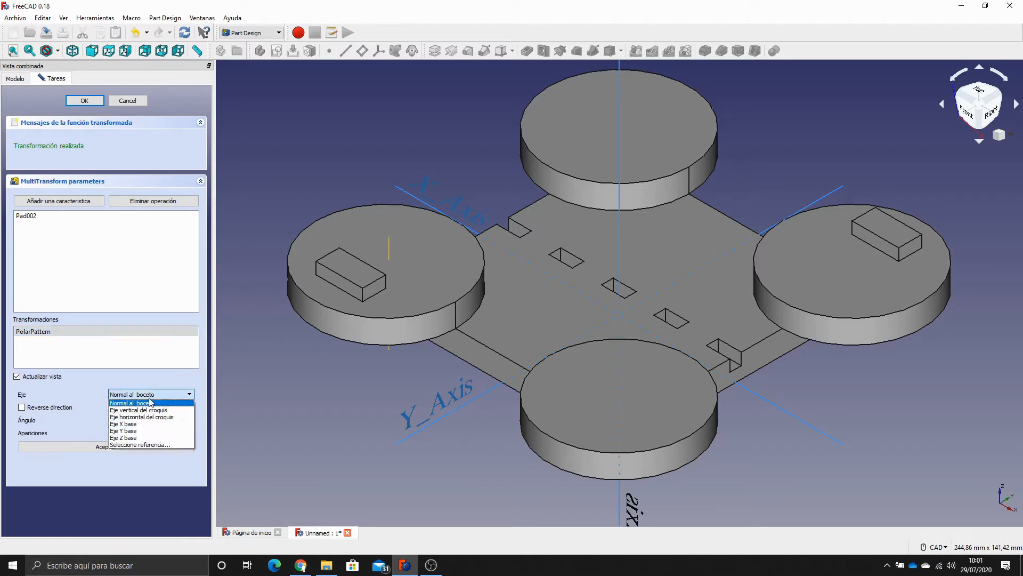
pyautogui.click(150, 445)
pyautogui.click(389, 252)
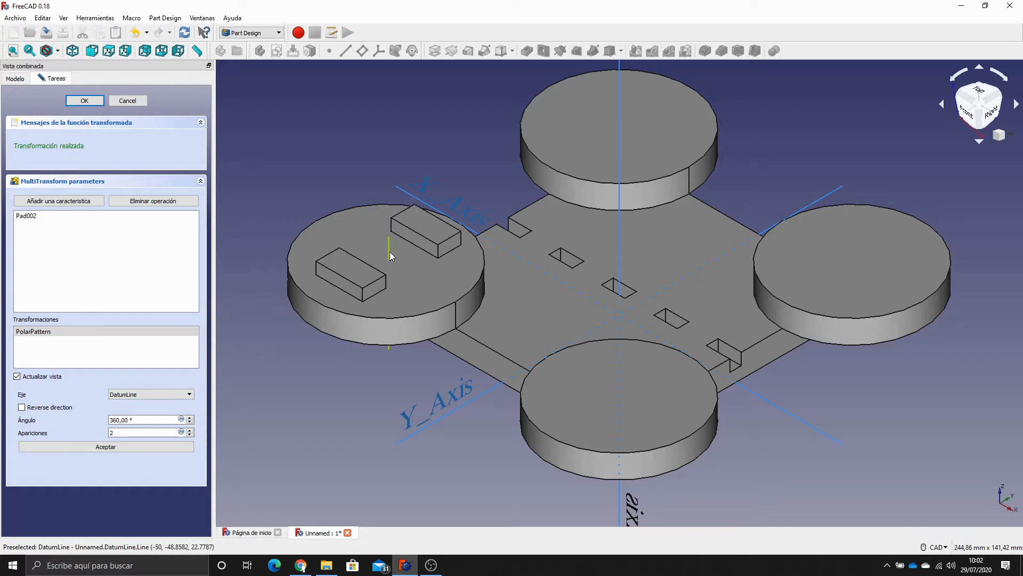
pyautogui.click(190, 429)
pyautogui.click(190, 430)
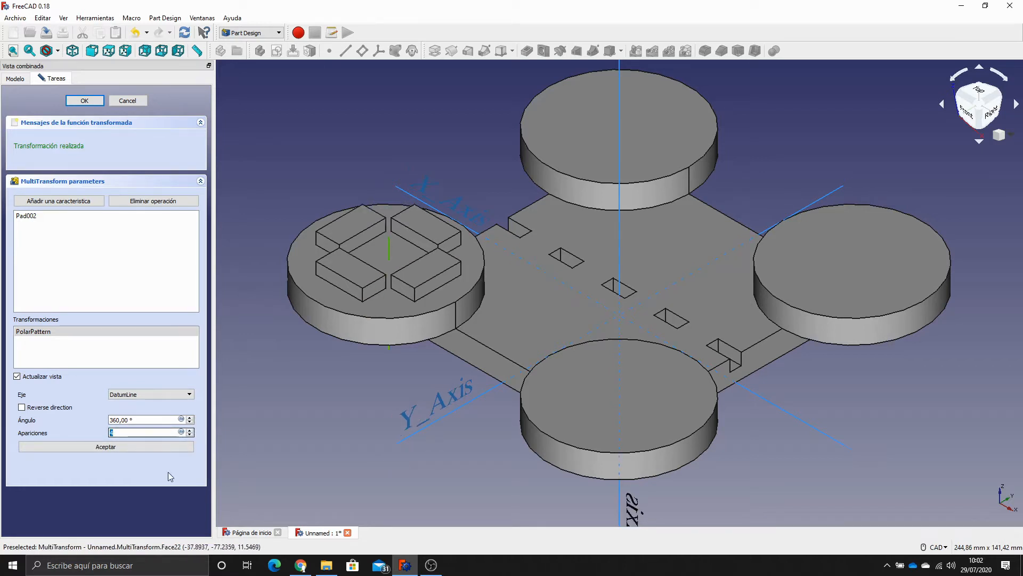
pyautogui.click(114, 448)
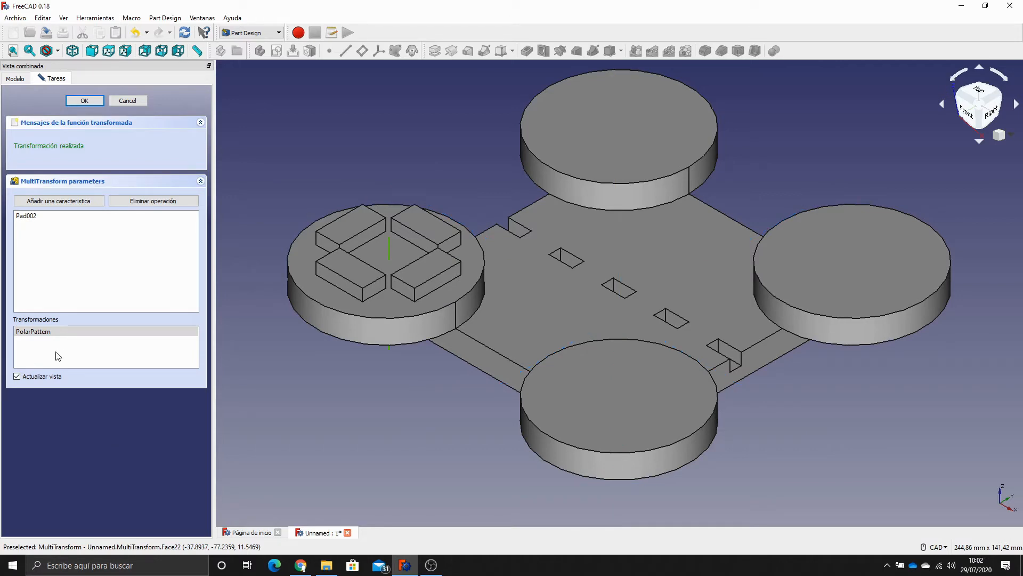
# Add a linear pattern to the MultiTransform along the sketch's horizontal axis, with a length of 100 mm and 2 occurrences.
pyautogui.rightClick(33, 342)
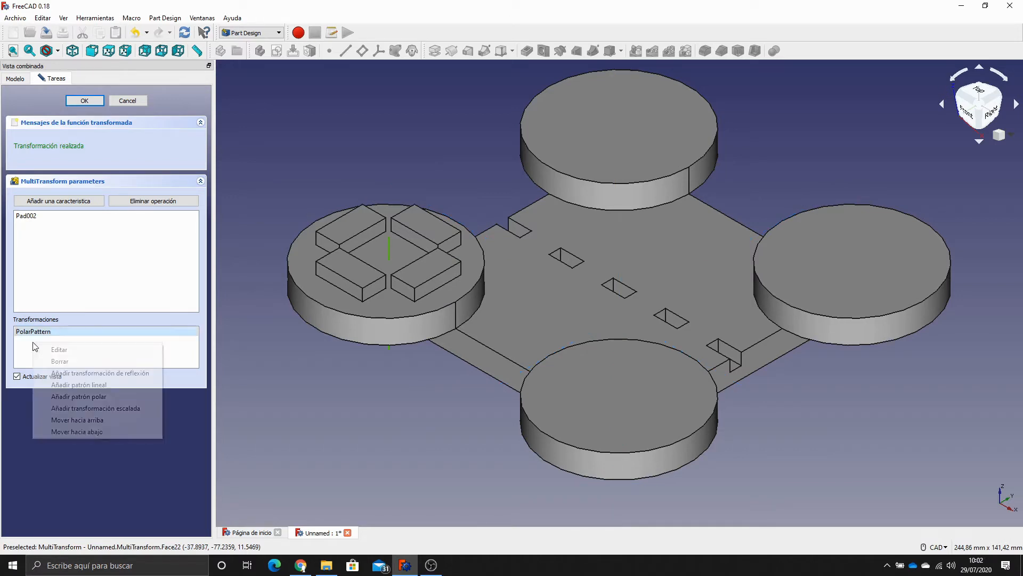
pyautogui.click(97, 387)
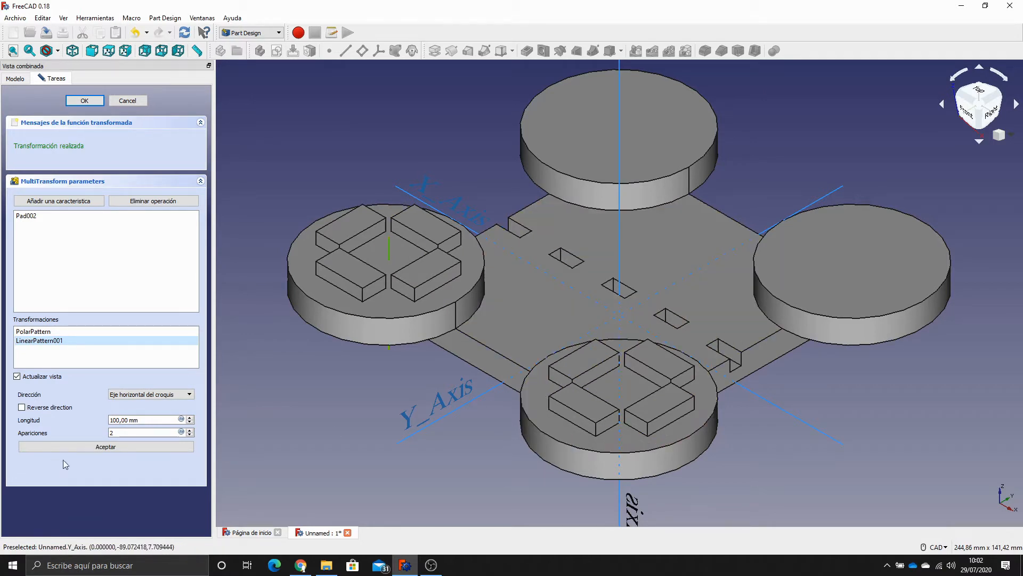
pyautogui.click(120, 434)
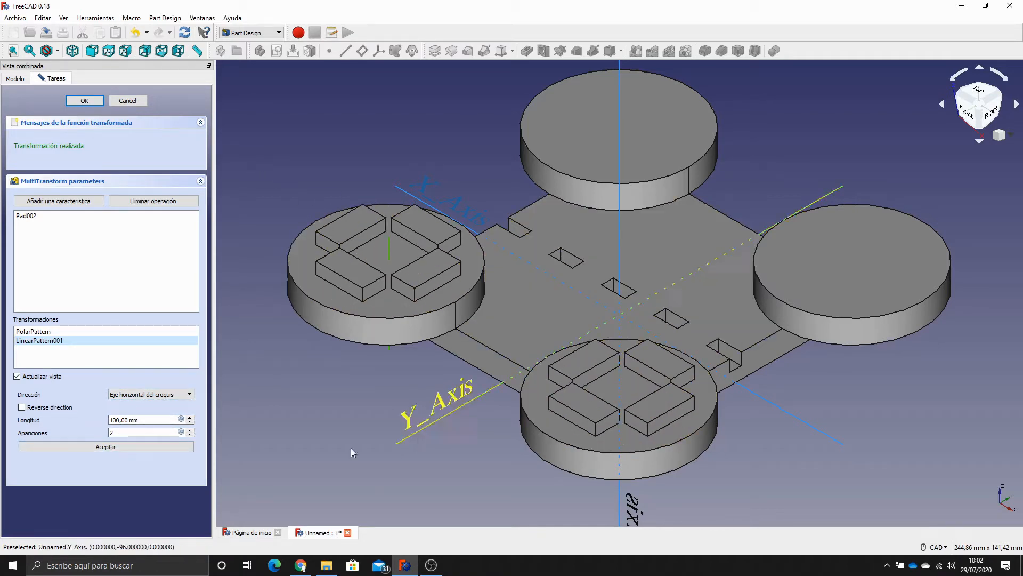
# Try a linear pattern length of 120 mm, and restore it to 100 mm.
pyautogui.click(118, 421)
pyautogui.press('BackSpace')
pyautogui.write('2')
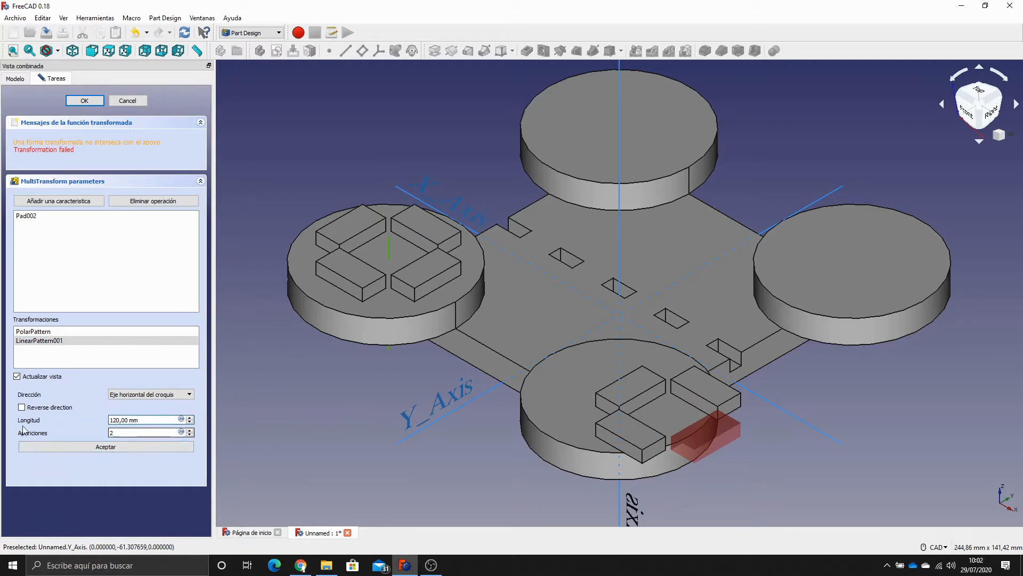
pyautogui.press('BackSpace')
pyautogui.write('0')
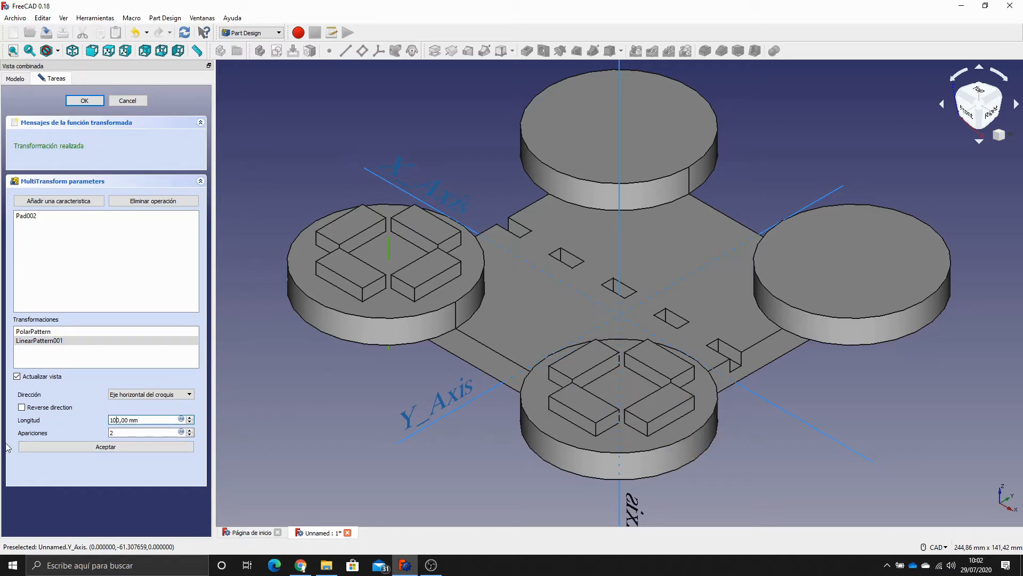
# Accept the linear pattern, and add a mirror transformation about the sketch's horizontal axis to copy the blocks onto the other two discs.
pyautogui.click(80, 447)
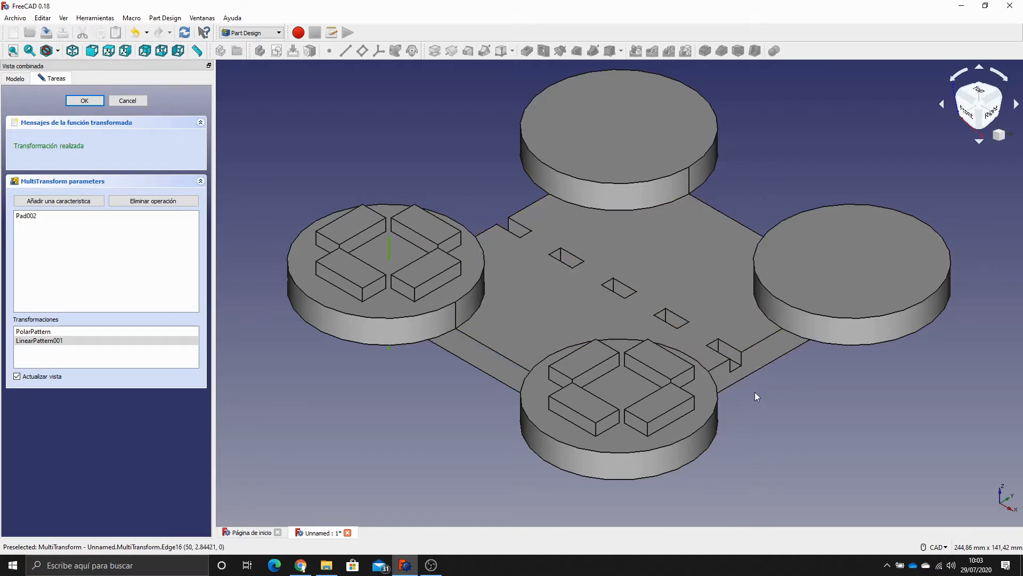
pyautogui.click(63, 358)
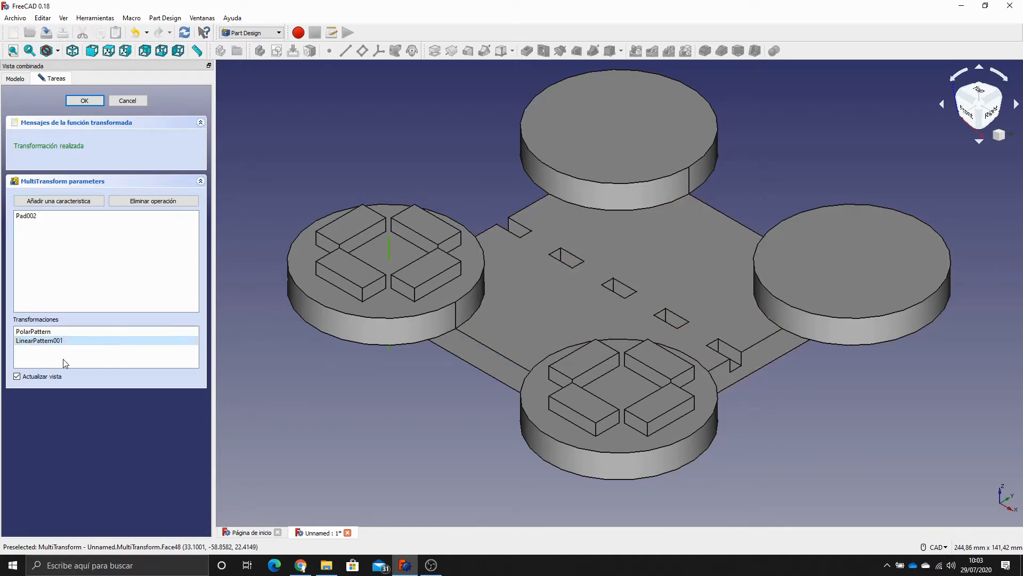
pyautogui.rightClick(36, 349)
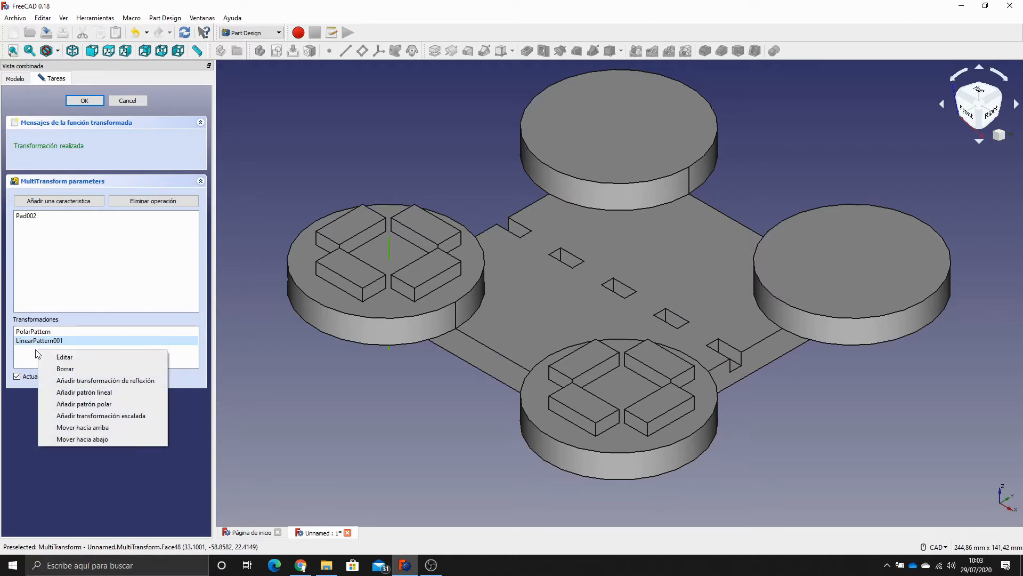
pyautogui.click(144, 382)
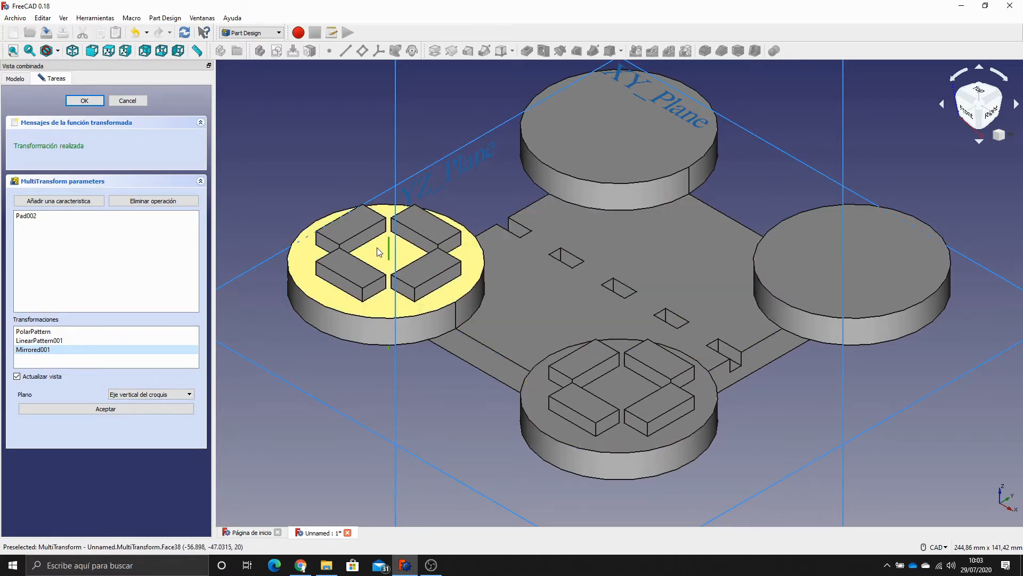
pyautogui.click(168, 395)
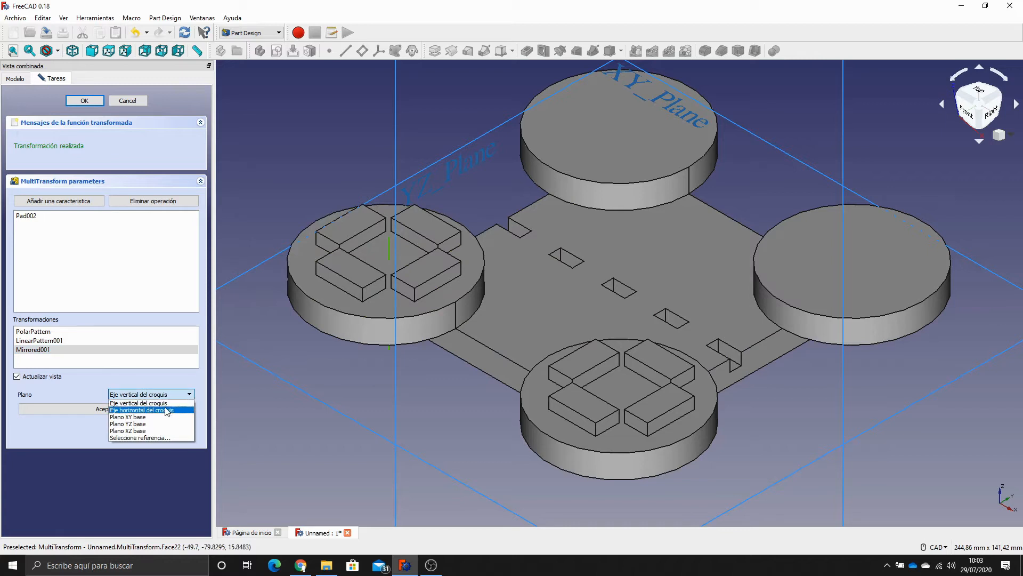
pyautogui.click(165, 409)
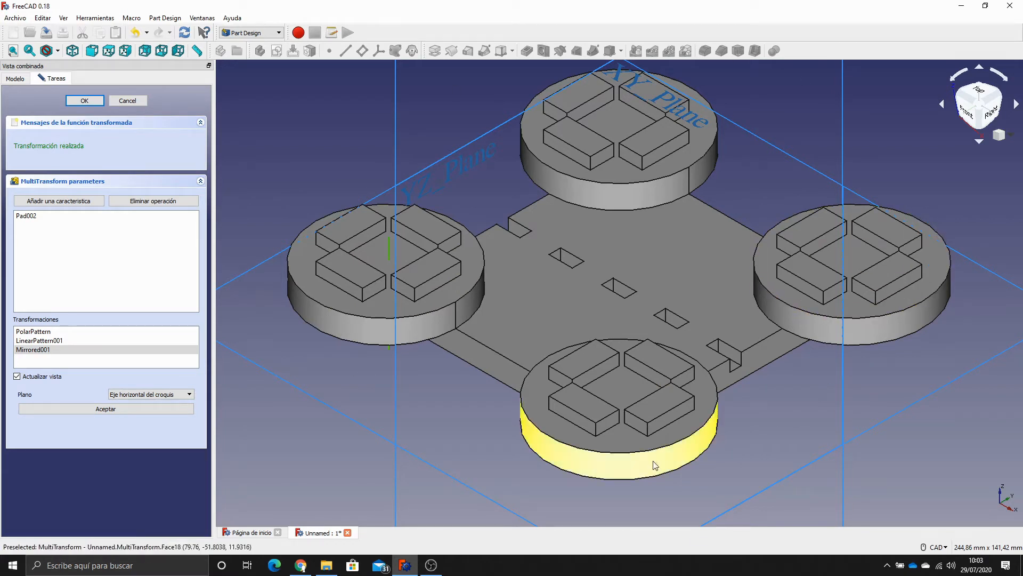
pyautogui.click(125, 407)
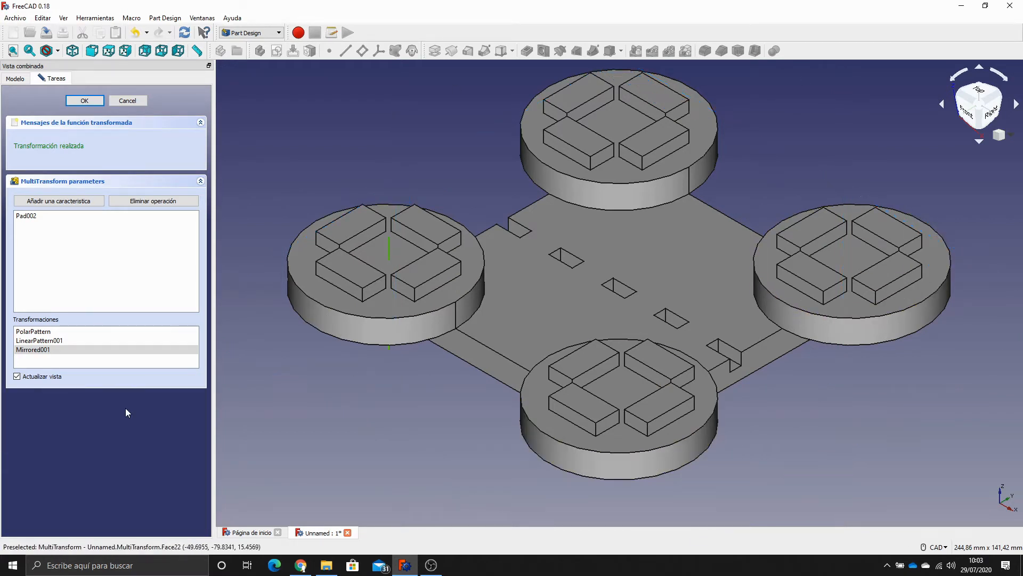
# Accept the MultiTransform with its polar, linear and mirror transformations, and clear the selection.
pyautogui.click(84, 101)
pyautogui.scroll(-2, 368, 134)
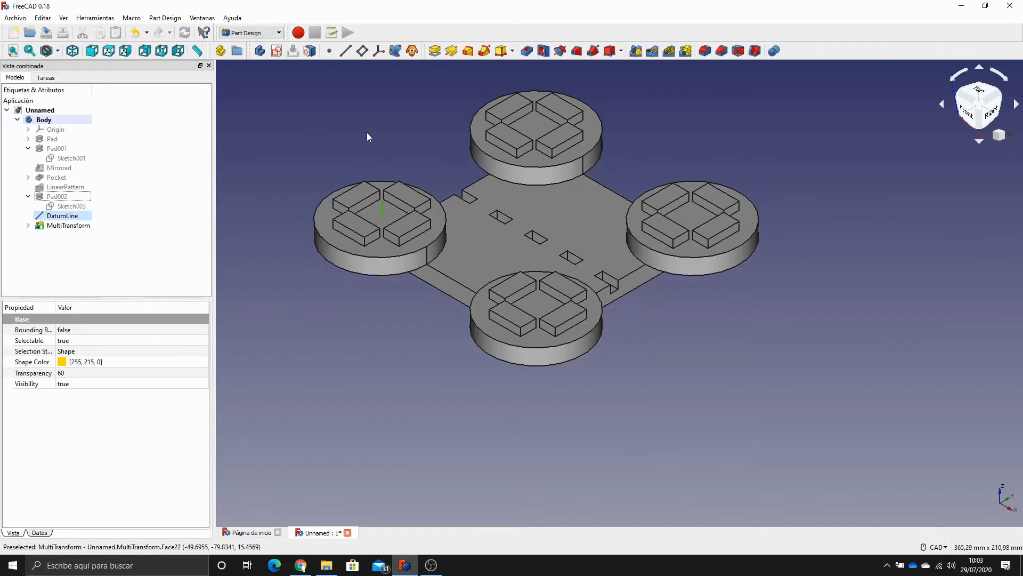
pyautogui.click(368, 133)
pyautogui.moveTo(360, 124); pyautogui.dragTo(399, 172, button='middle')
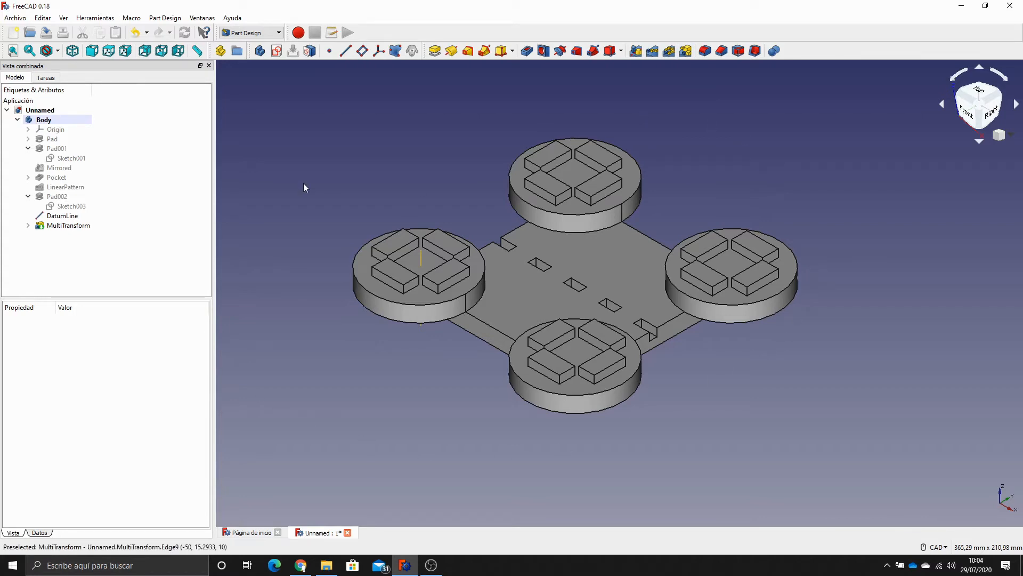
# Save the model over the existing test.FCStd in the Freecad 3D folder, and close all open documents.
pyautogui.click(52, 37)
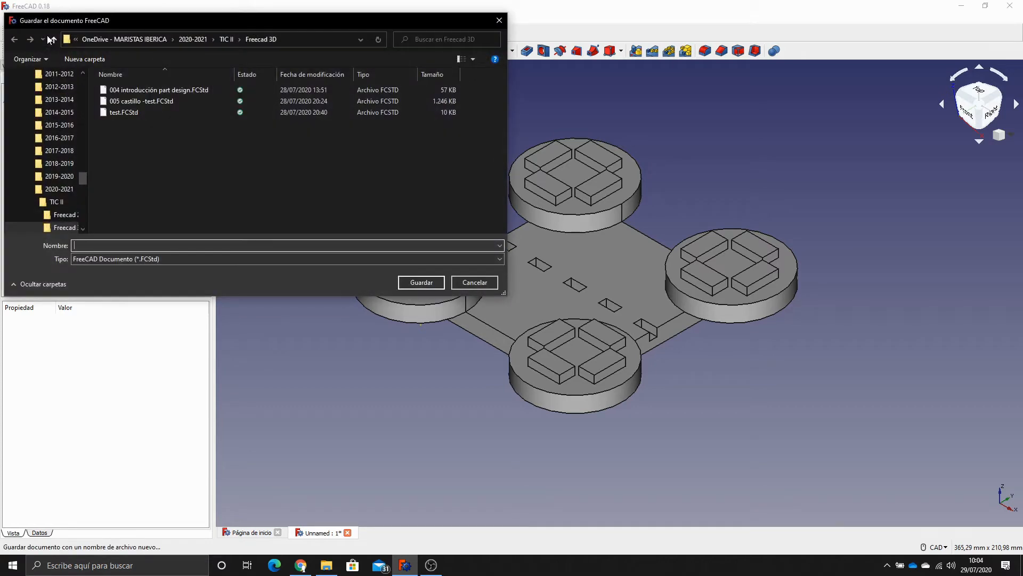
pyautogui.click(124, 113)
pyautogui.click(420, 282)
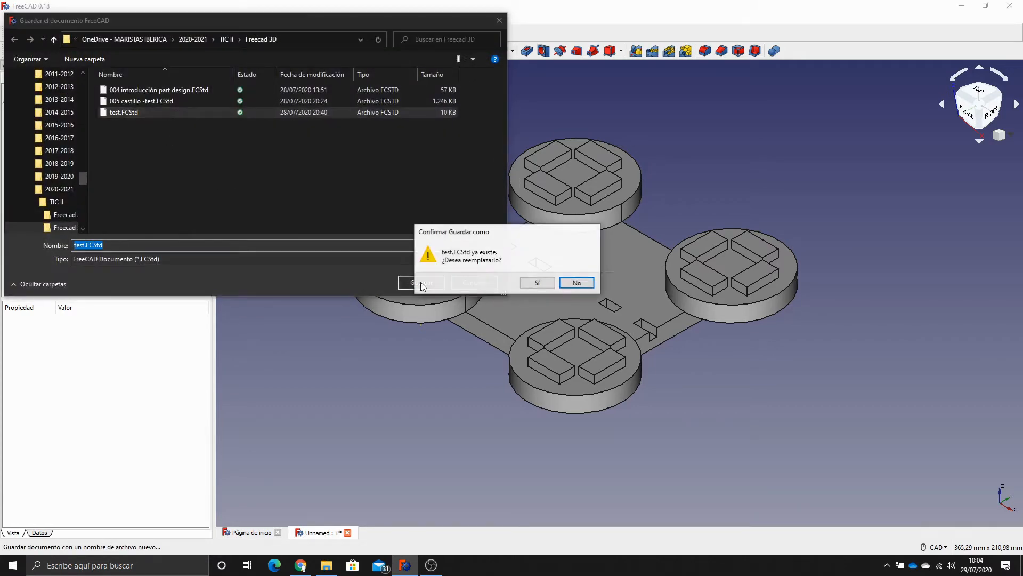
pyautogui.click(536, 284)
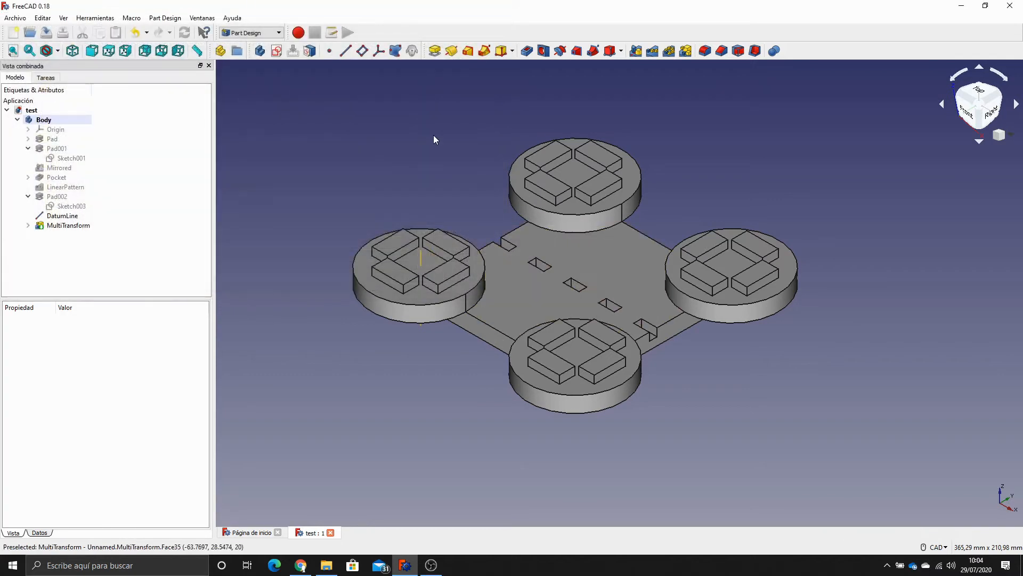
pyautogui.click(15, 18)
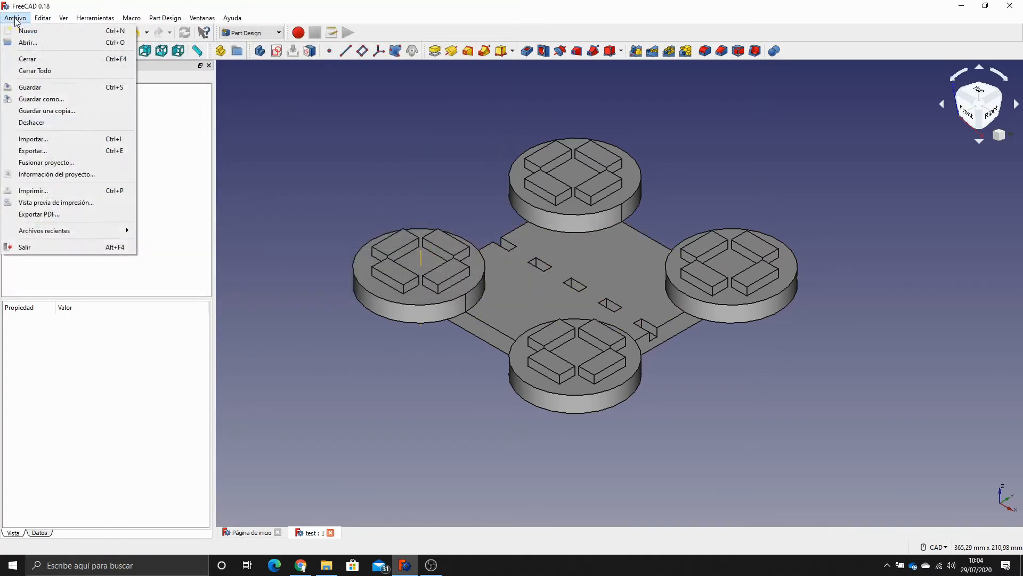
pyautogui.click(46, 75)
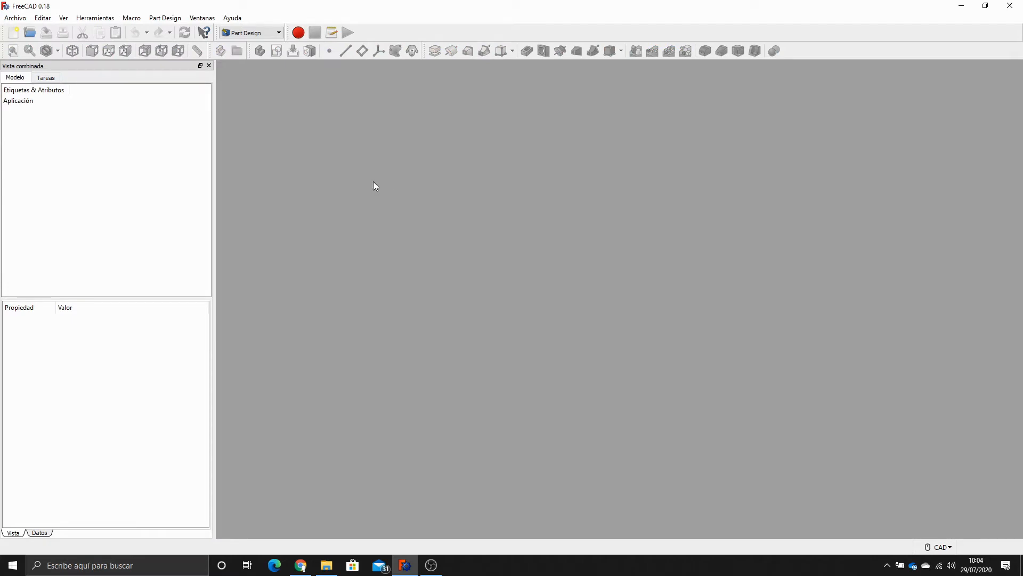
# Create a new document and start a sketch on the XY plane.
pyautogui.click(14, 32)
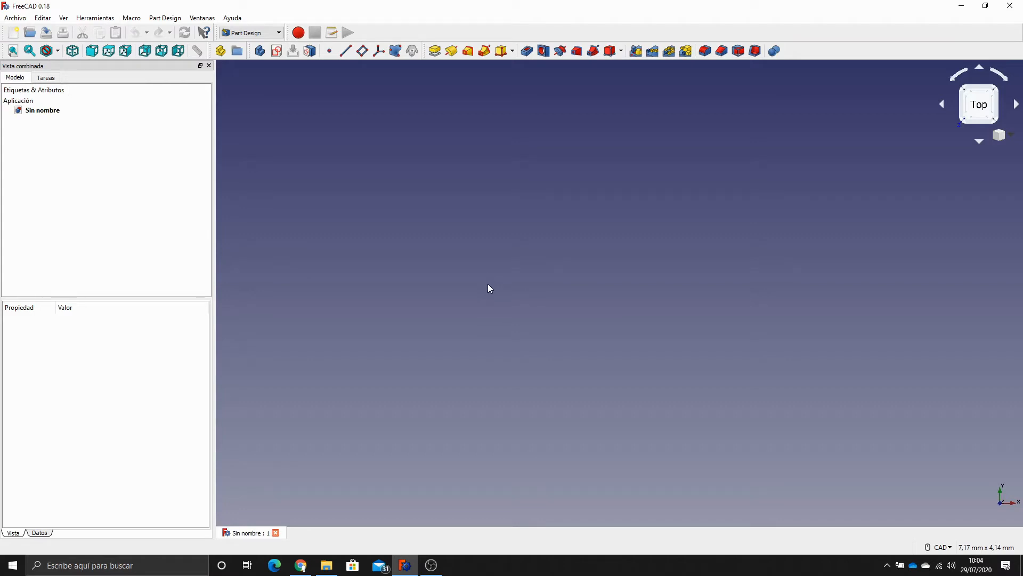
pyautogui.click(277, 51)
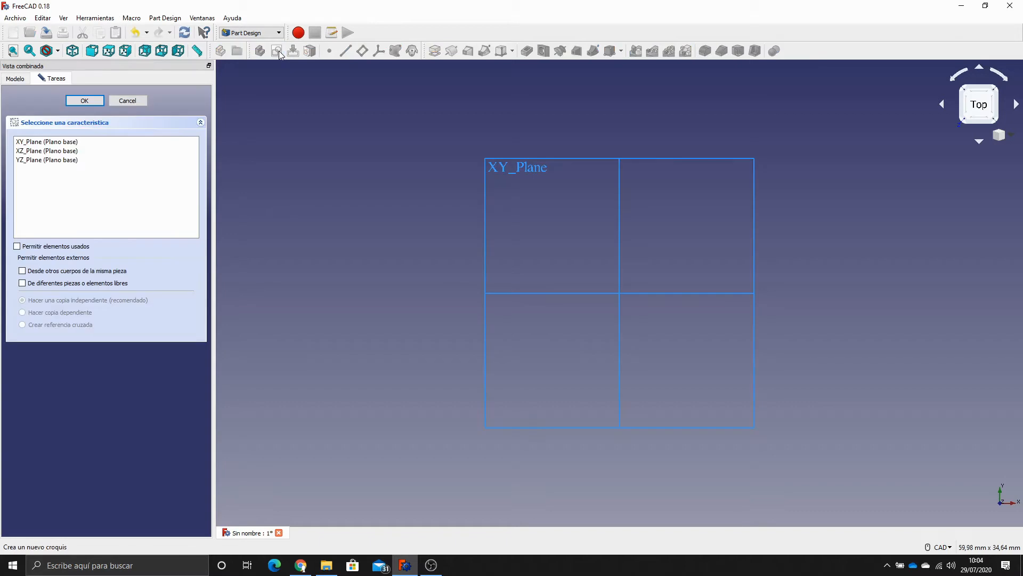
pyautogui.click(65, 145)
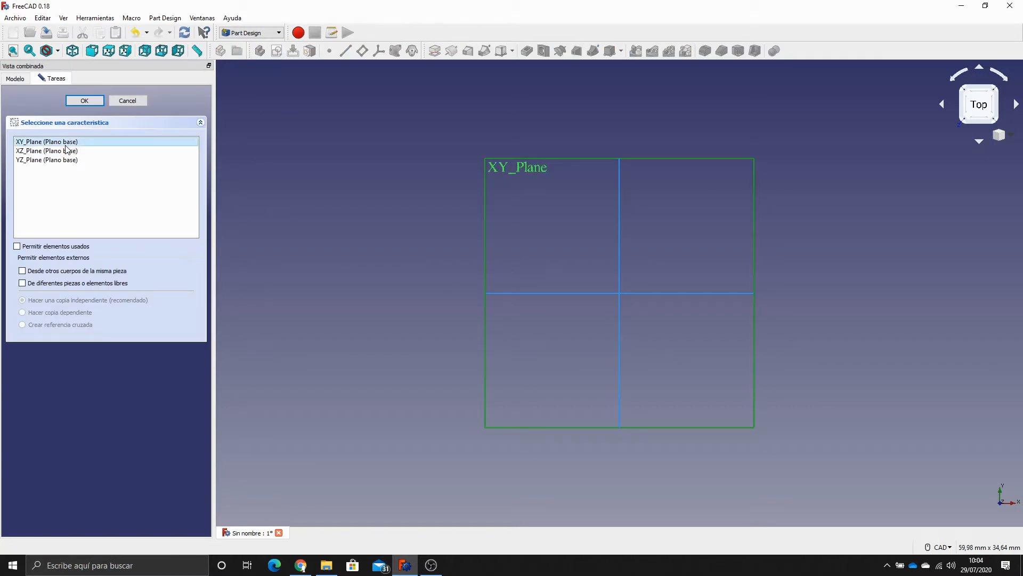
pyautogui.click(92, 103)
# Set the sketch grid size to 1000 mm.
pyautogui.click(106, 241)
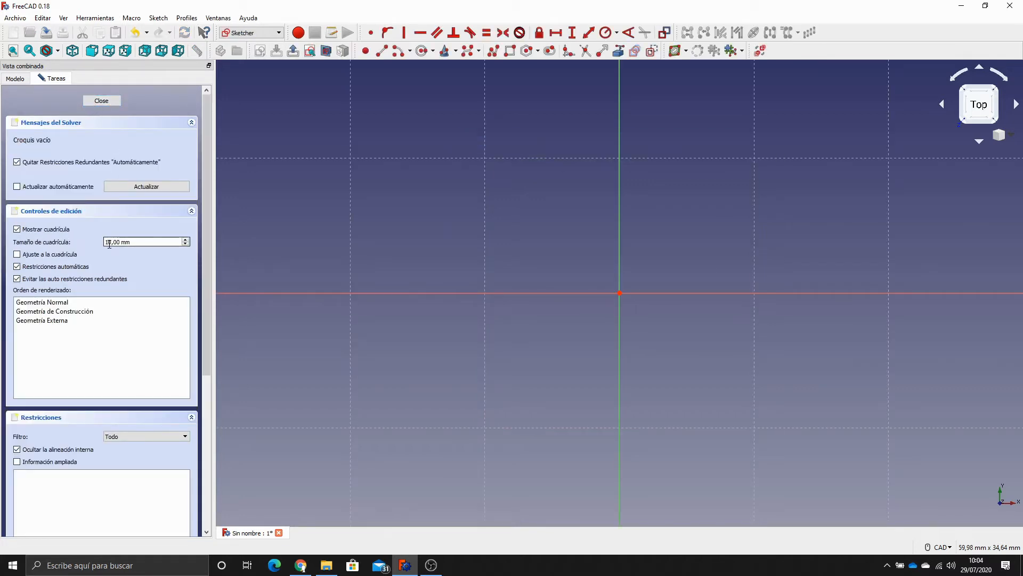
pyautogui.write('00')
pyautogui.scroll(-15, 501, 200)
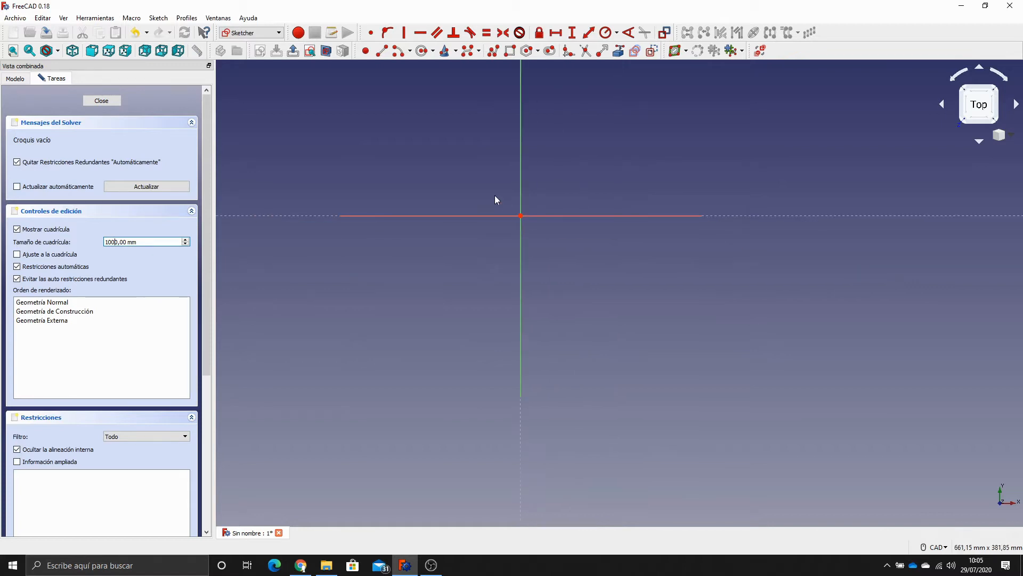
# Sketch a rectangle about 16.1 m wide and 13.2 m high around the origin.
pyautogui.scroll(-5, 476, 169)
pyautogui.moveTo(458, 146); pyautogui.dragTo(484, 222, button='middle')
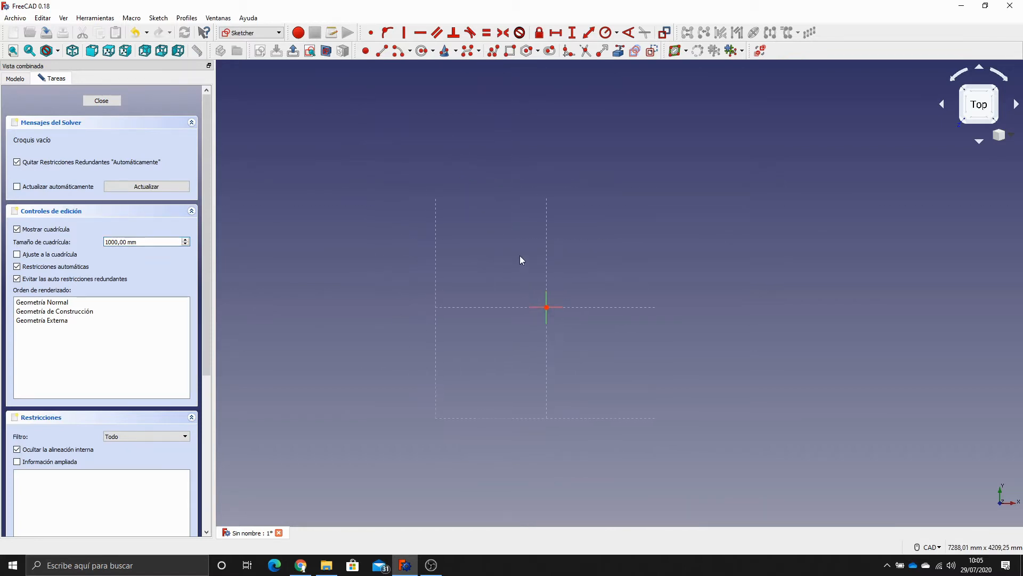
pyautogui.scroll(-7, 520, 255)
pyautogui.click(510, 50)
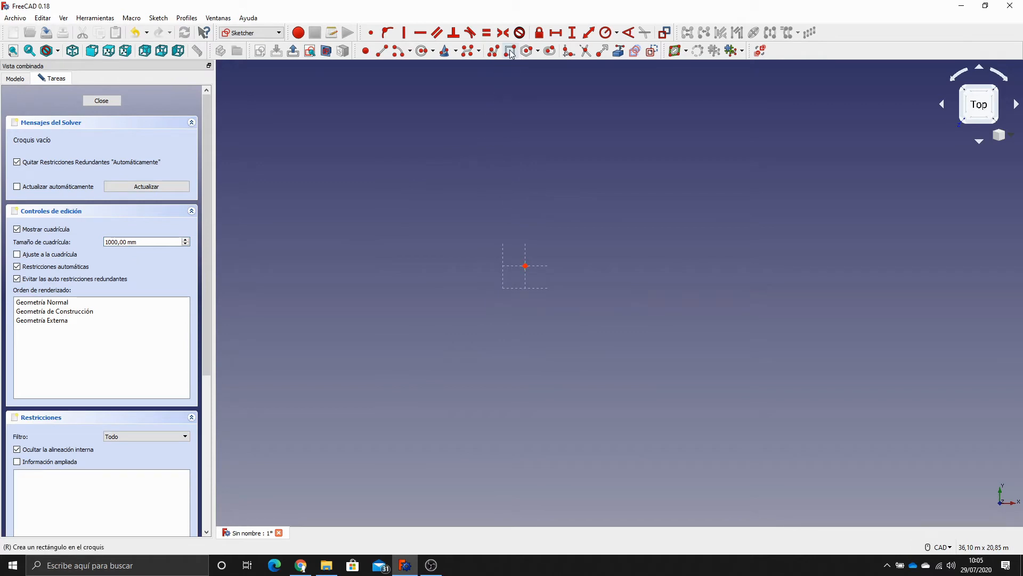
pyautogui.click(389, 149)
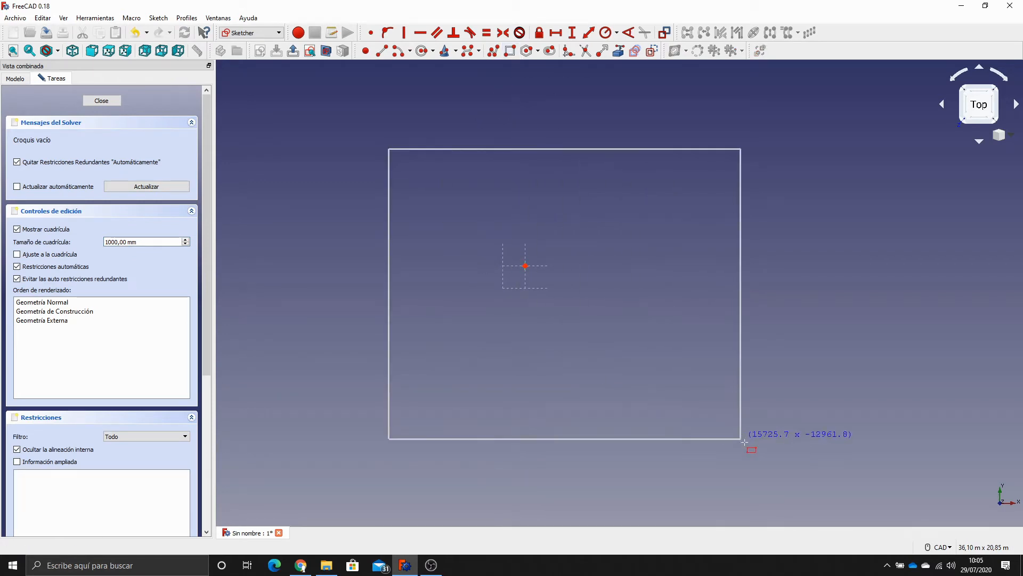
pyautogui.click(750, 442)
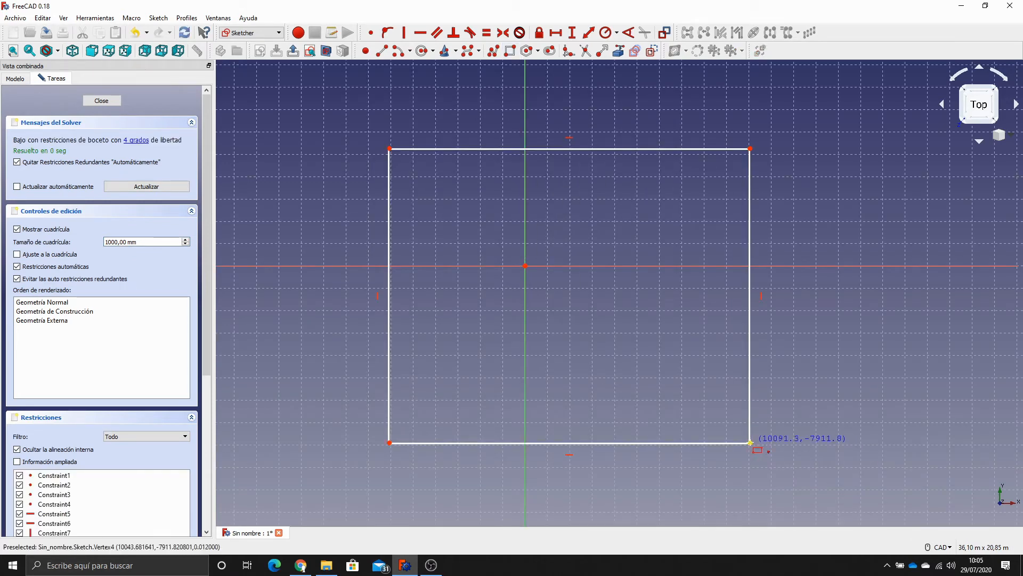
pyautogui.rightClick(466, 192)
# Try a grid size of 5 m, and set it to 1 m instead.
pyautogui.click(482, 149)
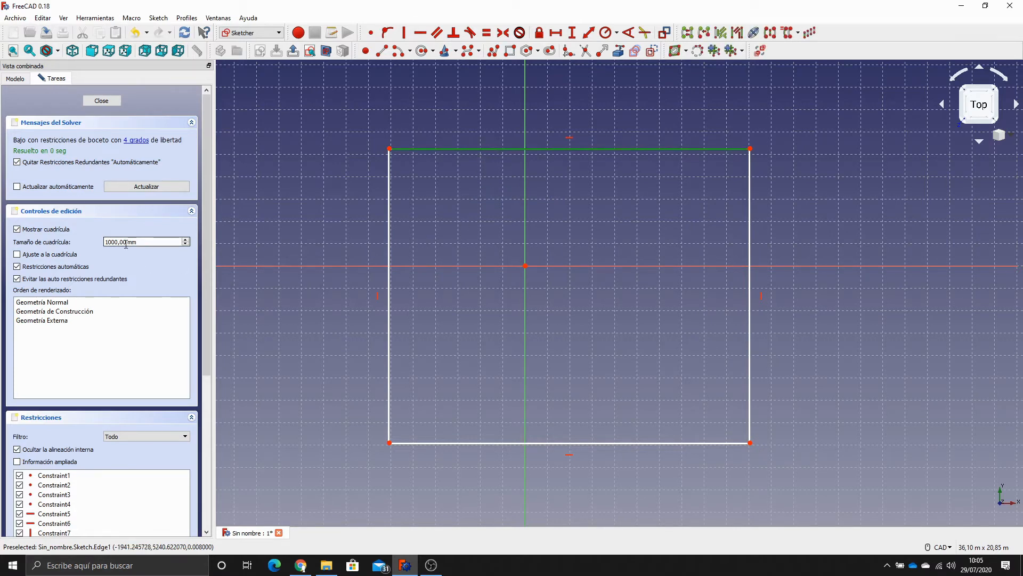
pyautogui.moveTo(131, 244); pyautogui.dragTo(72, 244)
pyautogui.write('5m')
pyautogui.press('Return')
pyautogui.write('1')
pyautogui.press('Return')
# Constrain the horizontal length of the rectangle's top edge to 50 m.
pyautogui.click(473, 149)
pyautogui.click(556, 33)
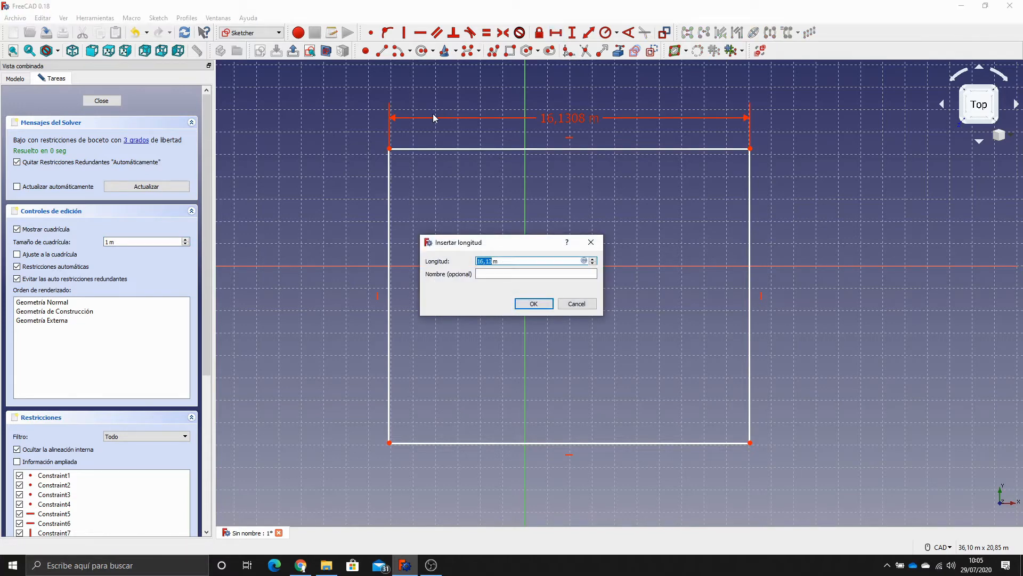
pyautogui.write('50')
pyautogui.press('Return')
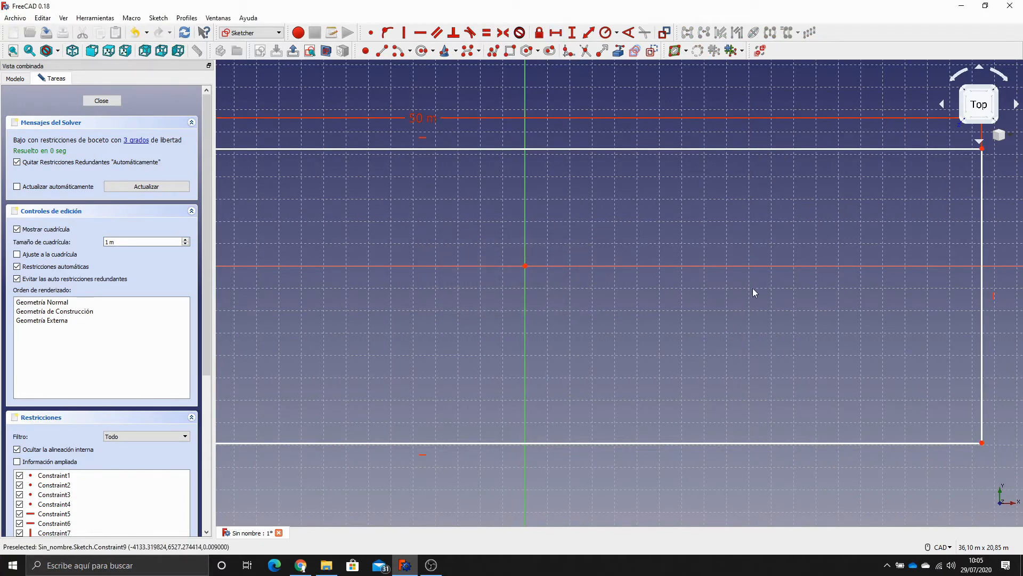
# Constrain the vertical length of the rectangle's right edge to 50 m.
pyautogui.scroll(-4, 753, 288)
pyautogui.click(856, 257)
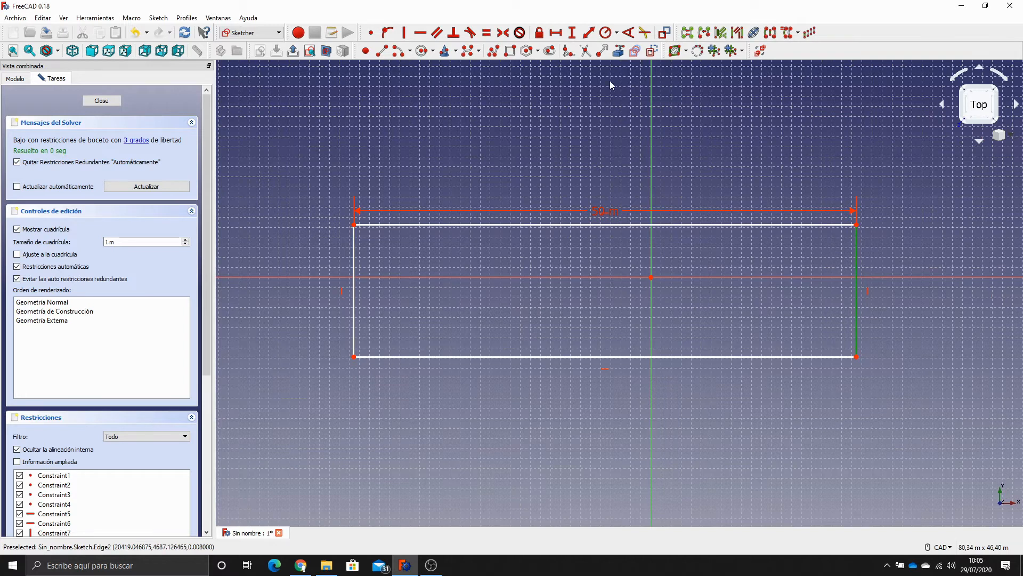
pyautogui.click(581, 36)
pyautogui.write('50')
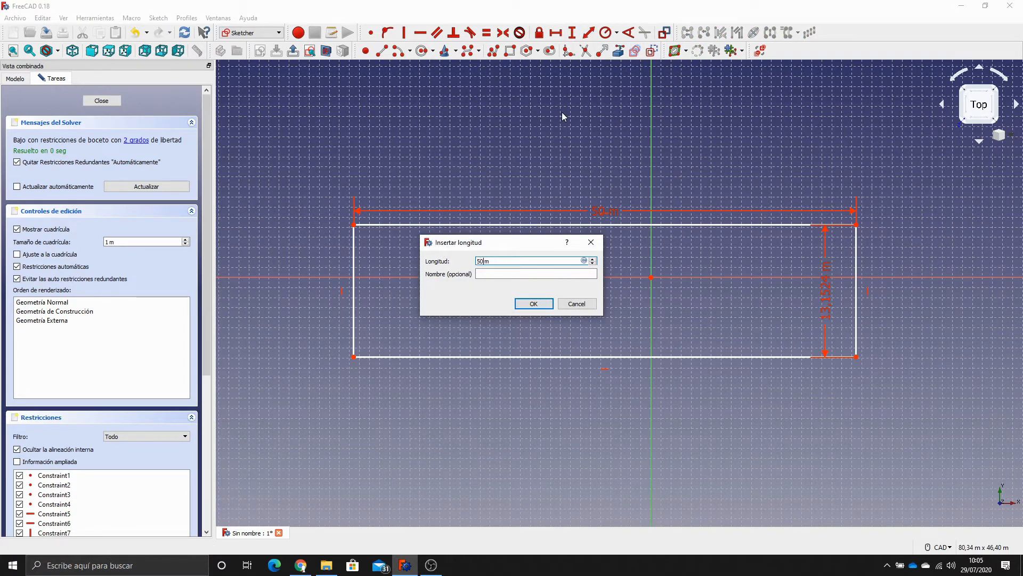
pyautogui.press('Return')
# Center the square on the origin by making its left corners symmetric about the horizontal axis and its top corners about the vertical axis.
pyautogui.scroll(-2, 570, 128)
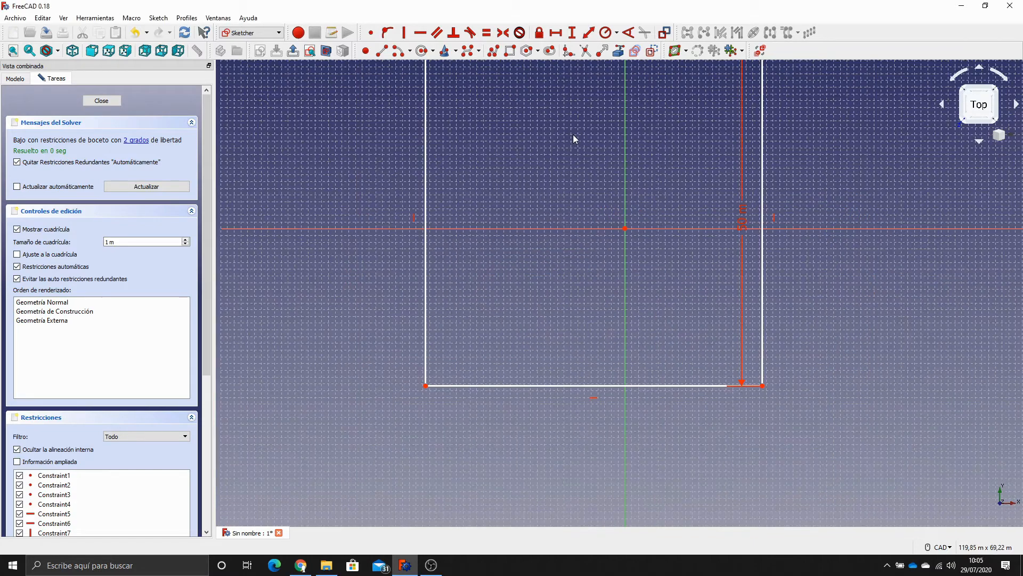
pyautogui.scroll(-2, 566, 122)
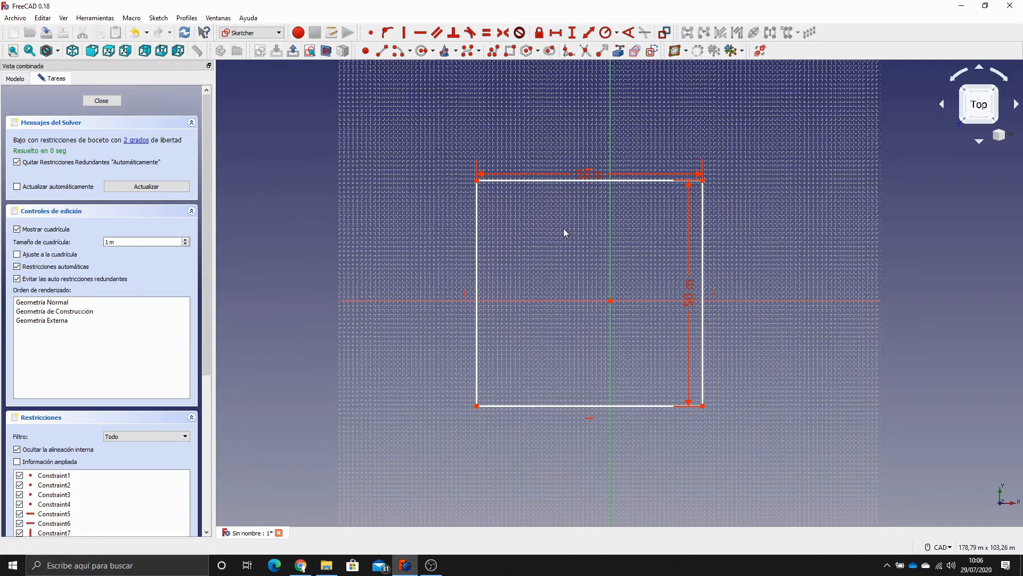
pyautogui.click(477, 181)
pyautogui.click(477, 406)
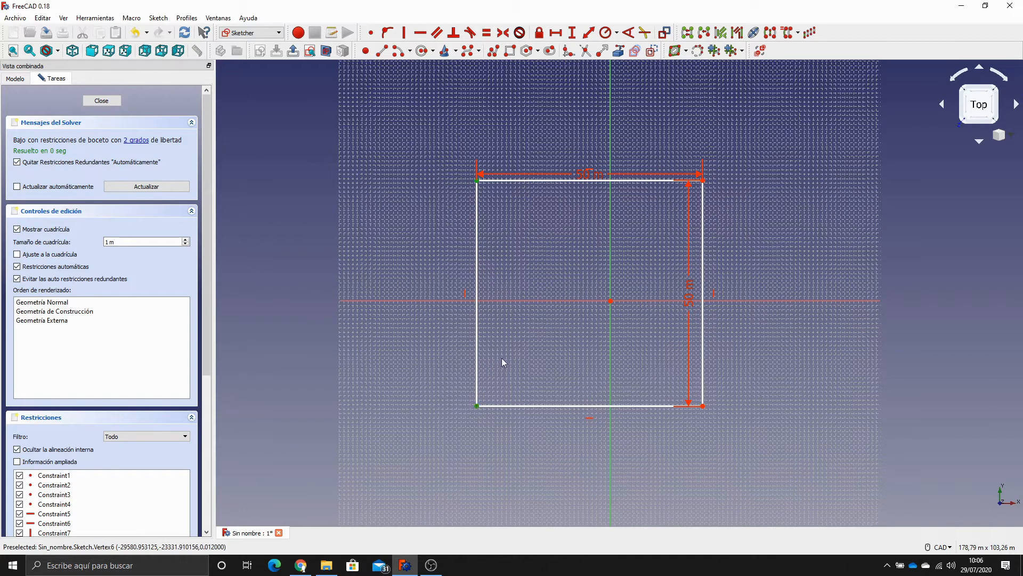
pyautogui.click(526, 302)
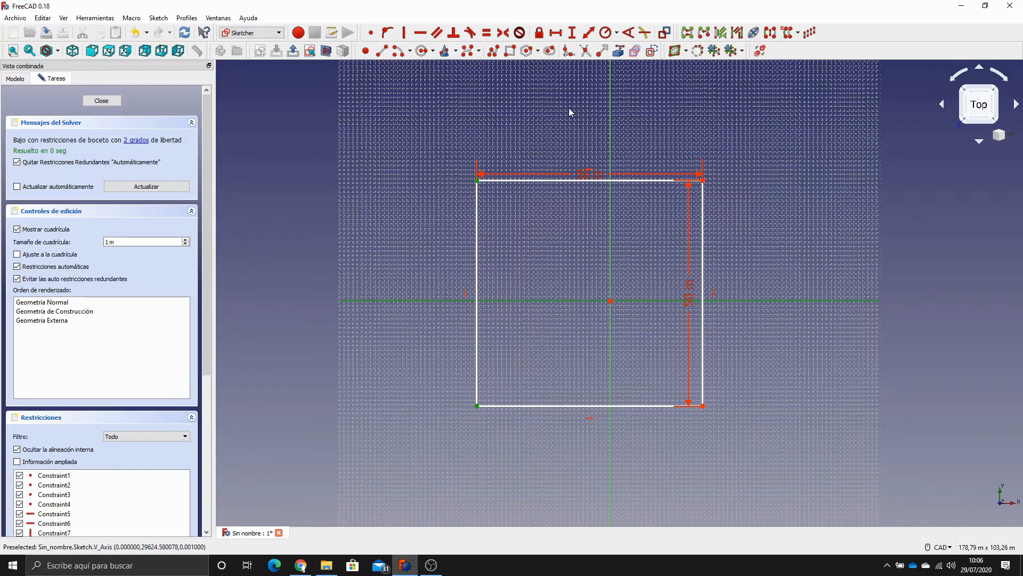
pyautogui.click(503, 32)
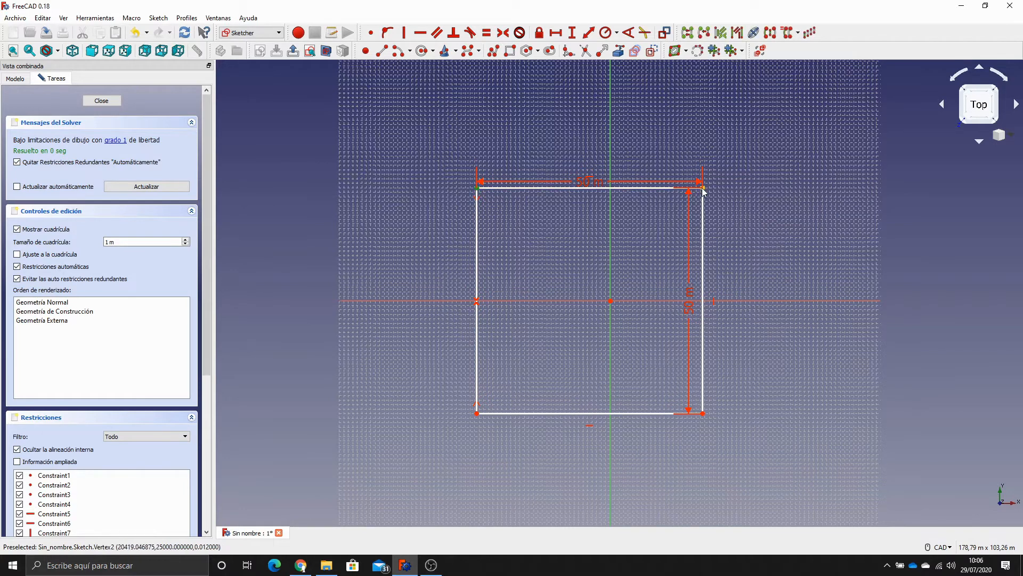
pyautogui.click(611, 131)
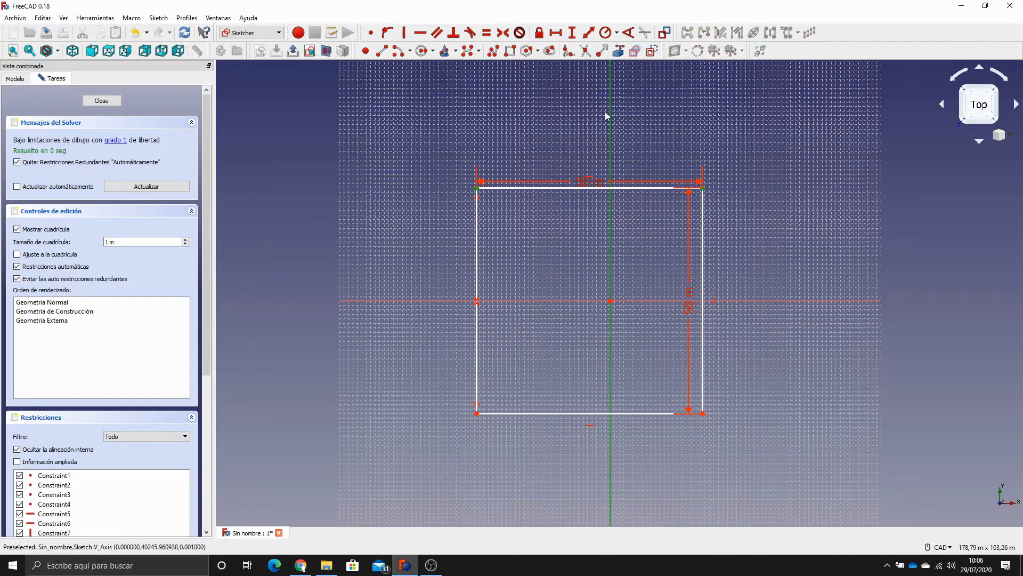
pyautogui.click(504, 33)
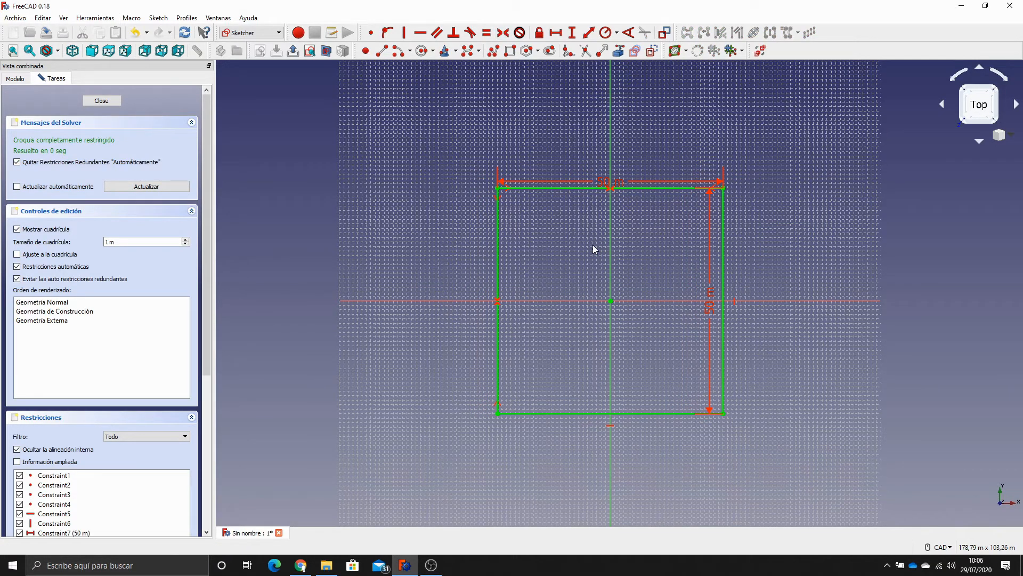
# Sketch a second, slightly smaller rectangle inside the 50 m square, leaving a narrow margin on all four sides.
pyautogui.scroll(2, 592, 244)
pyautogui.scroll(2, 585, 268)
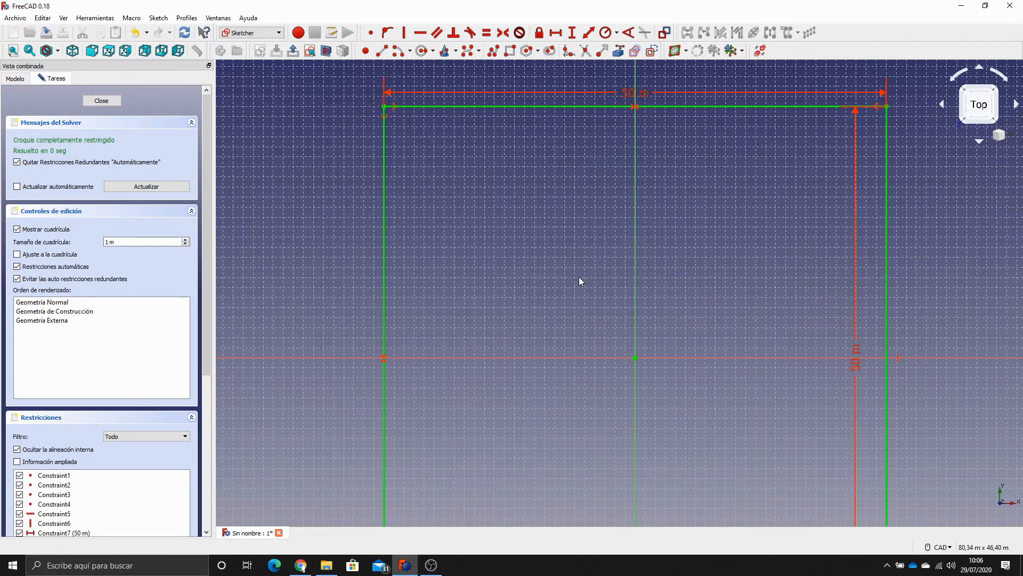
pyautogui.moveTo(579, 278); pyautogui.dragTo(562, 234, button='middle')
pyautogui.scroll(-2, 514, 190)
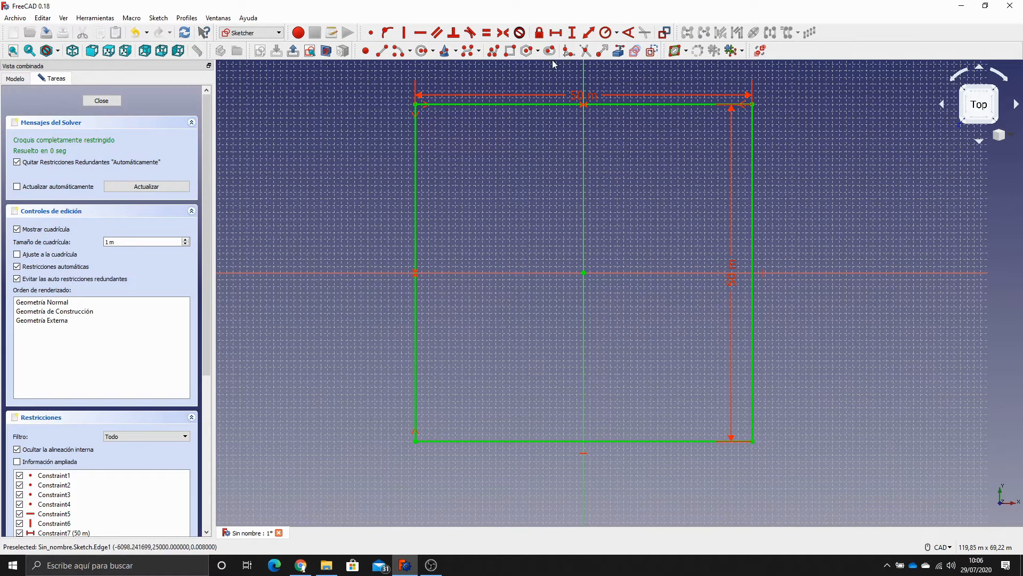
pyautogui.click(510, 50)
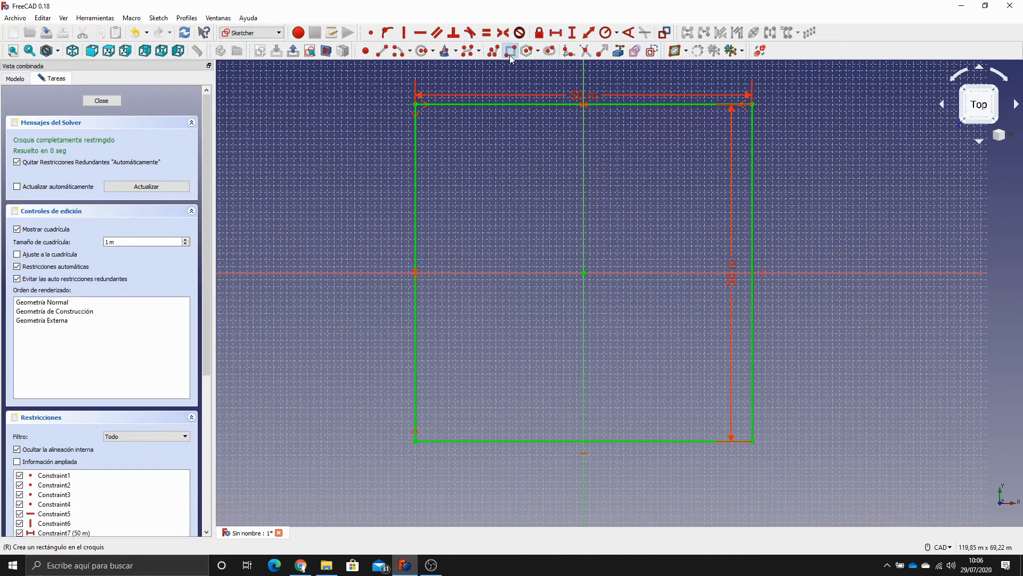
pyautogui.click(439, 127)
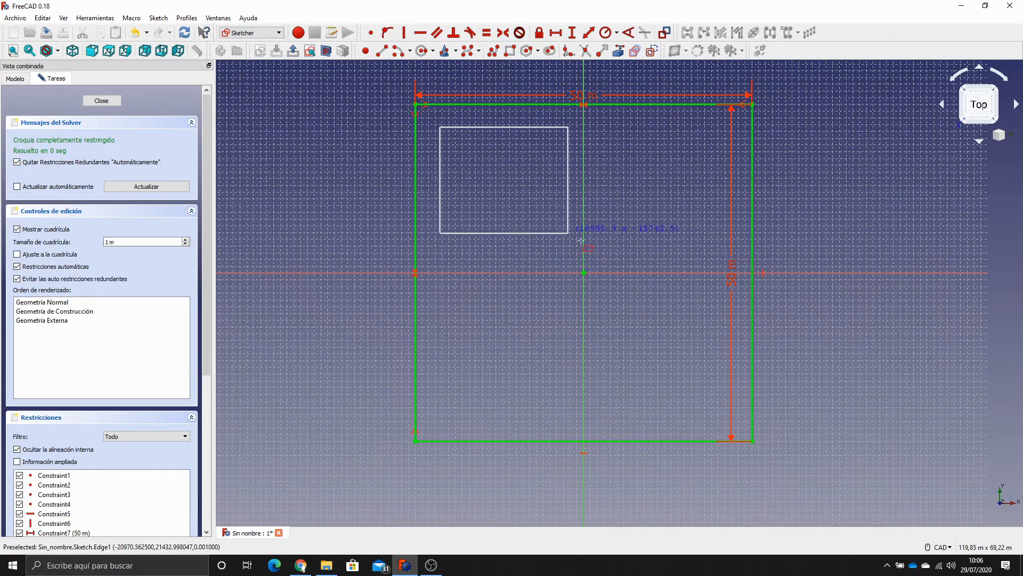
pyautogui.click(725, 415)
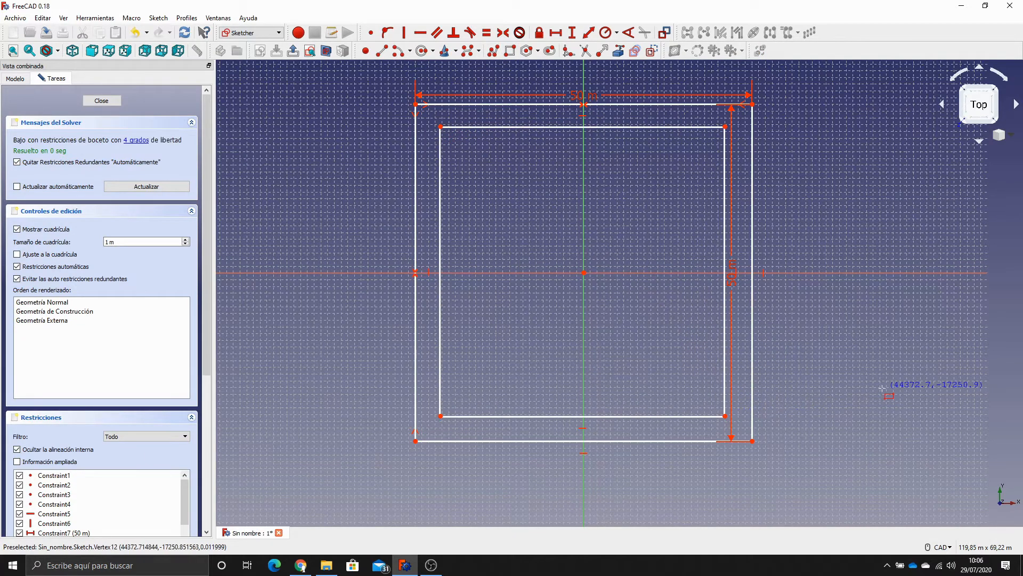
pyautogui.press('Escape')
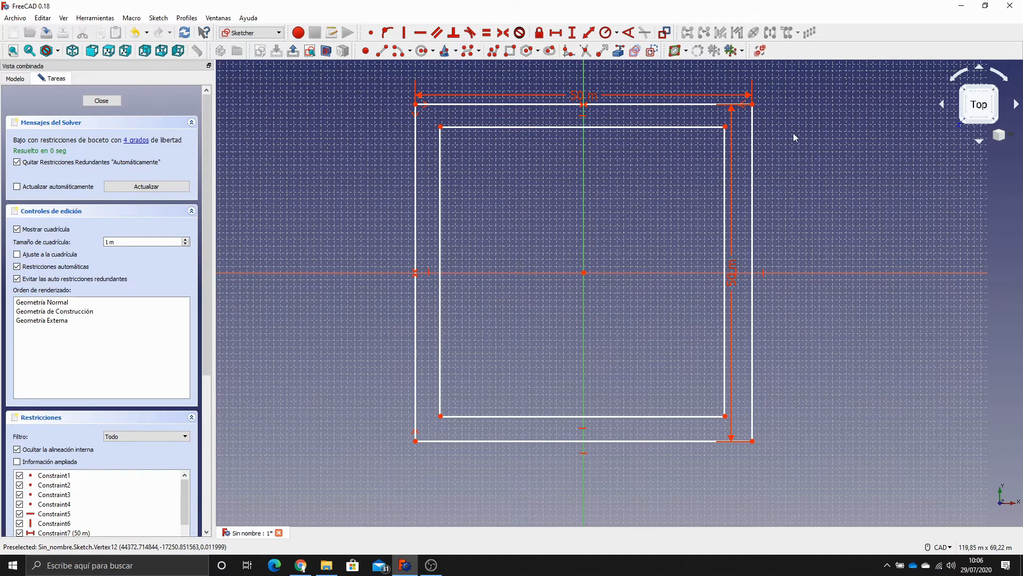
# Constrain the vertical distance between the top-right corners of the outer and inner rectangles to 5000 mm.
pyautogui.click(752, 104)
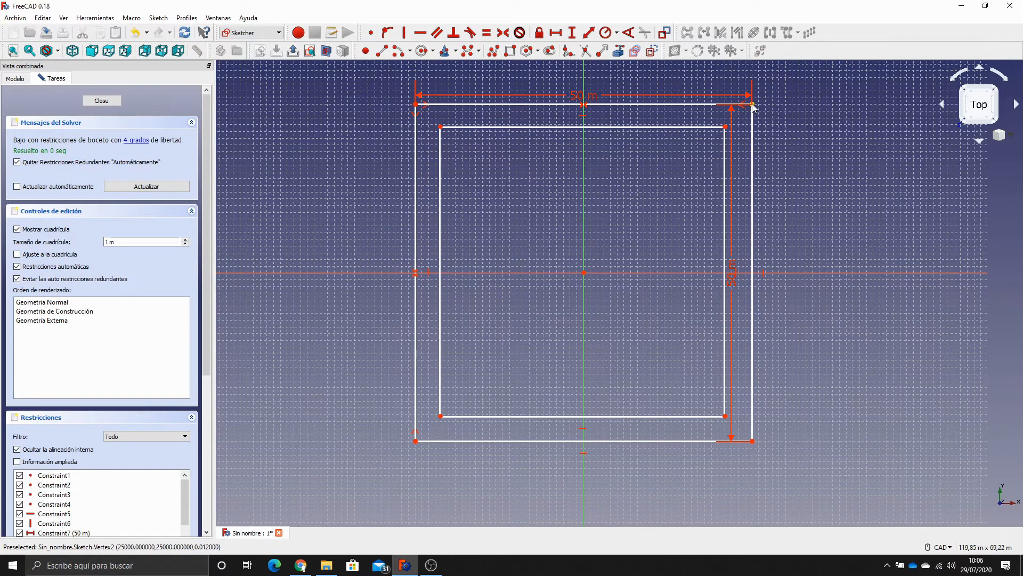
pyautogui.click(726, 127)
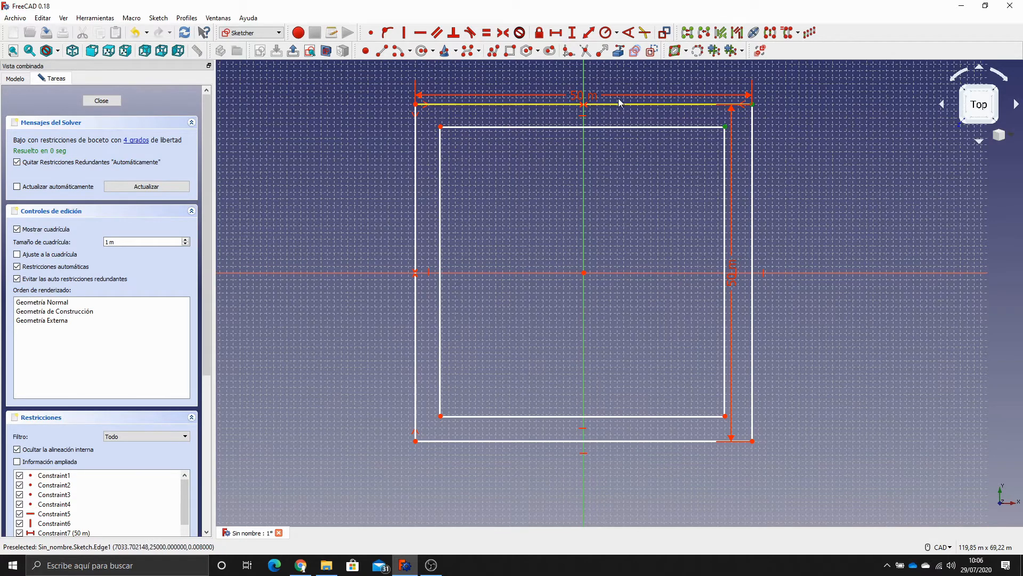
pyautogui.click(573, 34)
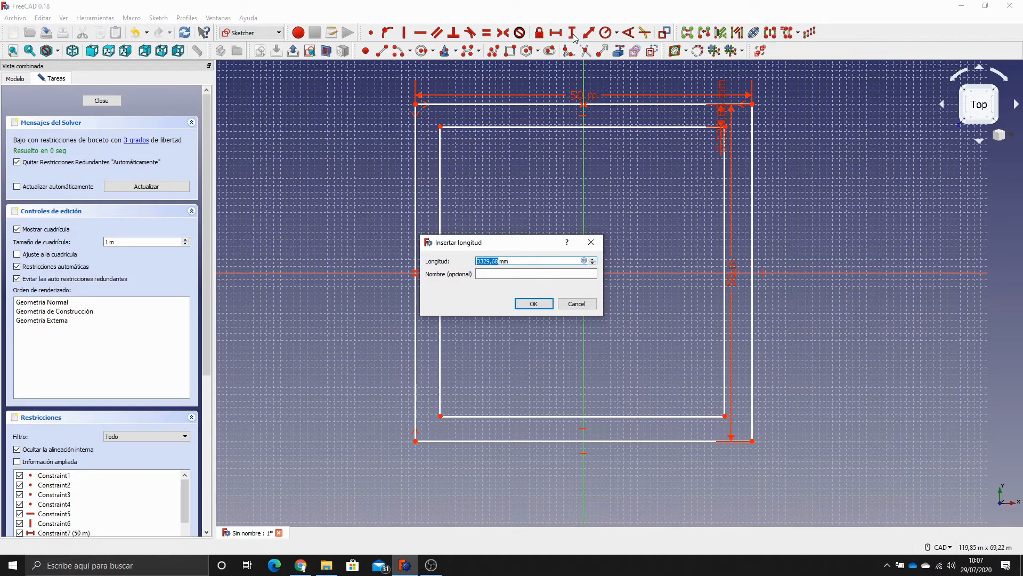
pyautogui.write('5')
pyautogui.press('Return')
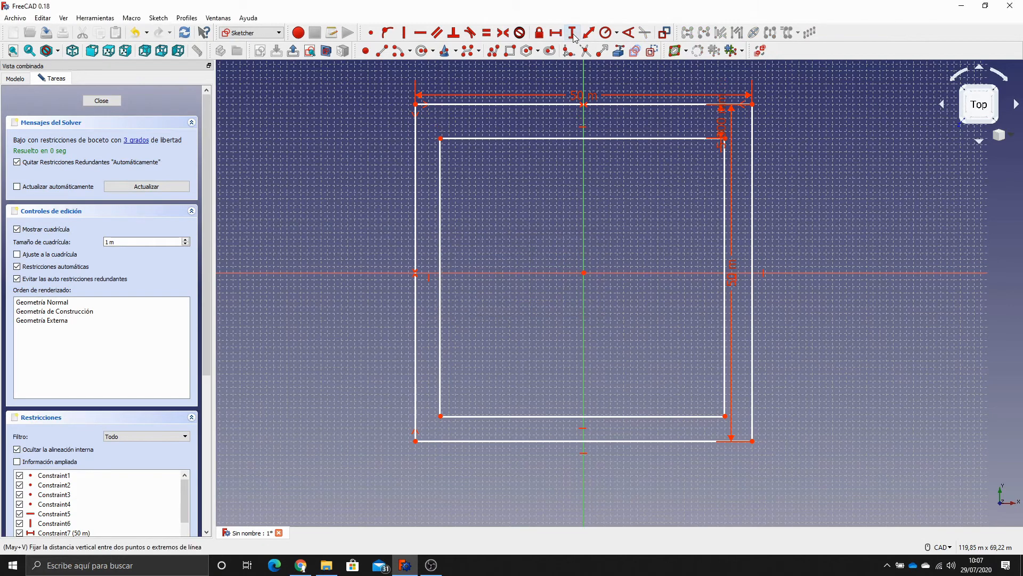
# Constrain the horizontal distance between the top-right corners of the outer and inner rectangles to 5000 mm.
pyautogui.click(753, 103)
pyautogui.click(725, 139)
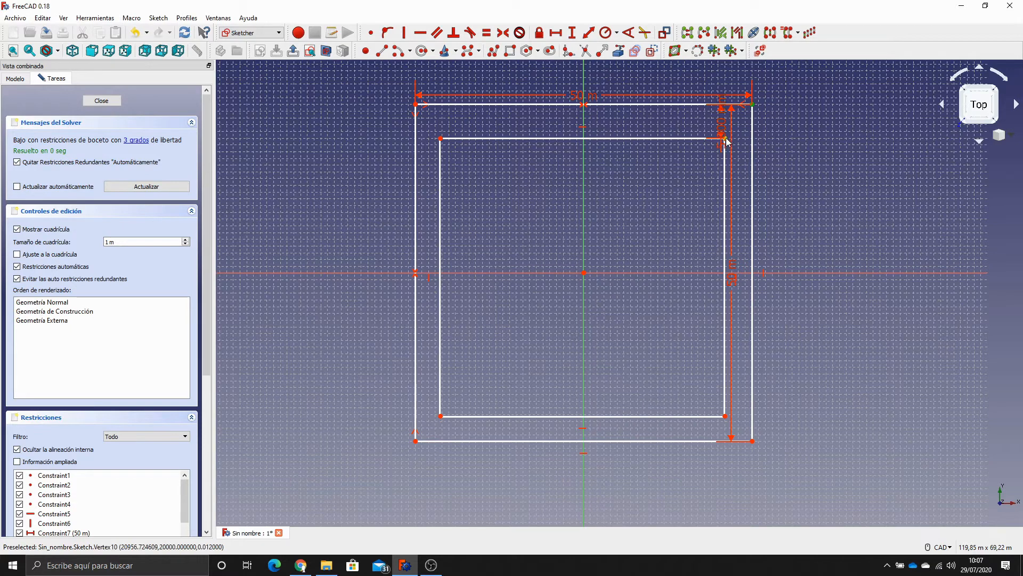
pyautogui.click(556, 34)
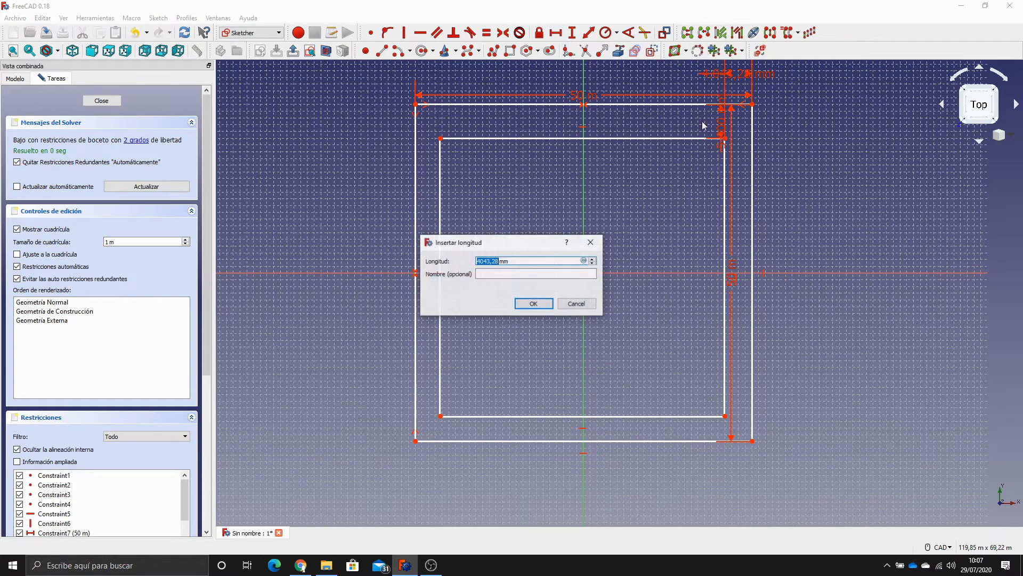
pyautogui.write('5')
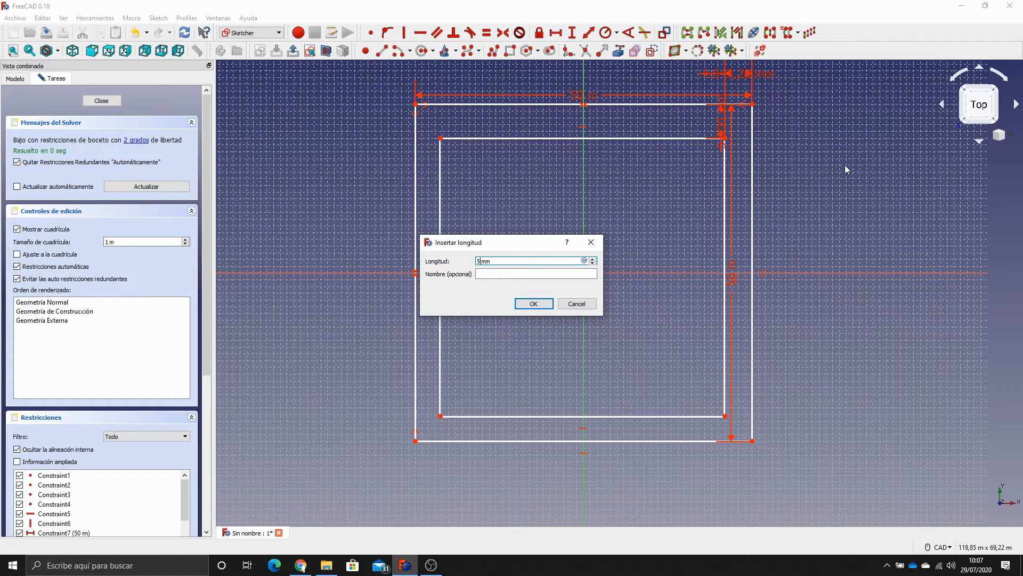
pyautogui.press('Return')
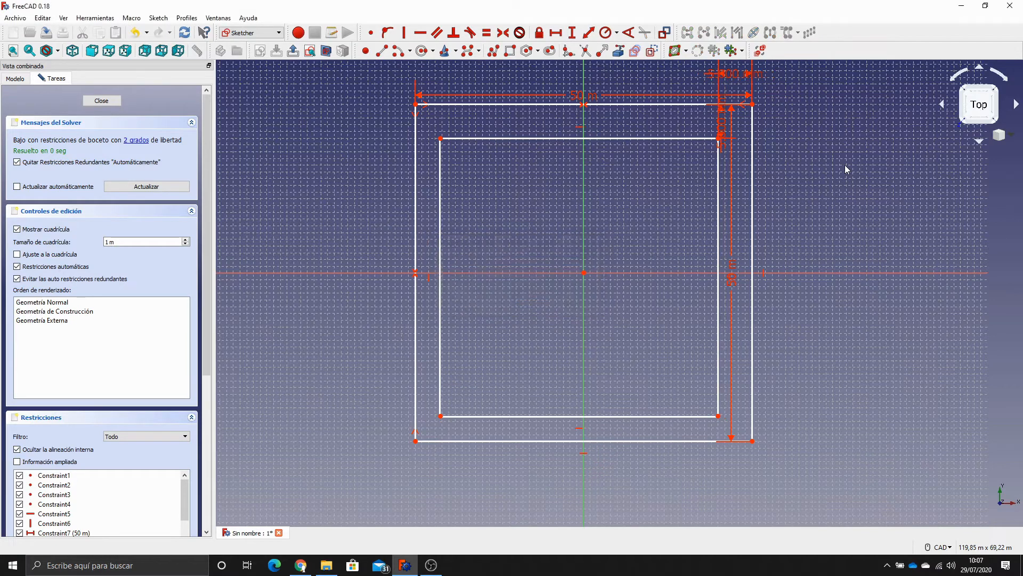
# Constrain the horizontal distance between the bottom-left corners of the inner and outer rectangles to 5000 mm.
pyautogui.click(440, 416)
pyautogui.click(416, 440)
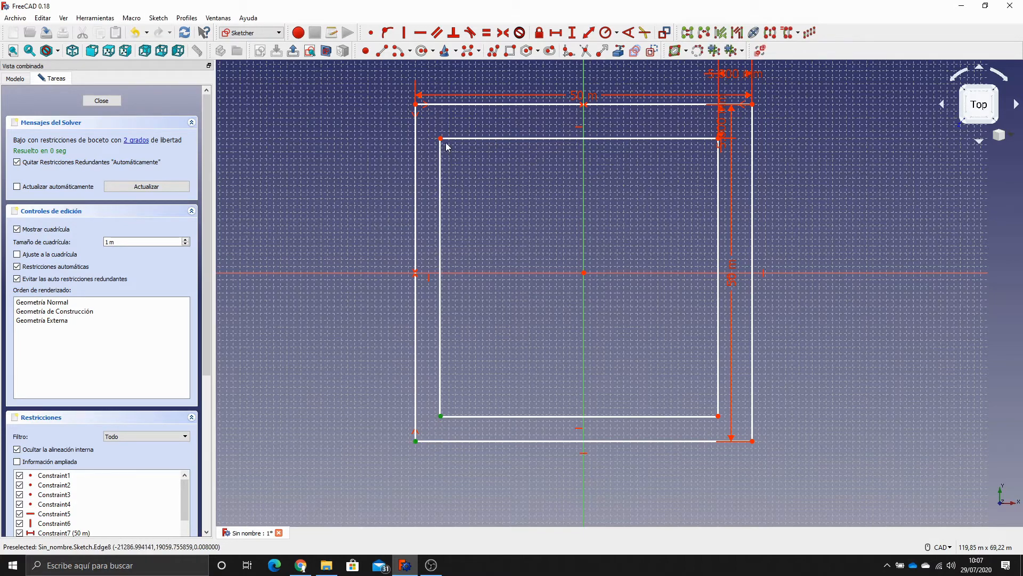
pyautogui.click(556, 34)
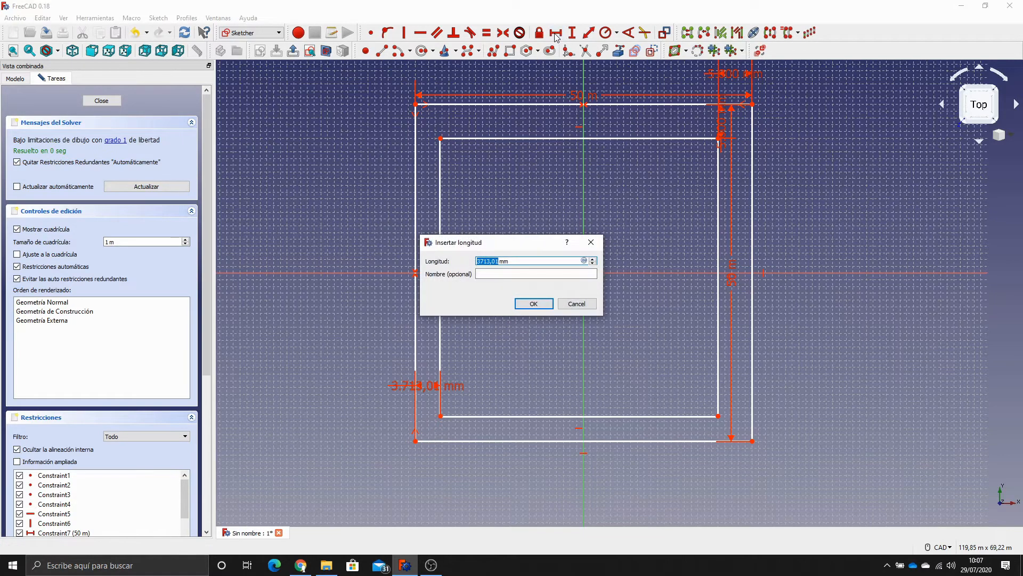
pyautogui.write('5000')
pyautogui.press('Return')
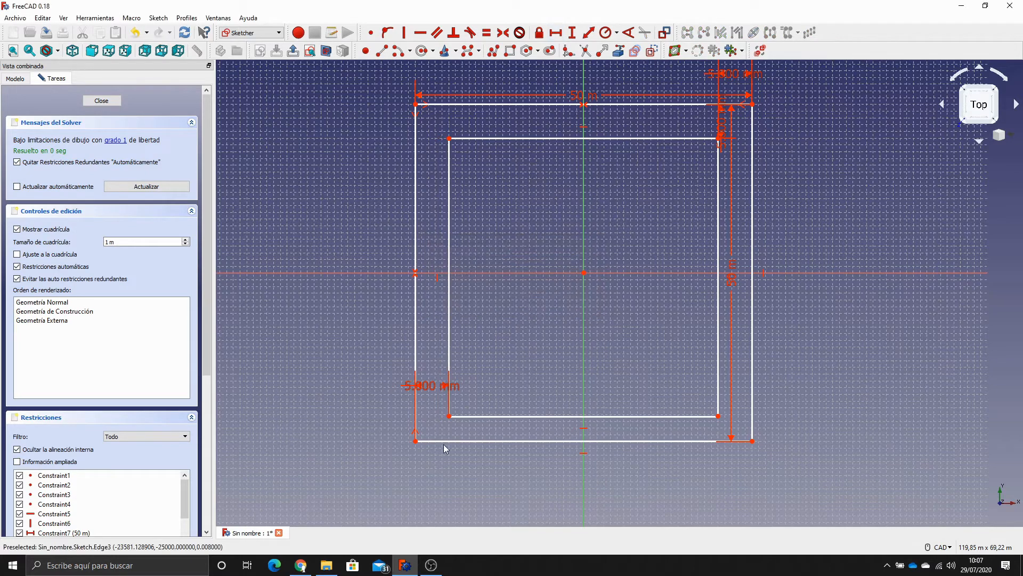
# Constrain the vertical distance between the bottom-left corners of the inner and outer rectangles to 5000 mm.
pyautogui.click(415, 441)
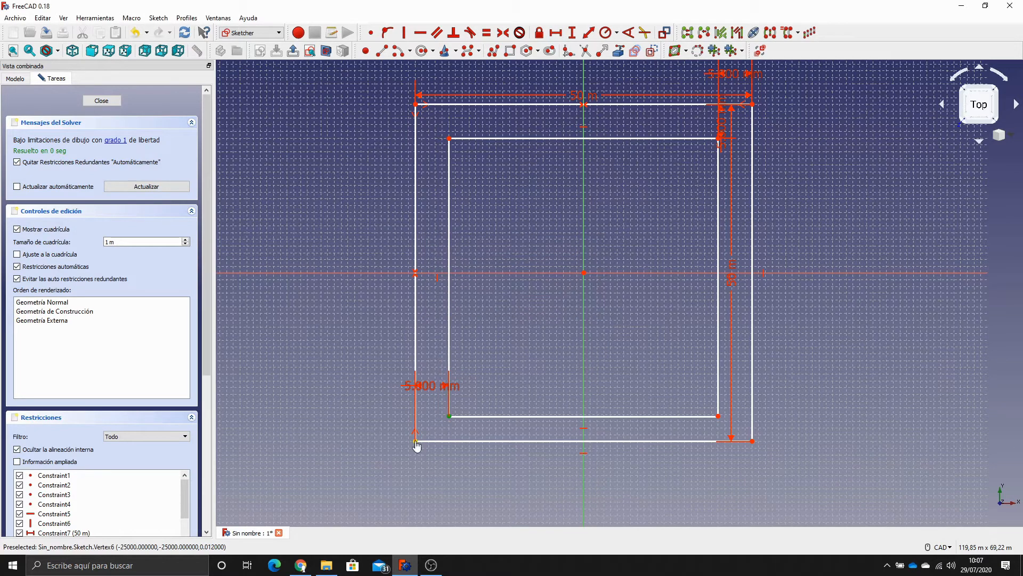
pyautogui.click(572, 33)
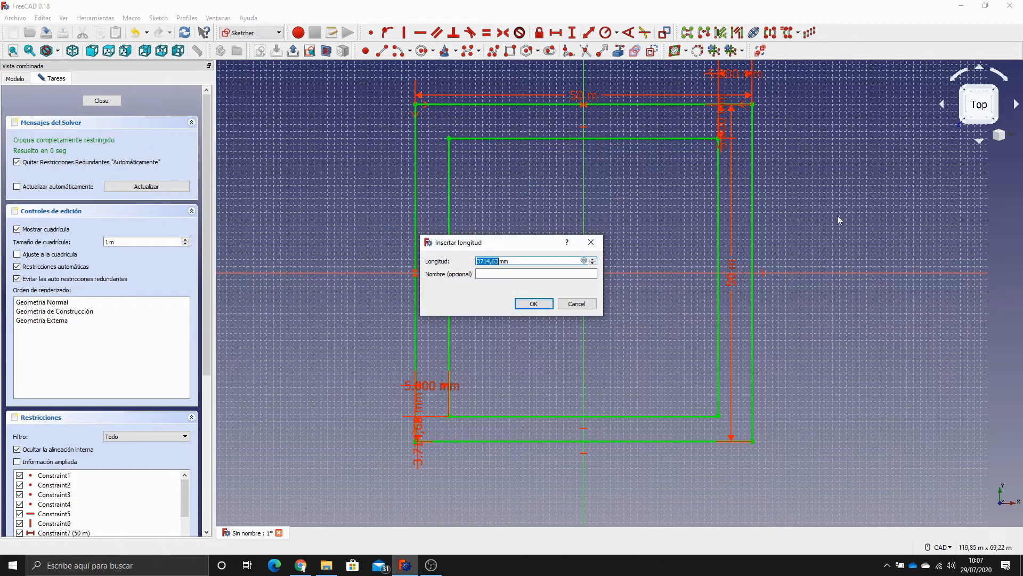
pyautogui.write('5000')
pyautogui.press('Return')
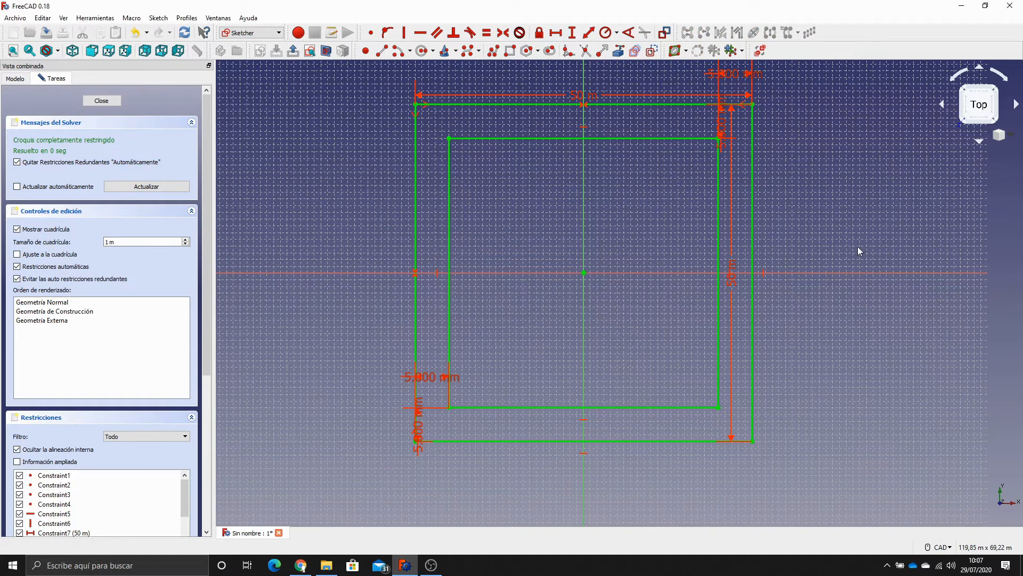
# Close the sketch and pad the square frame profile to a length of 25 m.
pyautogui.click(102, 101)
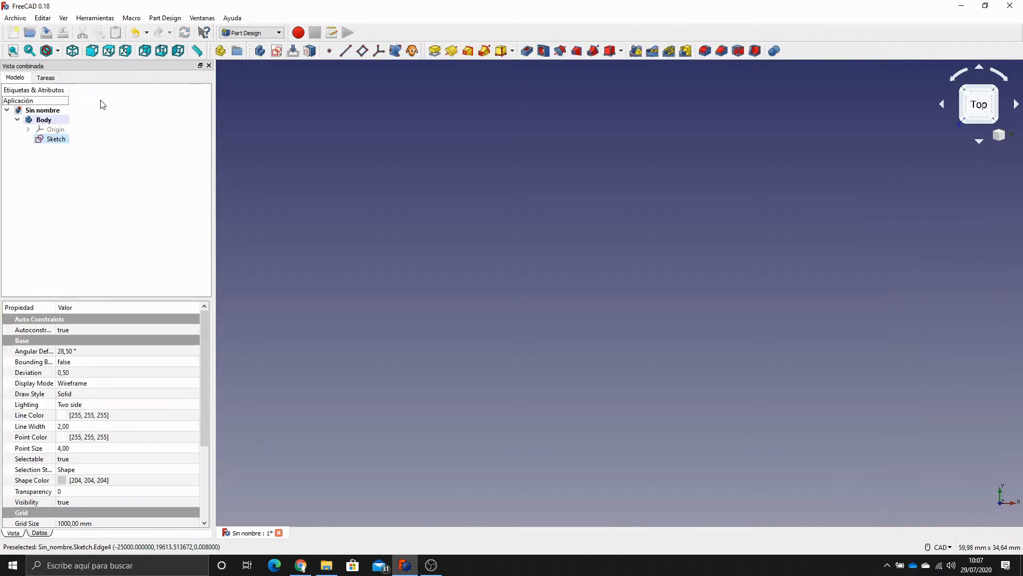
pyautogui.click(33, 51)
pyautogui.click(78, 53)
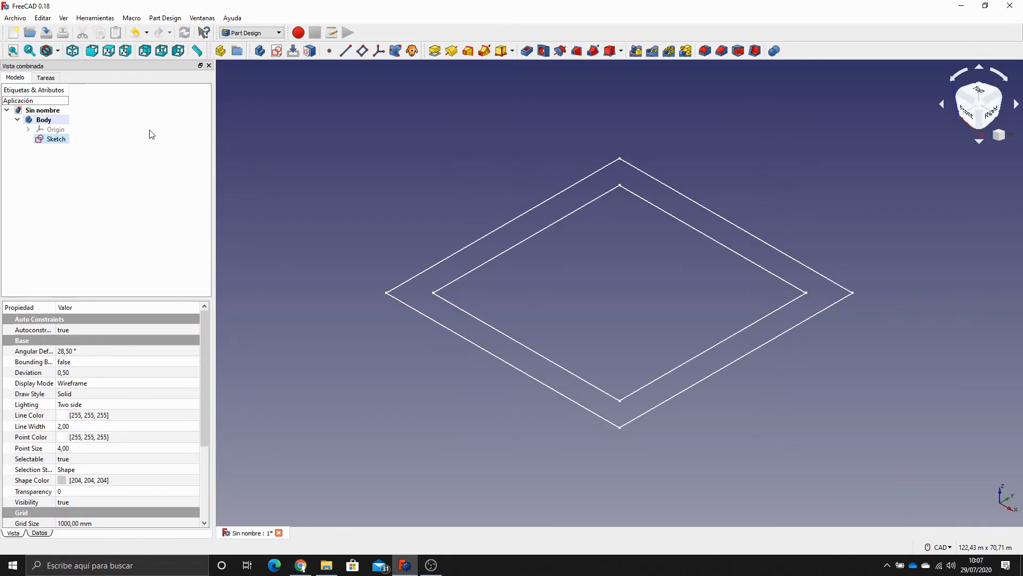
pyautogui.click(435, 51)
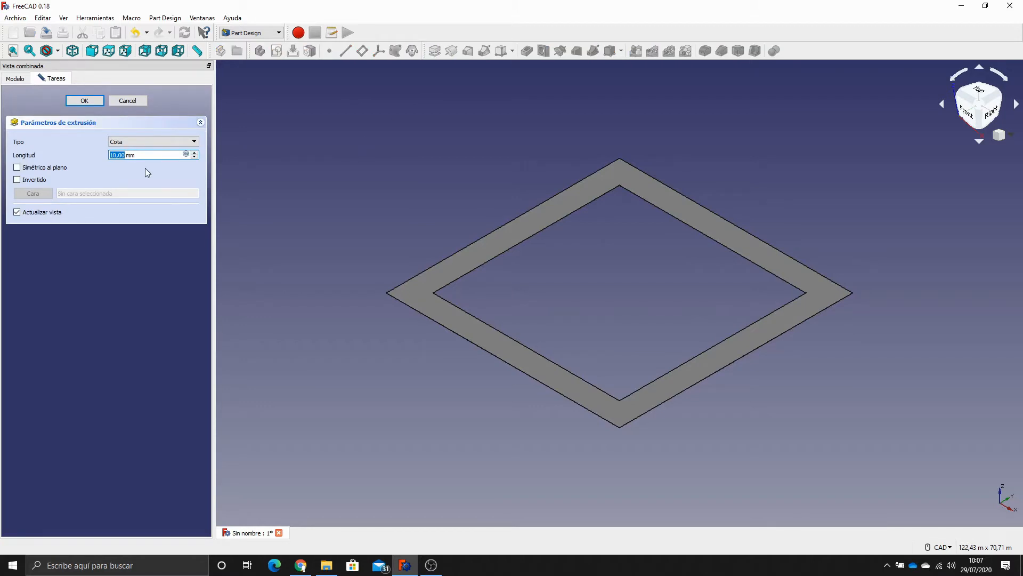
pyautogui.write('25')
pyautogui.press('BackSpace')
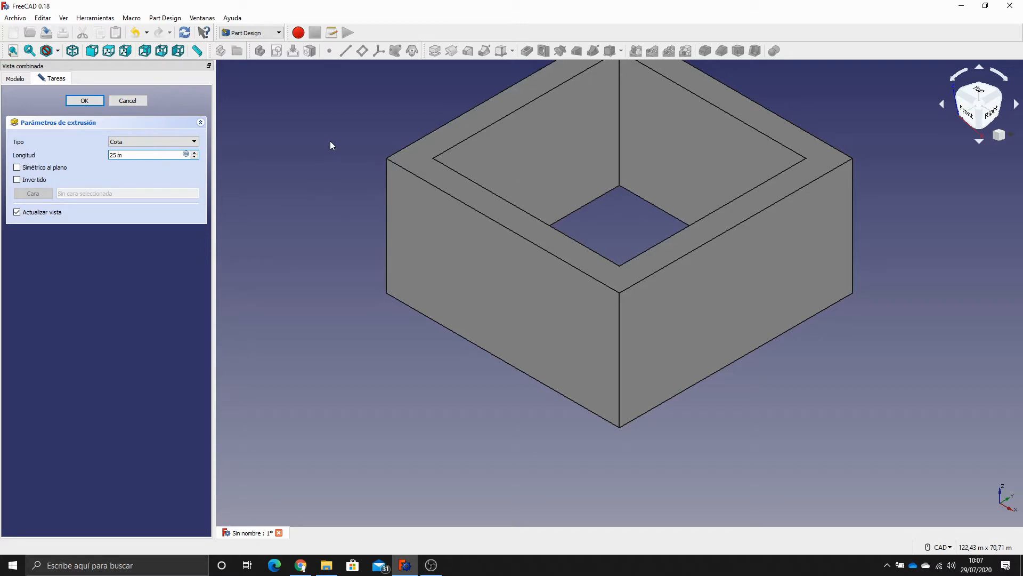
pyautogui.moveTo(330, 141); pyautogui.dragTo(319, 195, button='middle')
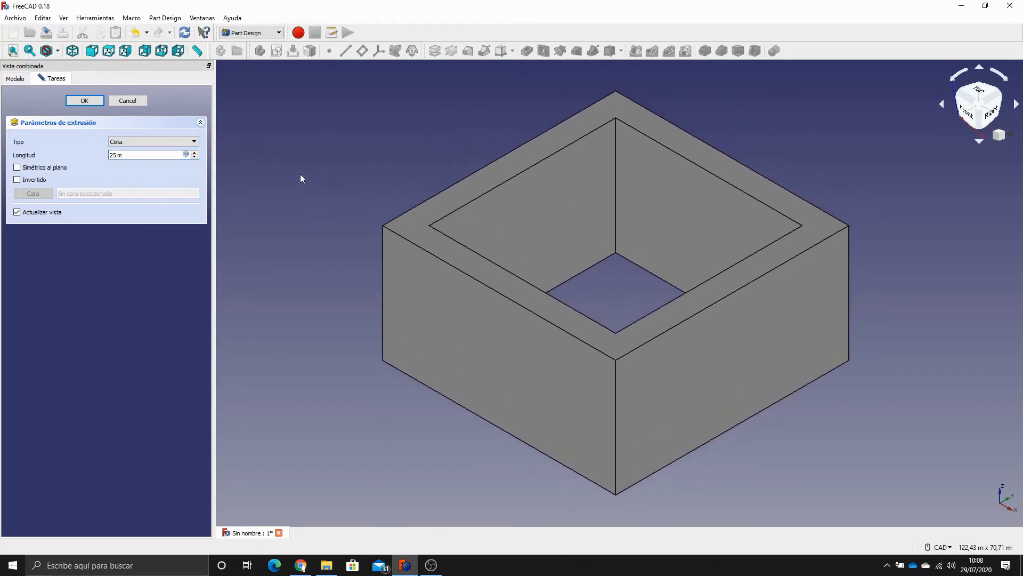
pyautogui.click(85, 100)
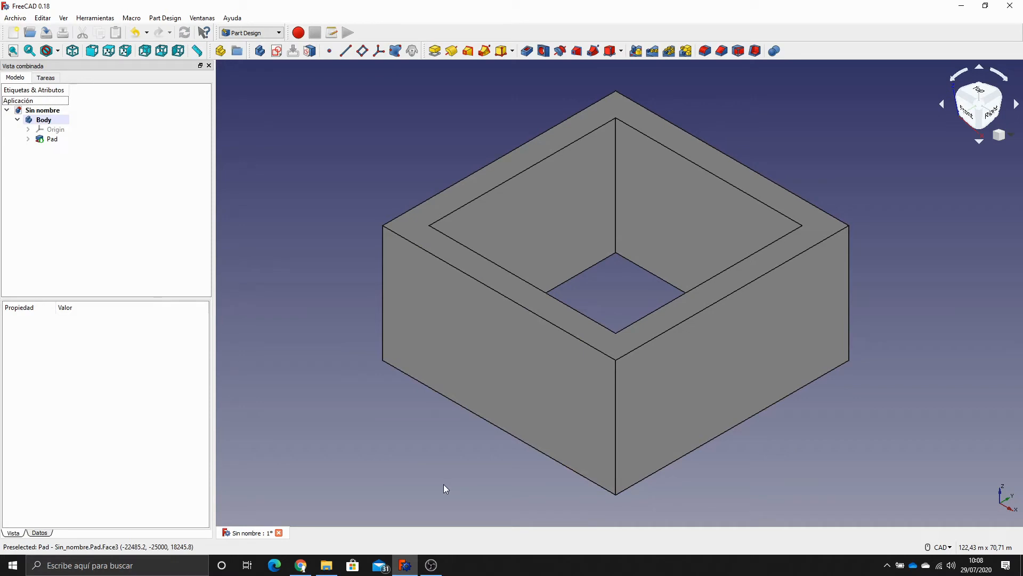
# Create a sketch on the bottom face of the padded frame and set its grid size to 1000 mm.
pyautogui.click(161, 51)
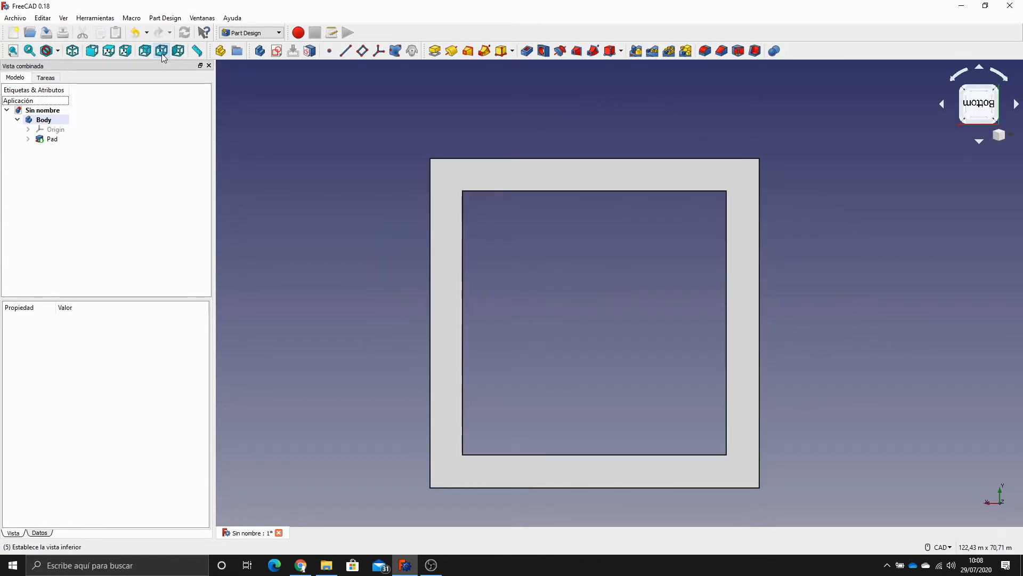
pyautogui.click(526, 183)
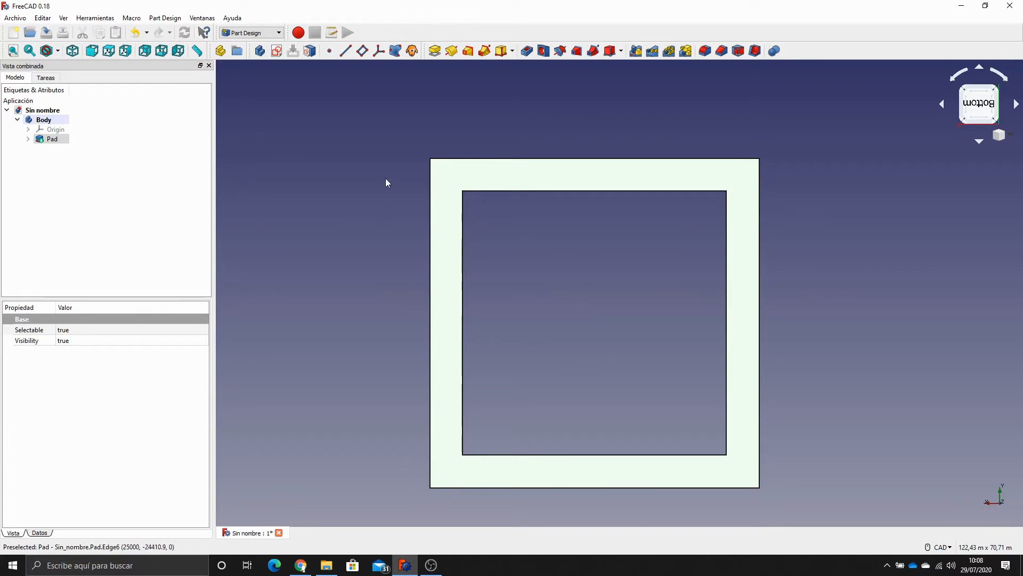
pyautogui.click(276, 51)
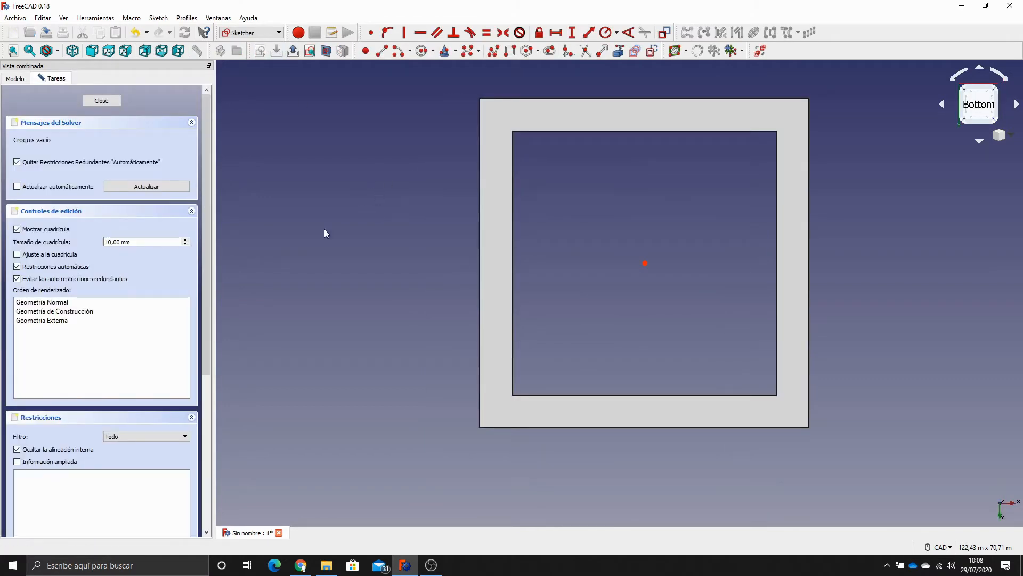
pyautogui.click(112, 242)
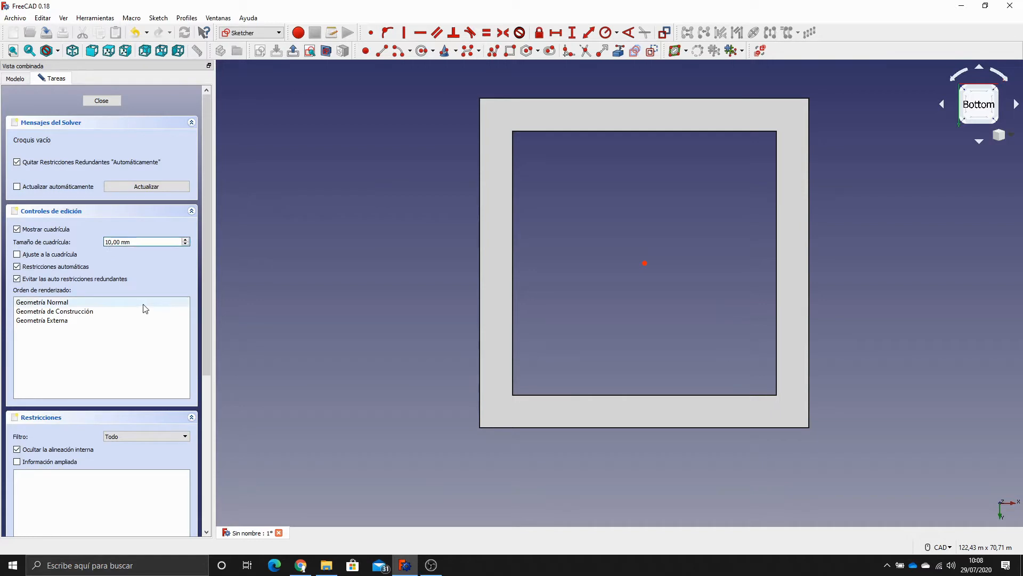
pyautogui.write('00')
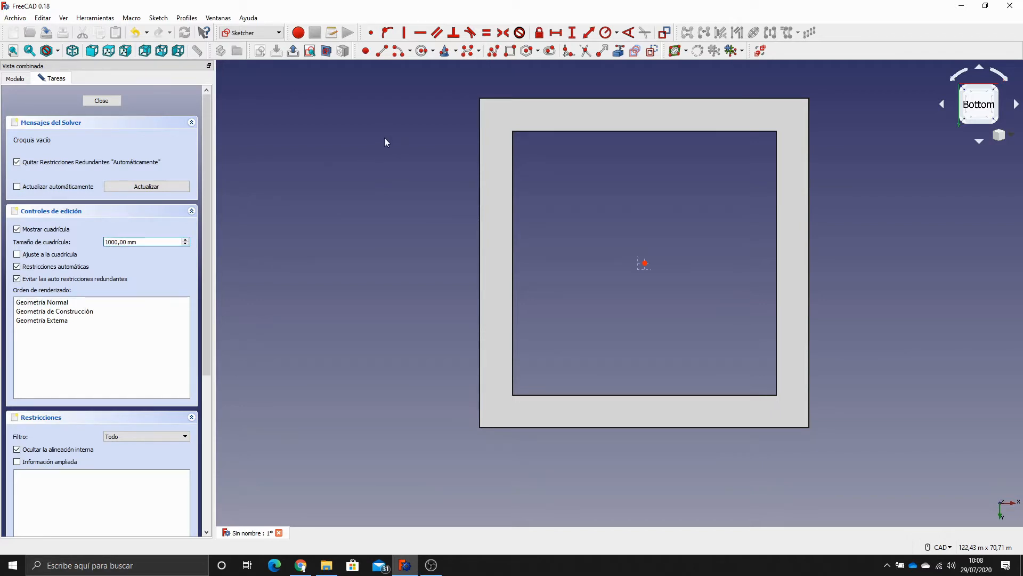
# Link the left and right outer edges of the frame's bottom face into the sketch as external geometry.
pyautogui.click(617, 51)
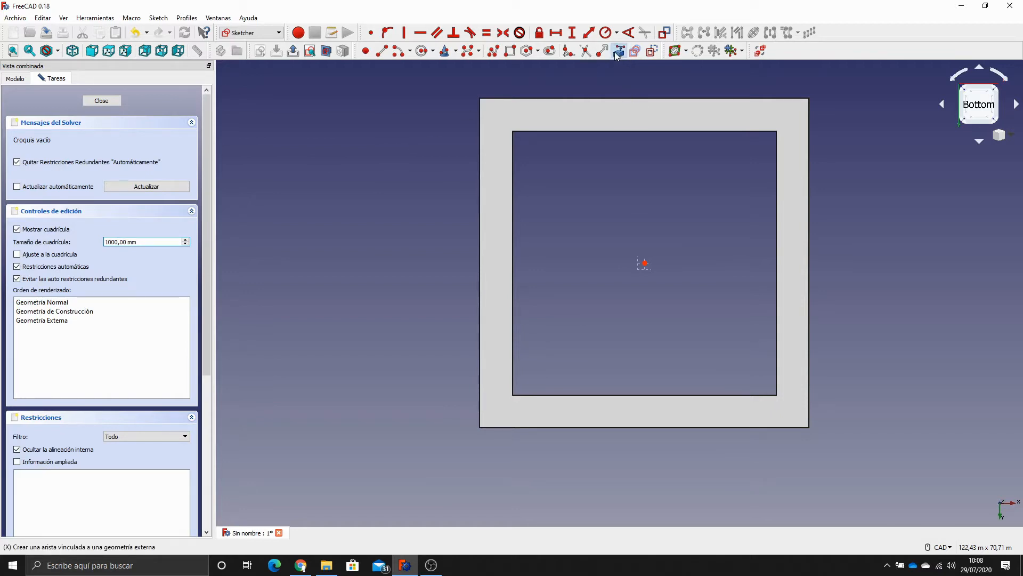
pyautogui.click(479, 155)
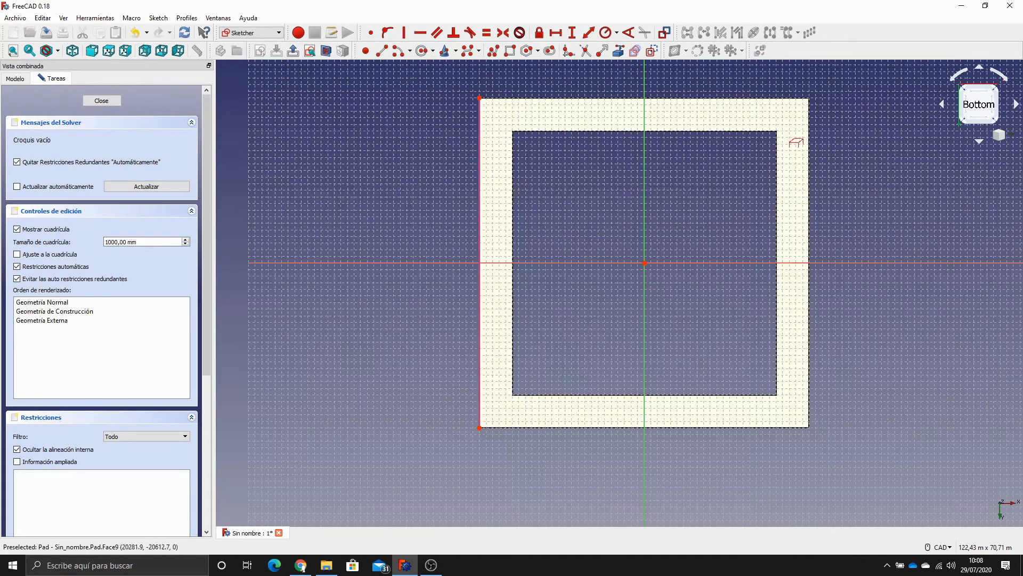
pyautogui.click(809, 195)
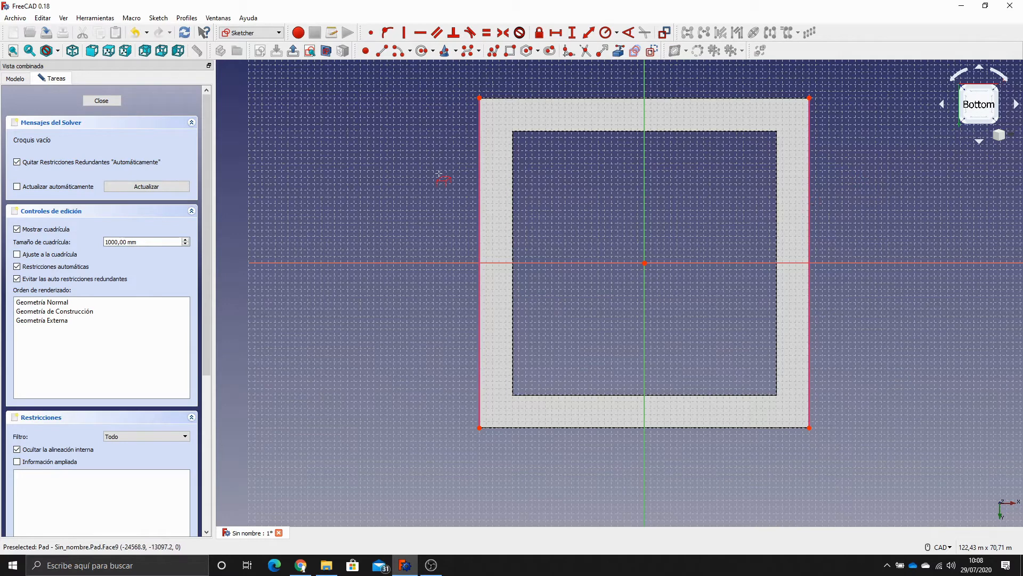
pyautogui.press('Escape')
pyautogui.moveTo(398, 142); pyautogui.dragTo(383, 183, button='middle')
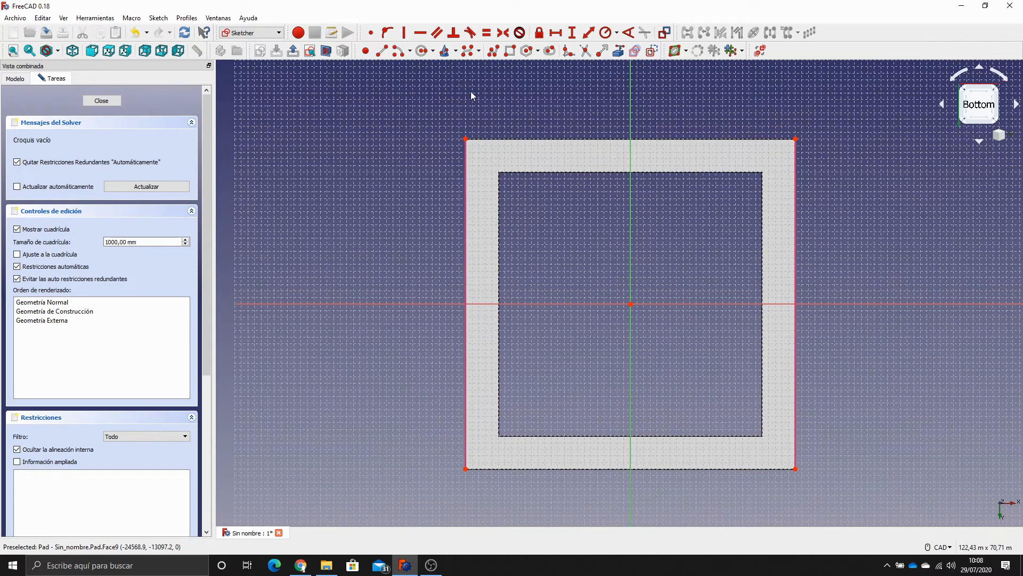
# Link the left and right edges of the frame's inner opening into the sketch as external geometry.
pyautogui.click(422, 50)
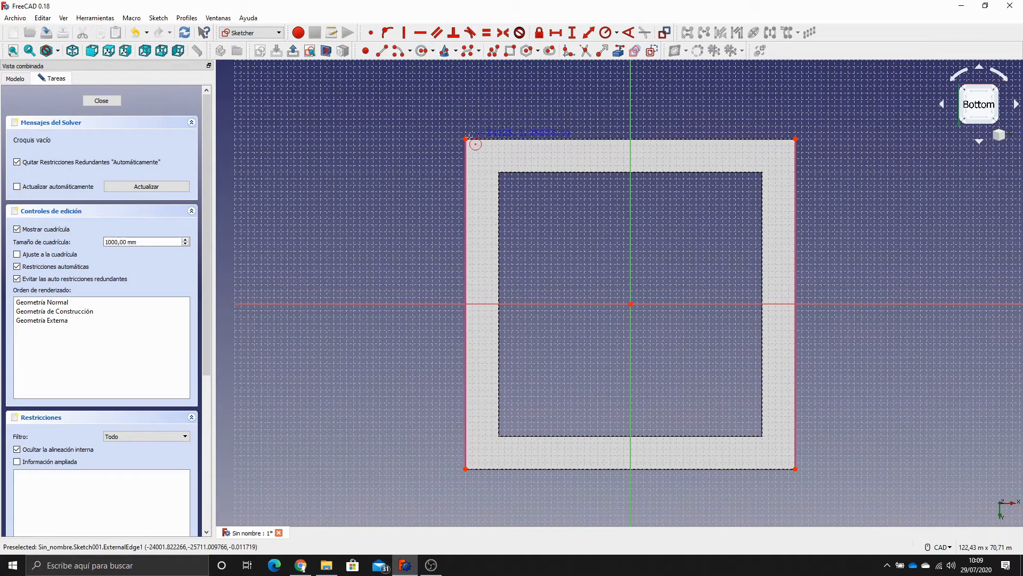
pyautogui.press('Escape')
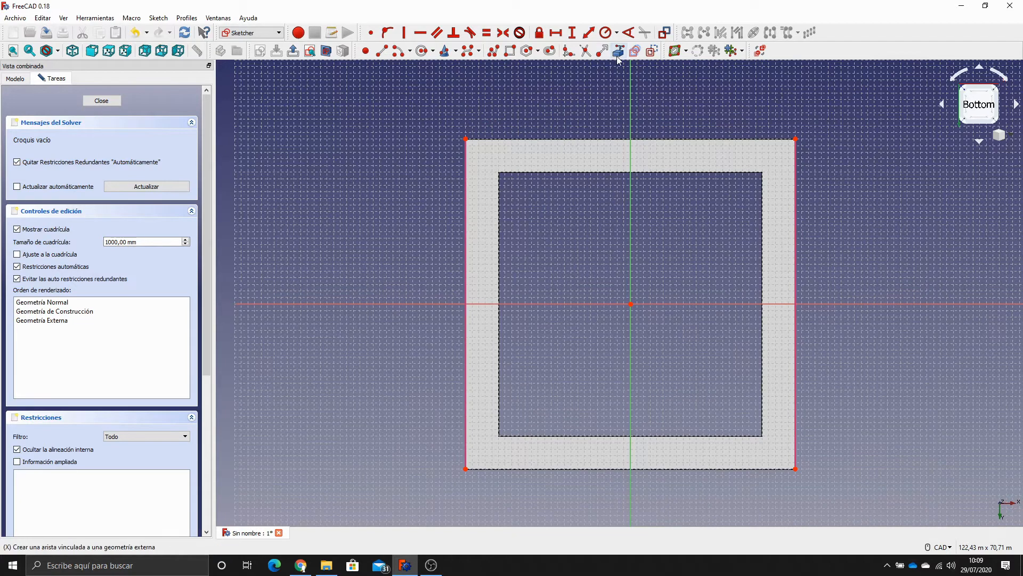
pyautogui.click(422, 51)
pyautogui.click(500, 239)
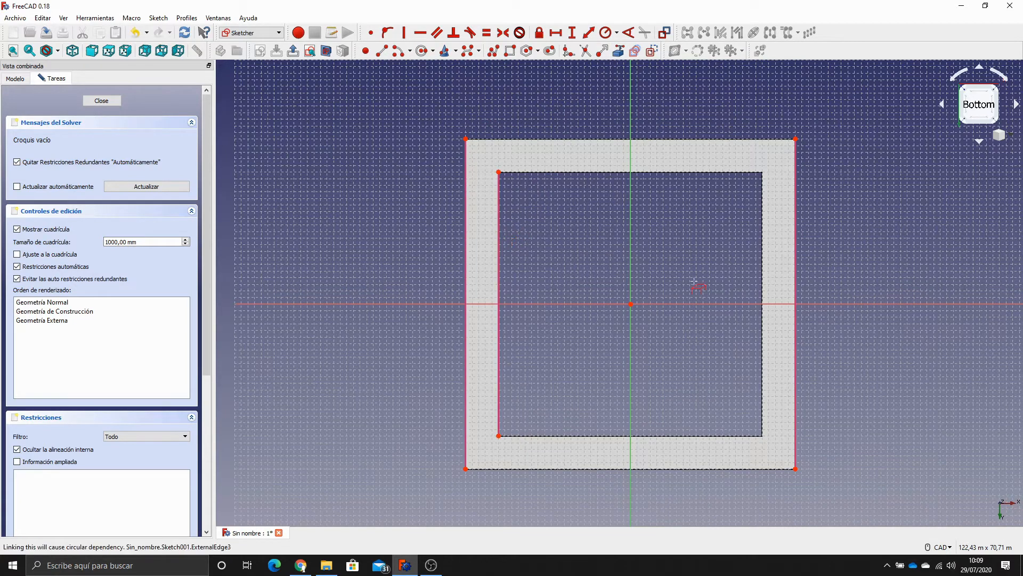
pyautogui.click(763, 273)
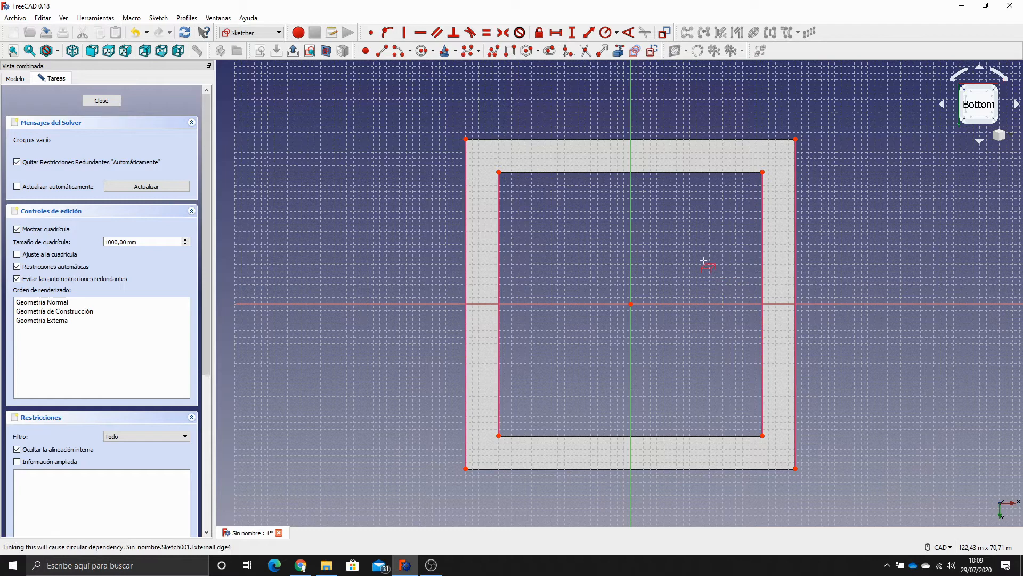
pyautogui.rightClick(405, 197)
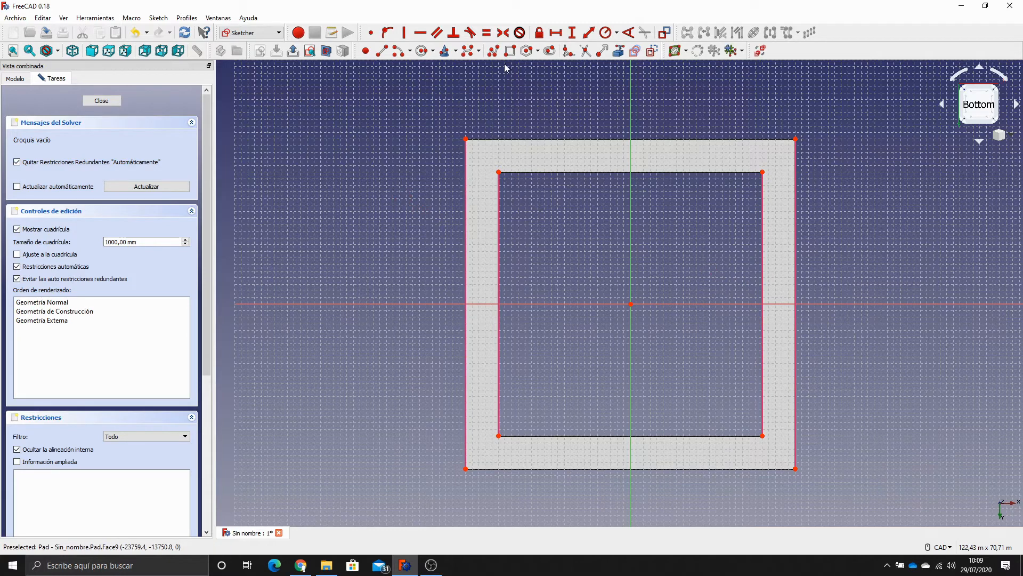
# Draw circles centred on the frame's two left outer corners, each passing through the adjacent inner opening corner.
pyautogui.click(423, 52)
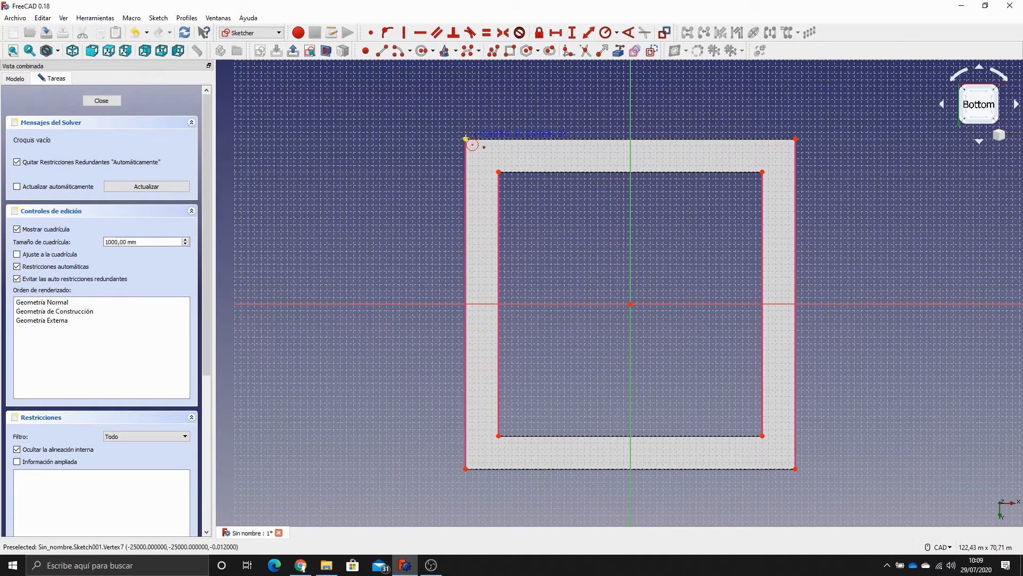
pyautogui.click(466, 139)
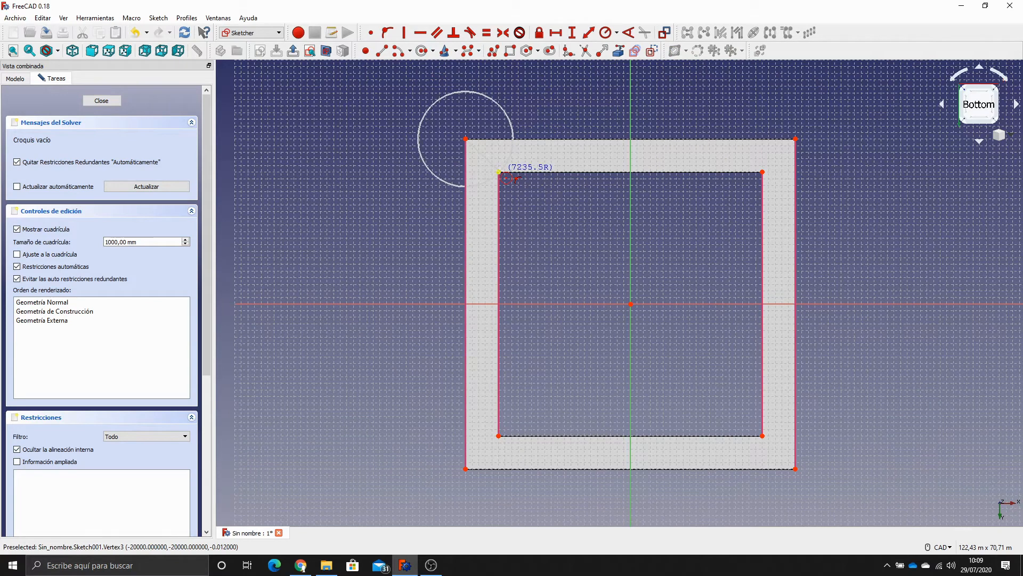
pyautogui.click(507, 178)
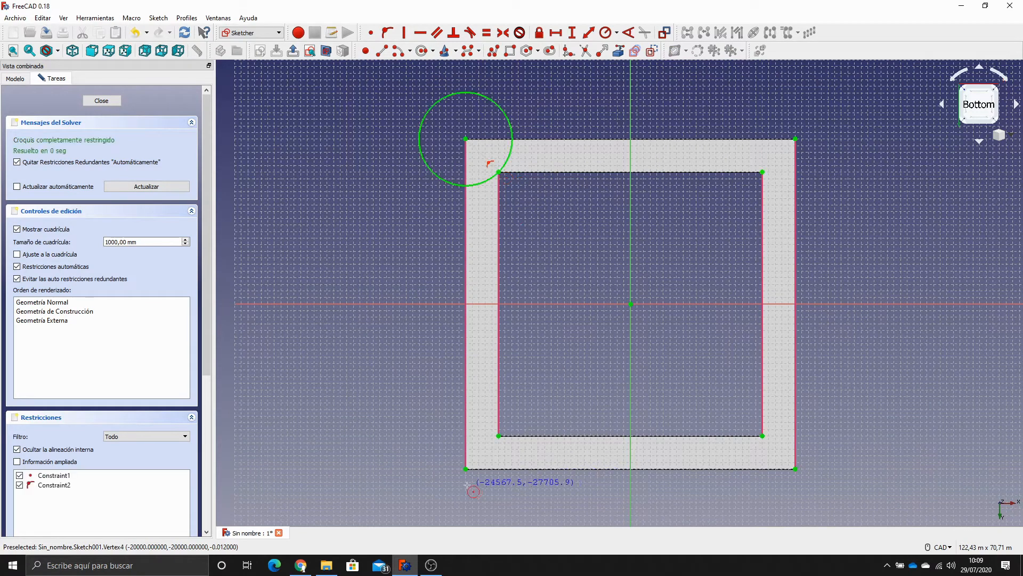
pyautogui.click(466, 468)
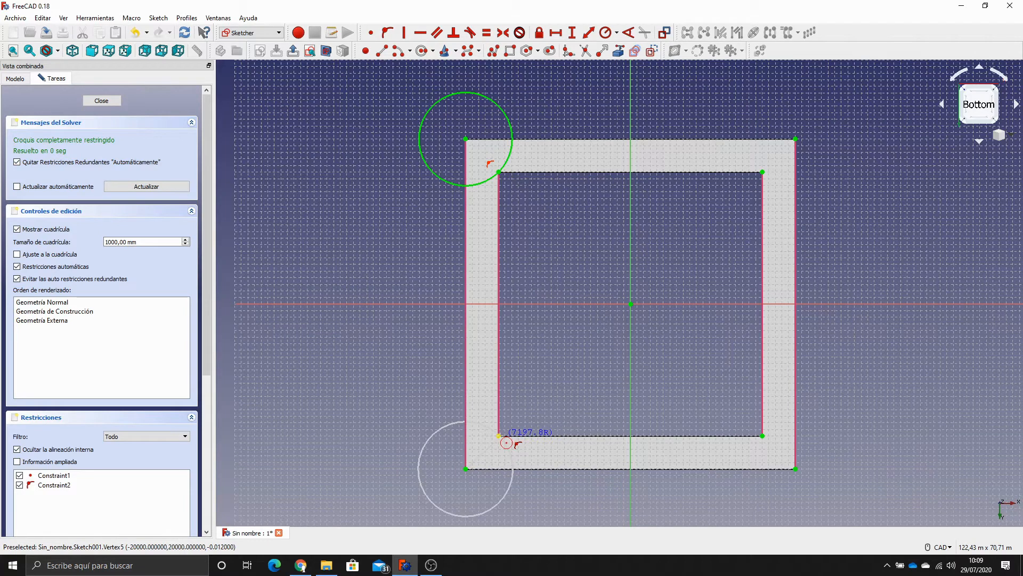
pyautogui.click(499, 436)
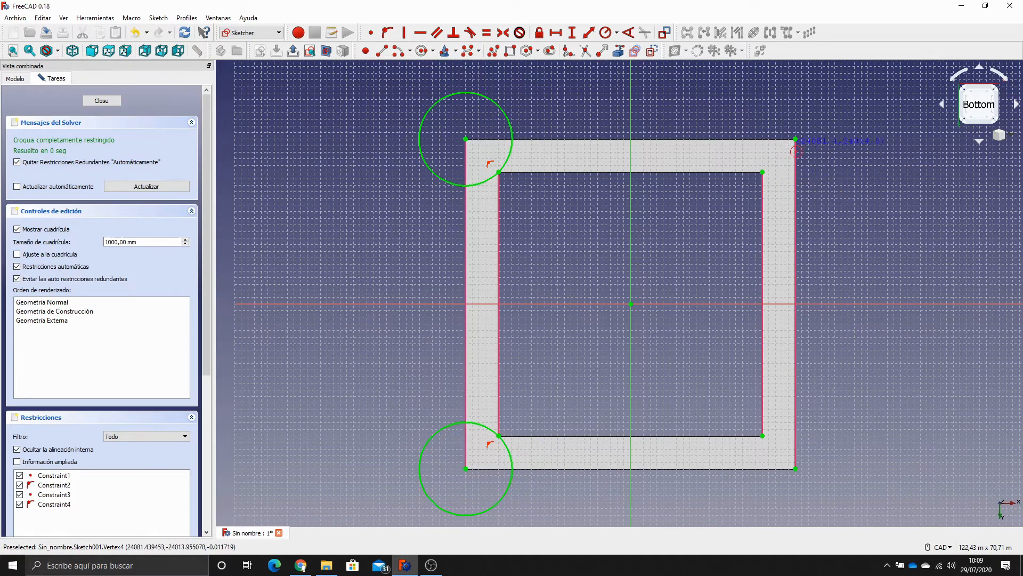
pyautogui.click(796, 139)
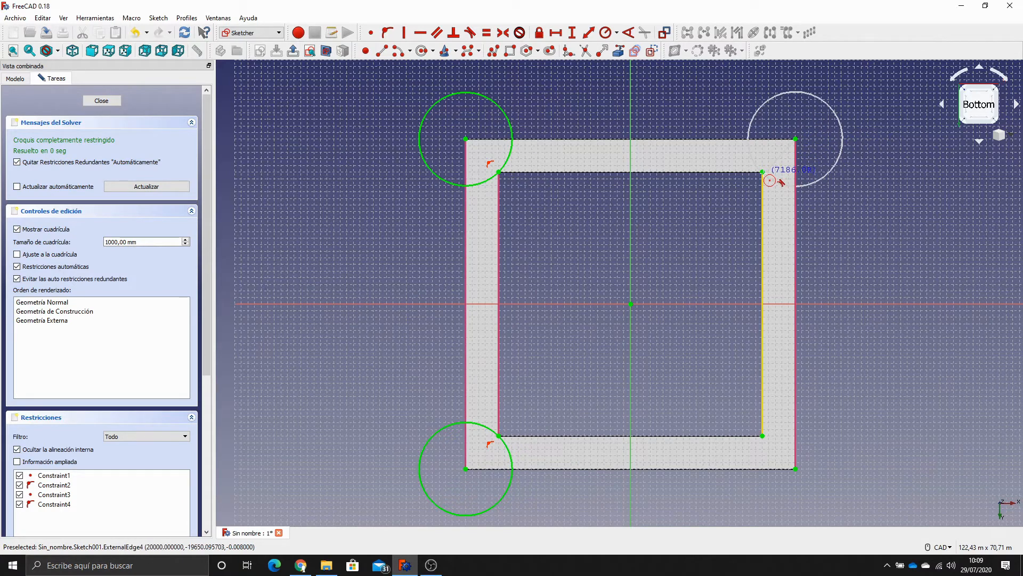
pyautogui.click(763, 140)
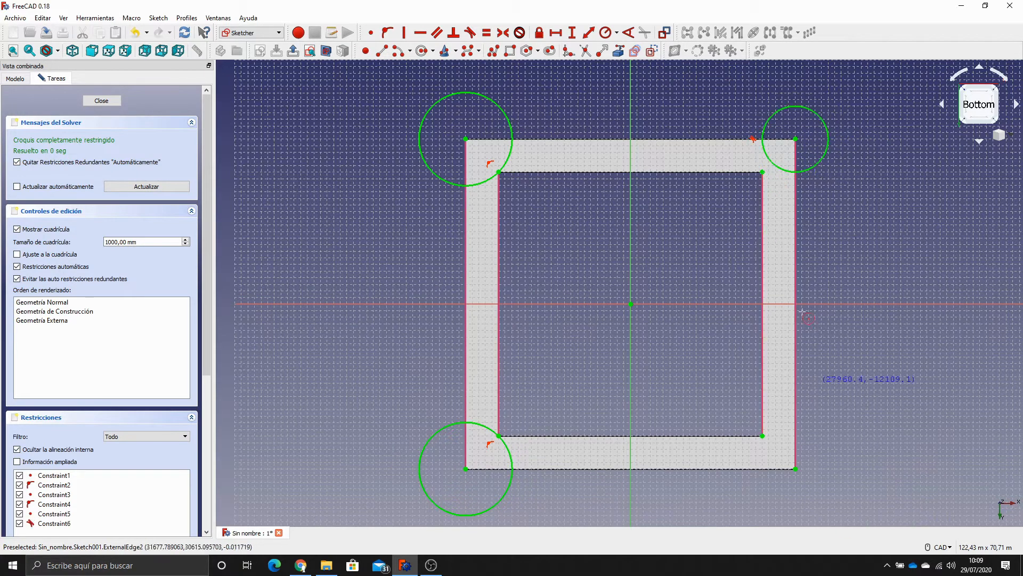
pyautogui.rightClick(821, 169)
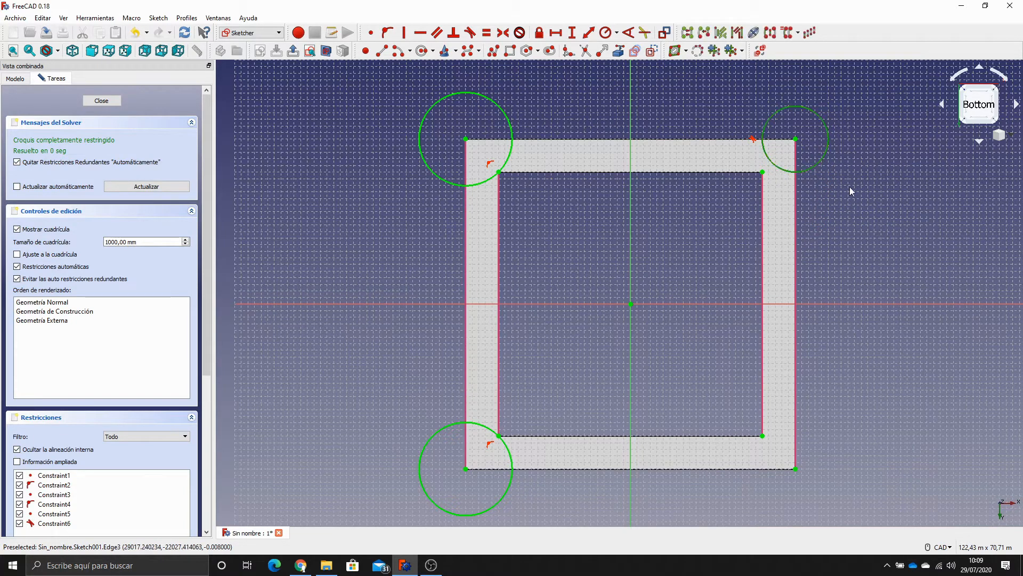
pyautogui.hotkey('ctrl', 'z')
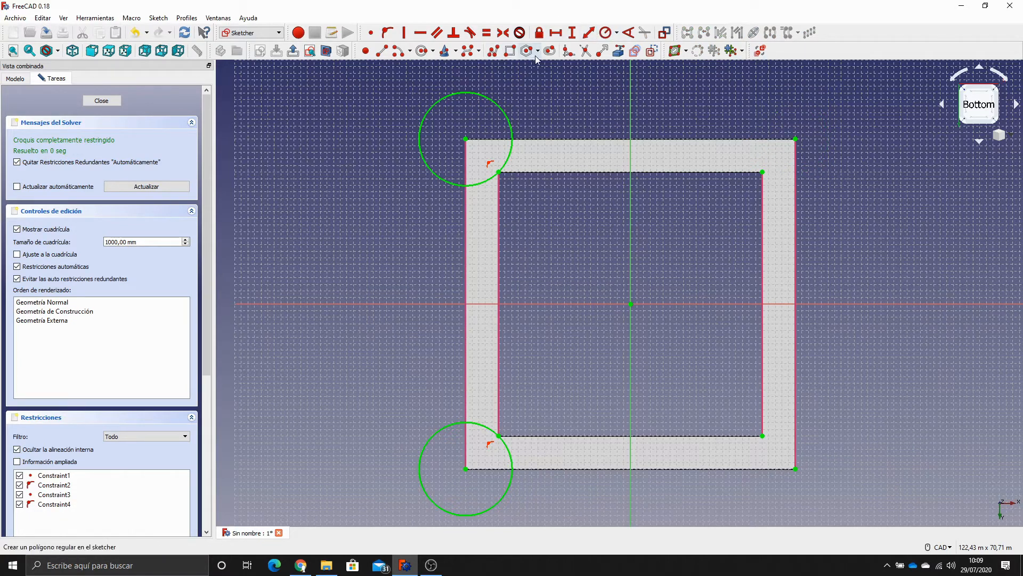
# Draw circles centred on the frame's two right outer corners, each passing through the adjacent inner opening corner.
pyautogui.click(423, 51)
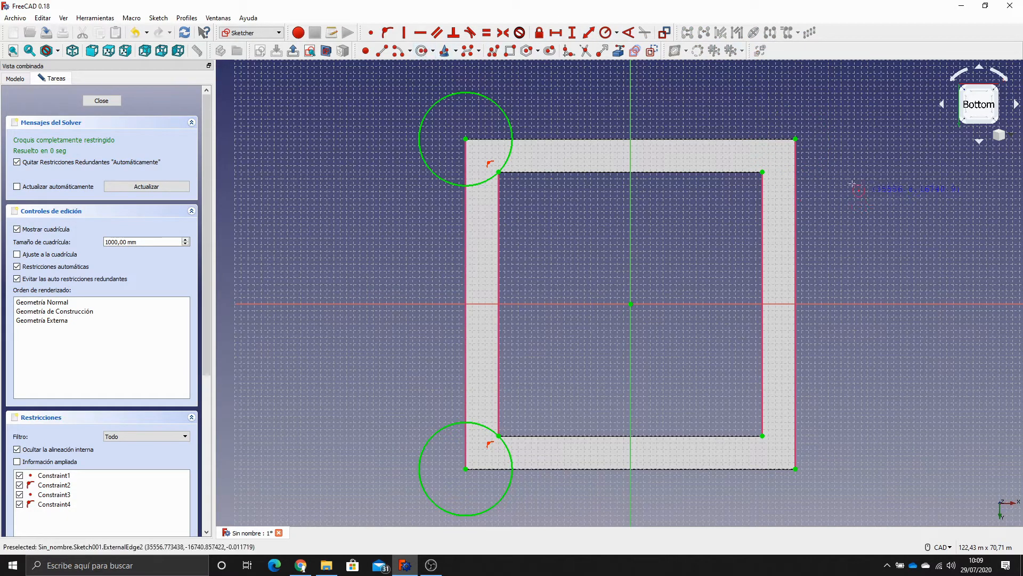
pyautogui.click(795, 139)
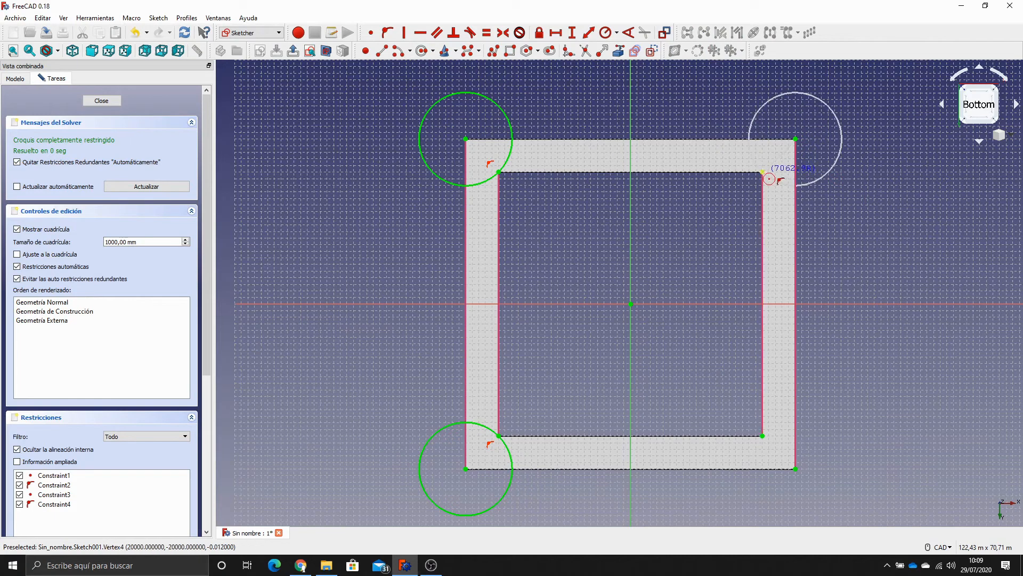
pyautogui.click(762, 172)
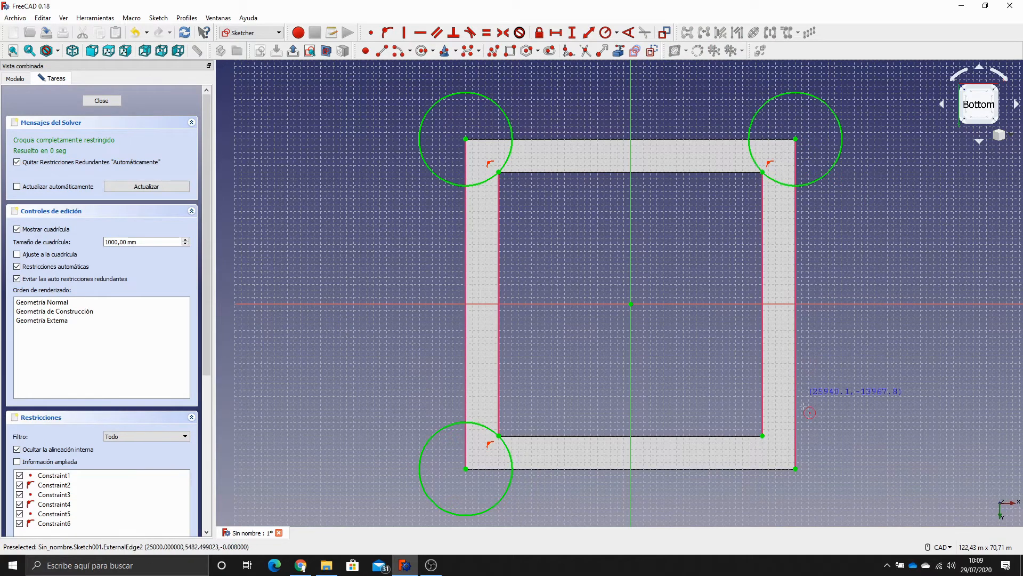
pyautogui.click(795, 469)
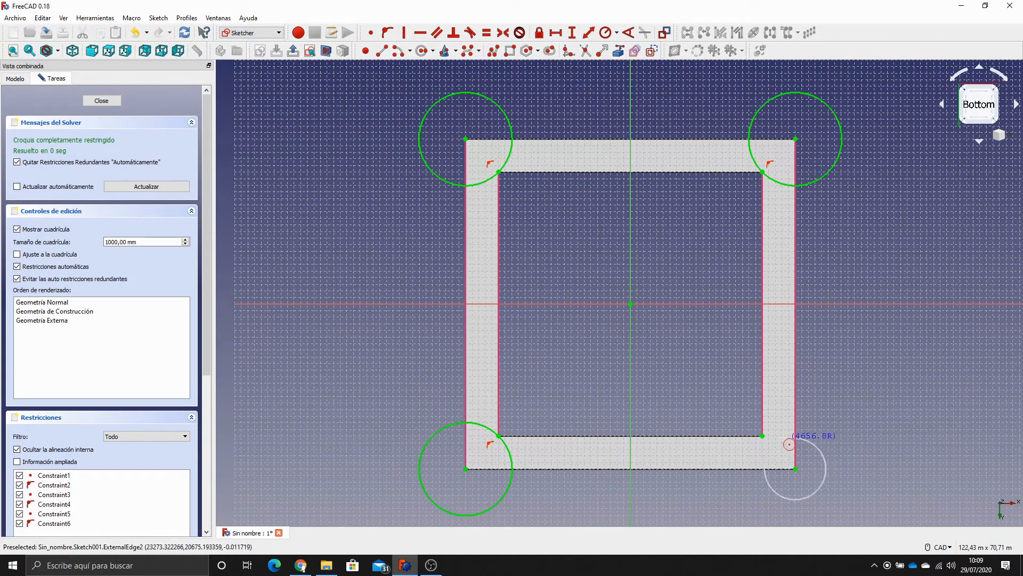
pyautogui.click(763, 436)
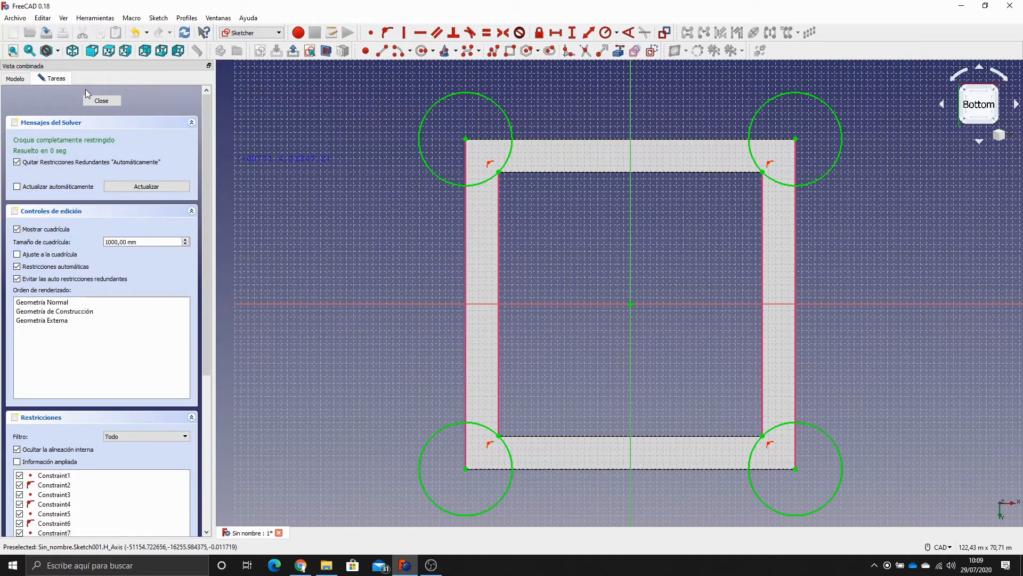
# Close the sketch and start a pad of the four corner circles with a length of 30 m.
pyautogui.click(101, 101)
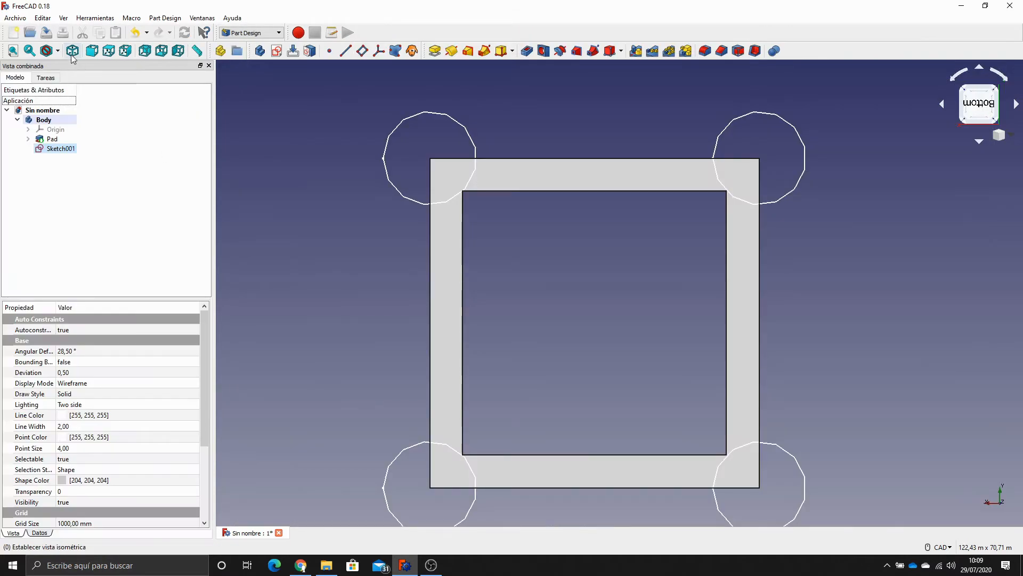
pyautogui.click(69, 54)
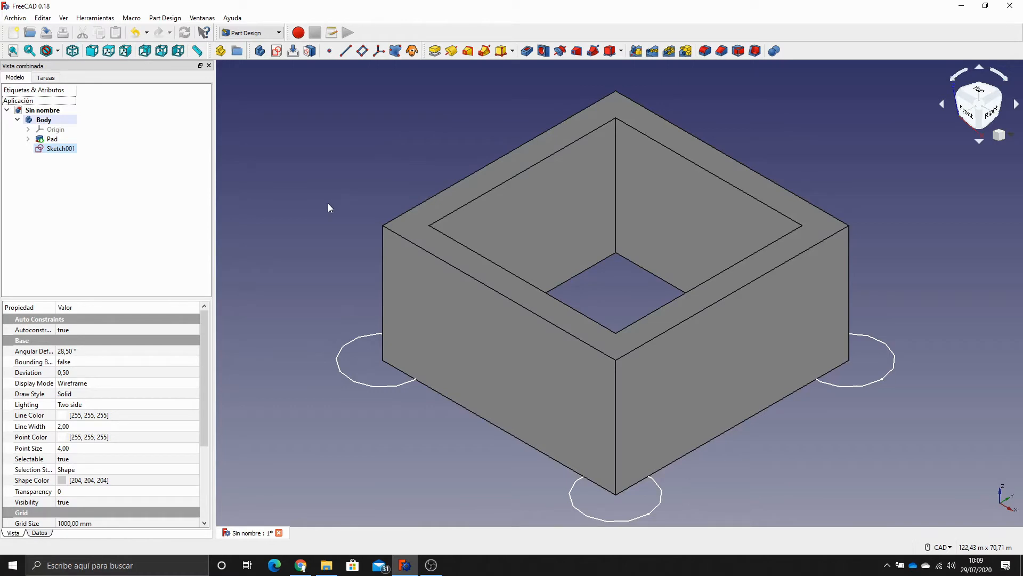
pyautogui.click(59, 149)
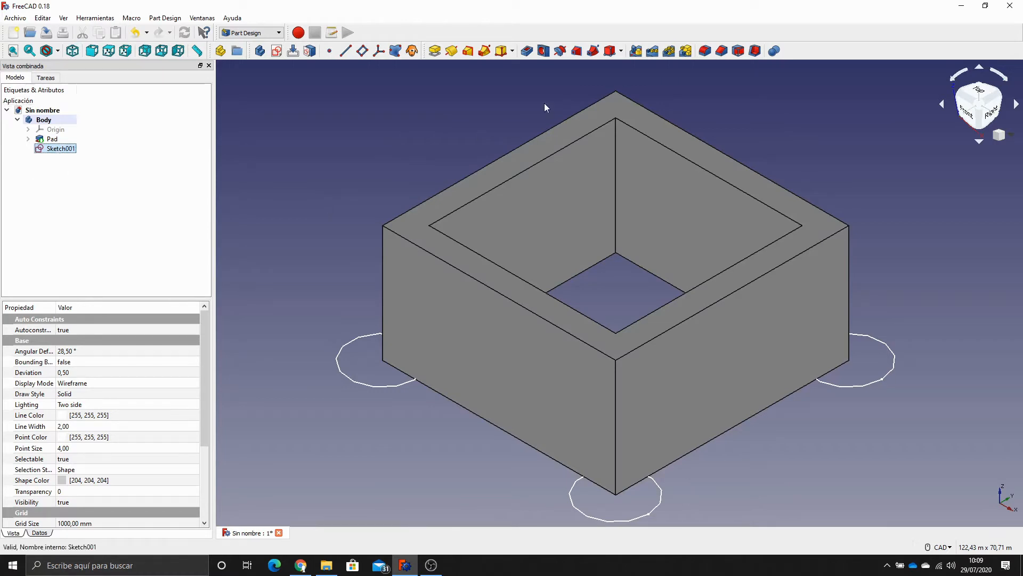
pyautogui.click(436, 52)
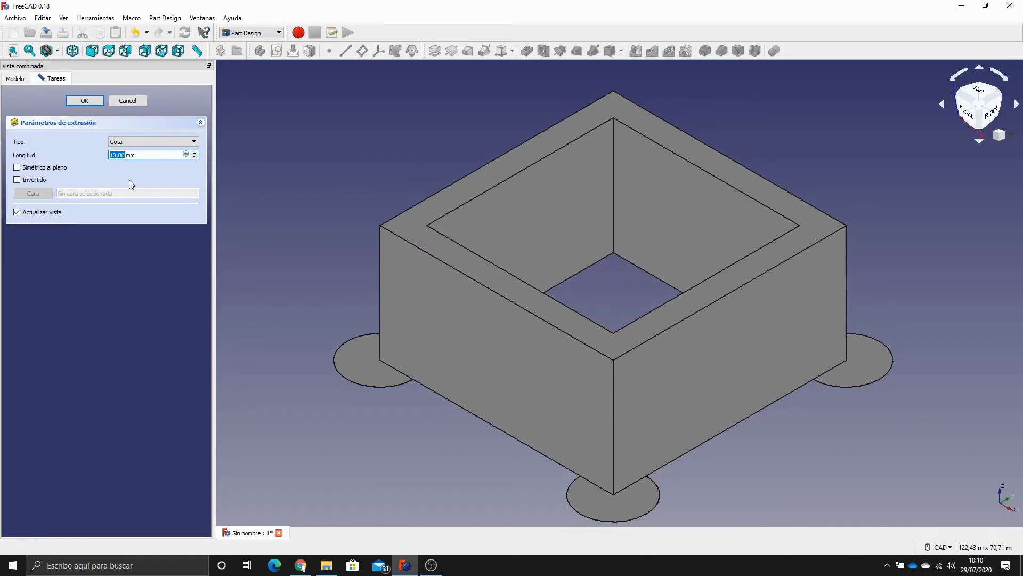
pyautogui.write('30')
pyautogui.press('BackSpace')
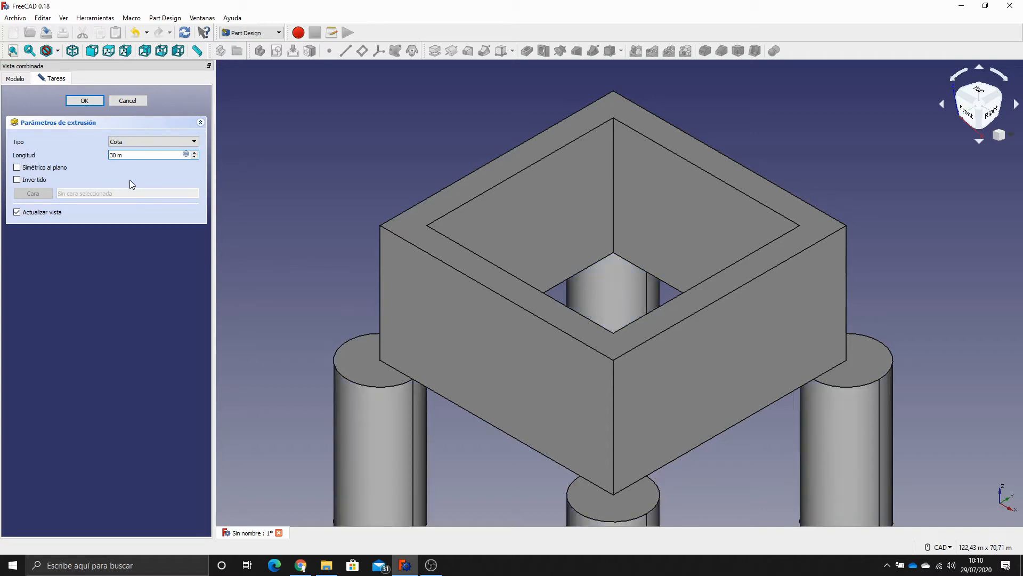
# Reverse the pad direction, set the corner towers' length to 40 m, and accept the pad.
pyautogui.click(36, 180)
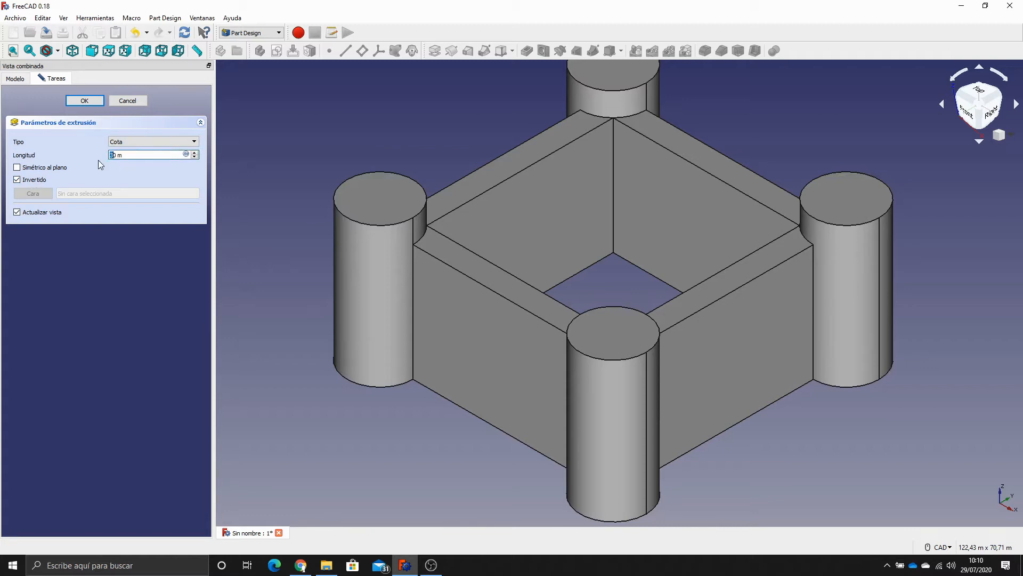
pyautogui.write('4')
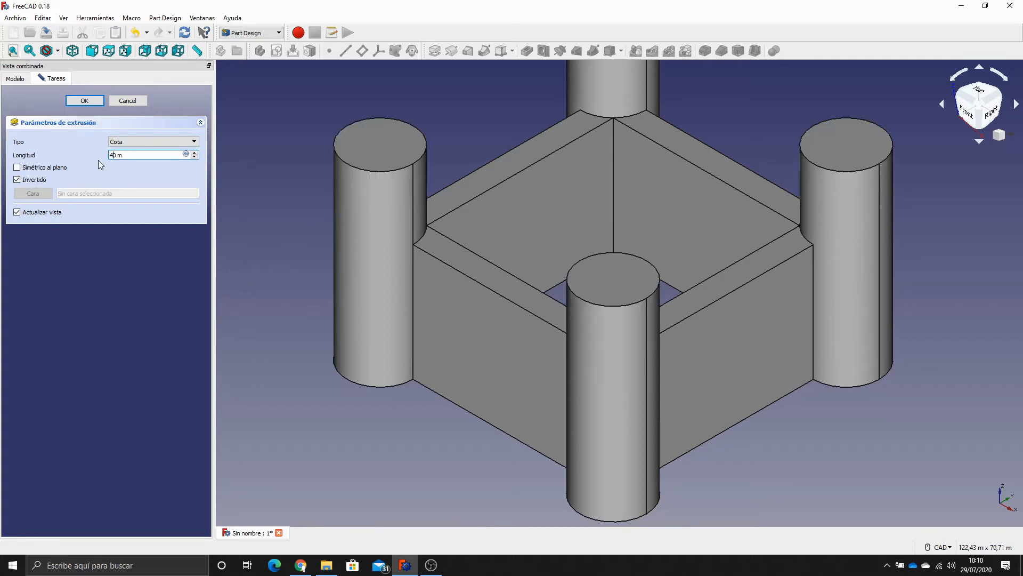
pyautogui.click(17, 180)
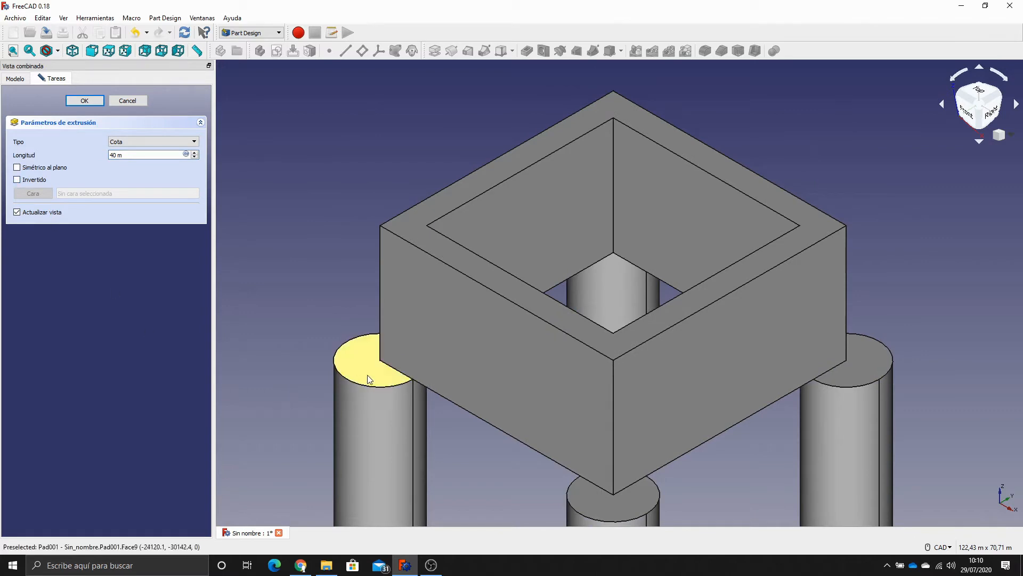
pyautogui.click(17, 180)
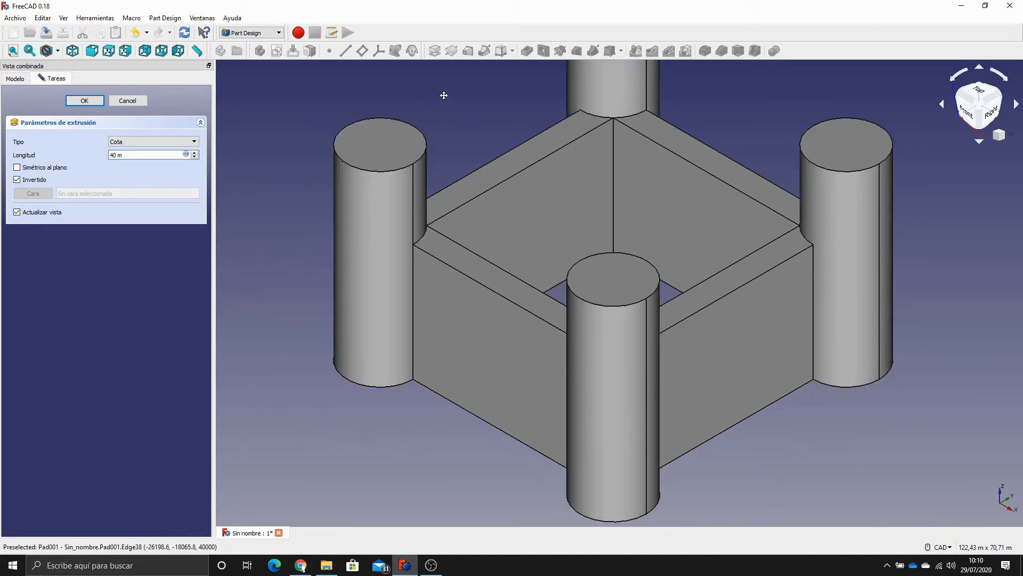
pyautogui.scroll(-3, 440, 124)
pyautogui.moveTo(446, 105); pyautogui.dragTo(459, 165, button='middle')
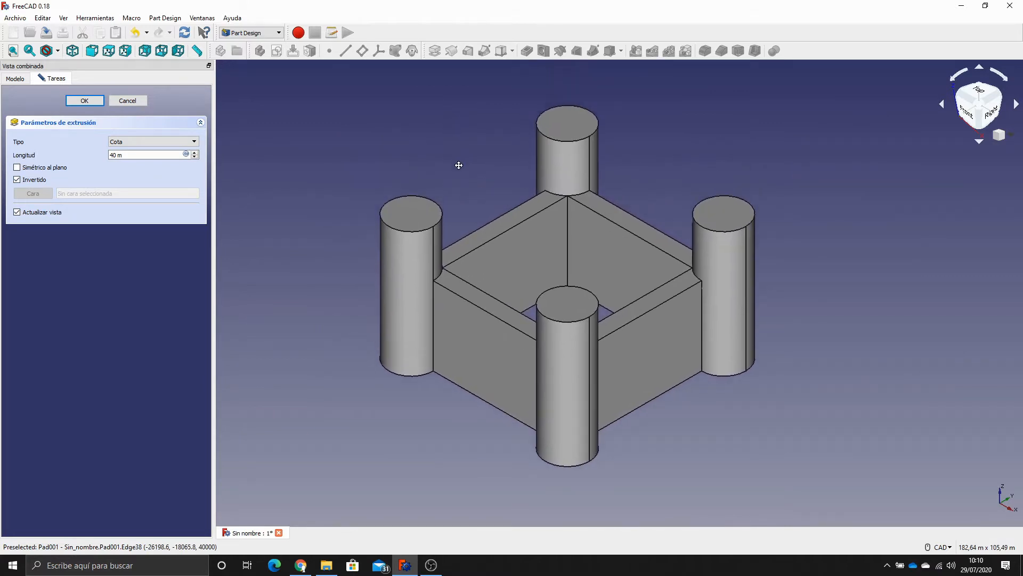
pyautogui.click(85, 101)
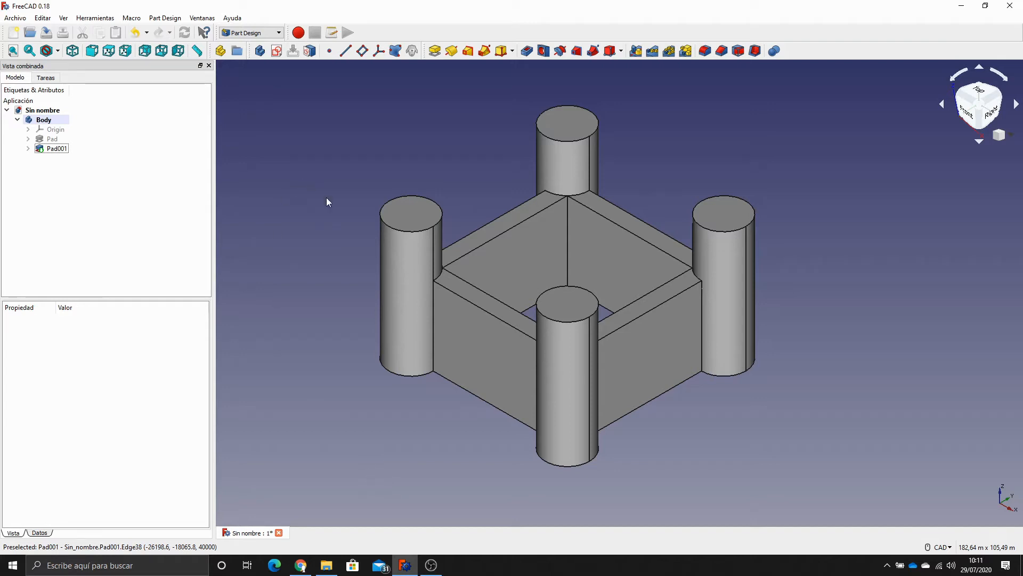
# Create a sketch on the top face of the front-left tower and set its grid size to 1000 mm.
pyautogui.click(421, 218)
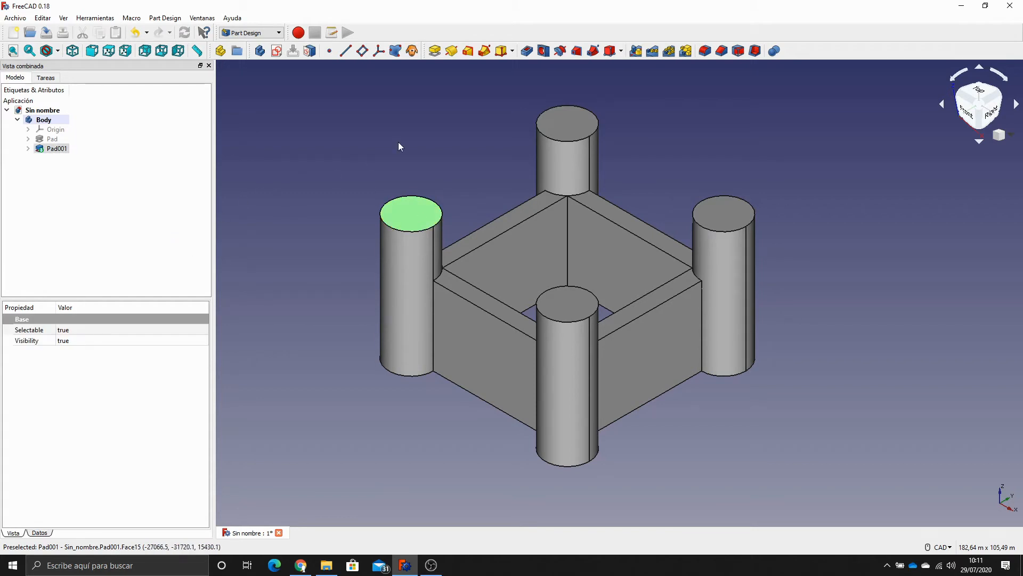
pyautogui.click(277, 50)
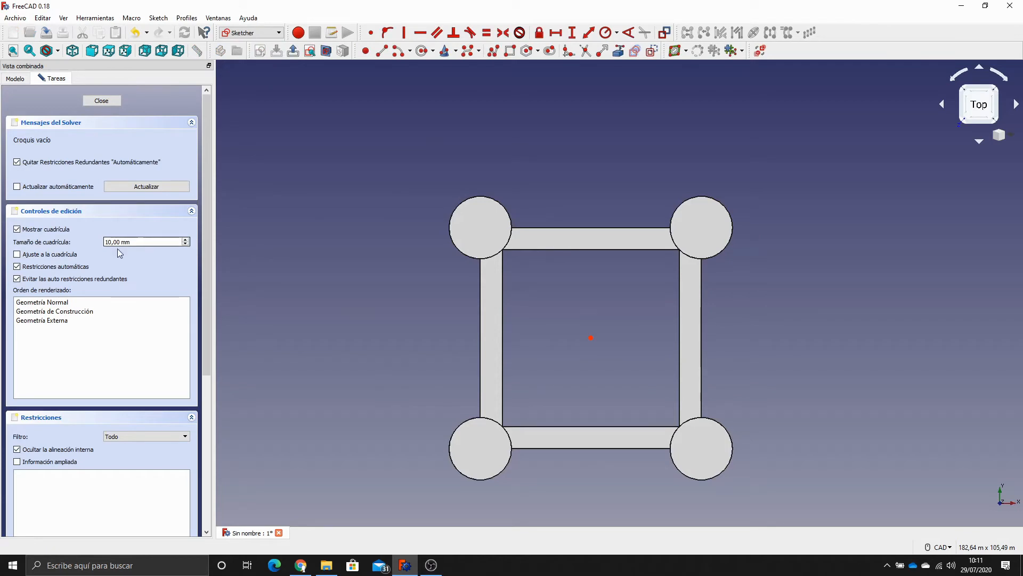
pyautogui.click(111, 243)
pyautogui.write('00')
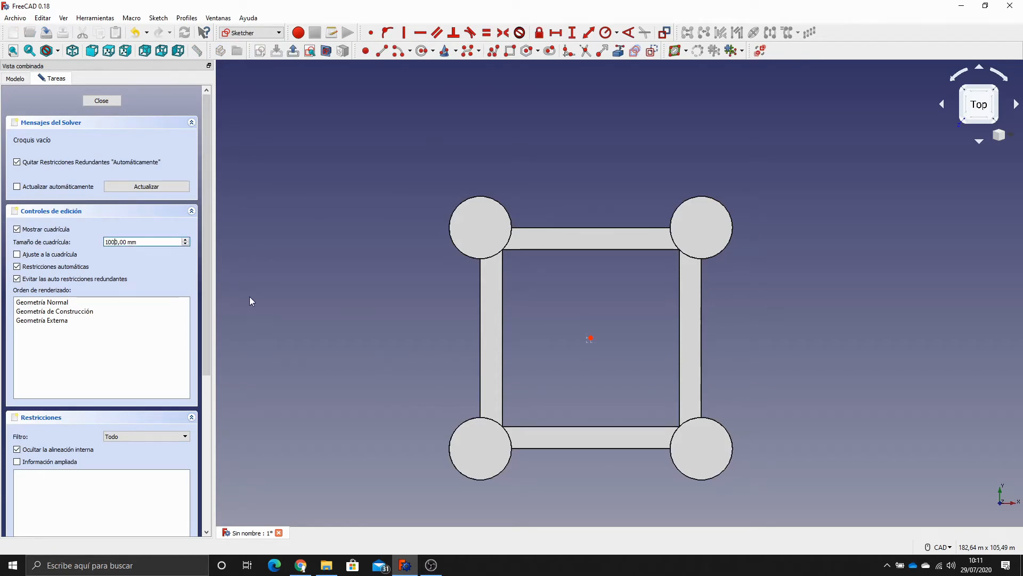
# Link the circular top edge of the front-left tower into the sketch as external geometry.
pyautogui.moveTo(398, 414); pyautogui.dragTo(383, 281, button='middle')
pyautogui.scroll(5, 392, 288)
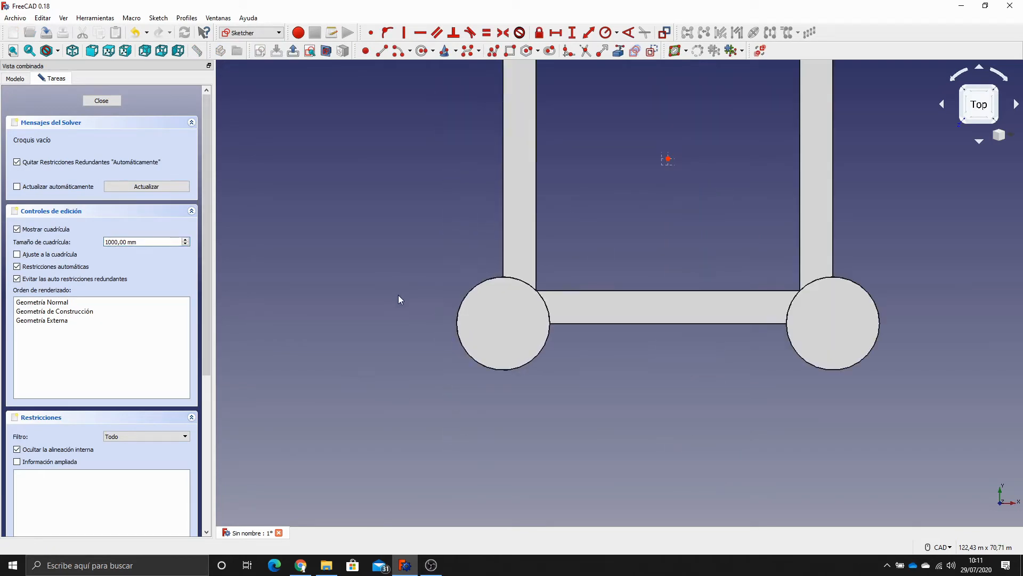
pyautogui.scroll(3, 431, 326)
pyautogui.moveTo(452, 359)
pyautogui.mouseDown(button='middle')
pyautogui.moveTo(409, 318)
pyautogui.moveTo(328, 299)
pyautogui.mouseUp(button='middle')
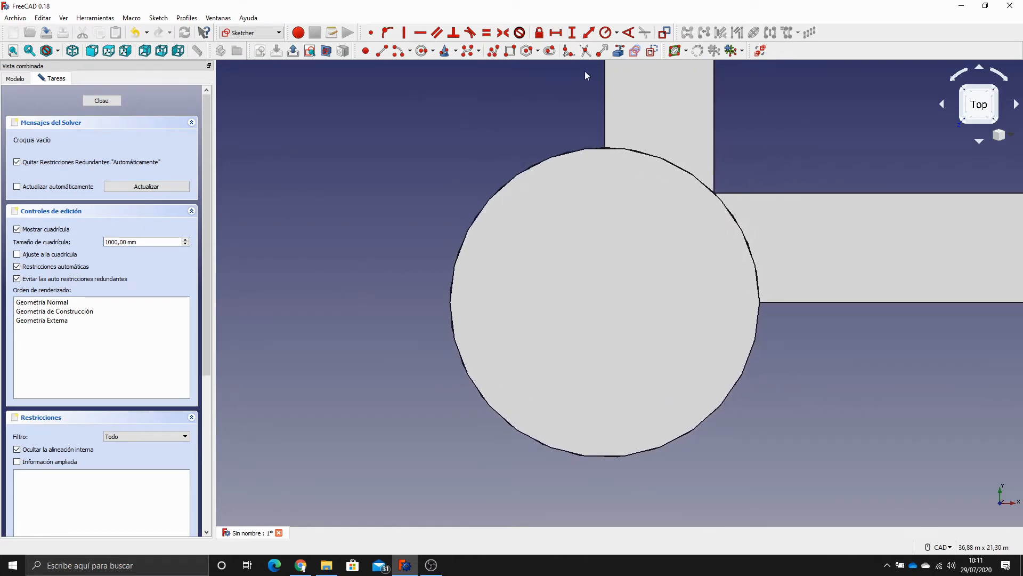
pyautogui.click(618, 50)
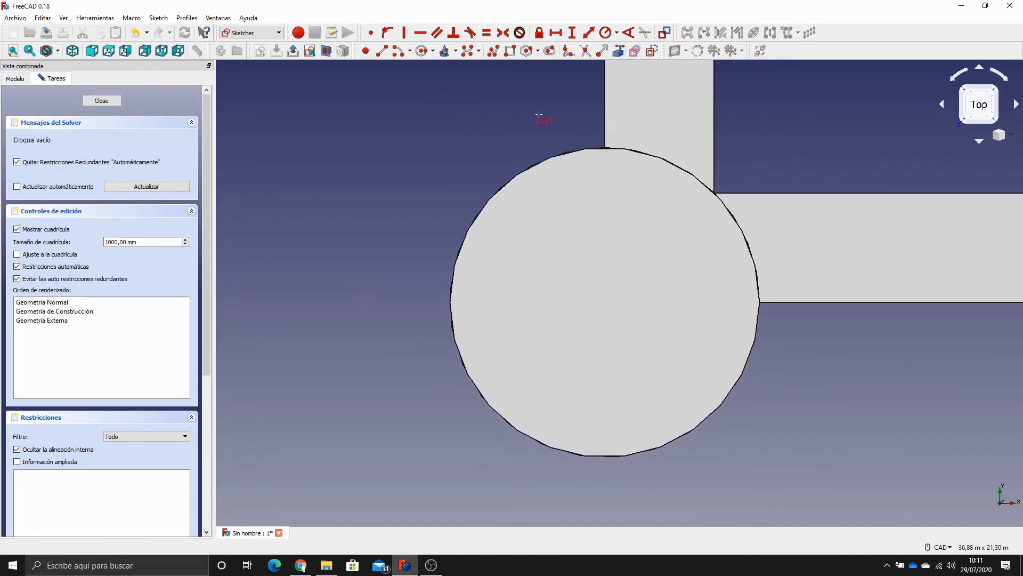
pyautogui.click(544, 160)
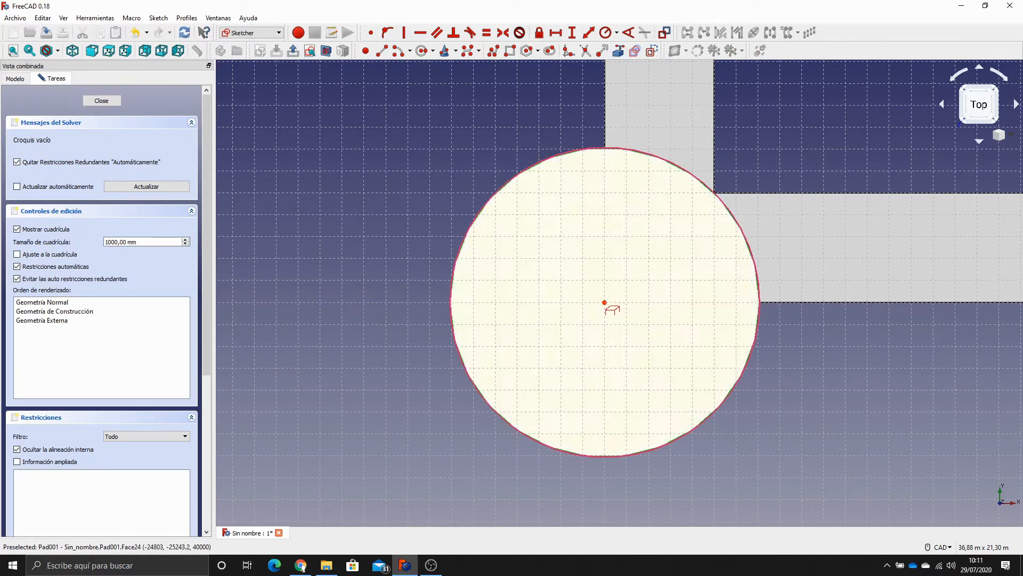
pyautogui.press('Escape')
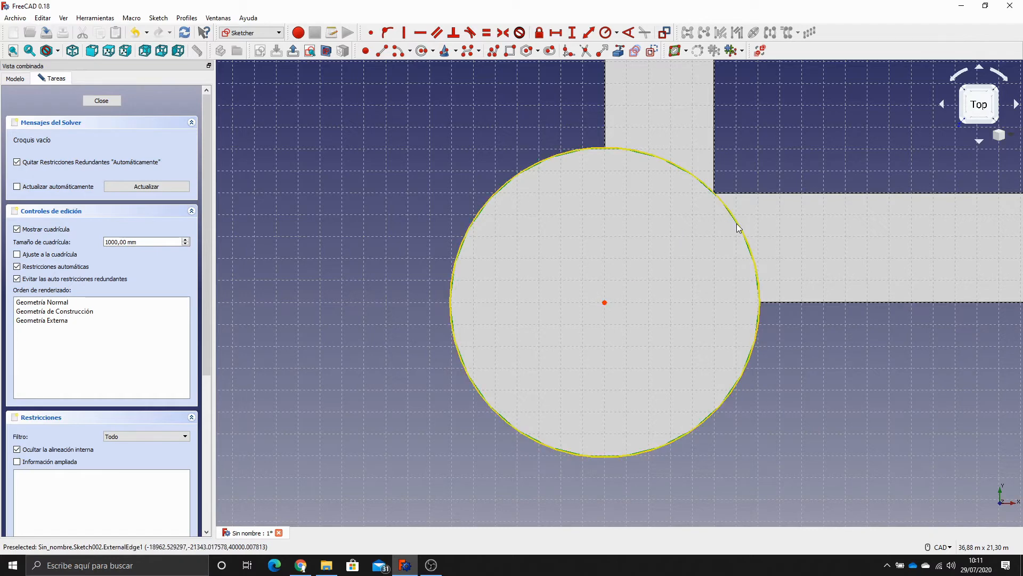
# Draw a circle centred on the front-left tower's top face, larger than the tower, and constrain its radius to 10 m.
pyautogui.click(422, 51)
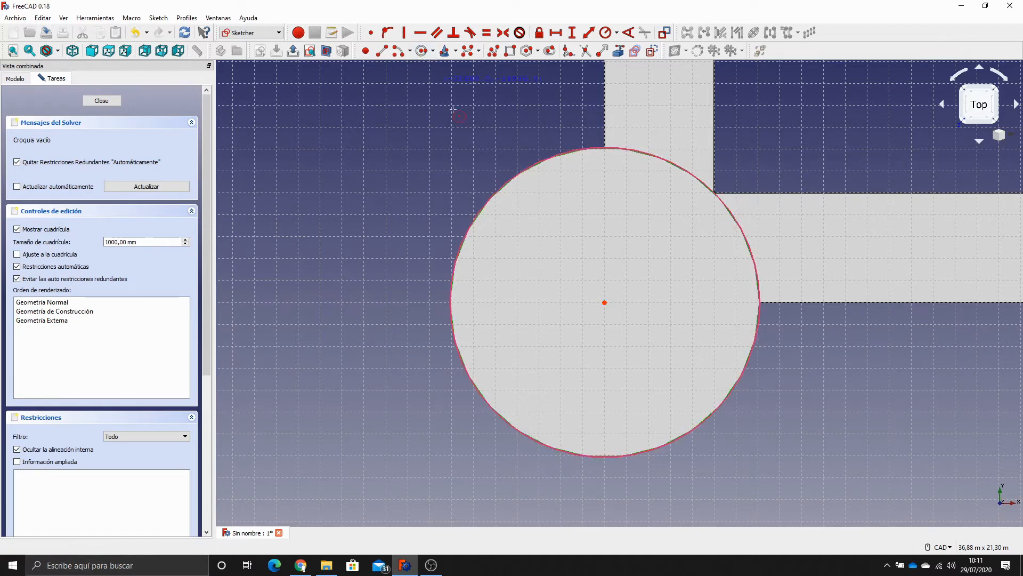
pyautogui.click(606, 303)
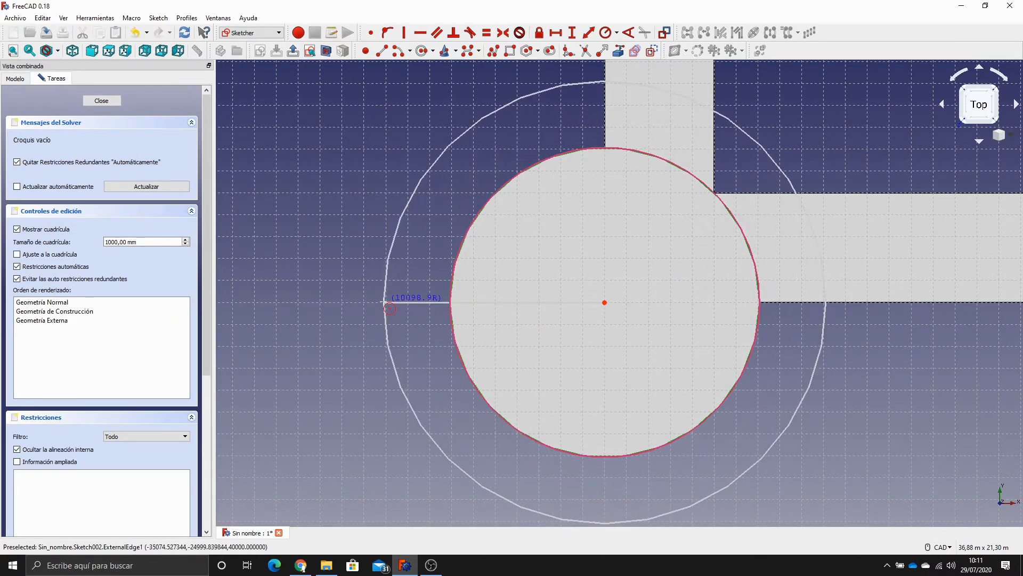
pyautogui.click(385, 302)
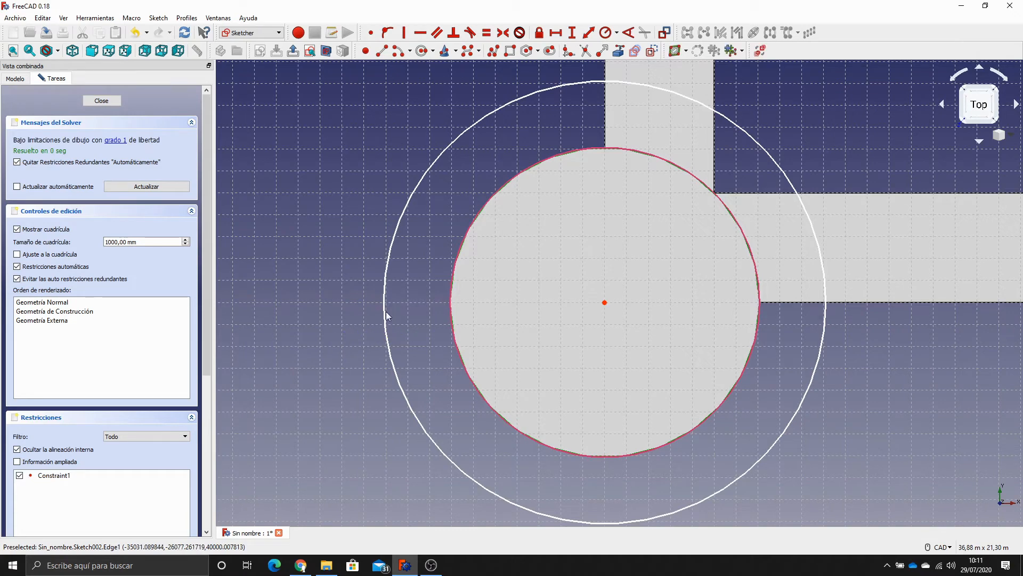
pyautogui.click(387, 291)
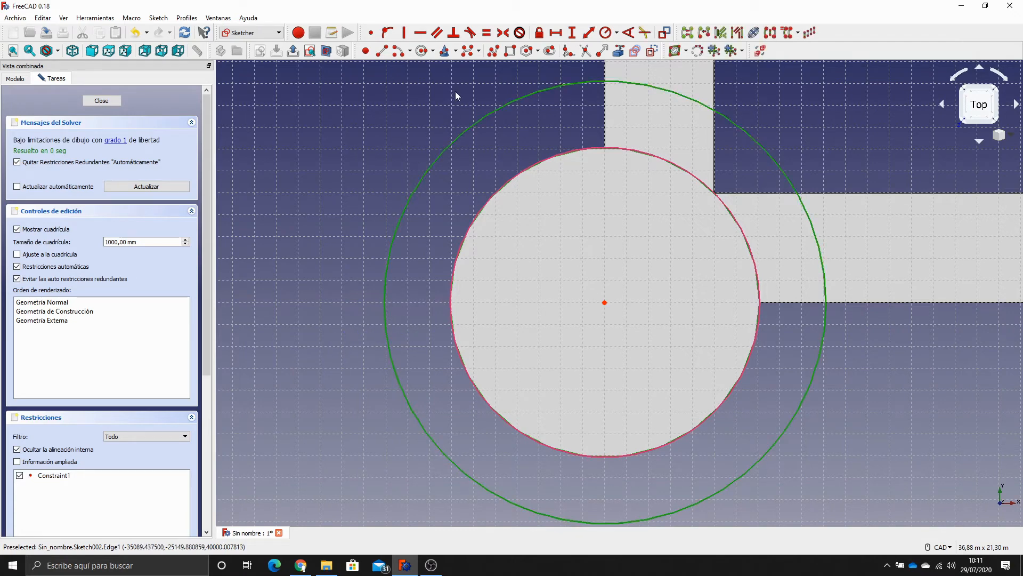
pyautogui.click(606, 33)
pyautogui.write('10')
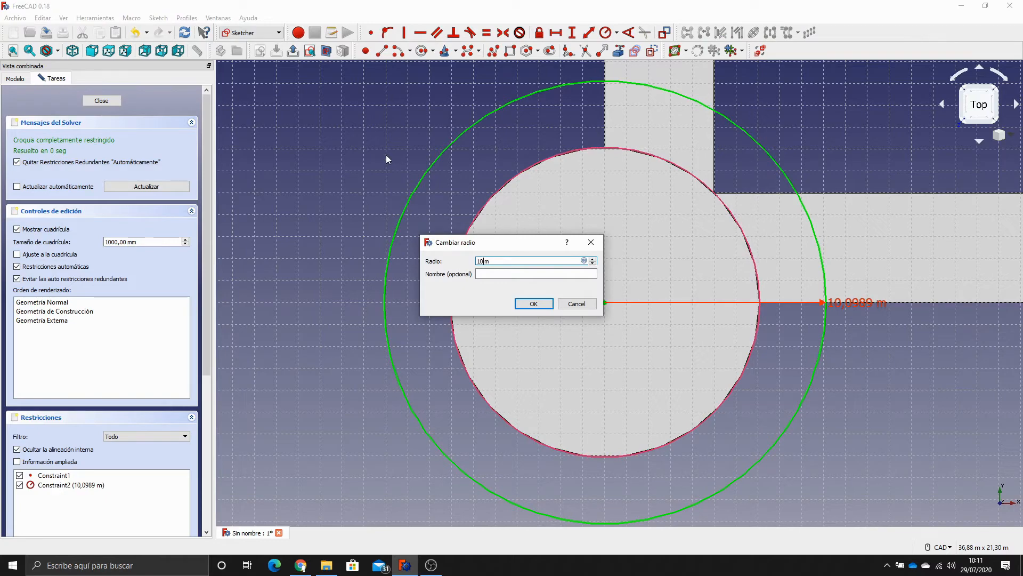
pyautogui.press('Return')
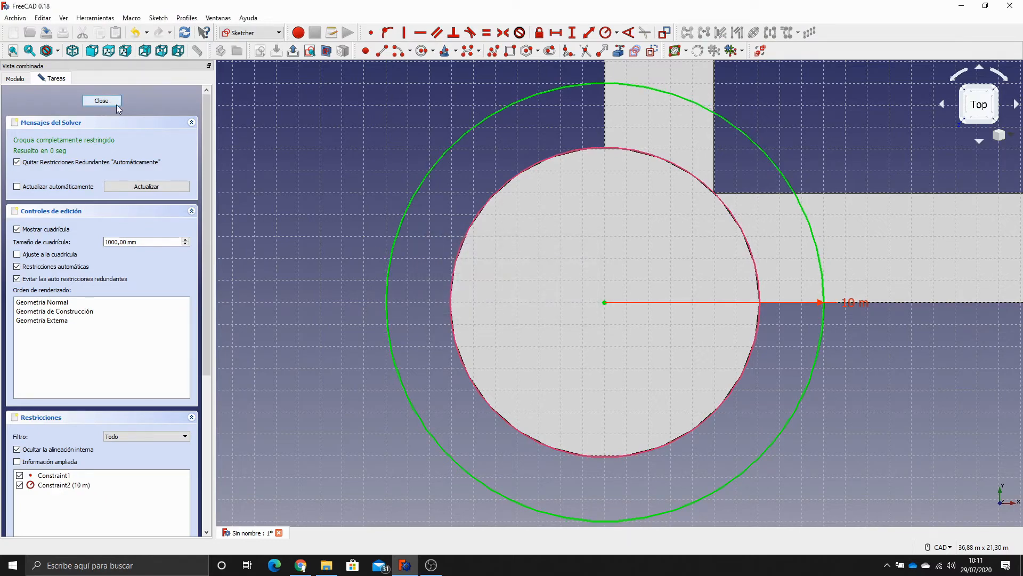
# Close the sketch and pad the wider circle upward with a length of 3000 mm to cap the tower.
pyautogui.scroll(-4, 318, 173)
pyautogui.moveTo(335, 137); pyautogui.dragTo(336, 287, button='middle')
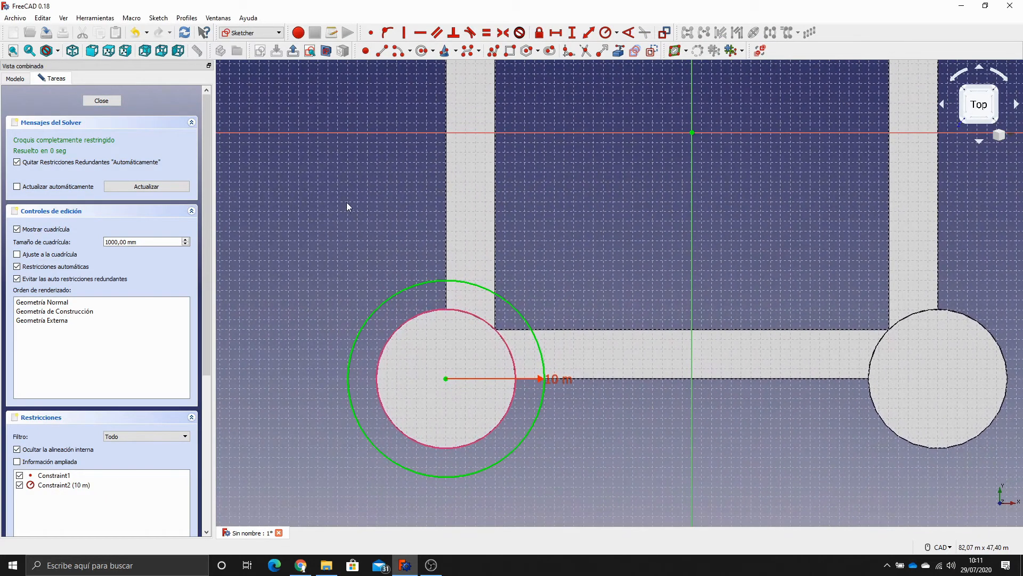
pyautogui.scroll(-3, 346, 202)
pyautogui.moveTo(346, 198); pyautogui.dragTo(350, 268, button='middle')
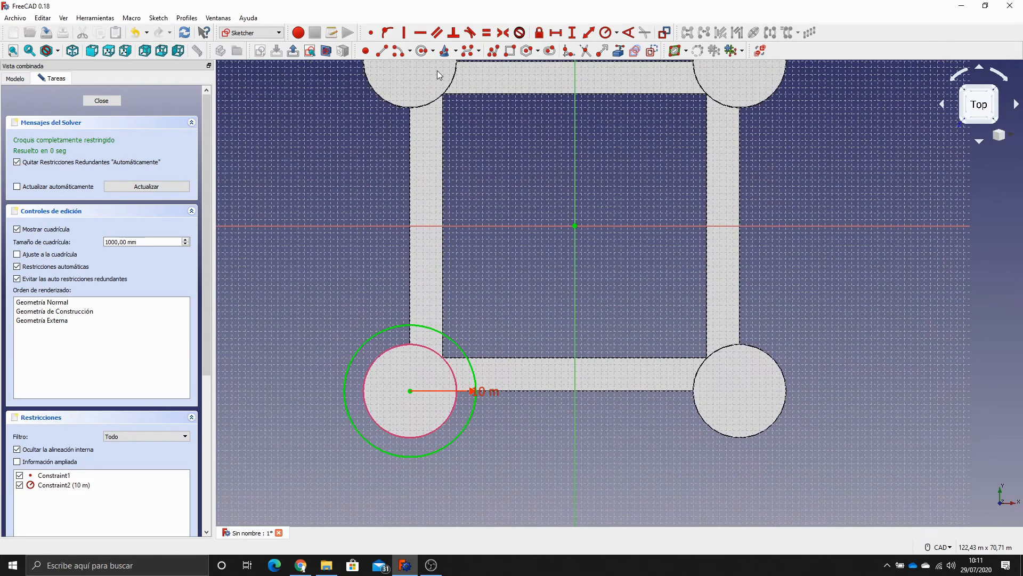
pyautogui.click(102, 101)
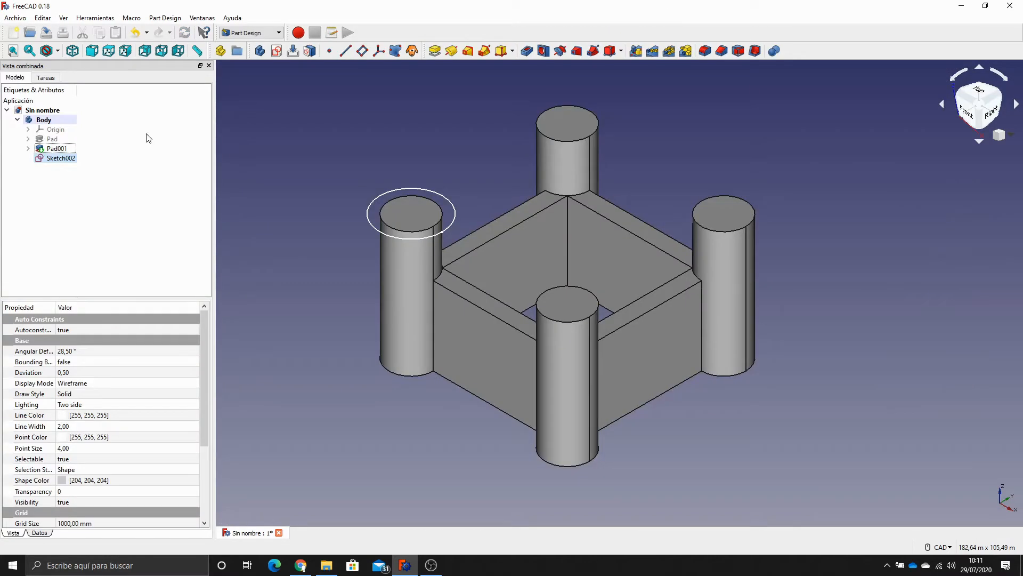
pyautogui.click(435, 51)
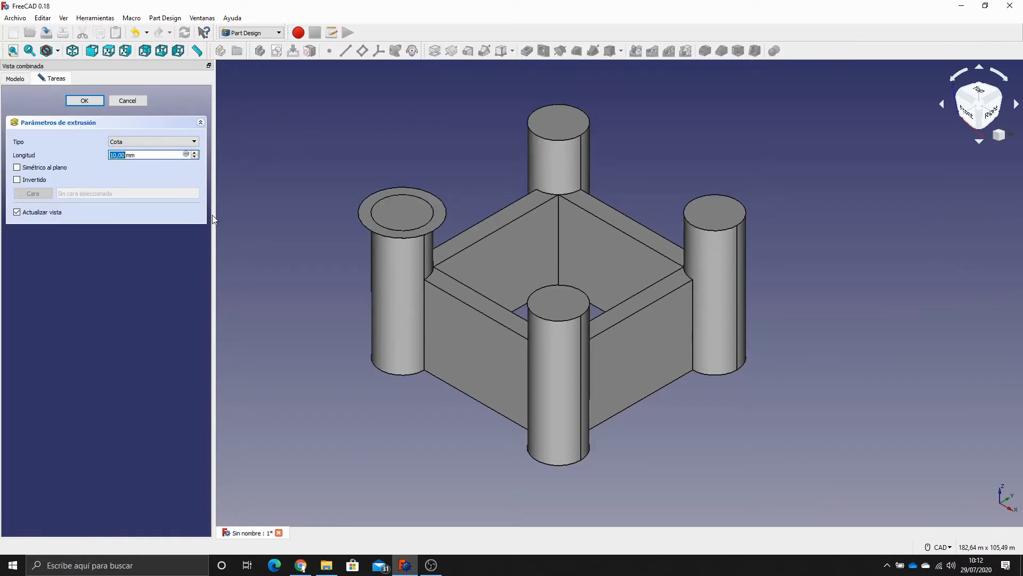
pyautogui.write('1000')
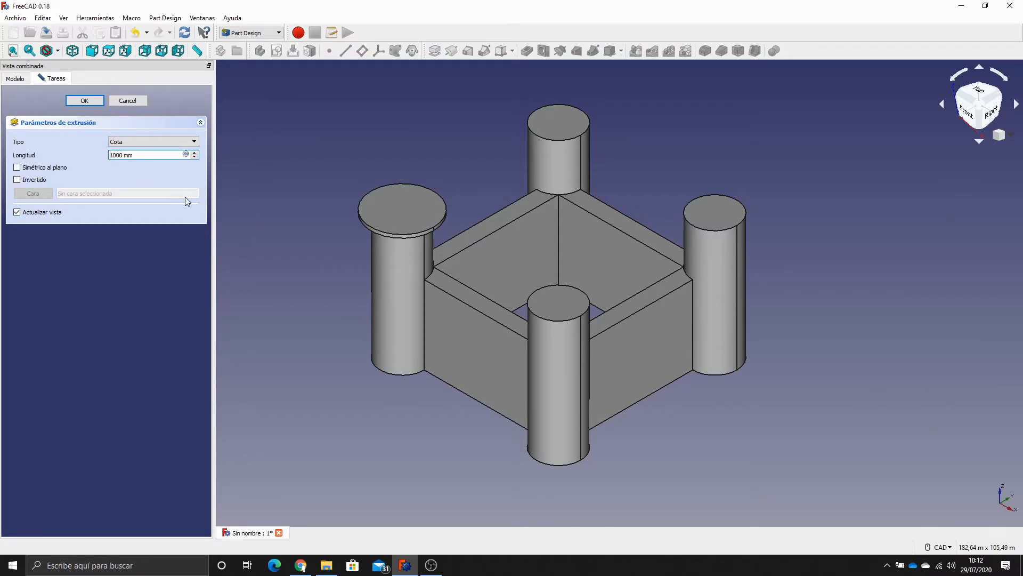
pyautogui.press('BackSpace')
pyautogui.write('3')
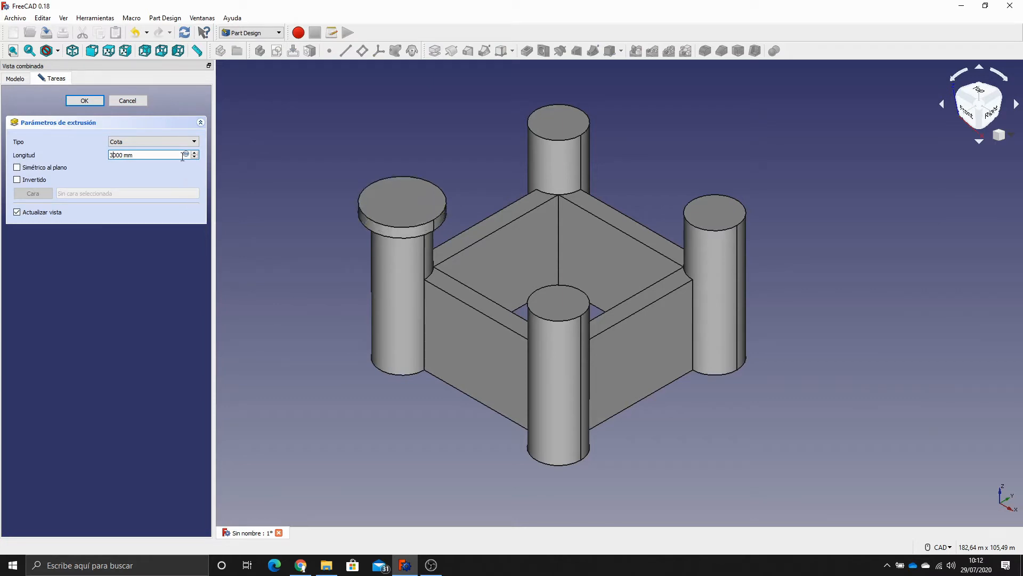
pyautogui.click(85, 101)
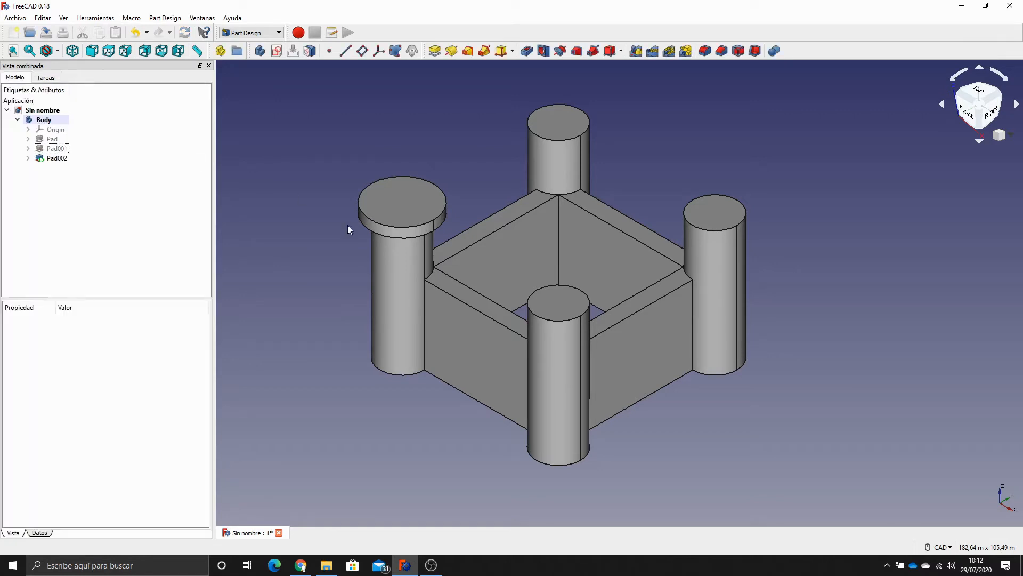
pyautogui.click(64, 161)
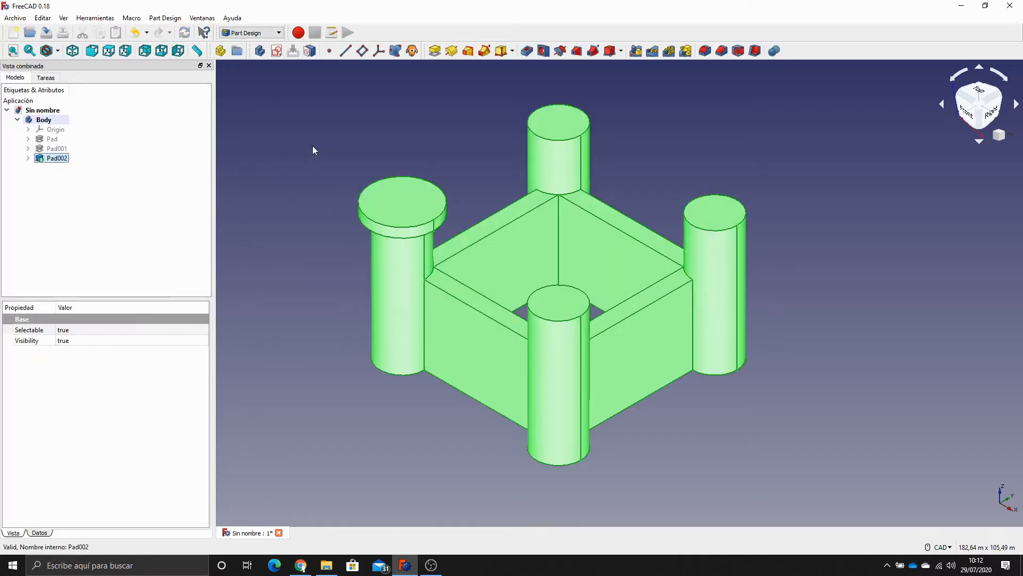
pyautogui.moveTo(312, 146); pyautogui.dragTo(346, 222, button='middle')
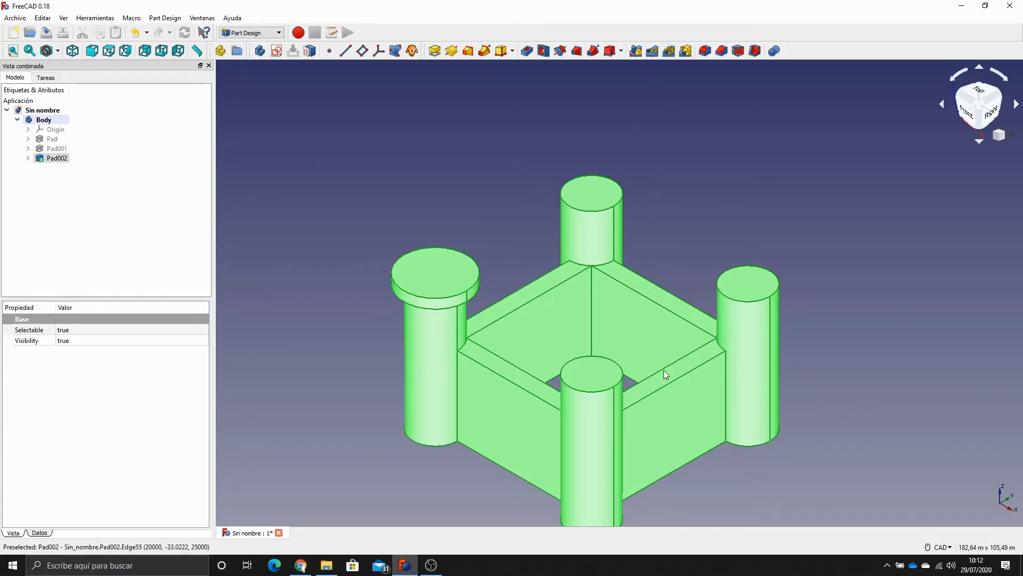
pyautogui.click(670, 51)
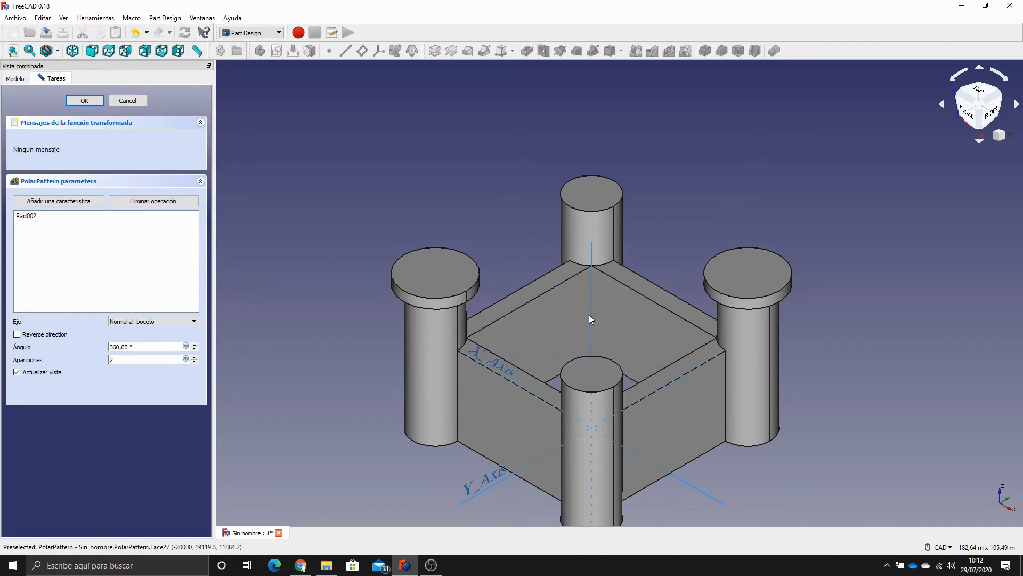
pyautogui.click(140, 99)
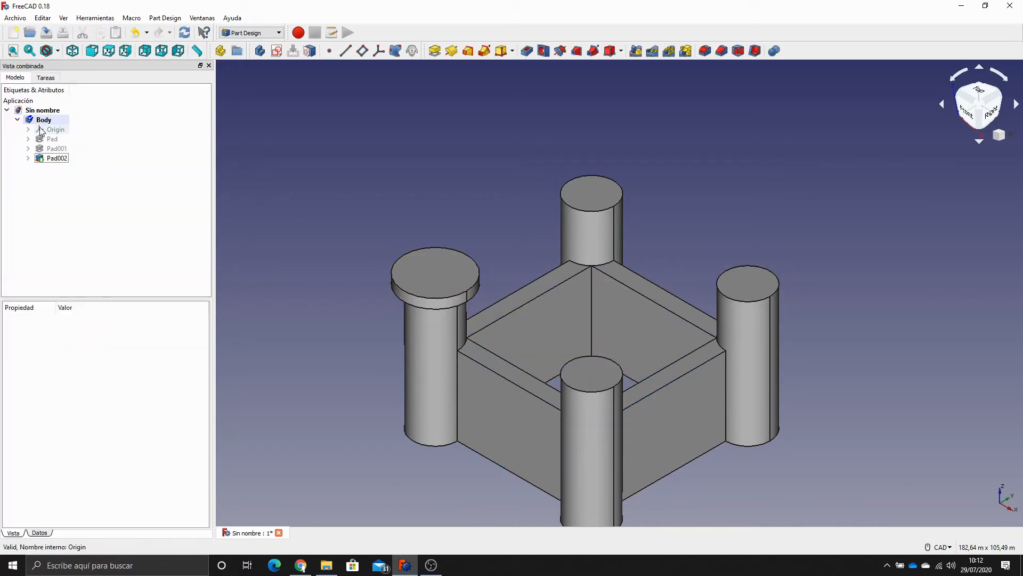
# Open the base frame's sketch to examine how the squares are placed around the origin, and close it.
pyautogui.click(29, 138)
pyautogui.doubleClick(47, 149)
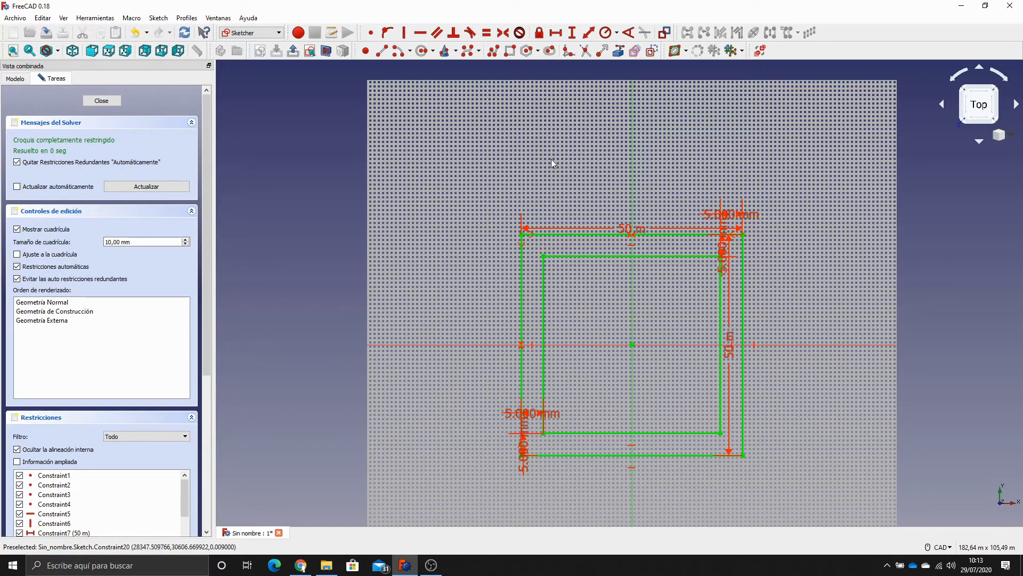
pyautogui.click(101, 102)
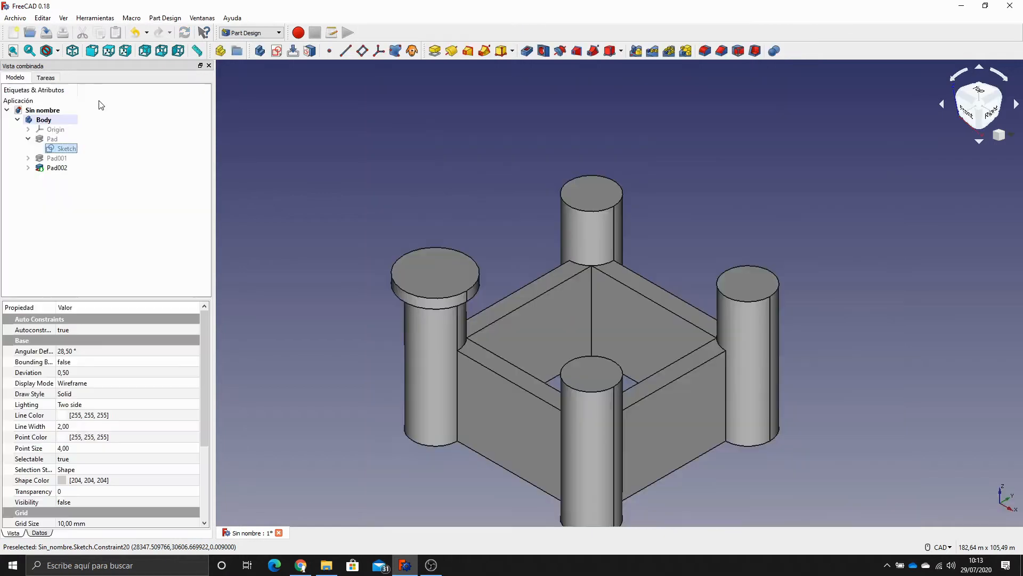
# Create a polar pattern of the tower cap pad around the sketch normal with 4 occurrences over 360°.
pyautogui.click(56, 167)
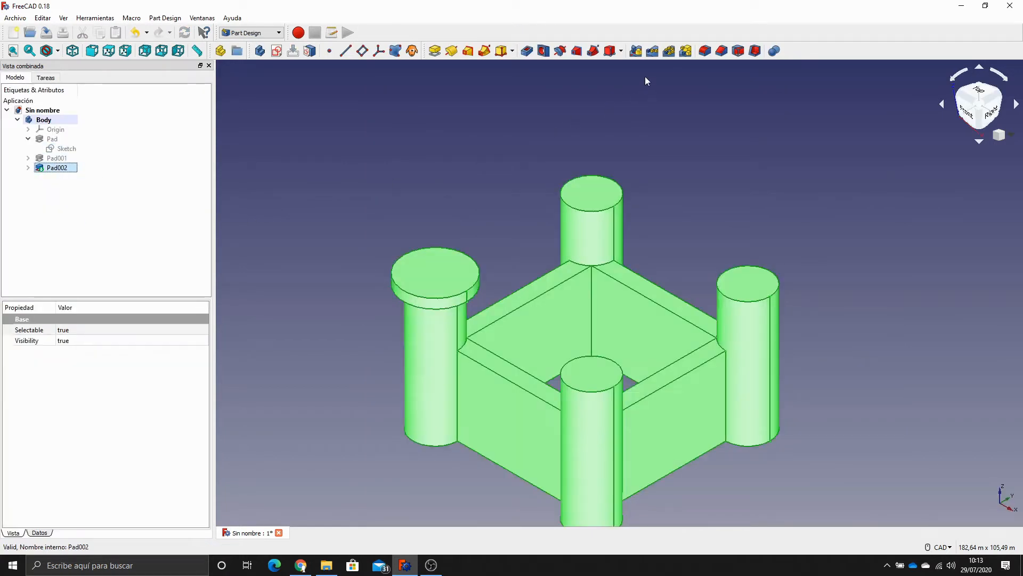
pyautogui.click(669, 52)
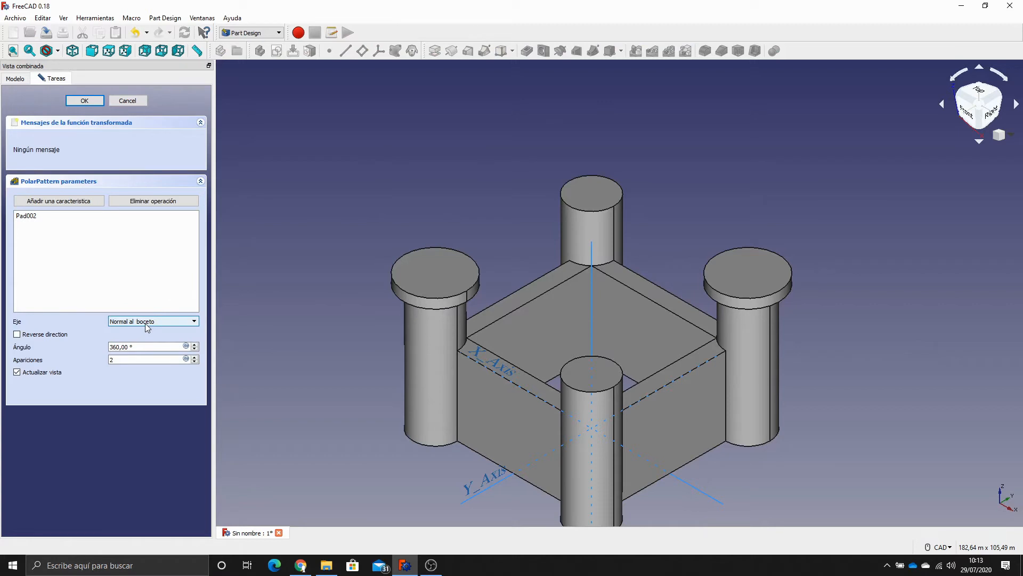
pyautogui.click(194, 356)
pyautogui.click(194, 357)
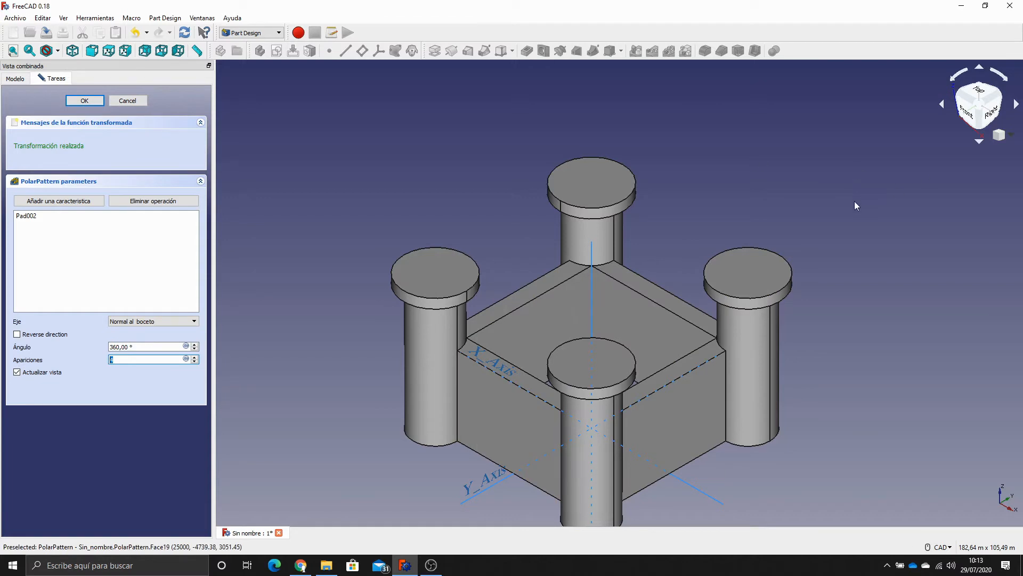
pyautogui.click(82, 101)
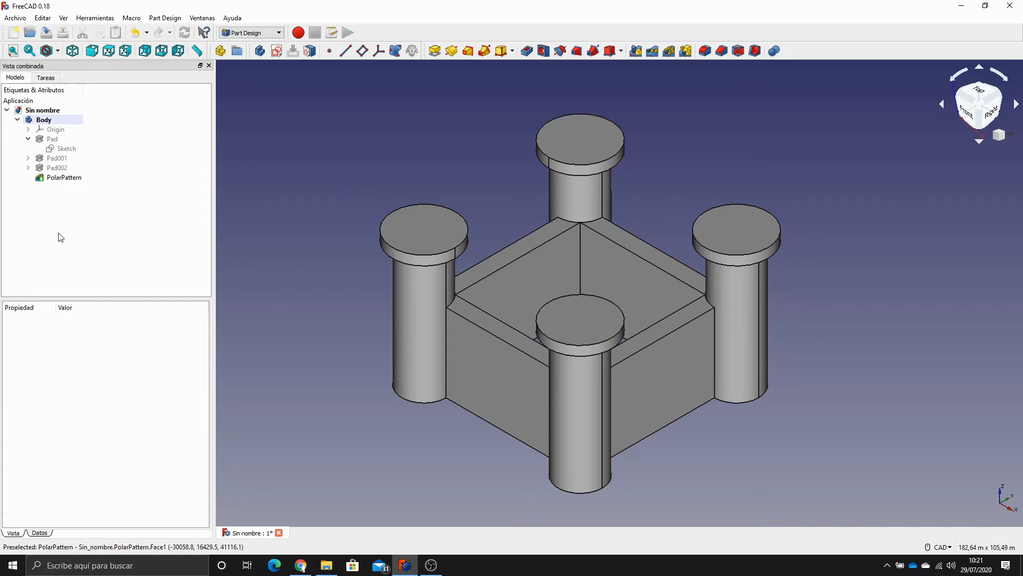
# Create a sketch on the top face of the front-left tower's cap and set its grid size to 1000 mm.
pyautogui.click(436, 249)
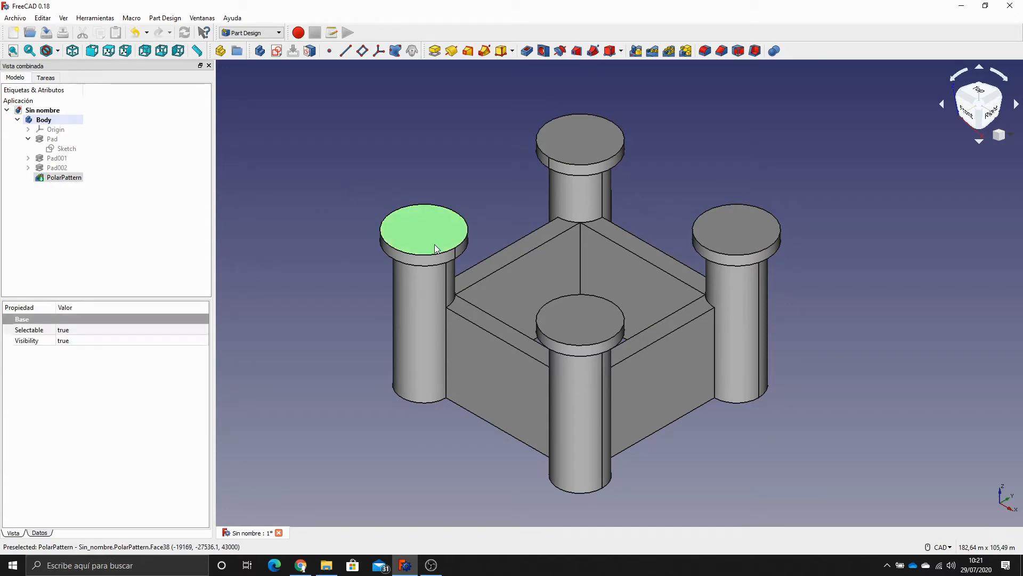
pyautogui.click(276, 51)
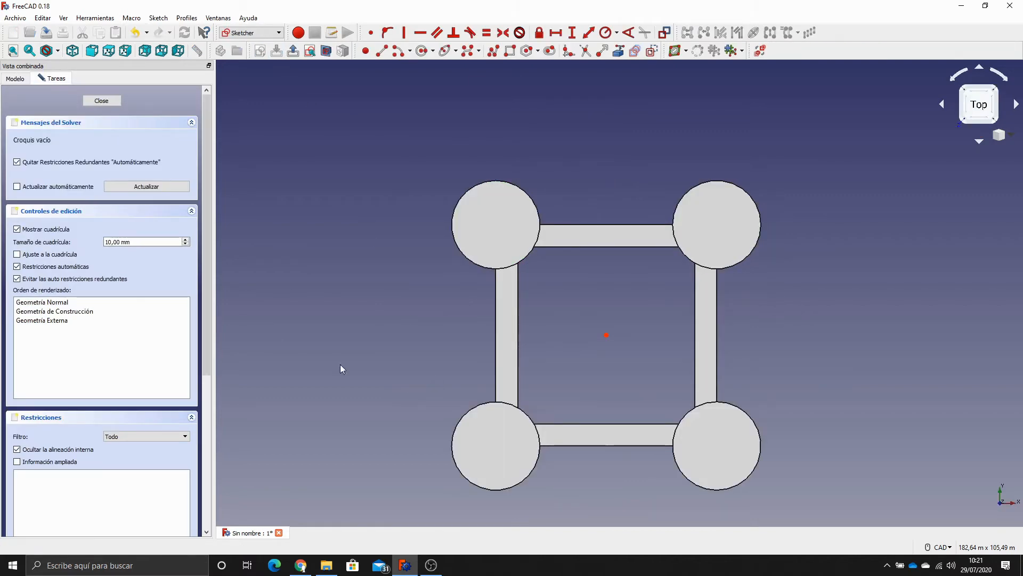
pyautogui.click(108, 242)
pyautogui.write('00')
pyautogui.click(43, 19)
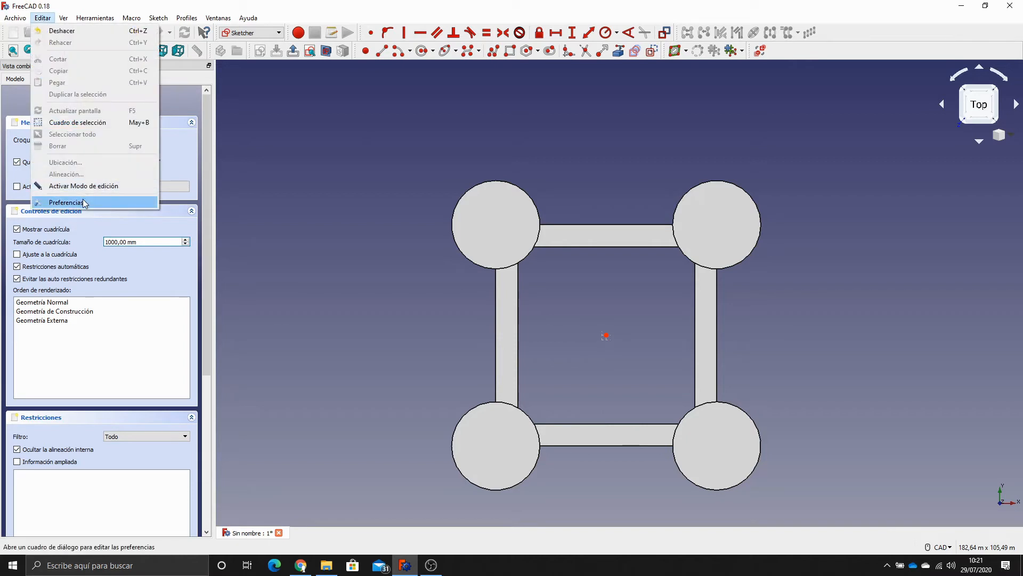
pyautogui.click(364, 302)
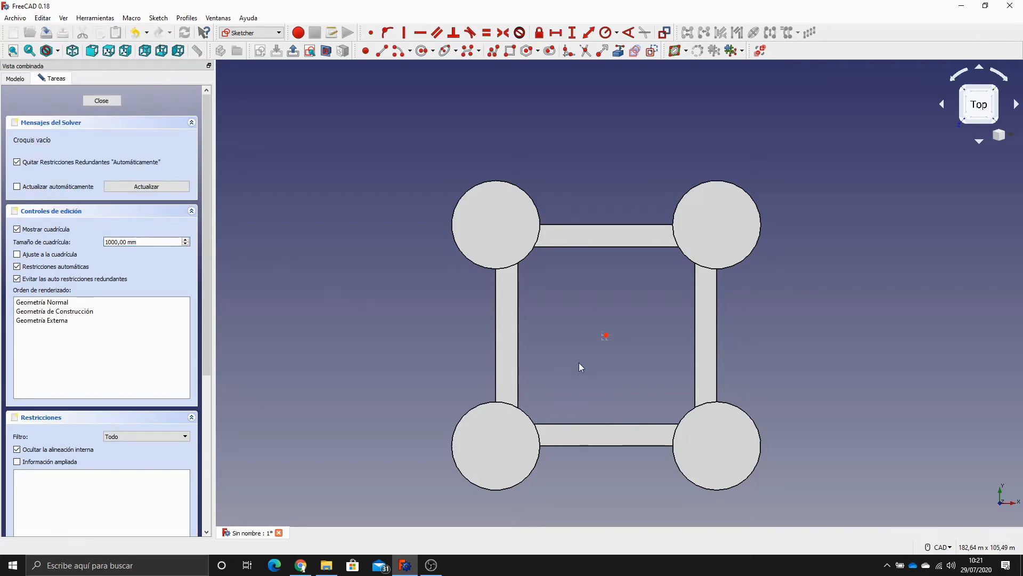
# Link the circular edge of the front-left tower's cap into the sketch as external geometry.
pyautogui.moveTo(577, 381)
pyautogui.mouseDown(button='middle')
pyautogui.moveTo(590, 224)
pyautogui.moveTo(679, 186)
pyautogui.mouseUp(button='middle')
pyautogui.scroll(3, 587, 235)
pyautogui.scroll(2, 542, 251)
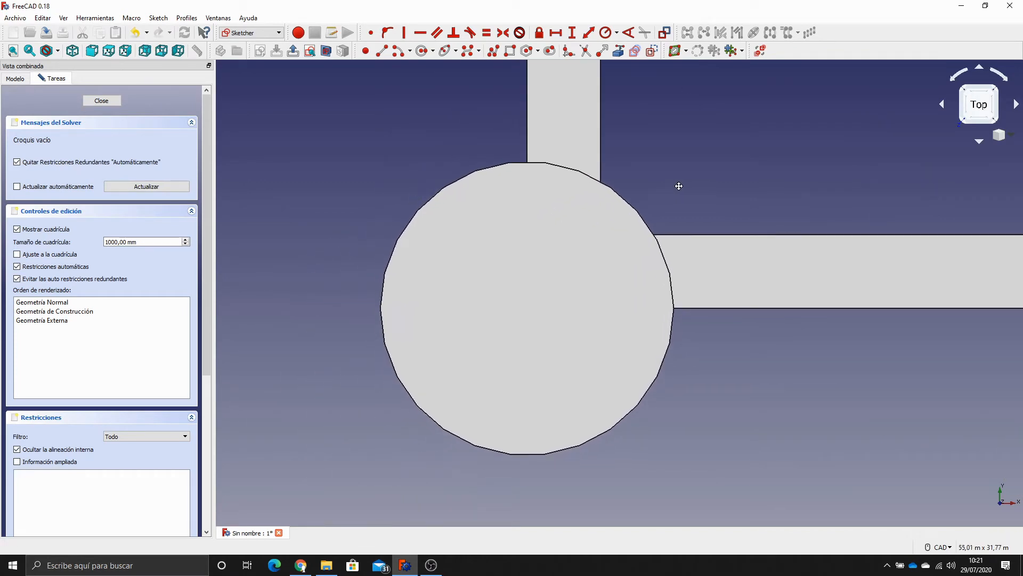
pyautogui.click(619, 52)
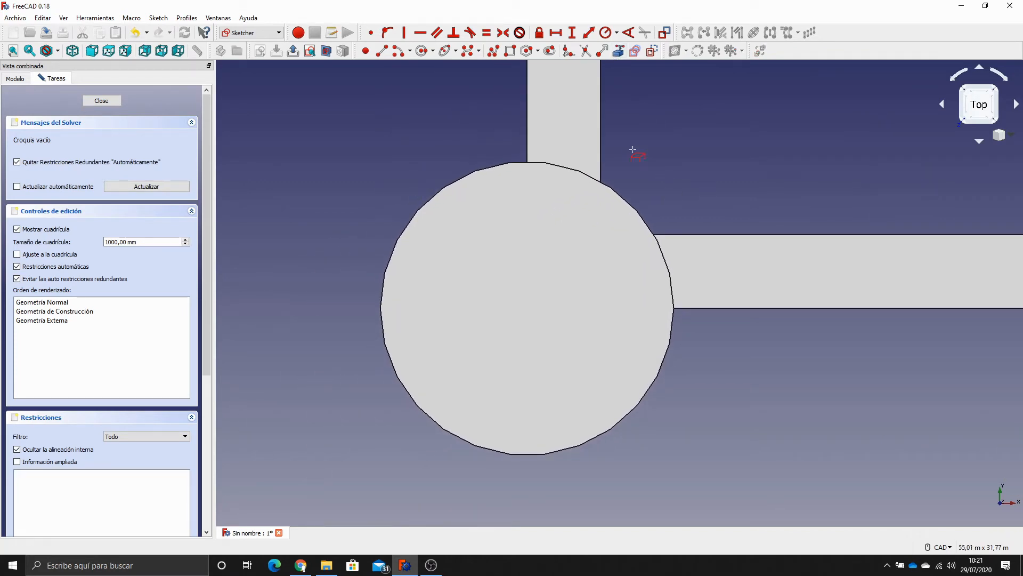
pyautogui.click(627, 203)
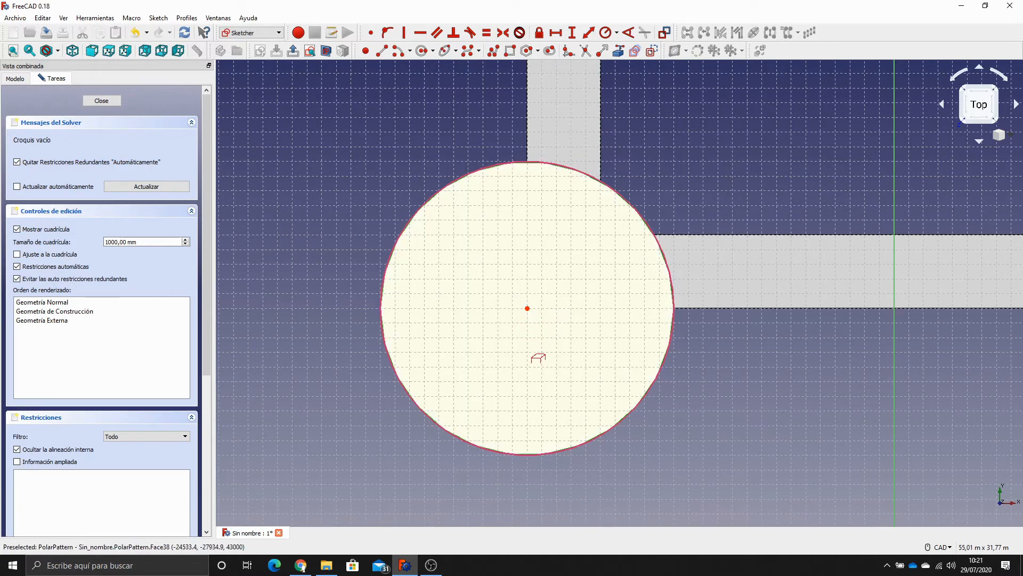
# Open the choices for the model's draw style.
pyautogui.click(57, 51)
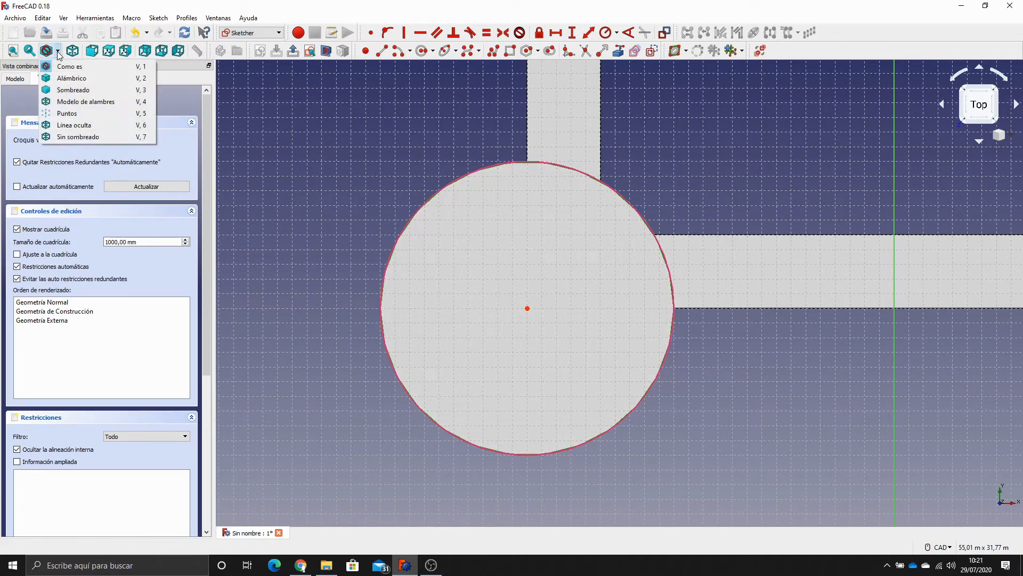
# Switch the model's display style to wireframe so the circles beneath the sketch can be seen.
pyautogui.click(75, 103)
pyautogui.scroll(2, 705, 307)
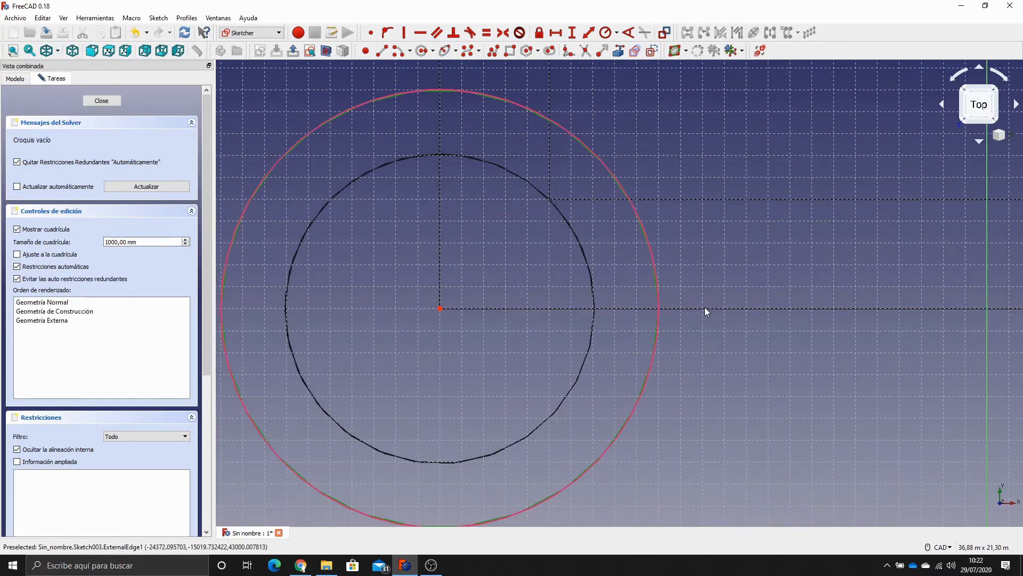
pyautogui.moveTo(634, 265)
pyautogui.mouseDown(button='middle')
pyautogui.moveTo(656, 246)
pyautogui.moveTo(732, 235)
pyautogui.moveTo(750, 252)
pyautogui.mouseUp(button='middle')
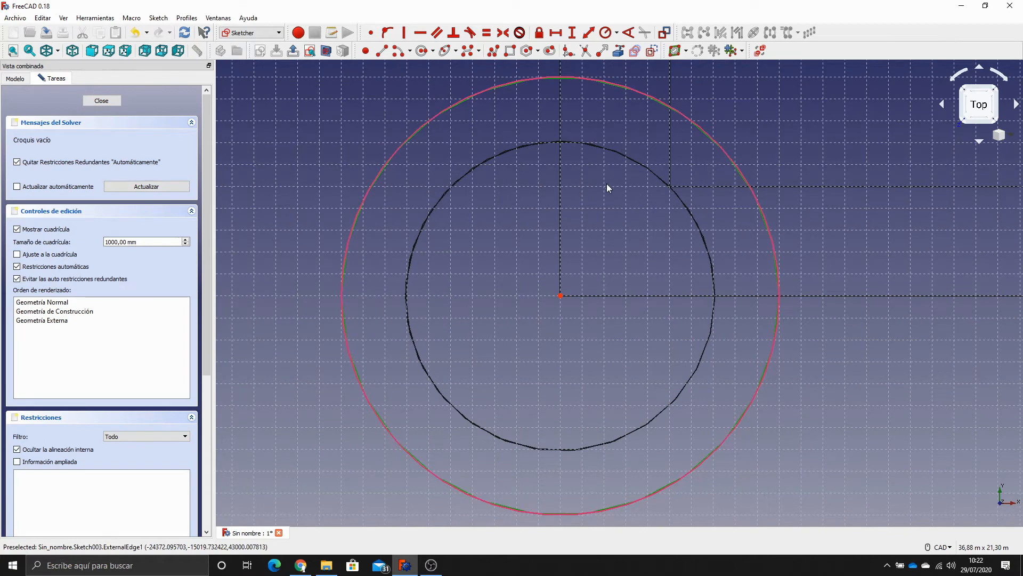
# Sketch two short arcs of about 9.7 m radius, one above the other, between the two circles near their upper edge.
pyautogui.click(396, 52)
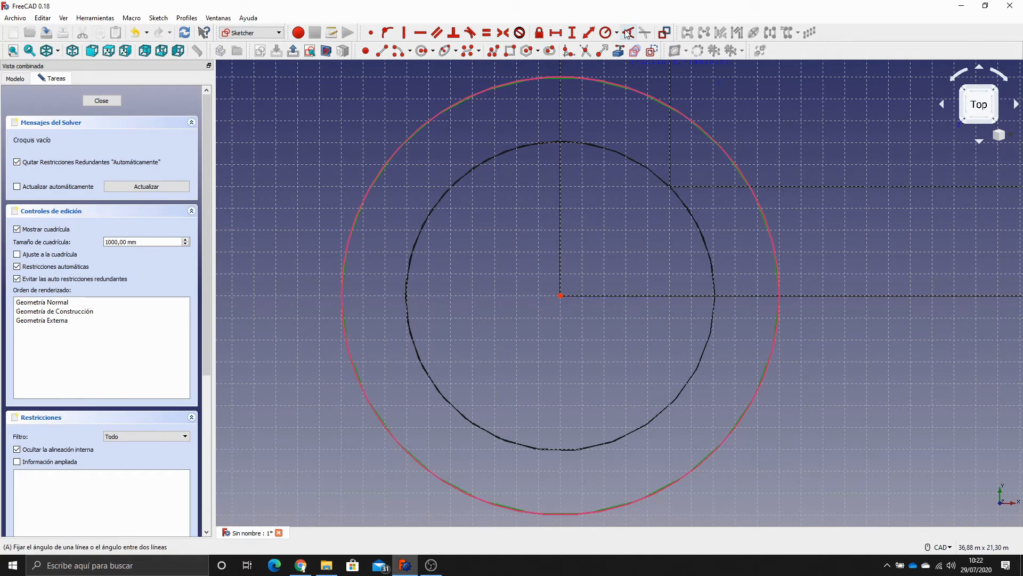
pyautogui.click(550, 308)
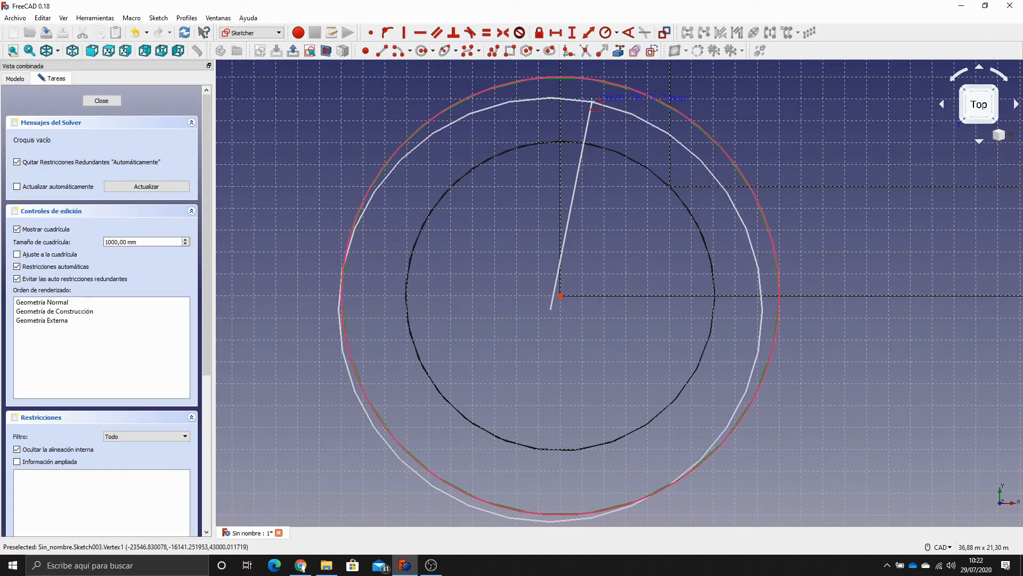
pyautogui.click(591, 99)
pyautogui.click(541, 98)
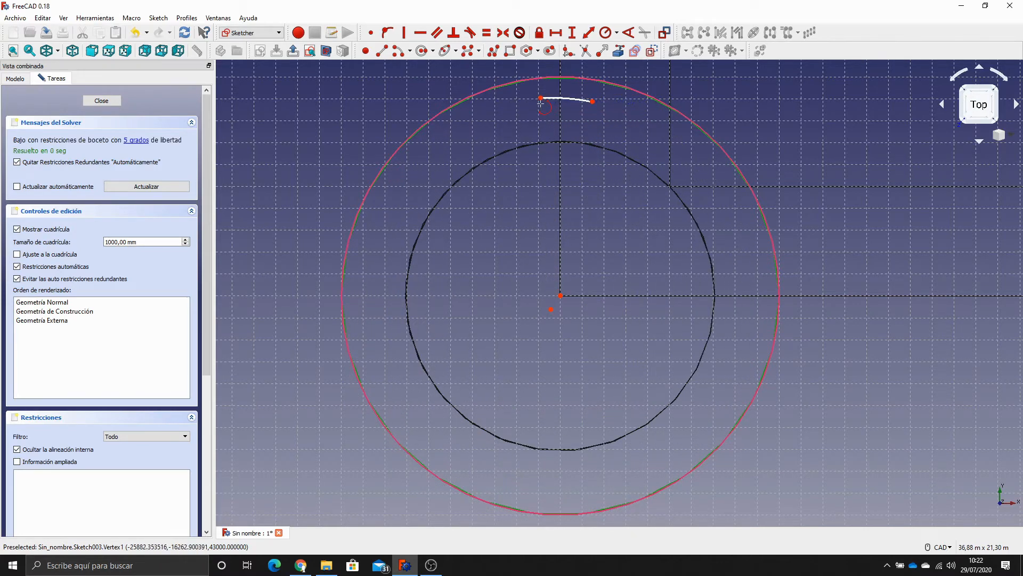
pyautogui.click(555, 333)
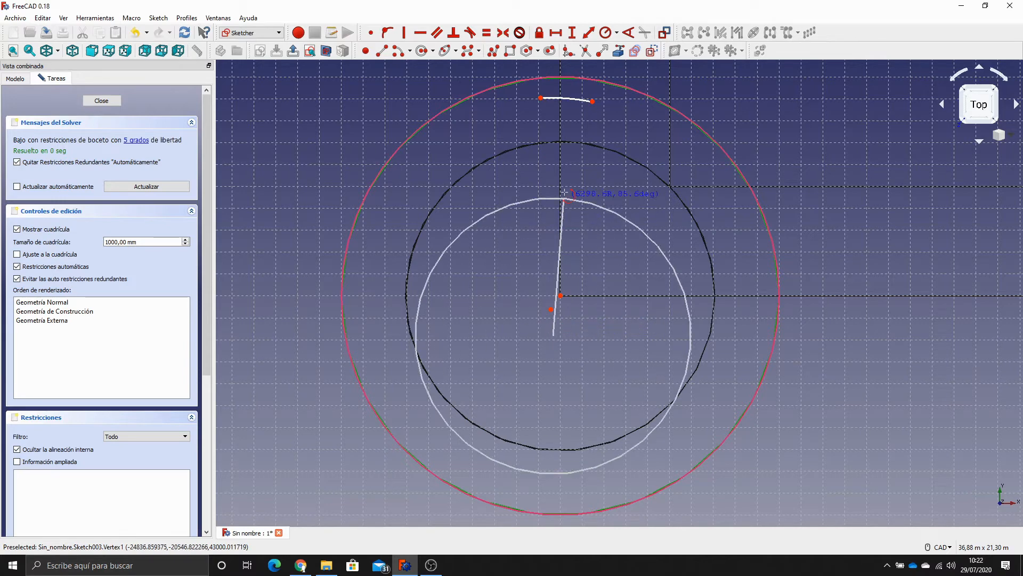
pyautogui.click(589, 123)
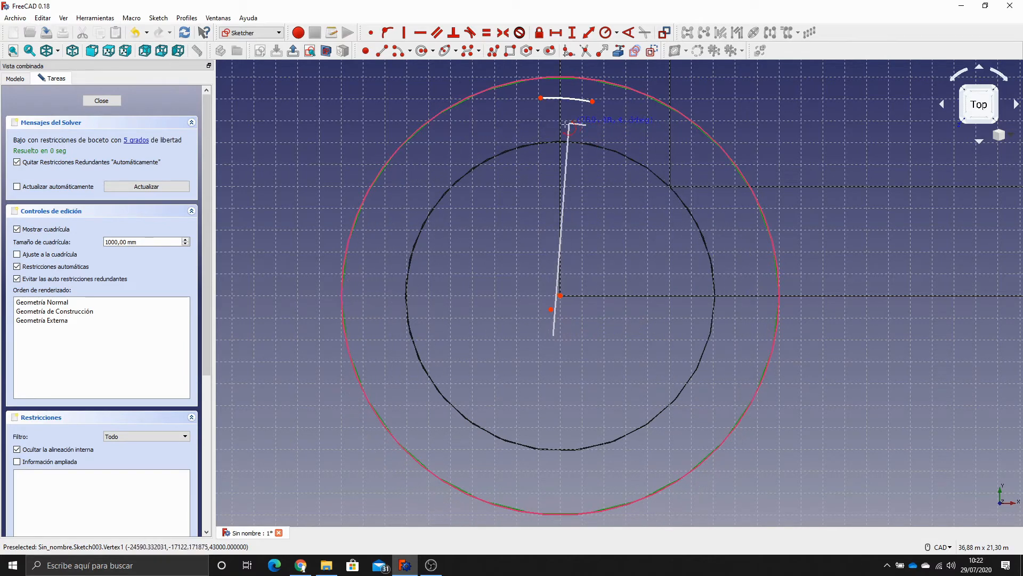
pyautogui.click(541, 123)
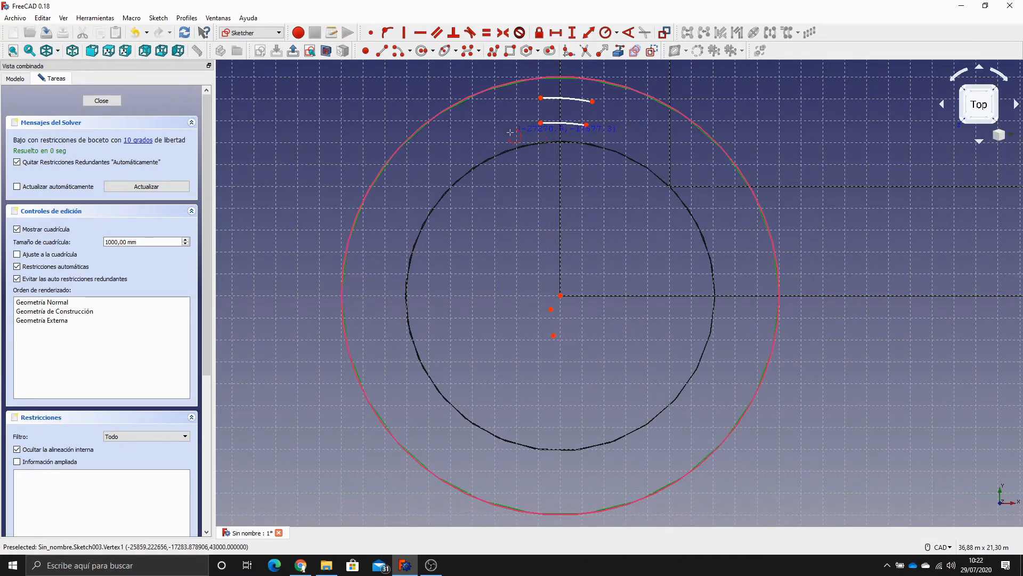
pyautogui.rightClick(510, 133)
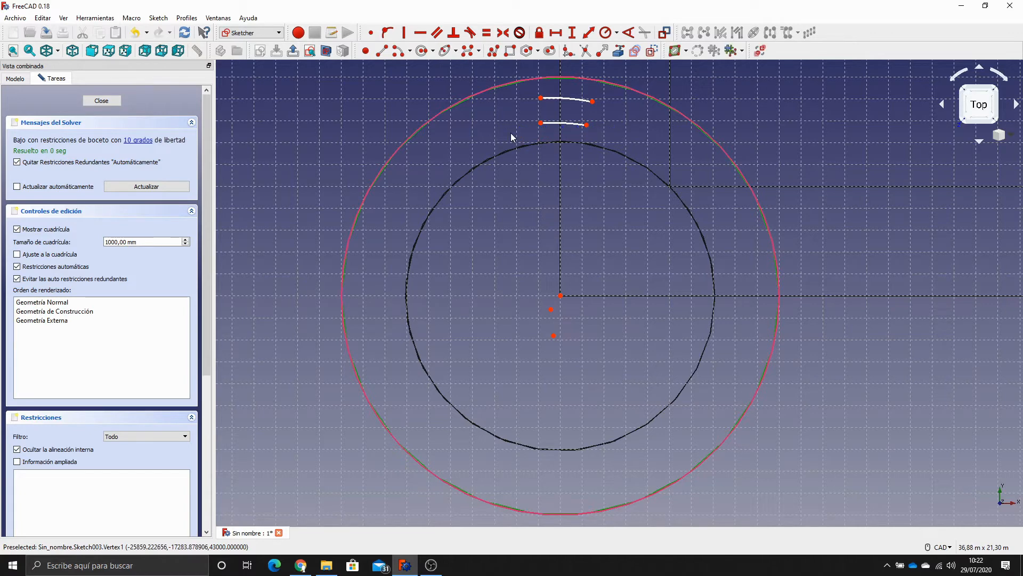
# Constrain the upper arc's radius to 10000 mm.
pyautogui.click(568, 124)
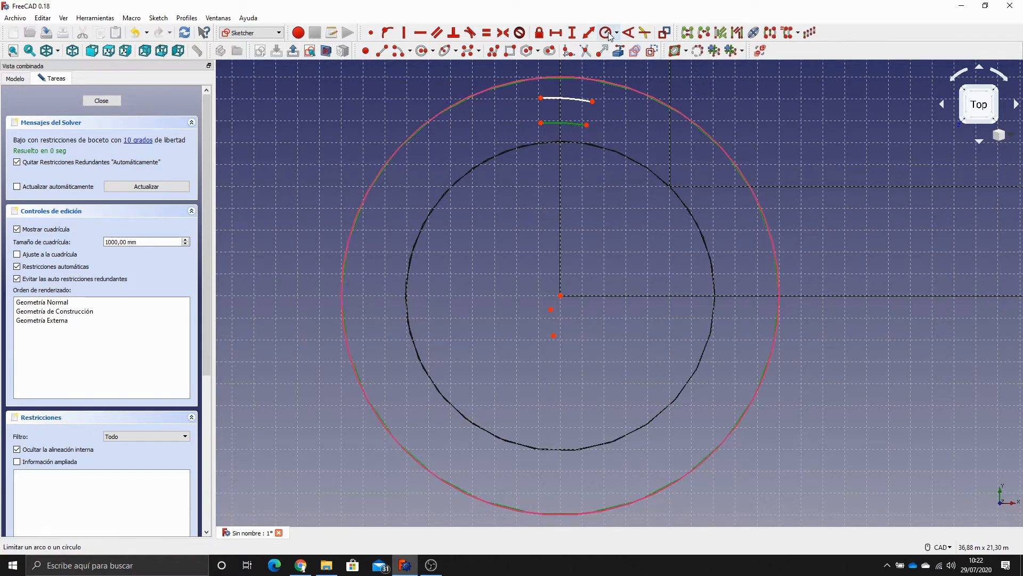
pyautogui.click(581, 99)
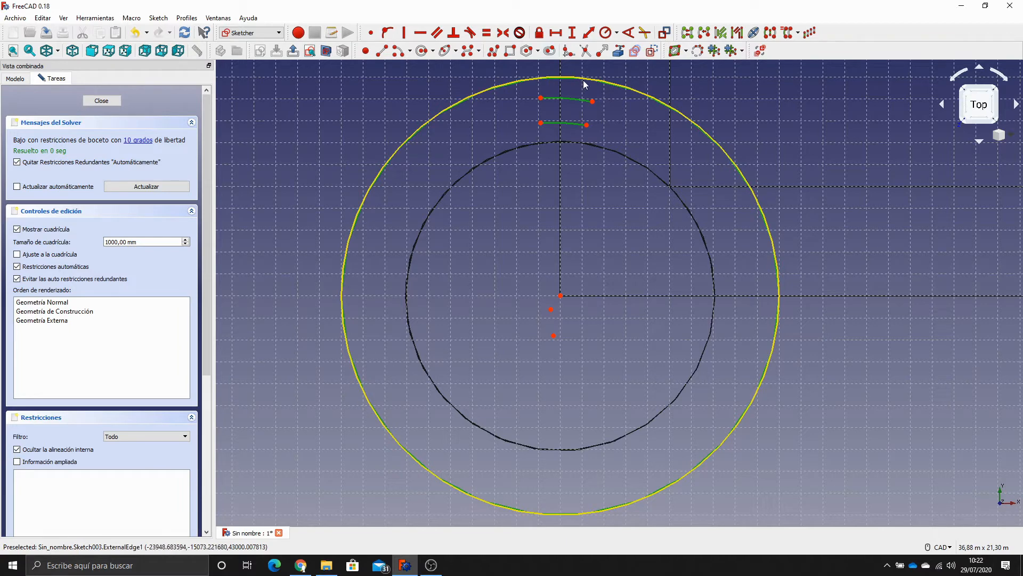
pyautogui.click(627, 116)
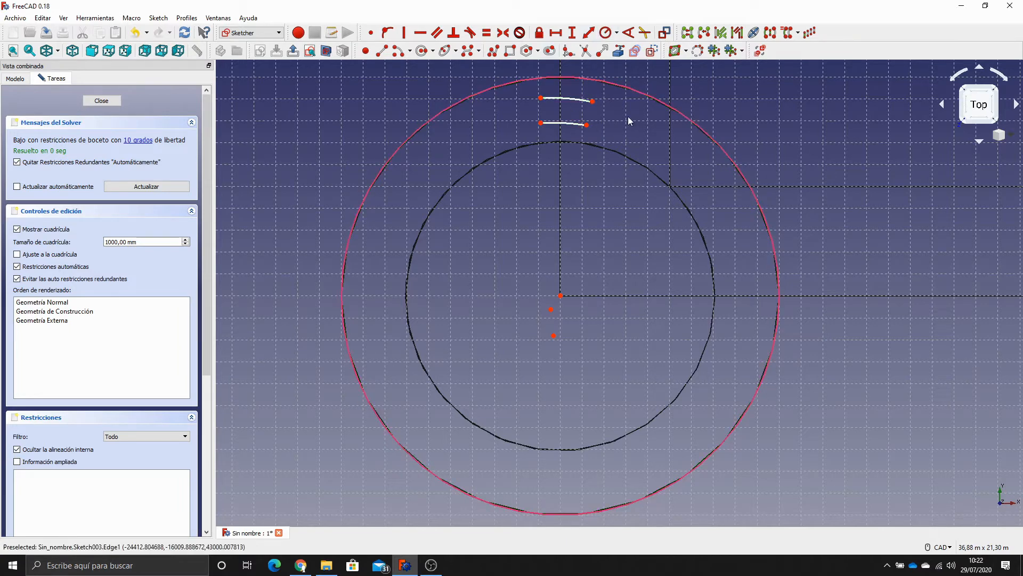
pyautogui.click(568, 98)
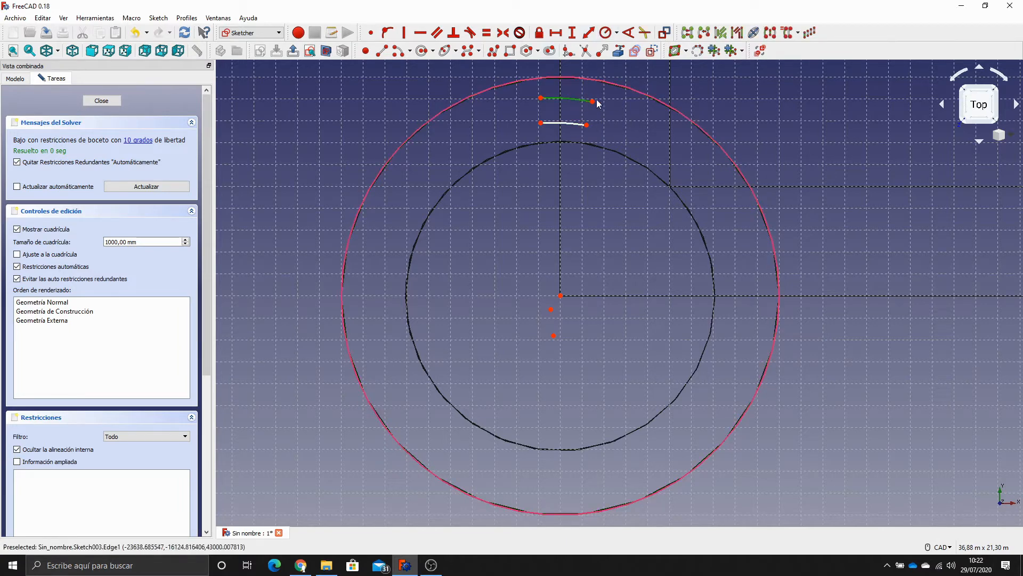
pyautogui.click(606, 33)
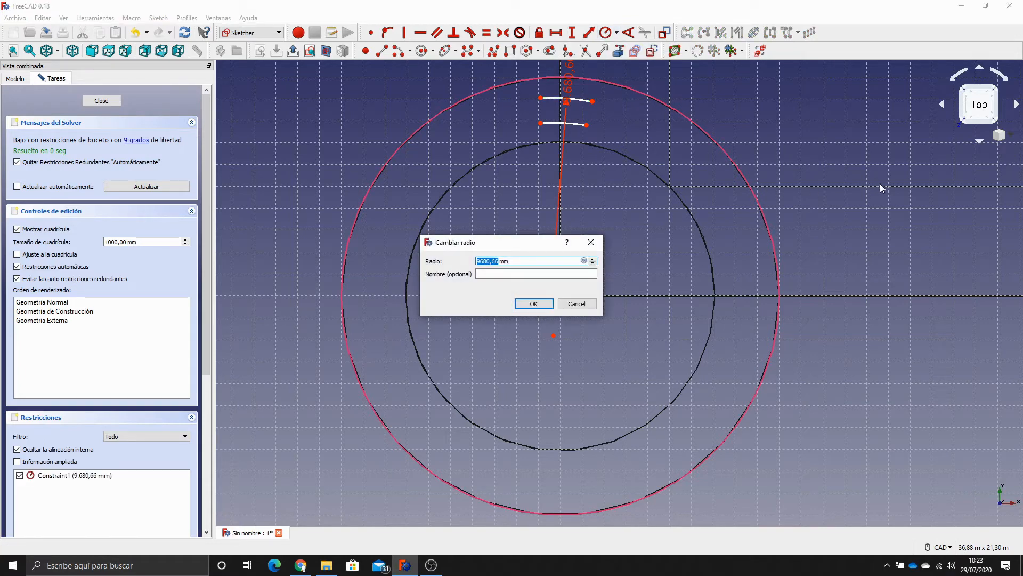
pyautogui.write('10000')
pyautogui.press('Return')
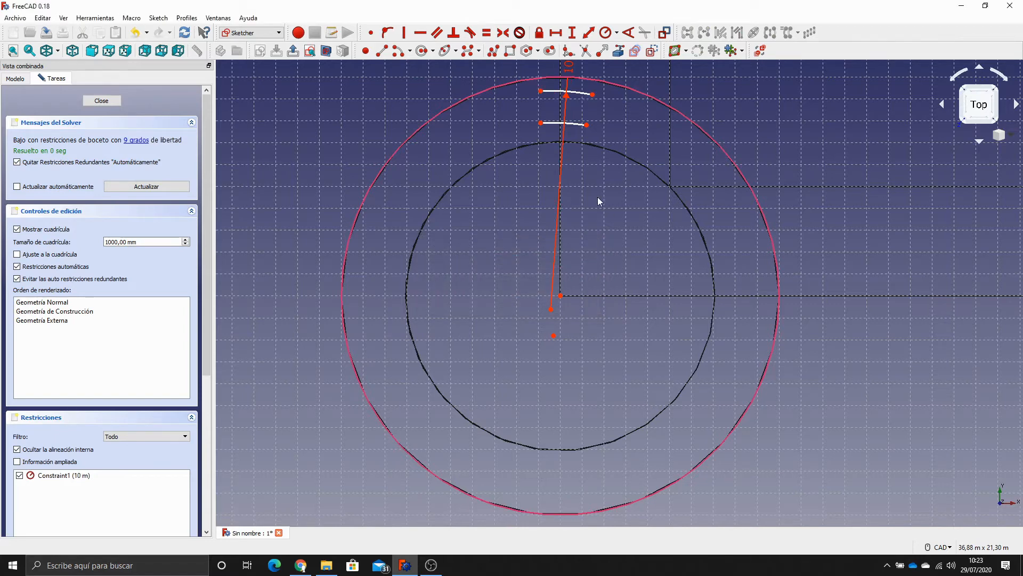
# Constrain the lower arc's radius to 9500 mm and nudge its centre point closer to the circles' vertical centreline.
pyautogui.click(577, 124)
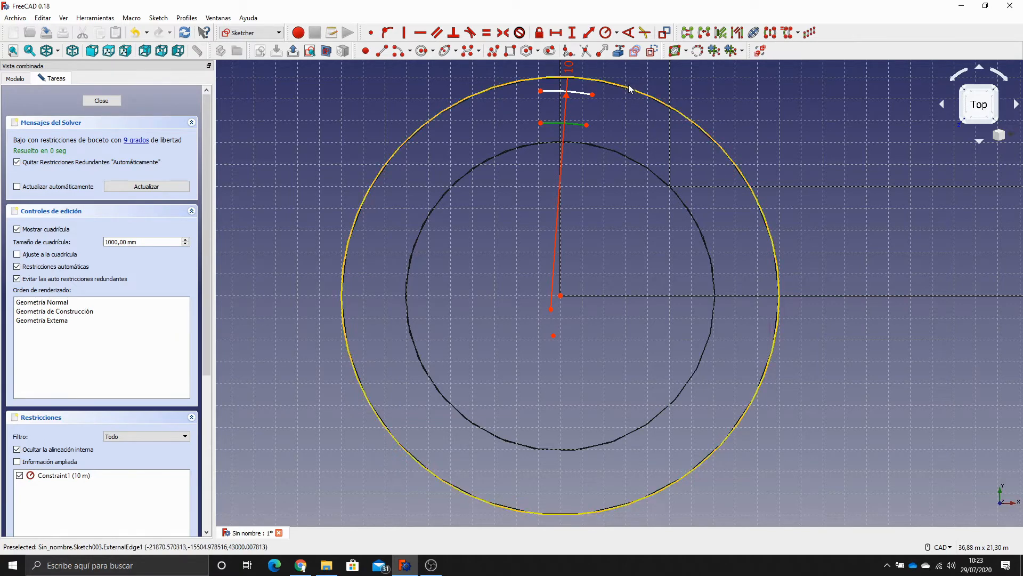
pyautogui.click(605, 33)
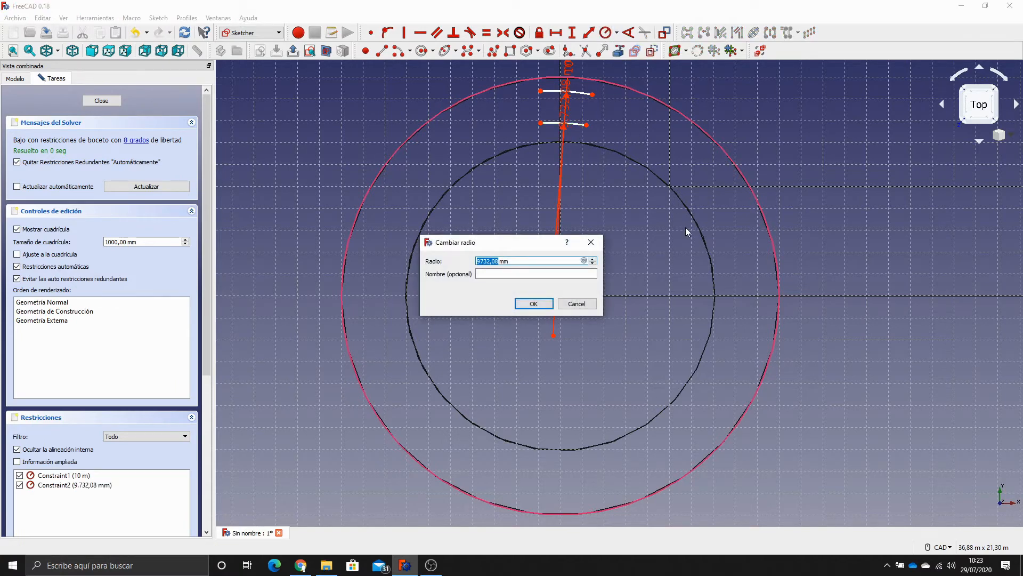
pyautogui.write('9500')
pyautogui.press('Return')
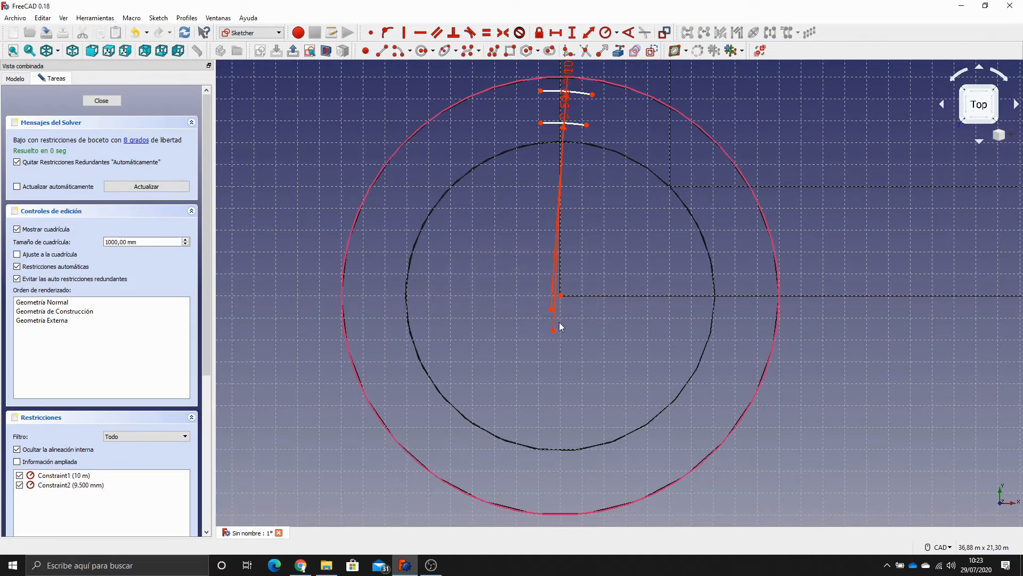
pyautogui.moveTo(554, 330)
pyautogui.mouseDown()
pyautogui.moveTo(576, 331)
pyautogui.moveTo(558, 331)
pyautogui.mouseUp()
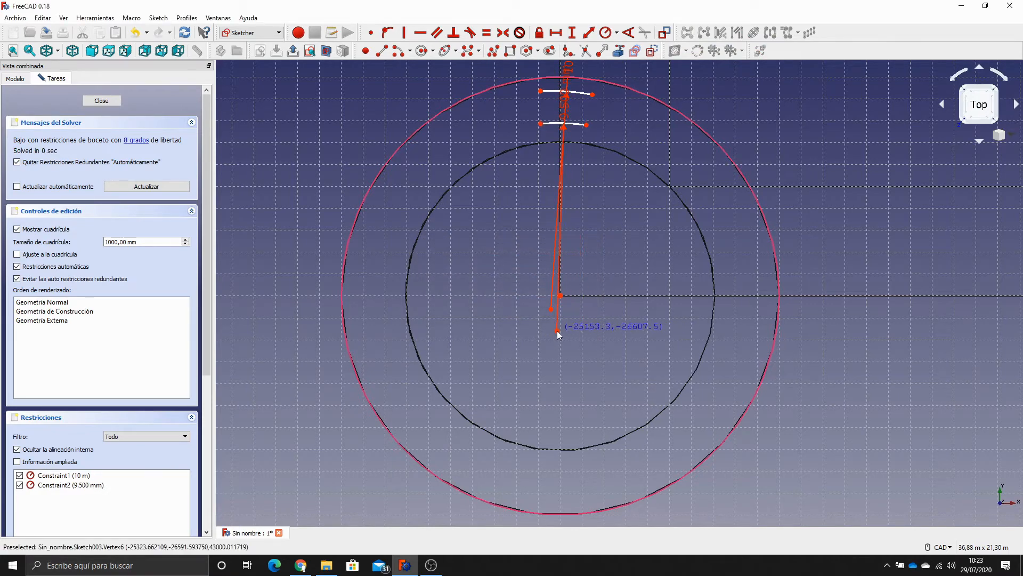
# Constrain the angular span of both the upper and the lower arc to 10°.
pyautogui.click(582, 96)
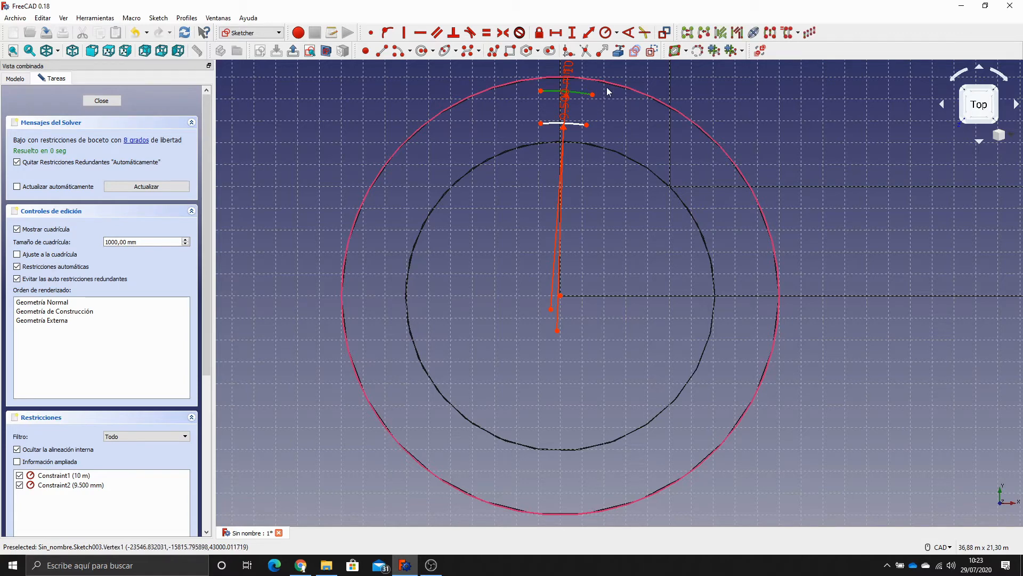
pyautogui.click(629, 33)
pyautogui.write('10')
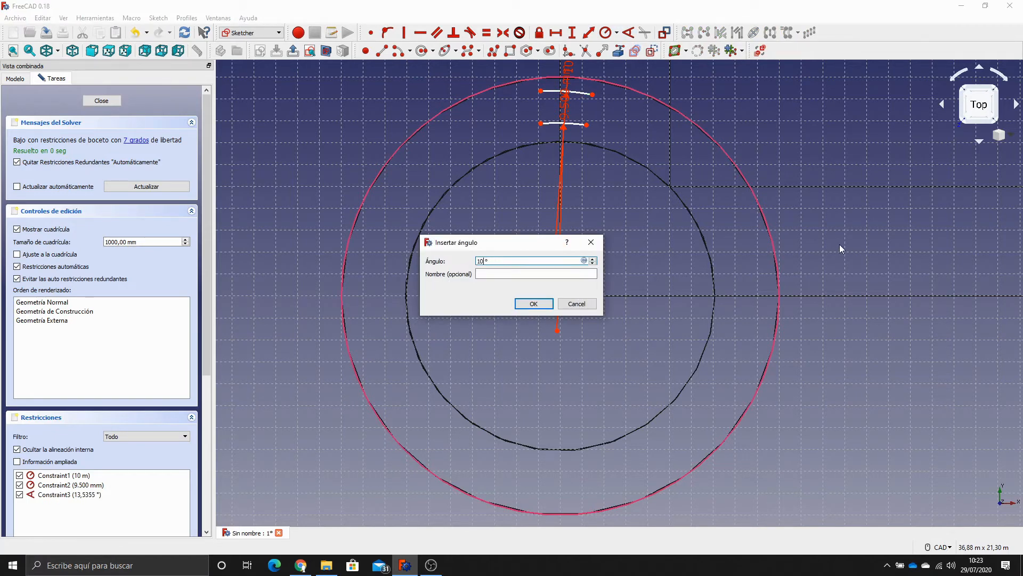
pyautogui.press('Return')
pyautogui.click(573, 125)
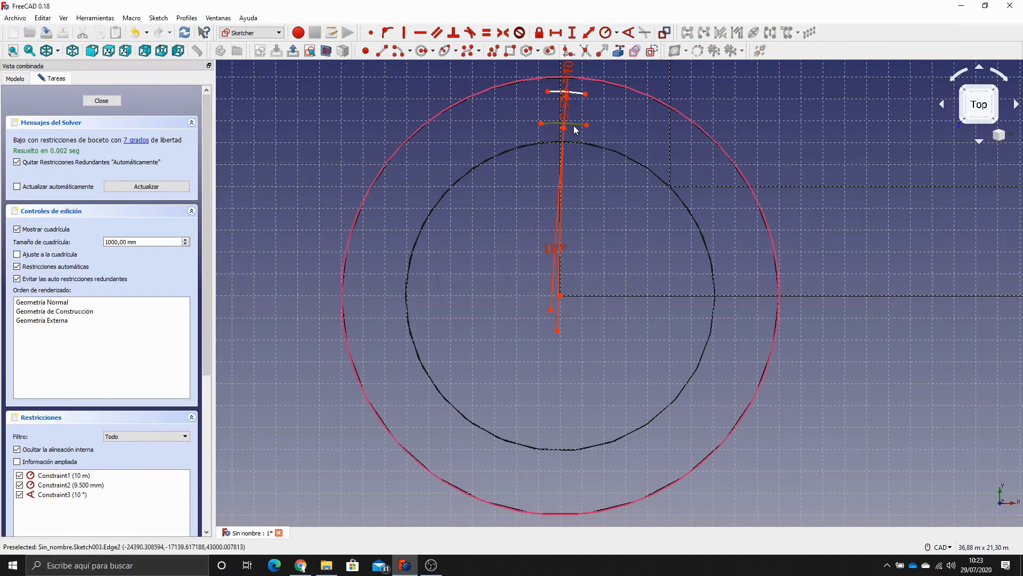
pyautogui.click(629, 33)
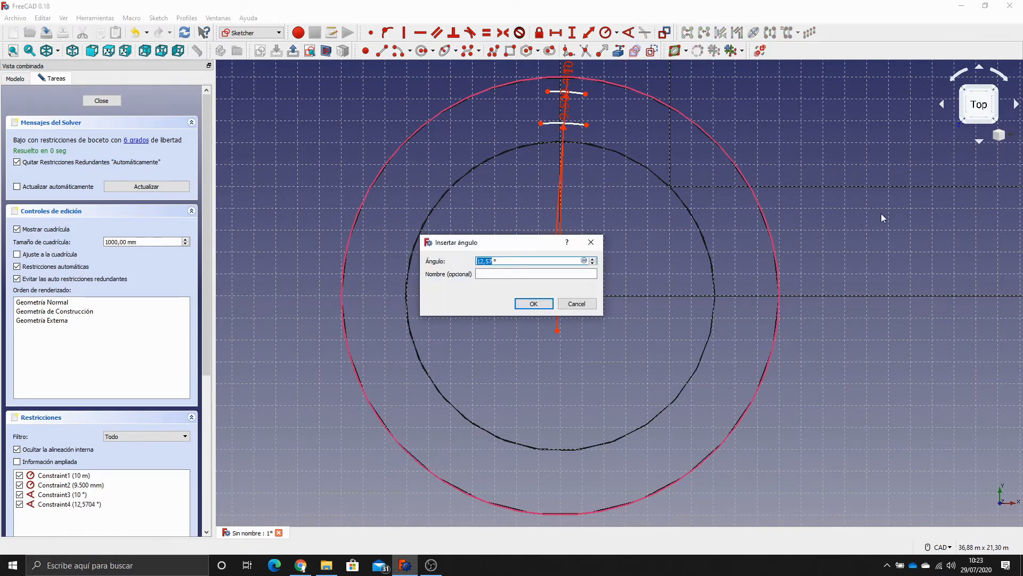
pyautogui.write('10')
pyautogui.press('Return')
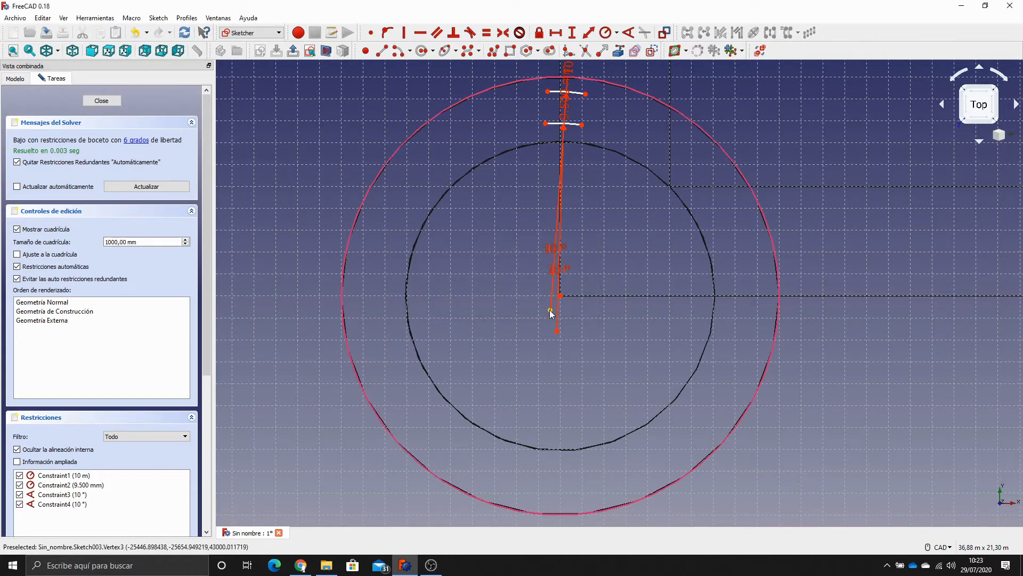
# Make both arc centres coincident with the circles' centre, and move the arcs apart to either side of the vertical centreline.
pyautogui.moveTo(536, 287); pyautogui.dragTo(578, 354)
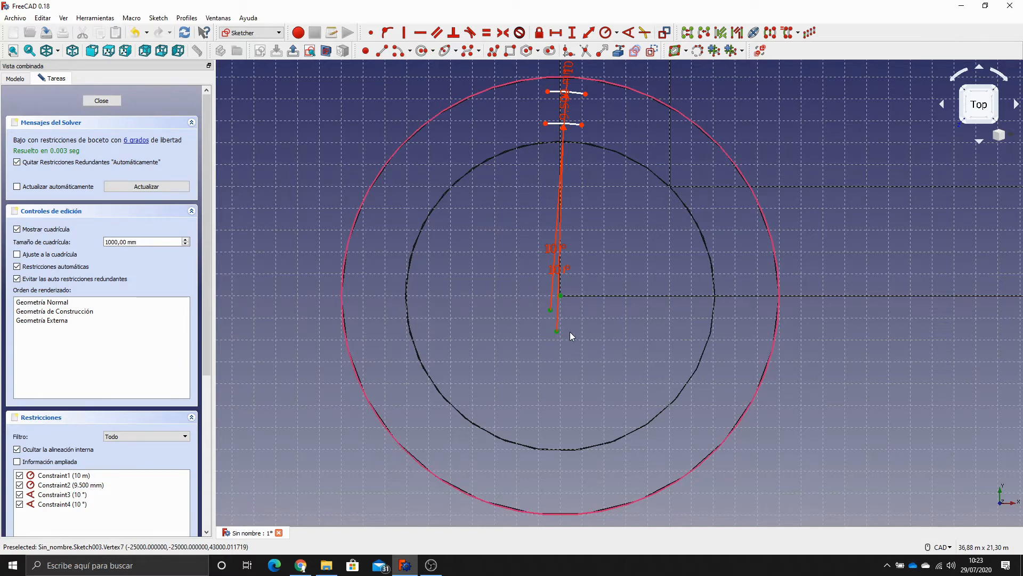
pyautogui.click(375, 34)
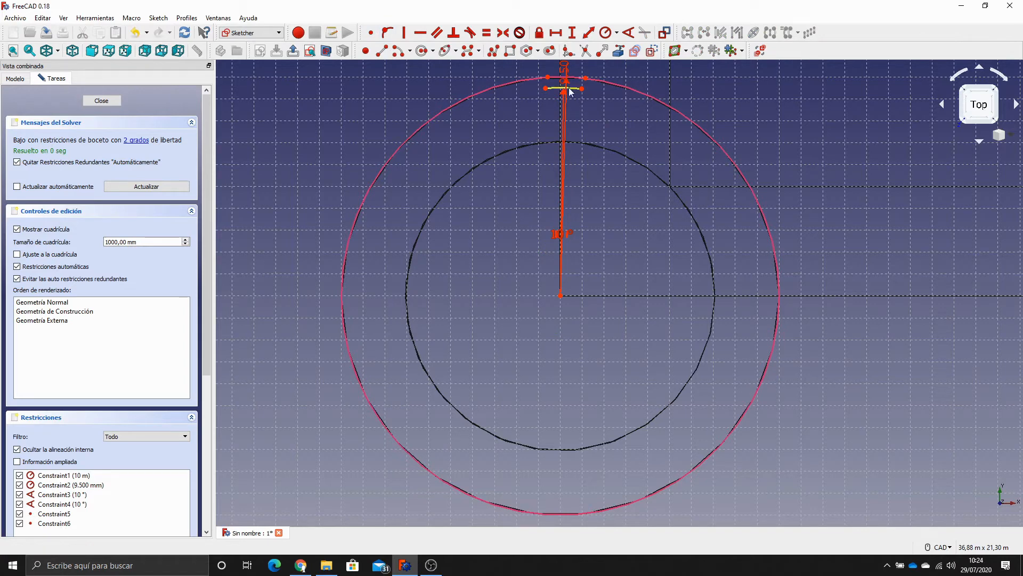
pyautogui.moveTo(547, 78); pyautogui.dragTo(616, 84)
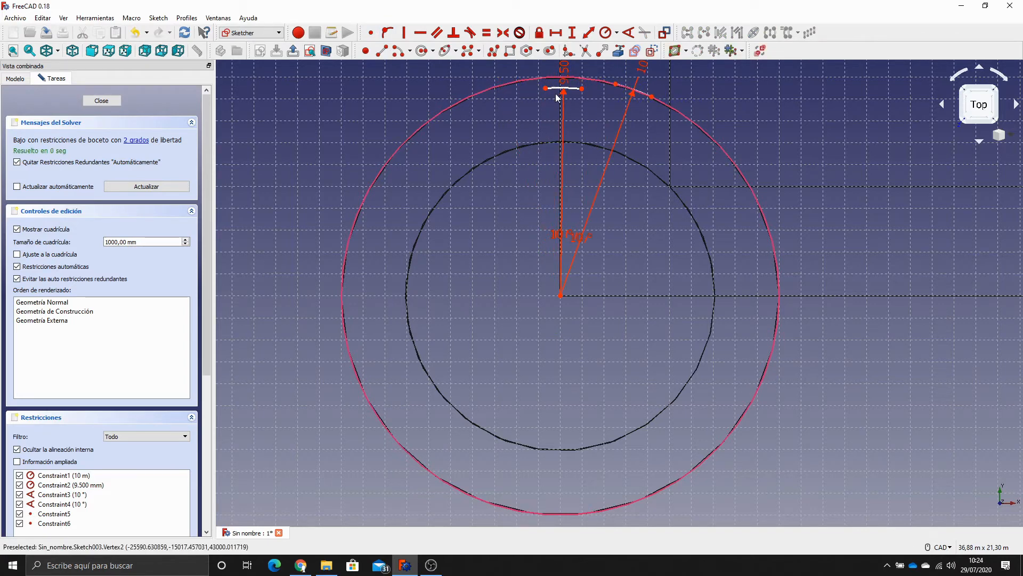
pyautogui.moveTo(545, 93); pyautogui.dragTo(464, 130)
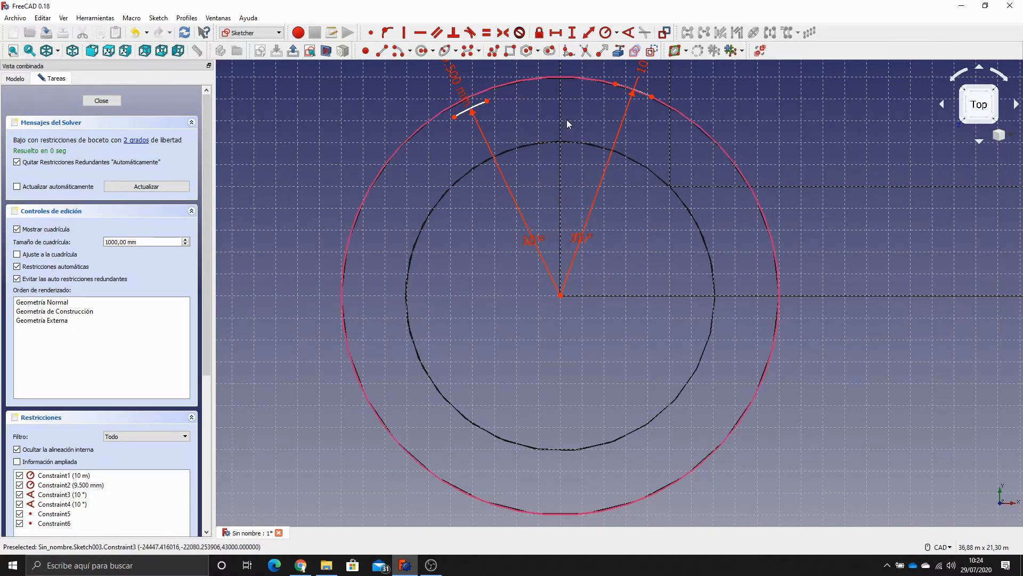
# Draw a vertical construction line from the circles' centre up to the outer circle.
pyautogui.click(636, 83)
pyautogui.click(652, 52)
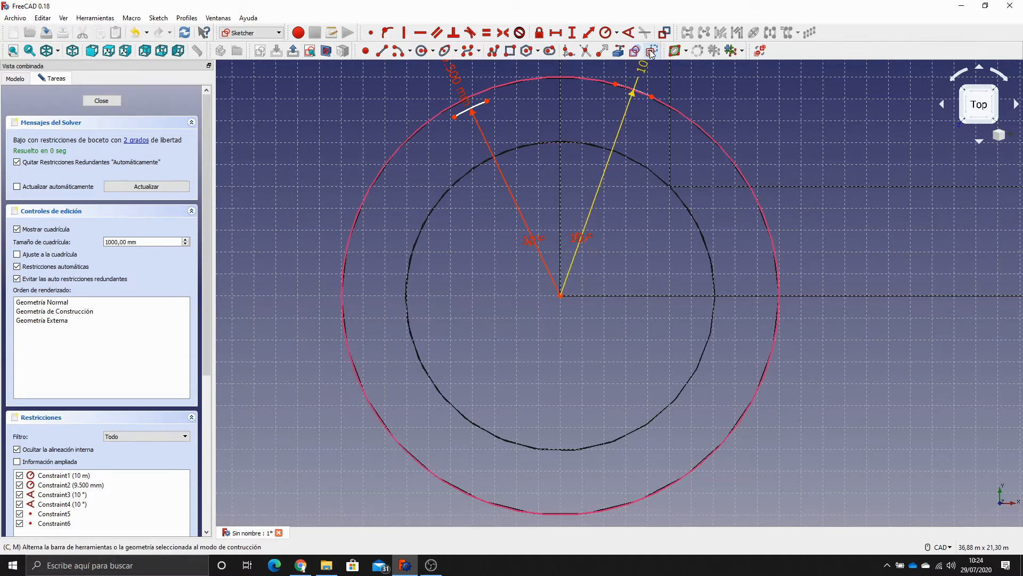
pyautogui.click(381, 52)
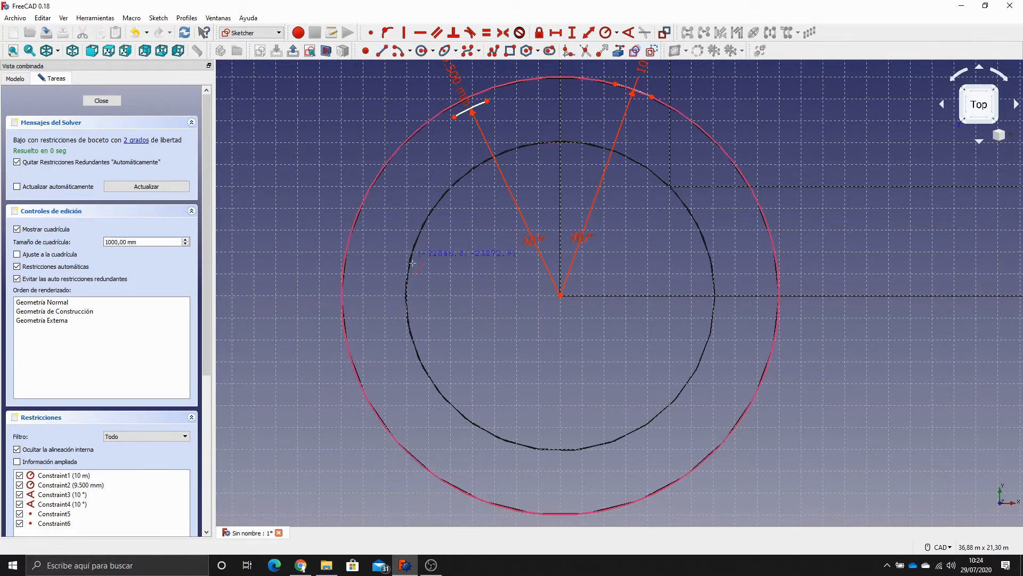
pyautogui.click(560, 295)
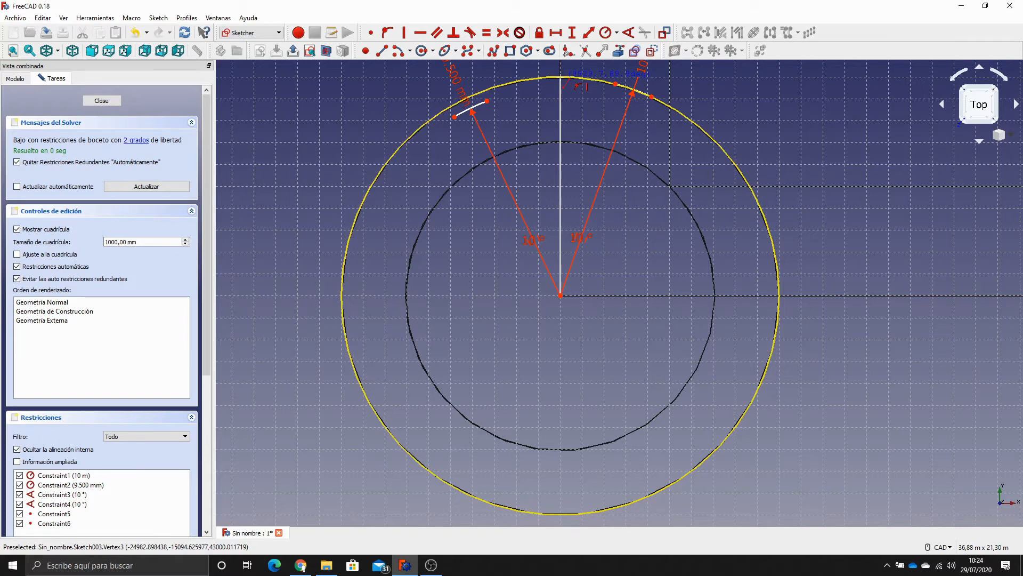
pyautogui.click(561, 77)
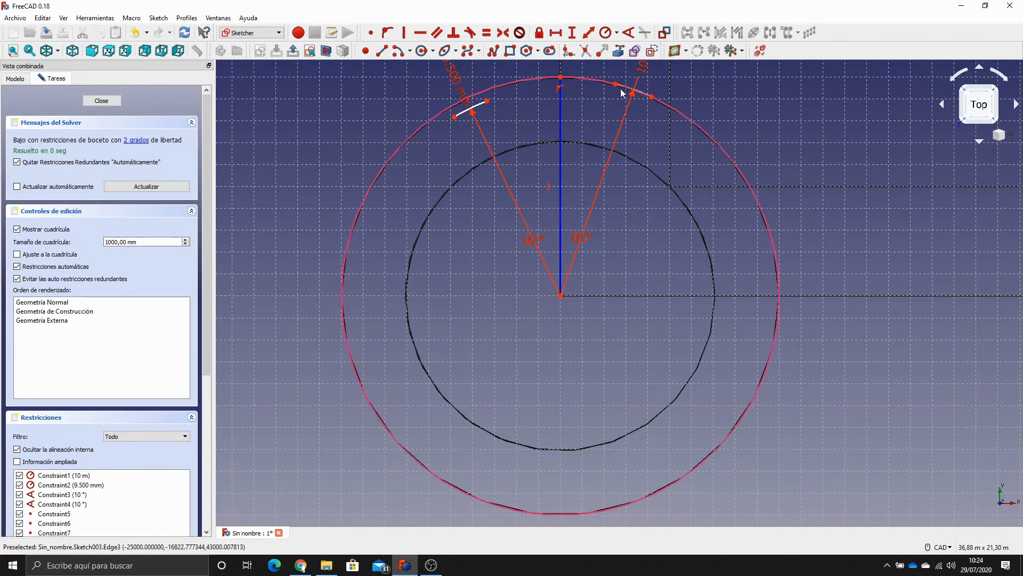
# Move the upper 10 m arc to straddle the vertical construction line and constrain its endpoints symmetric about that line.
pyautogui.moveTo(616, 85); pyautogui.dragTo(545, 78)
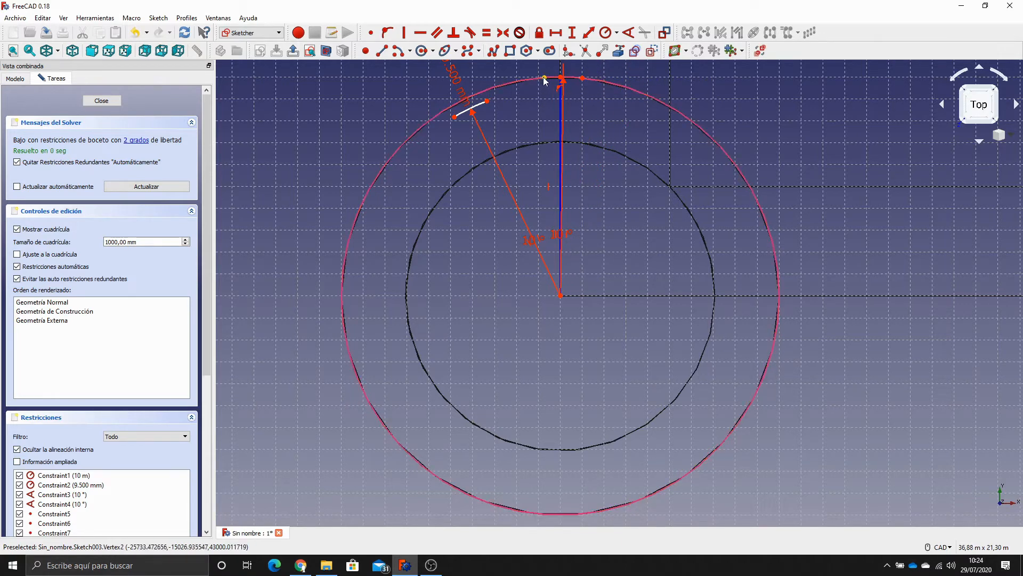
pyautogui.click(544, 79)
pyautogui.click(583, 78)
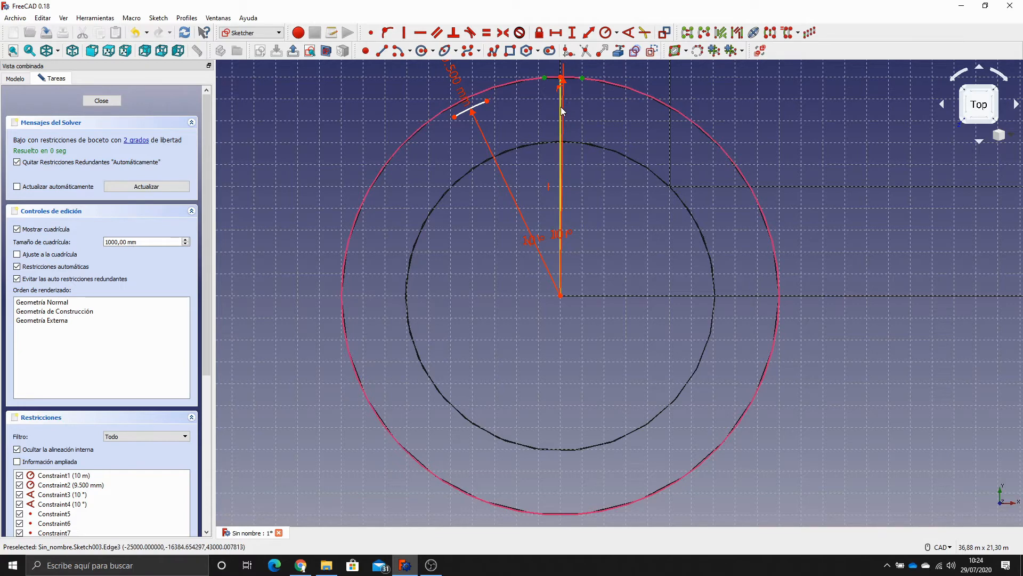
pyautogui.click(561, 107)
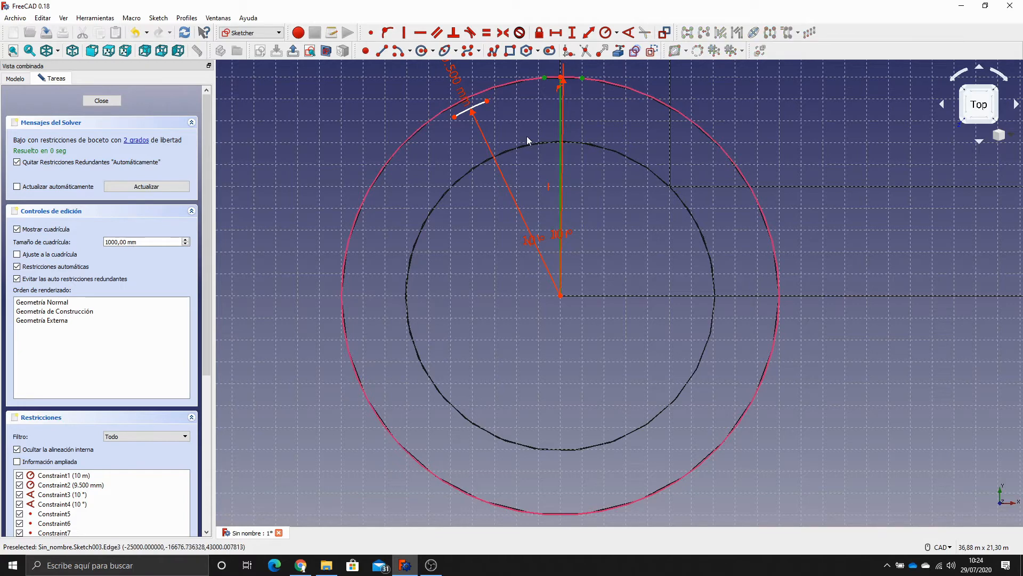
pyautogui.click(503, 33)
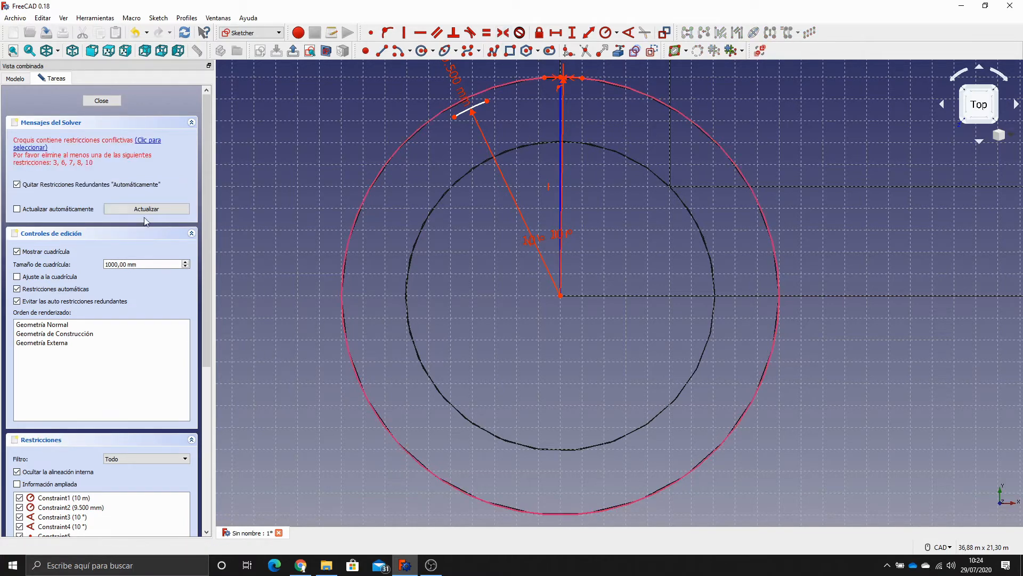
# Delete the coincidence constraint Constraint7, one of the sketch's conflicting constraints.
pyautogui.scroll(-2, 198, 352)
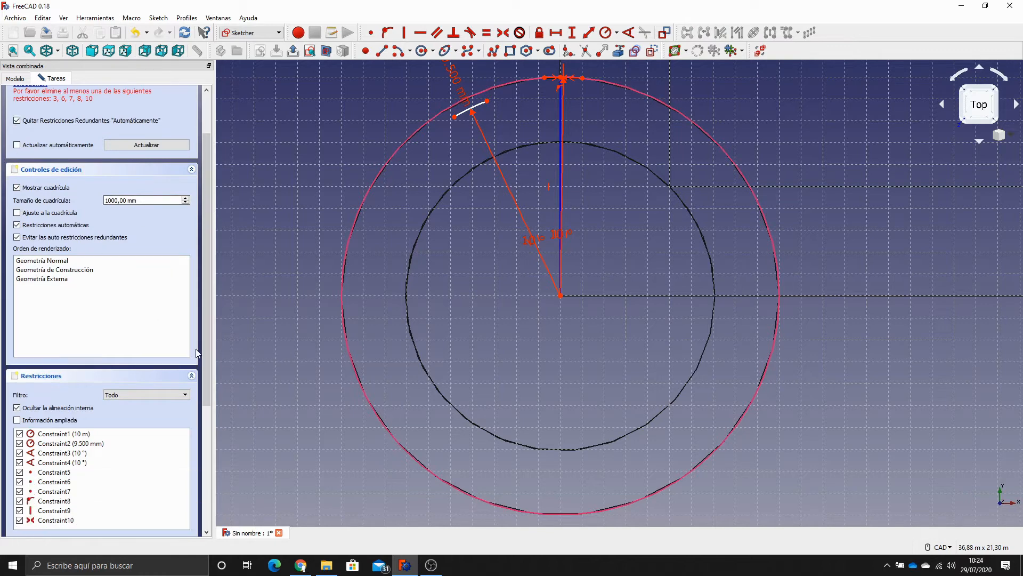
pyautogui.scroll(-2, 192, 362)
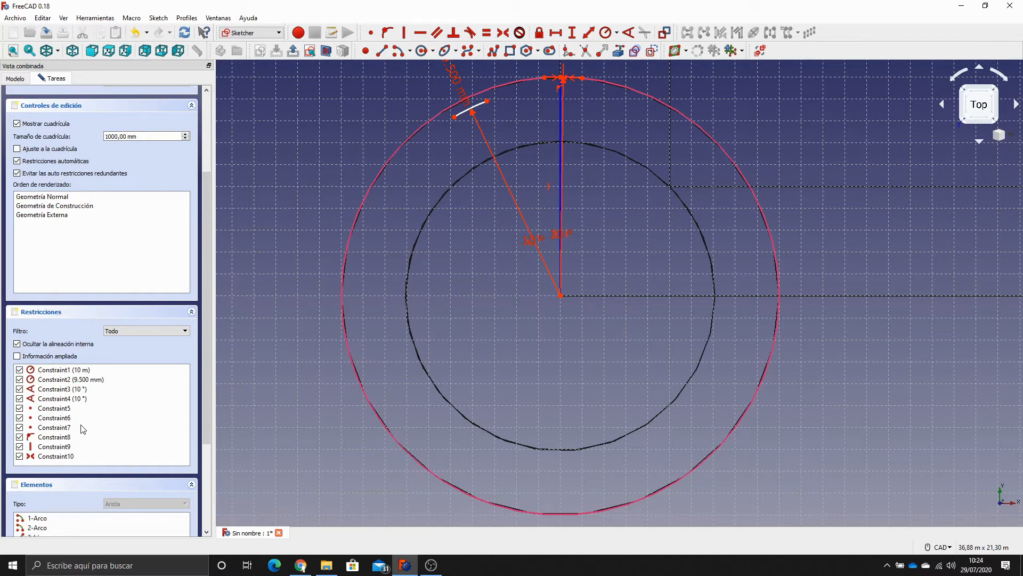
pyautogui.click(52, 430)
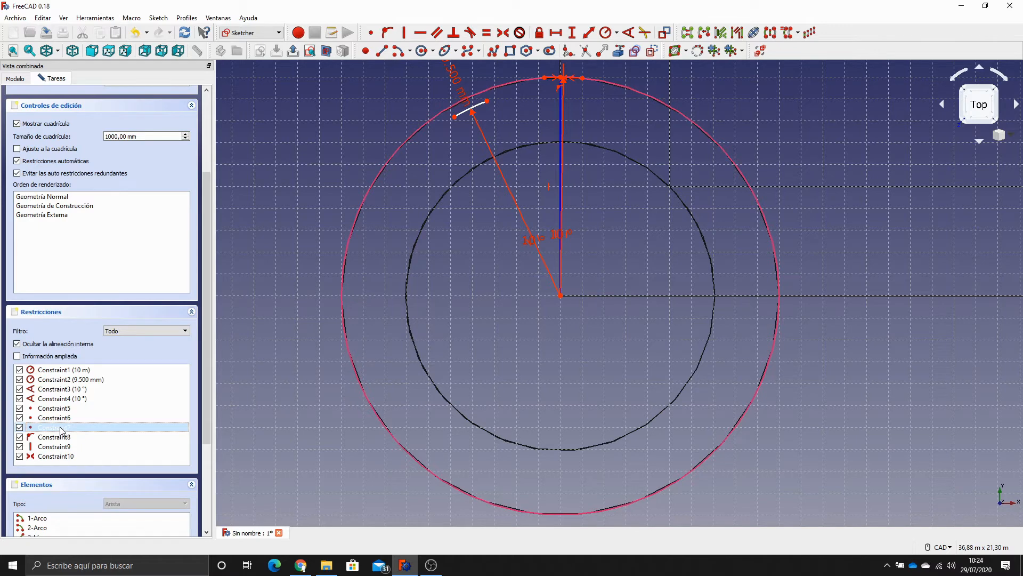
pyautogui.press('Delete')
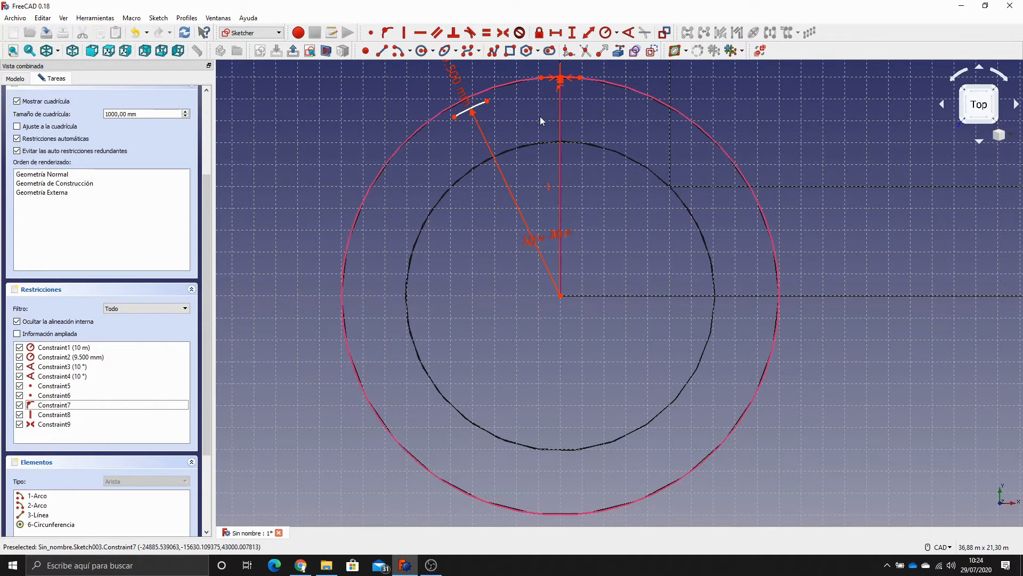
# Move the 9.5 m arc beneath the upper arc and constrain its endpoints symmetric about the vertical construction line.
pyautogui.moveTo(489, 102); pyautogui.dragTo(574, 91)
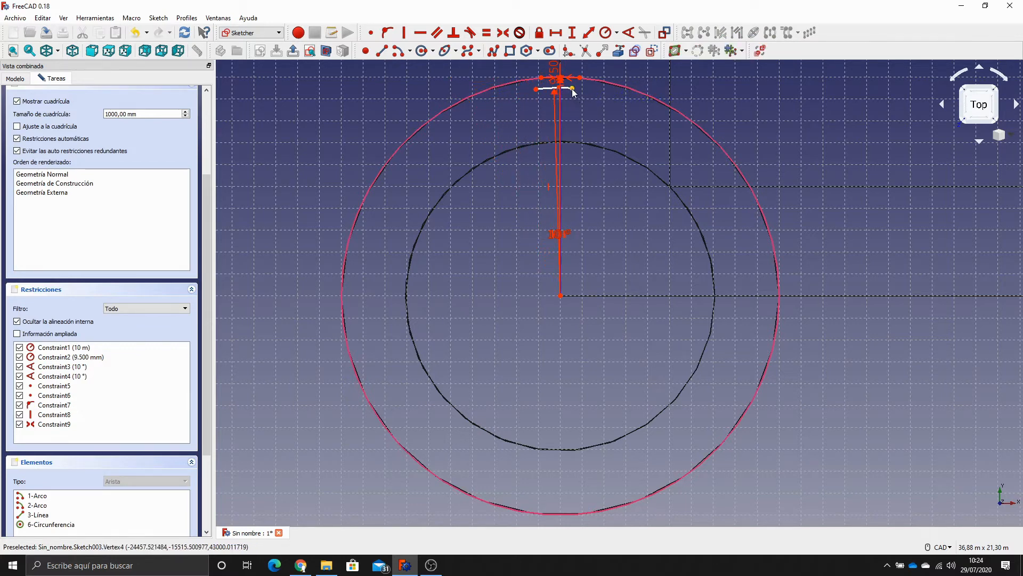
pyautogui.click(573, 89)
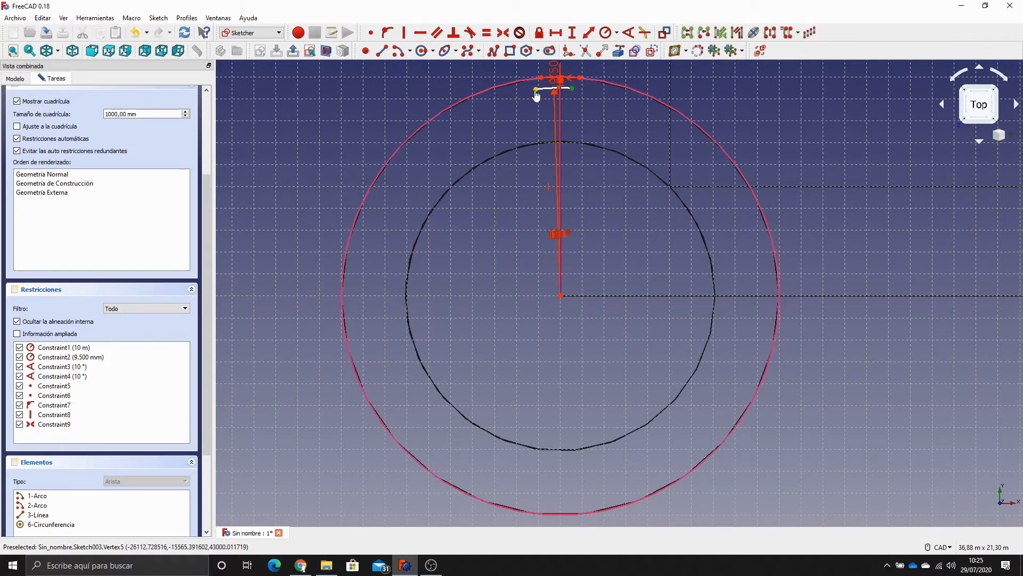
pyautogui.click(536, 90)
pyautogui.click(561, 122)
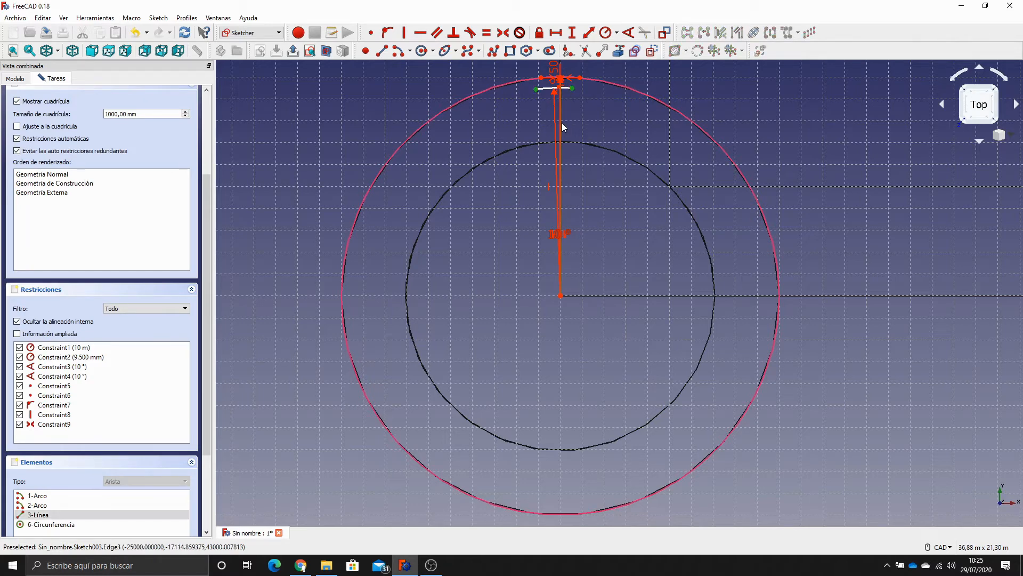
pyautogui.click(502, 33)
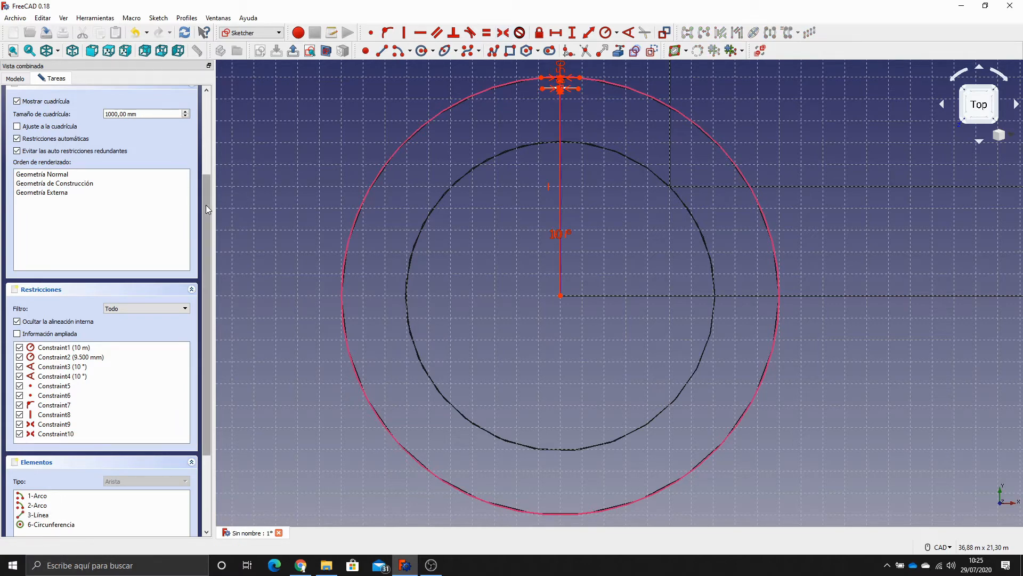
# Join the matching ends of the two arcs with a straight line on each side, closing the profile.
pyautogui.moveTo(206, 204); pyautogui.dragTo(226, 223)
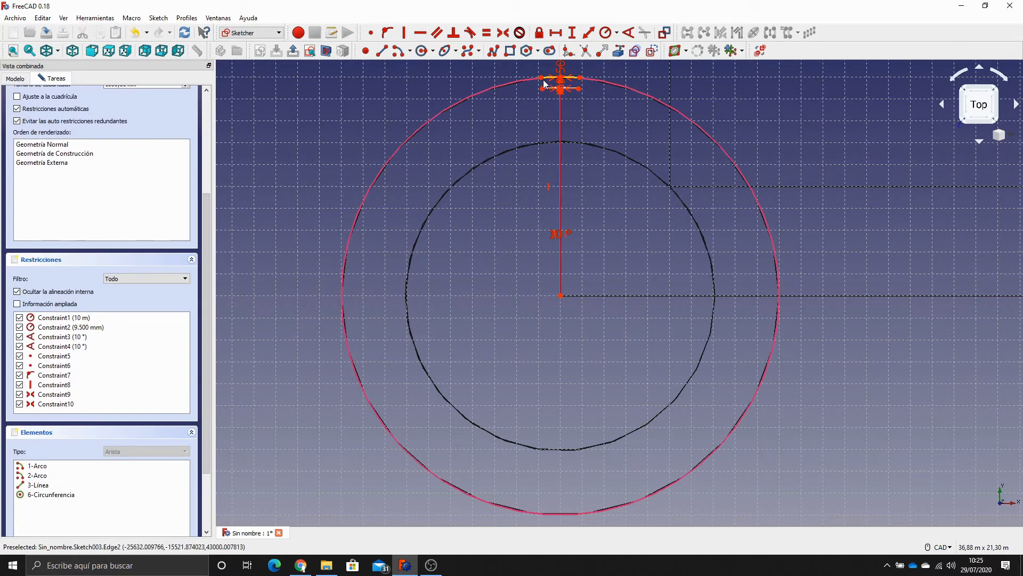
pyautogui.click(541, 78)
pyautogui.click(534, 120)
pyautogui.scroll(5, 526, 125)
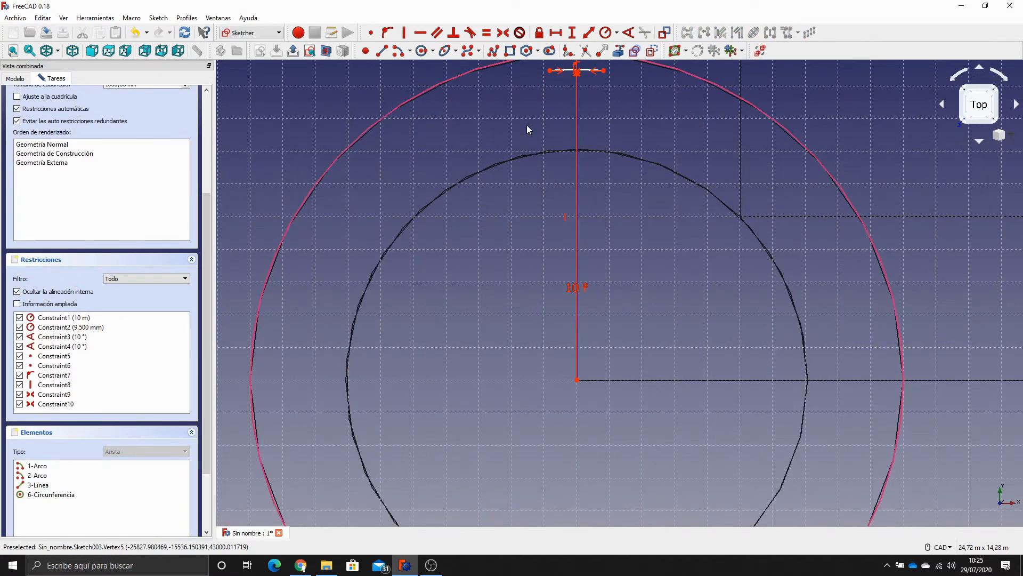
pyautogui.moveTo(527, 107); pyautogui.dragTo(496, 324, button='middle')
pyautogui.scroll(2, 496, 324)
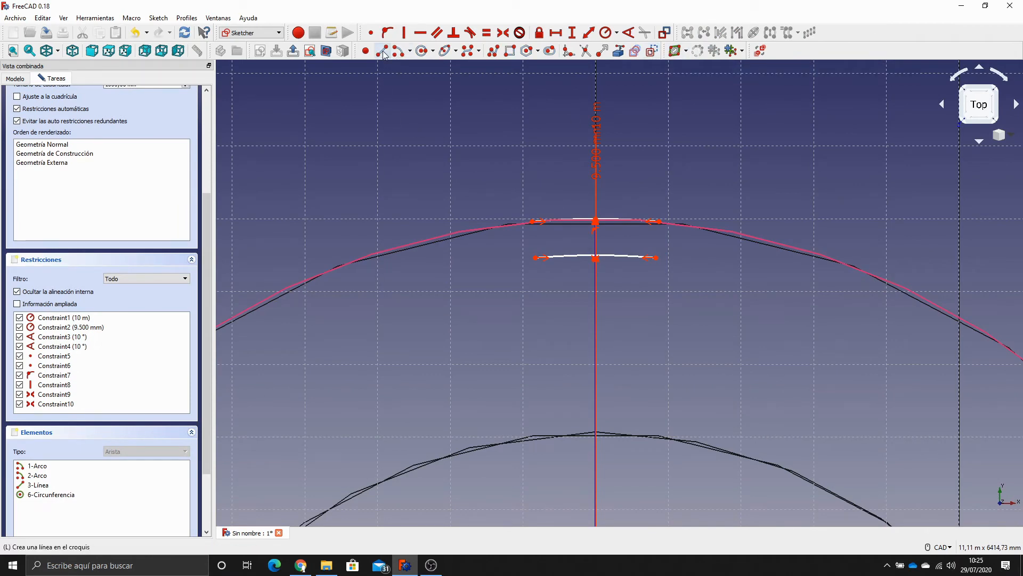
pyautogui.click(533, 221)
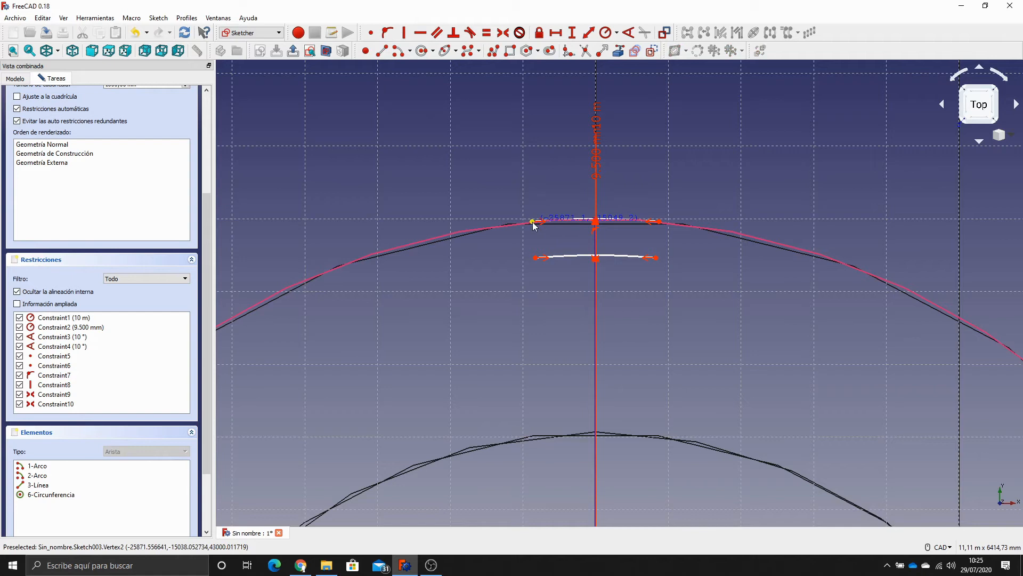
pyautogui.click(536, 258)
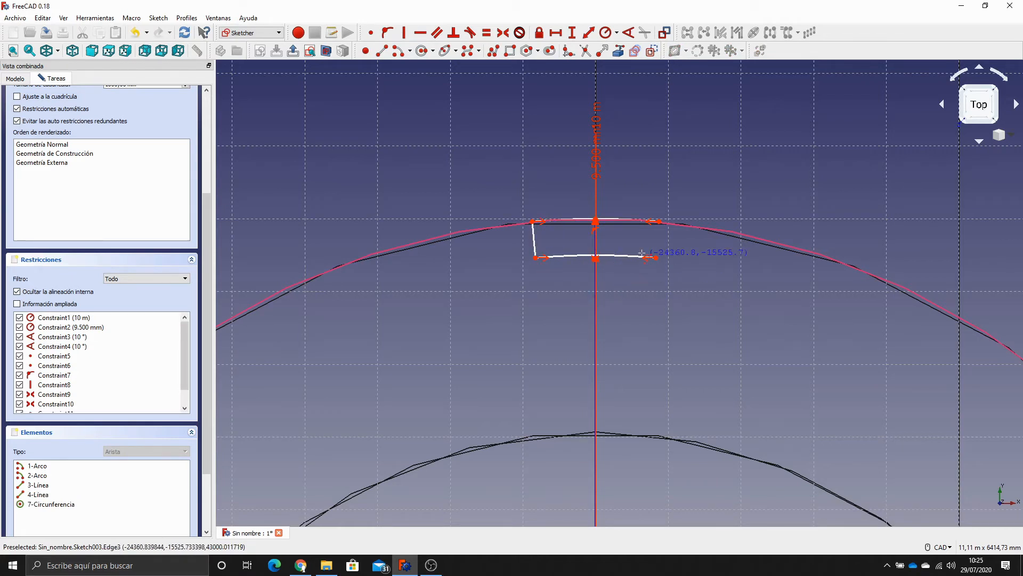
pyautogui.click(659, 221)
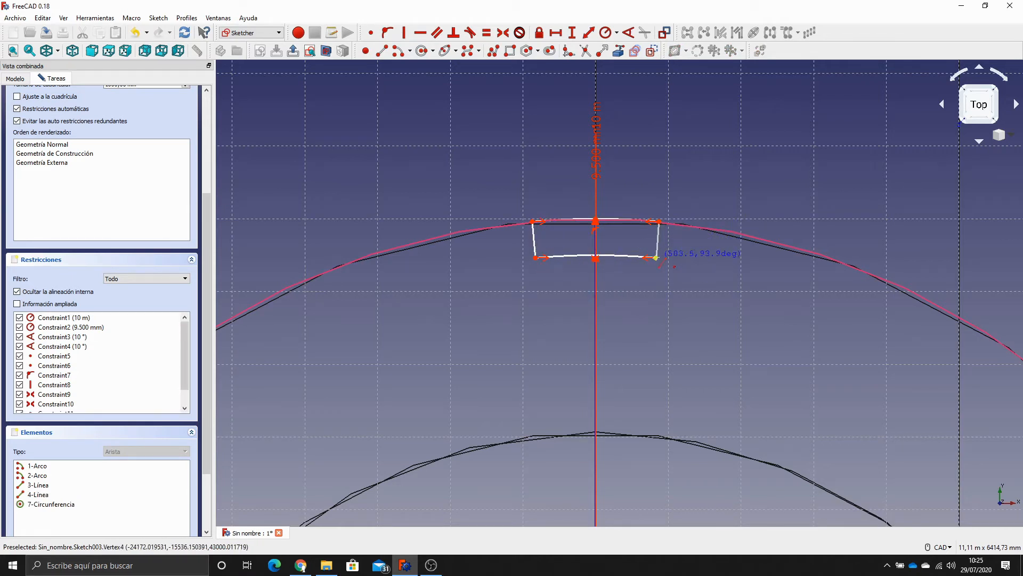
pyautogui.click(656, 258)
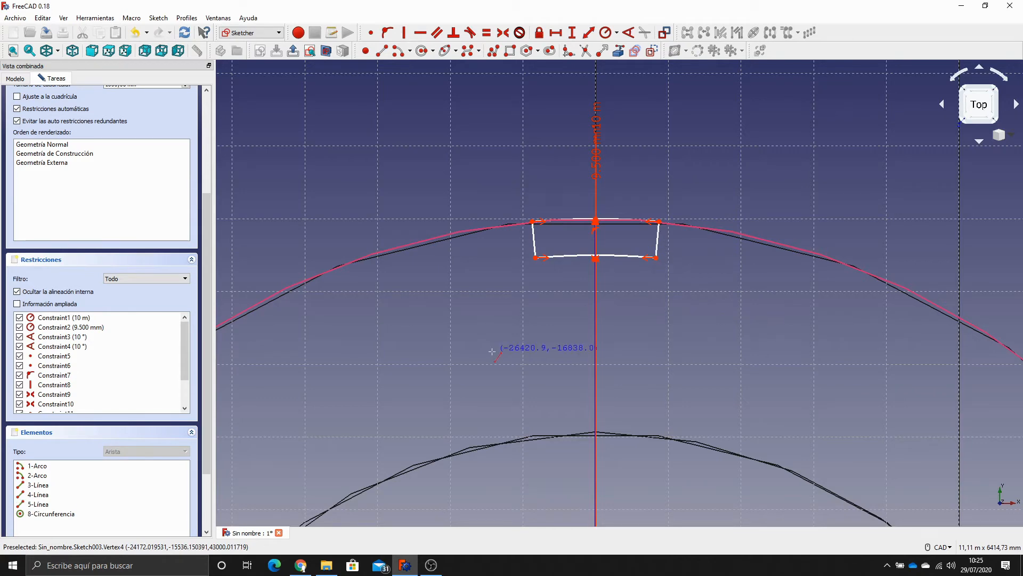
pyautogui.rightClick(501, 353)
# Finish editing the arc-segment sketch and return to the 3D model.
pyautogui.scroll(-6, 496, 335)
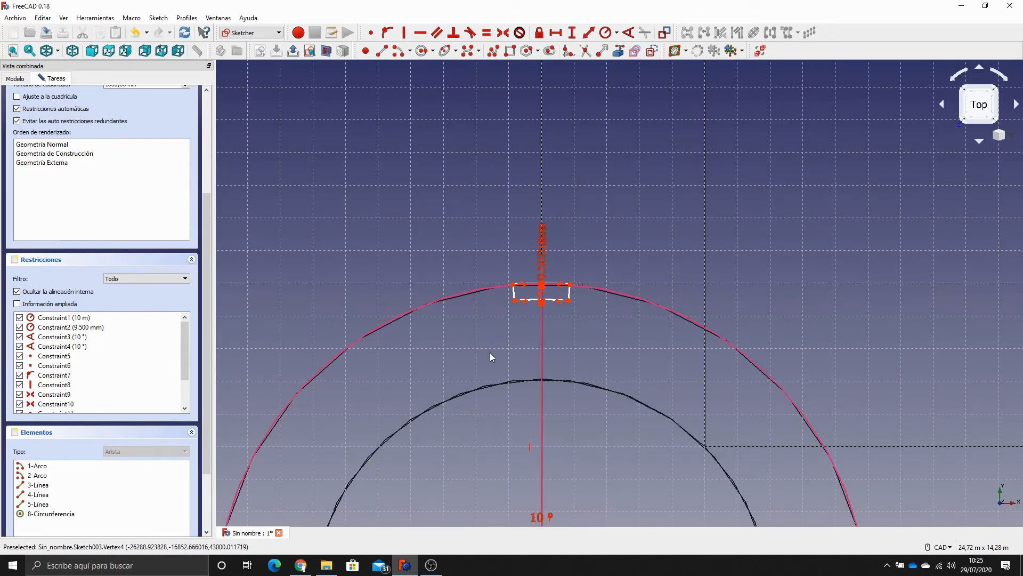
pyautogui.moveTo(500, 443); pyautogui.dragTo(484, 228, button='middle')
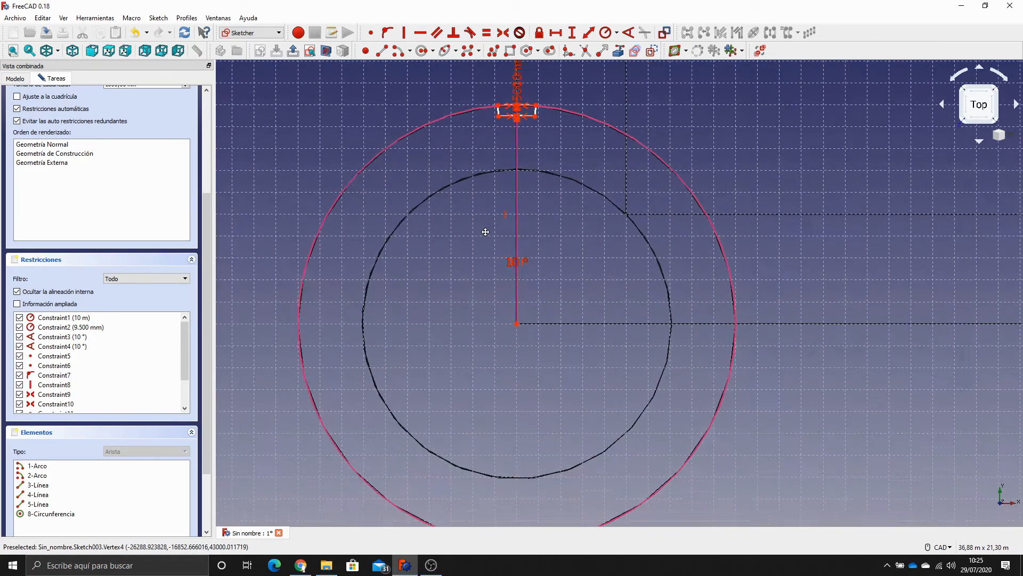
pyautogui.scroll(-4, 489, 226)
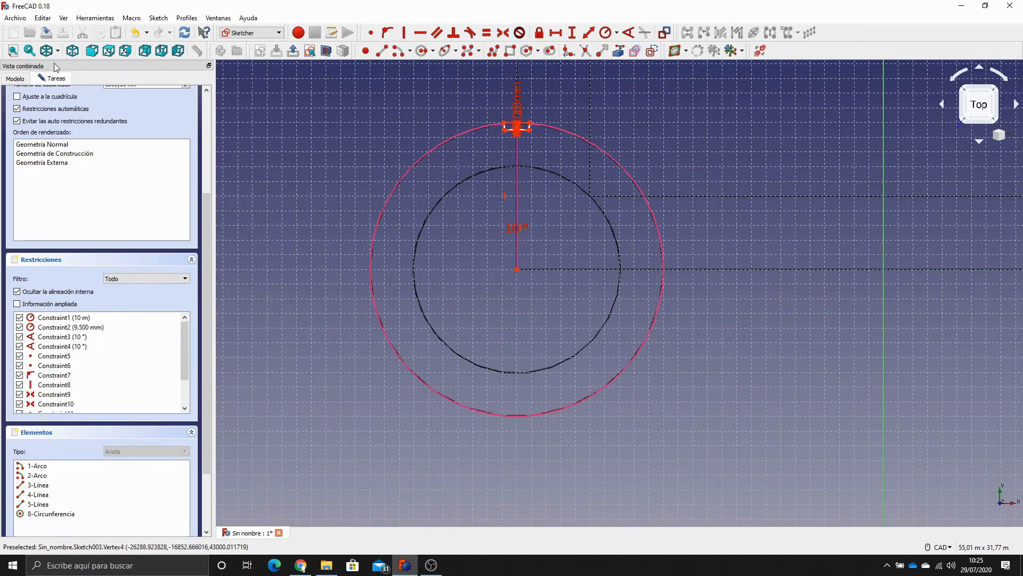
pyautogui.scroll(5, 107, 123)
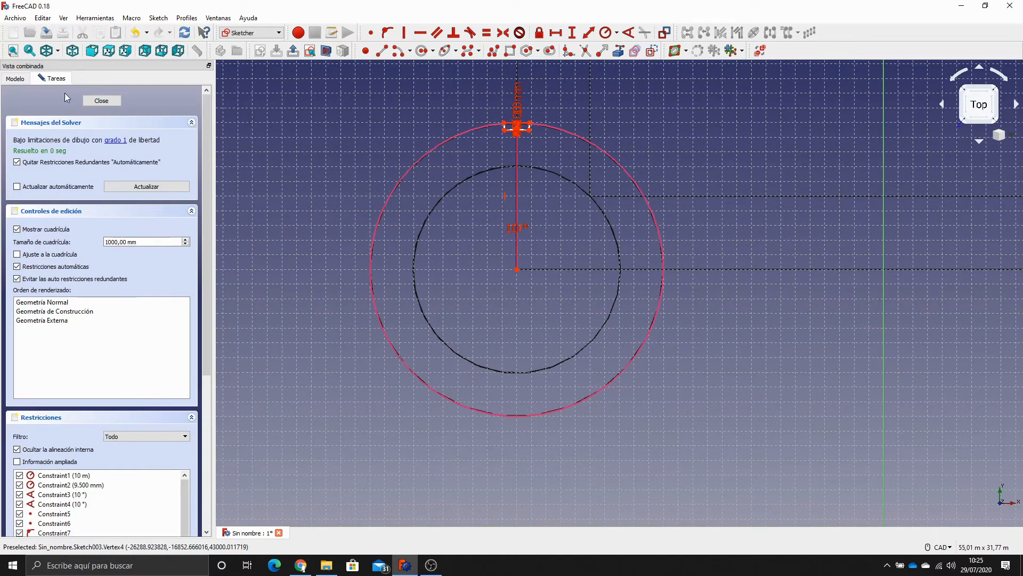
pyautogui.click(101, 101)
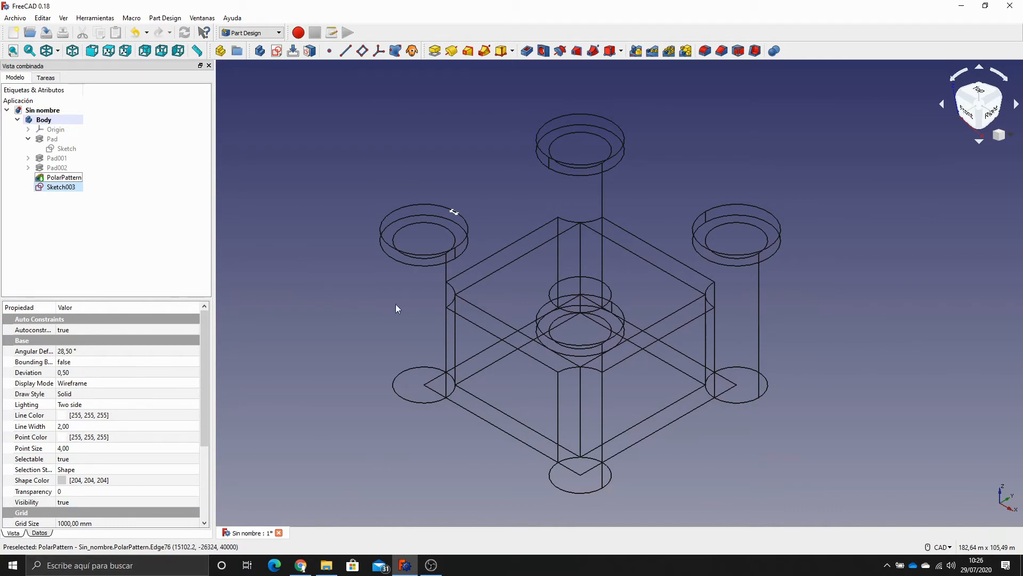
# Pad the arc-segment sketch 1000 mm upward from the tower's top face, and switch the model display style to "Como es".
pyautogui.click(61, 187)
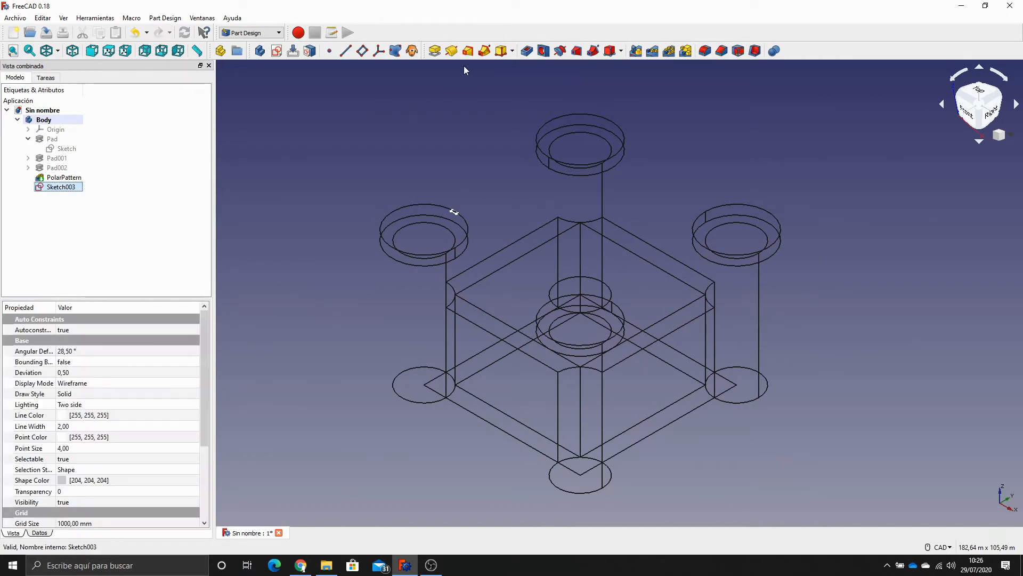
pyautogui.click(434, 51)
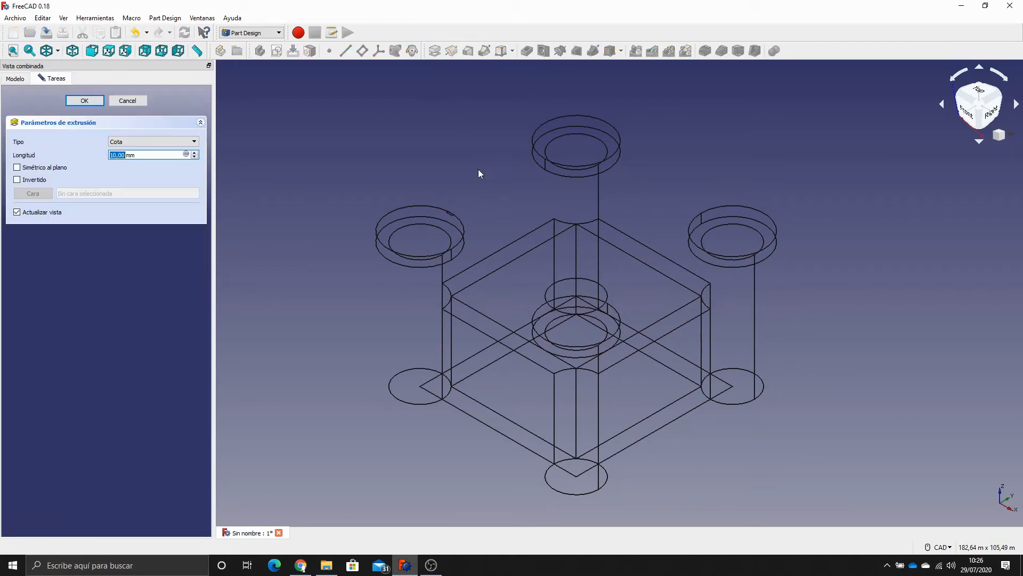
pyautogui.scroll(2, 469, 229)
pyautogui.click(59, 52)
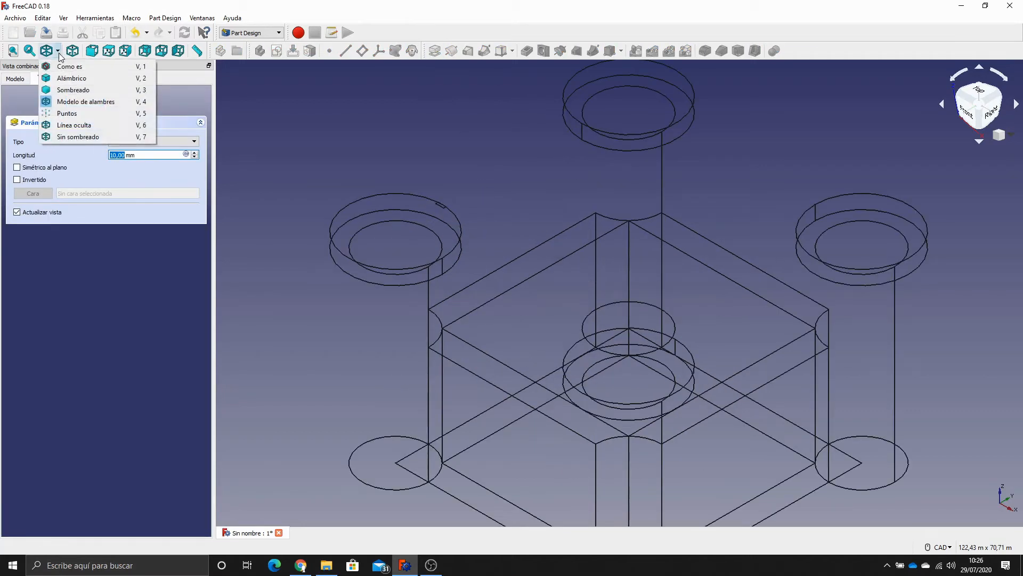
pyautogui.click(60, 67)
pyautogui.scroll(5, 460, 206)
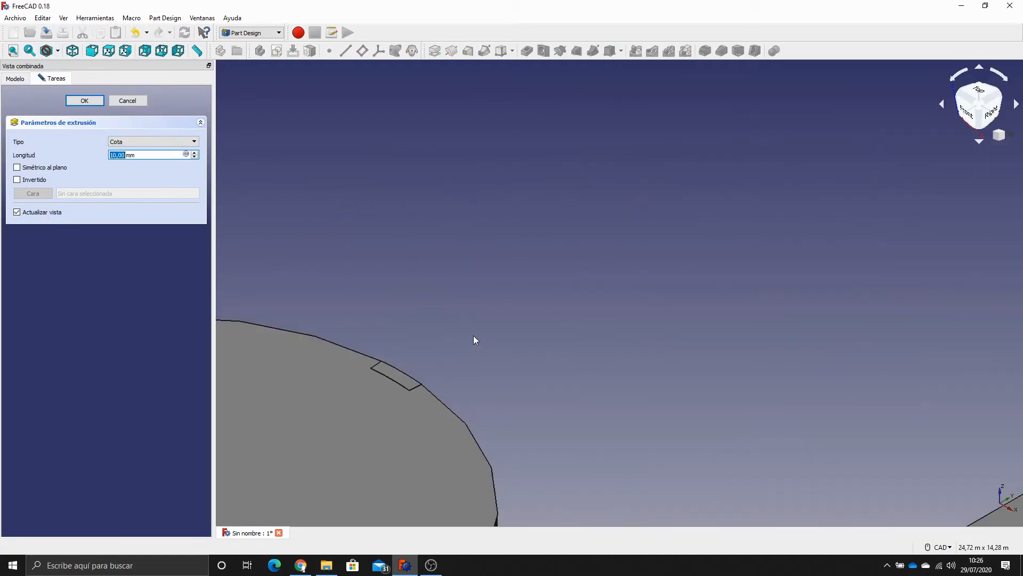
pyautogui.scroll(-4, 645, 156)
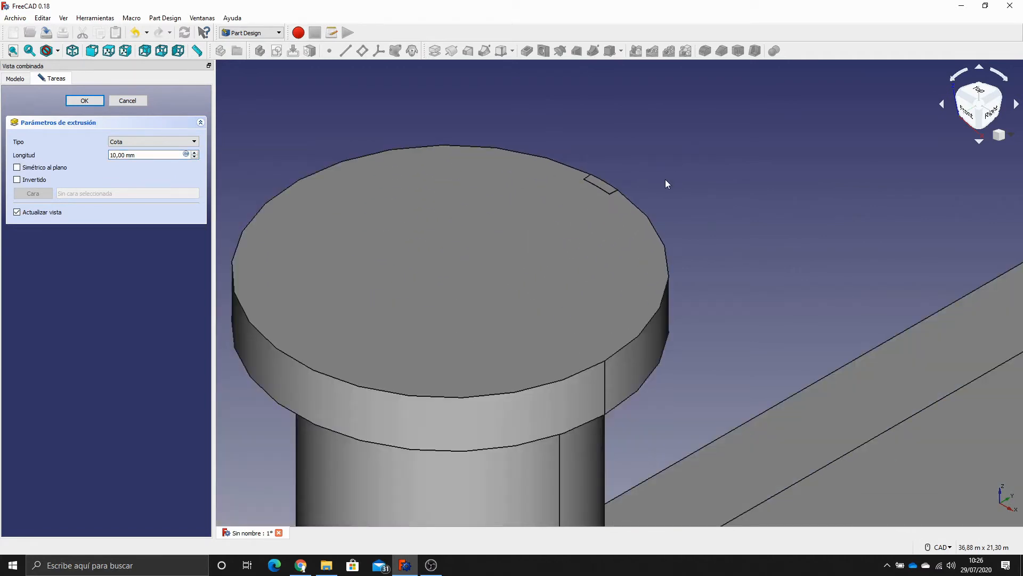
pyautogui.click(113, 155)
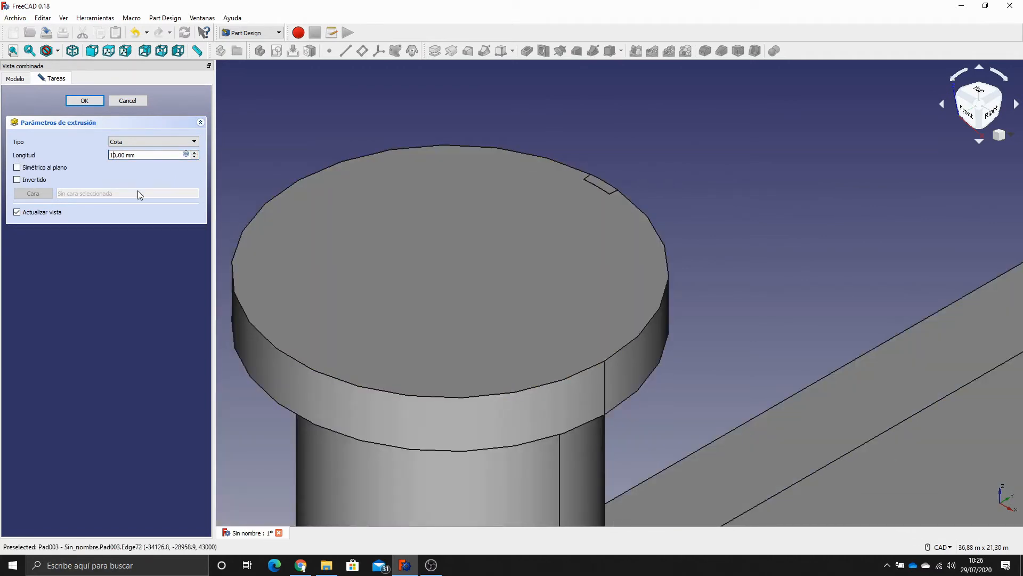
pyautogui.write('00')
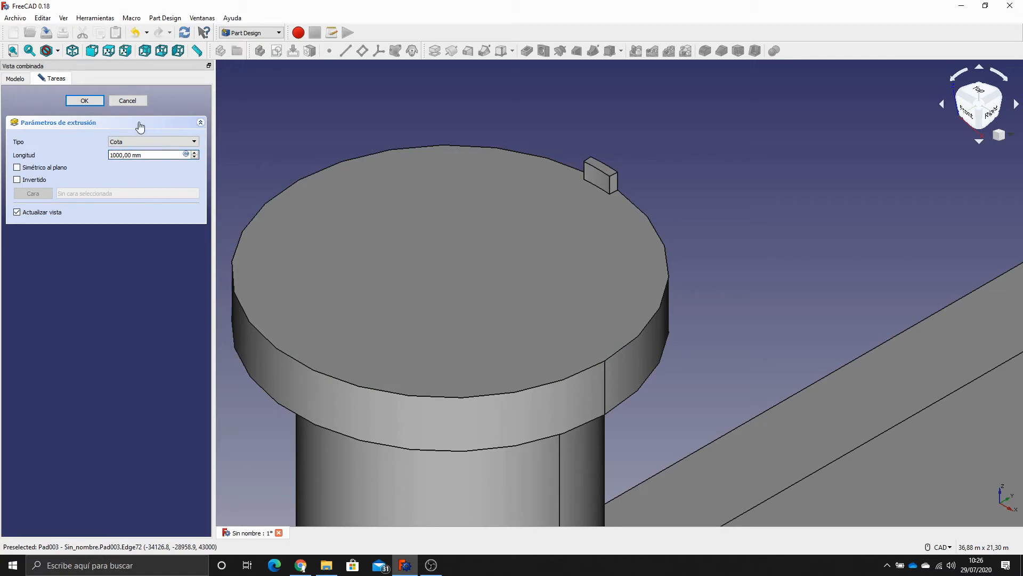
pyautogui.click(87, 102)
# Create a datum line on the top face of the tower with the block, attached by the "Primer eje principal" mode.
pyautogui.scroll(-5, 702, 204)
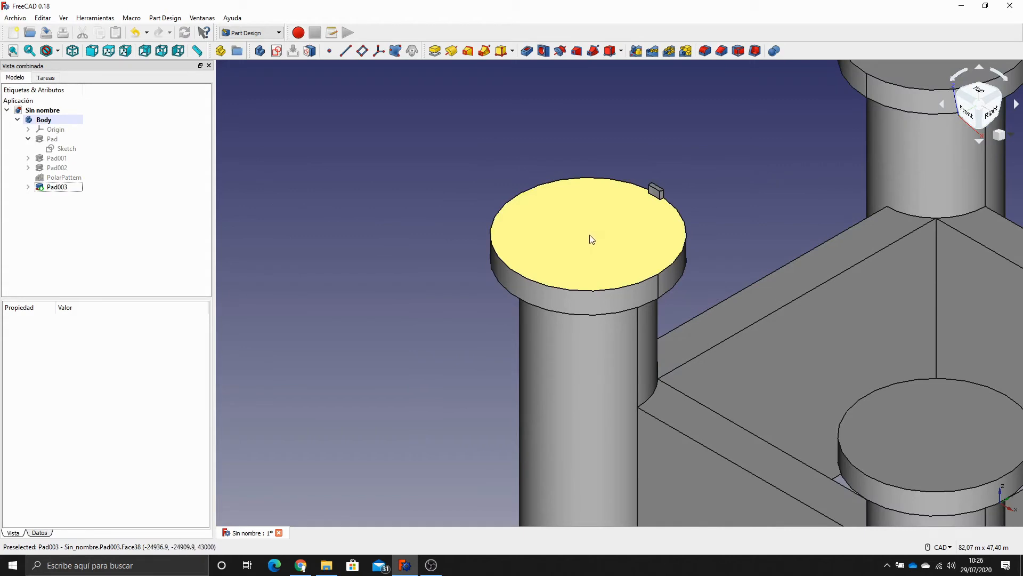
pyautogui.click(598, 261)
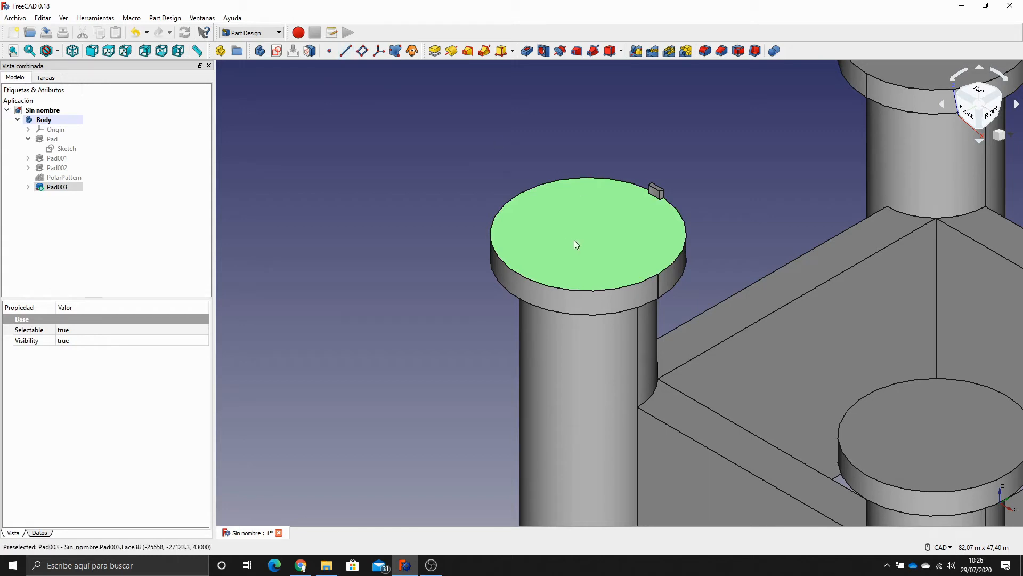
pyautogui.click(351, 53)
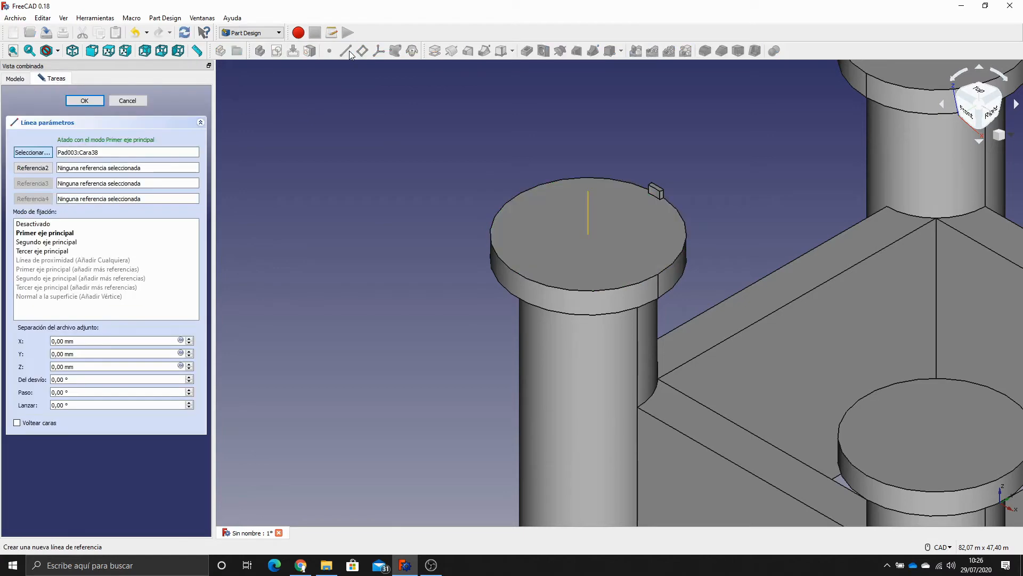
pyautogui.click(58, 242)
pyautogui.click(56, 251)
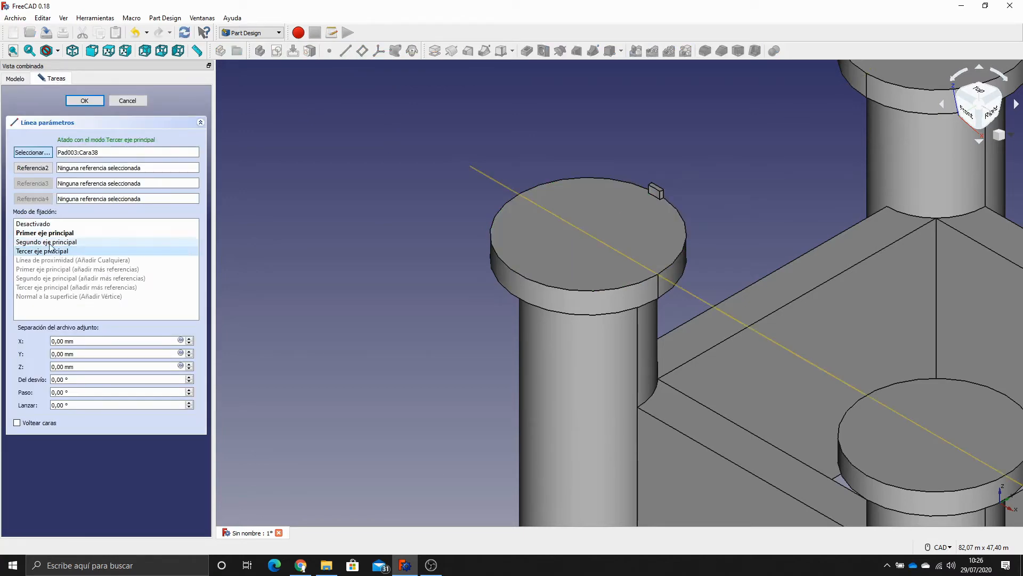
pyautogui.click(52, 242)
pyautogui.click(48, 233)
pyautogui.click(52, 242)
pyautogui.click(56, 251)
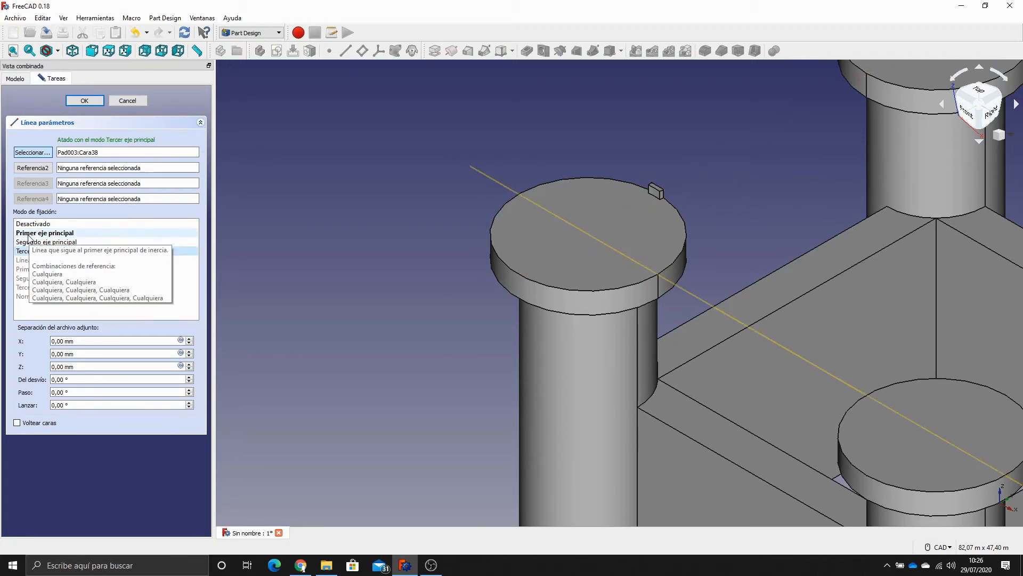
pyautogui.click(45, 235)
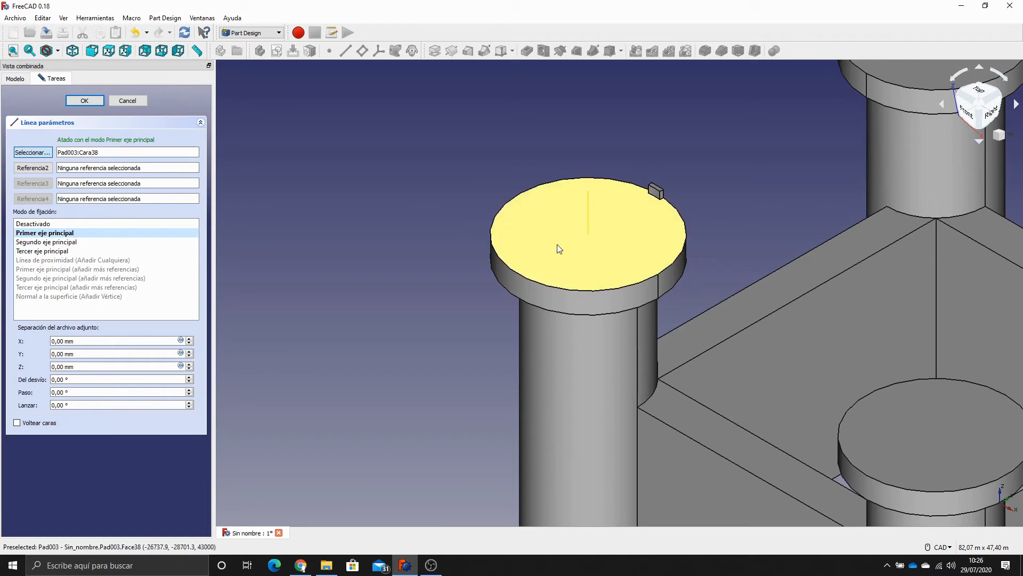
pyautogui.click(85, 101)
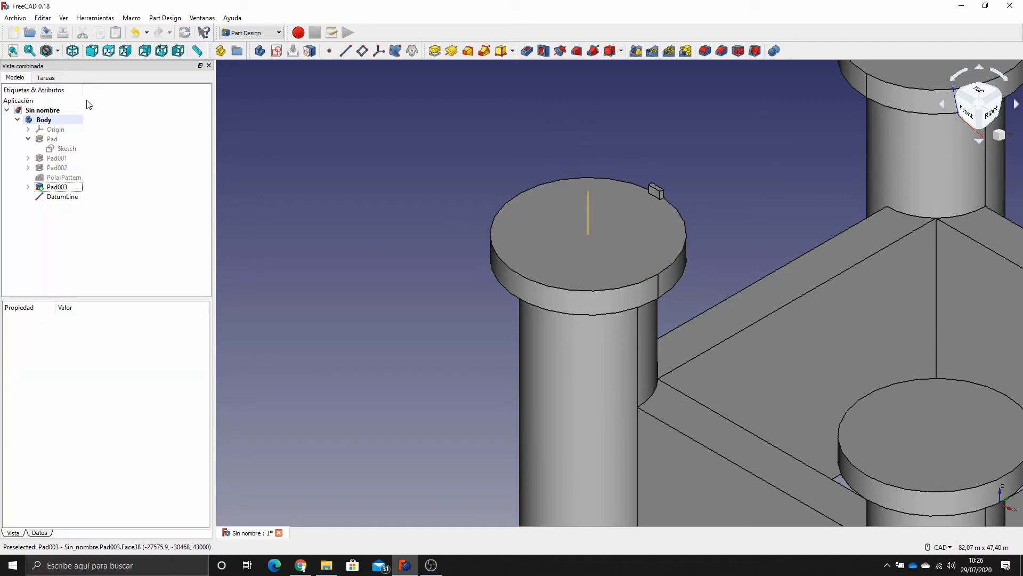
# Start a MultiTransform of the 1 m block pad and add a polar pattern to its transformations.
pyautogui.click(52, 192)
pyautogui.scroll(-2, 459, 127)
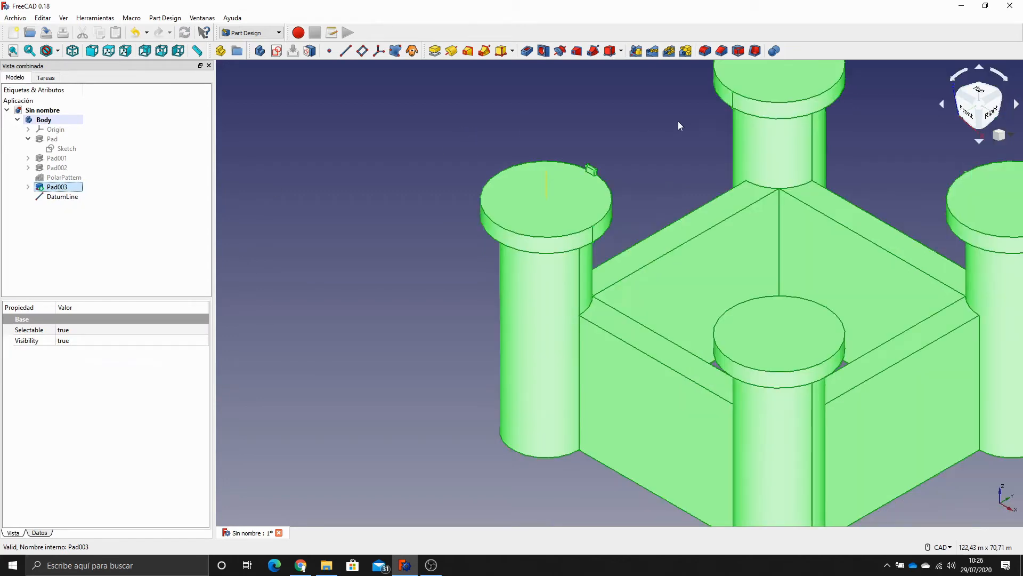
pyautogui.moveTo(678, 126); pyautogui.dragTo(644, 193, button='middle')
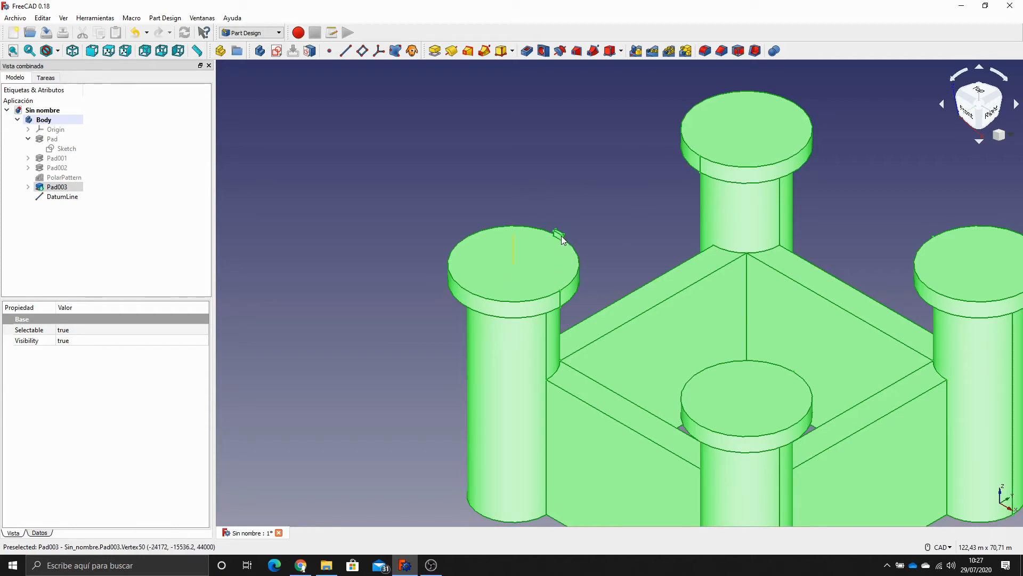
pyautogui.click(686, 51)
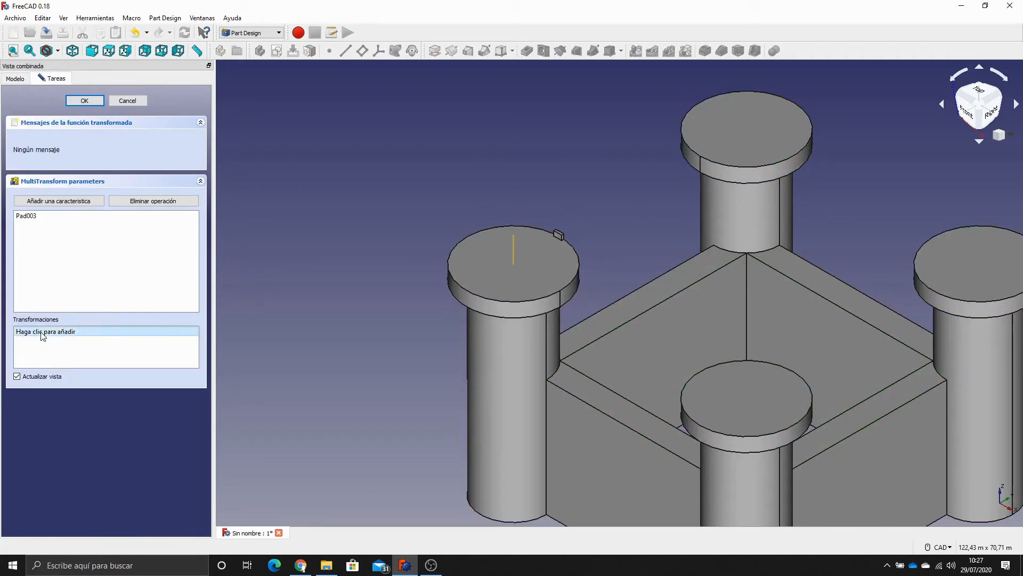
pyautogui.rightClick(43, 336)
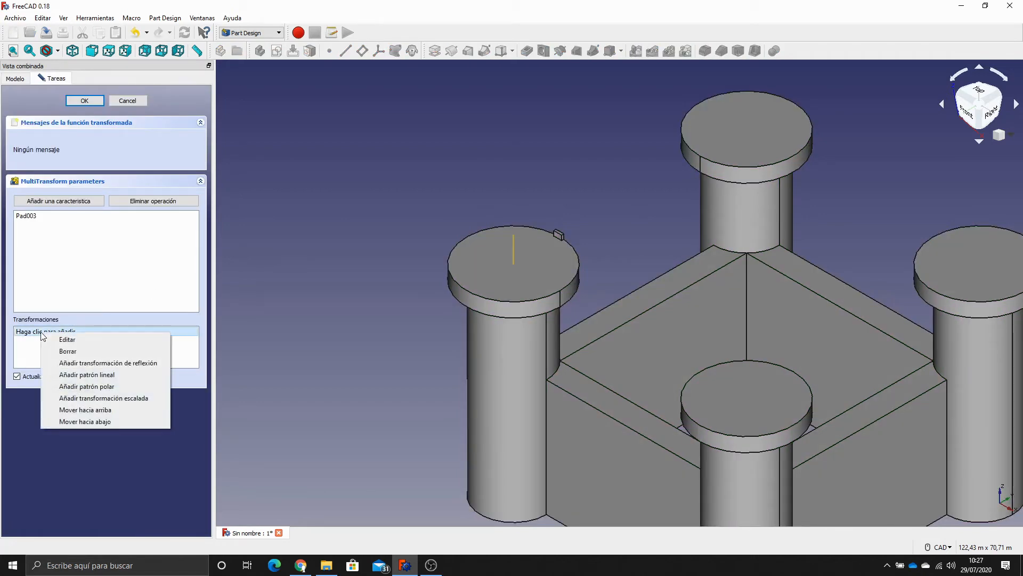
pyautogui.click(96, 386)
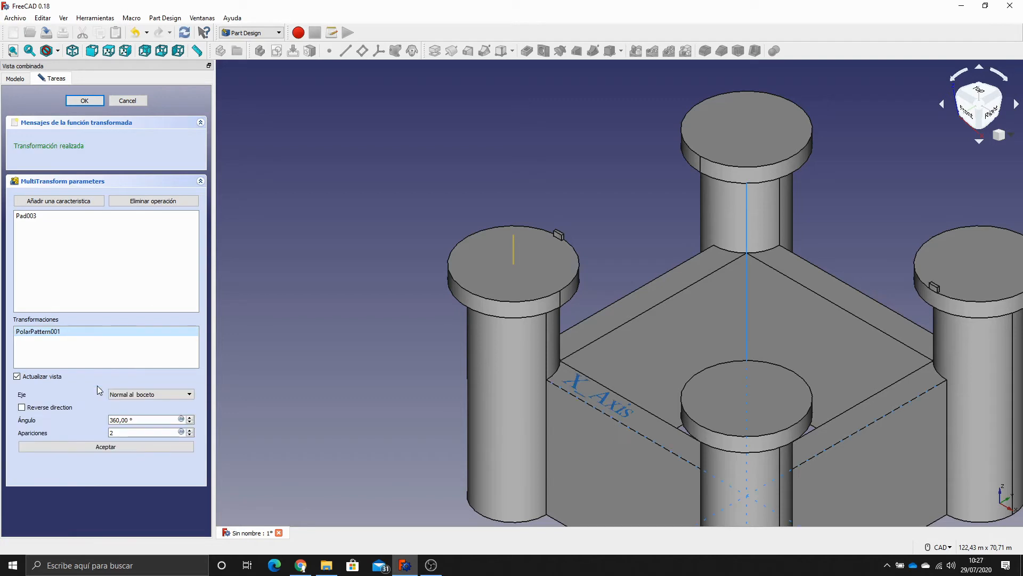
# Set the polar pattern to revolve around the datum line on the tower top with 18 occurrences.
pyautogui.click(182, 396)
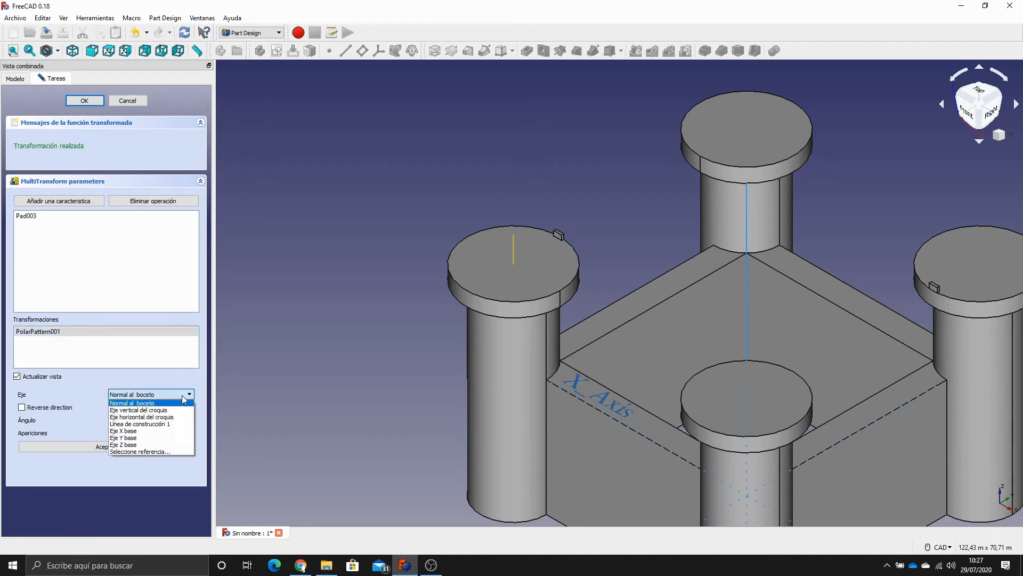
pyautogui.click(154, 451)
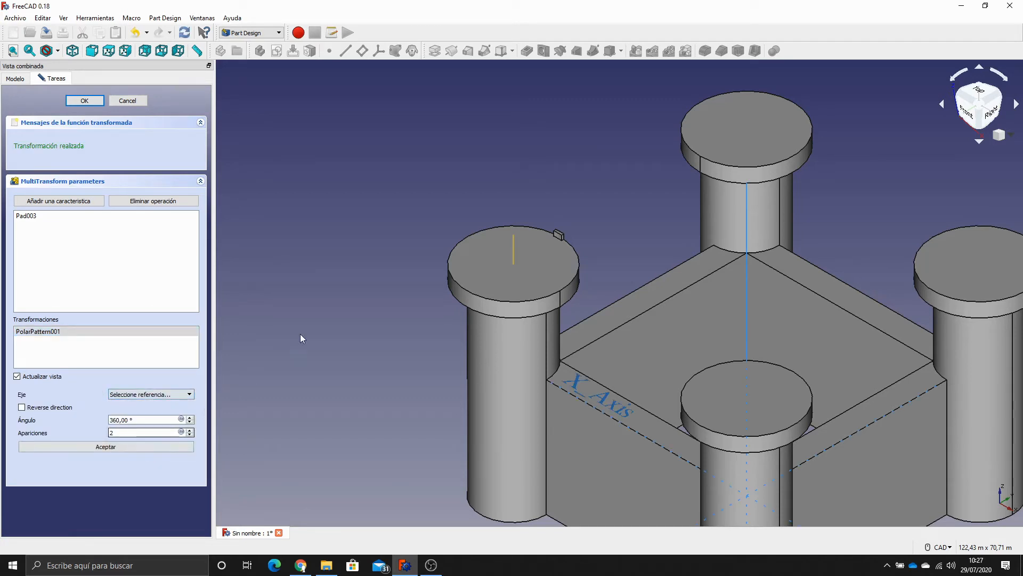
pyautogui.click(513, 251)
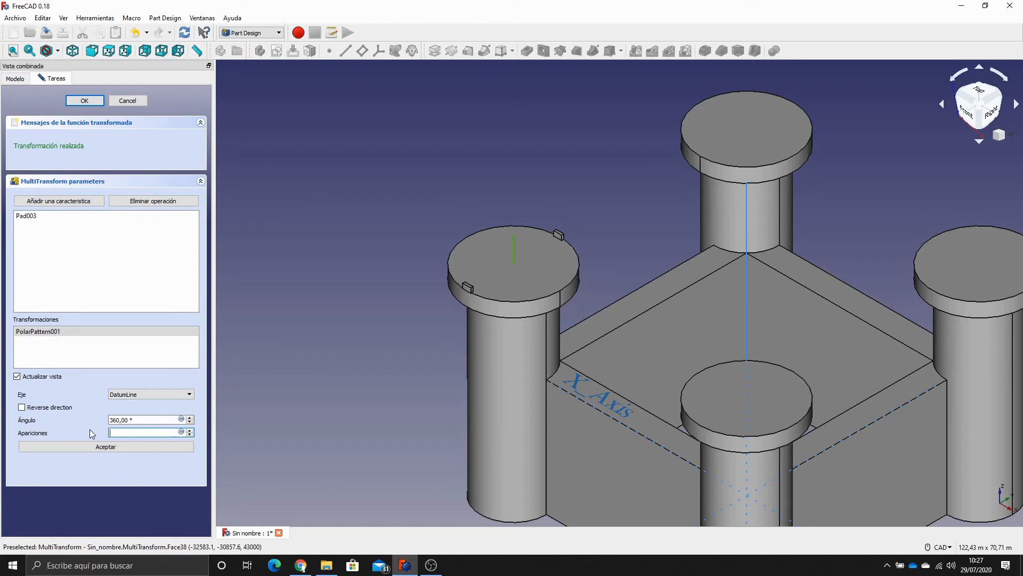
pyautogui.write('18')
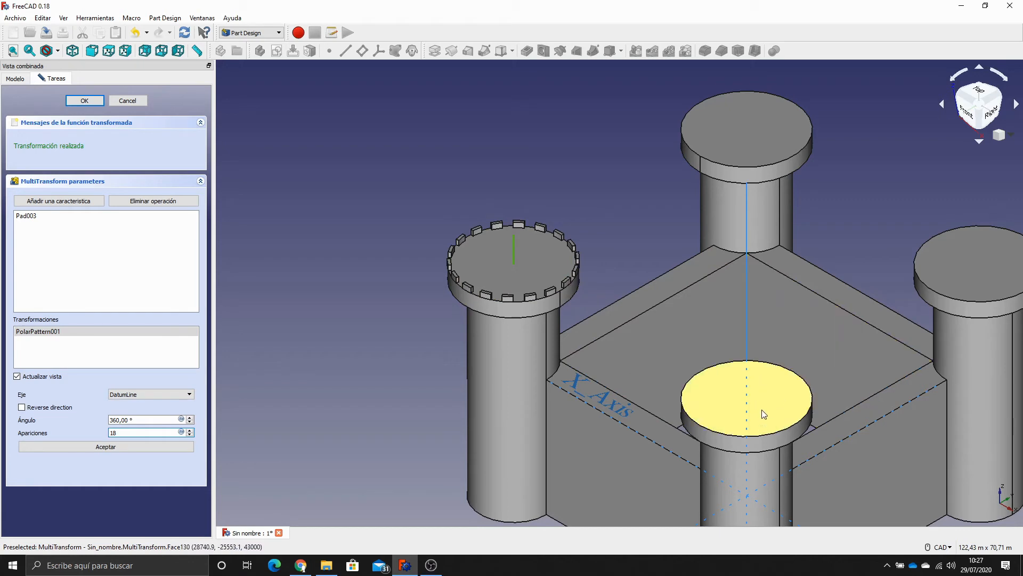
# Add a linear pattern along the sketch's horizontal axis with a length of 50 m and 2 occurrences, repeating the merlons on the neighbouring tower.
pyautogui.rightClick(52, 343)
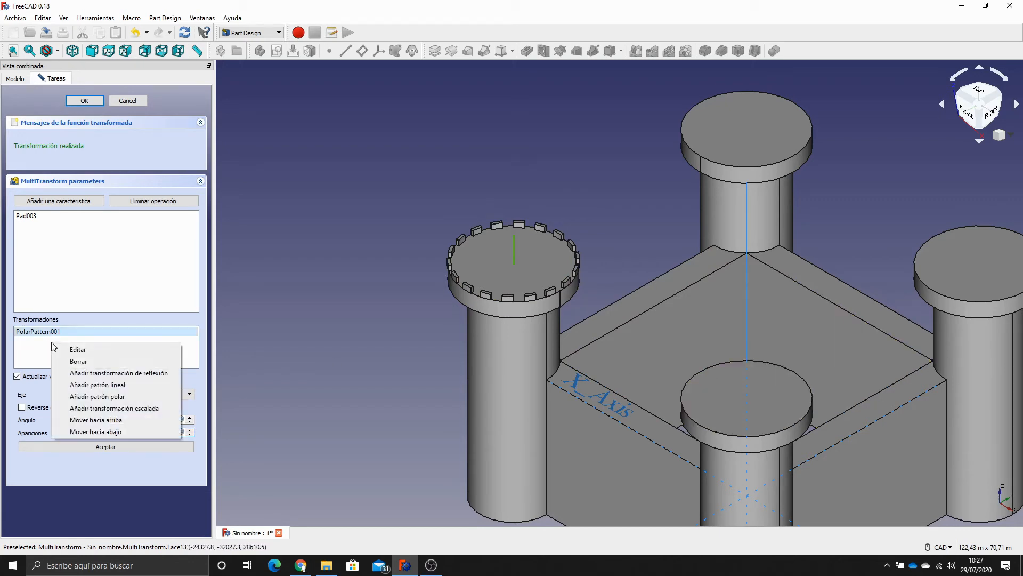
pyautogui.click(95, 382)
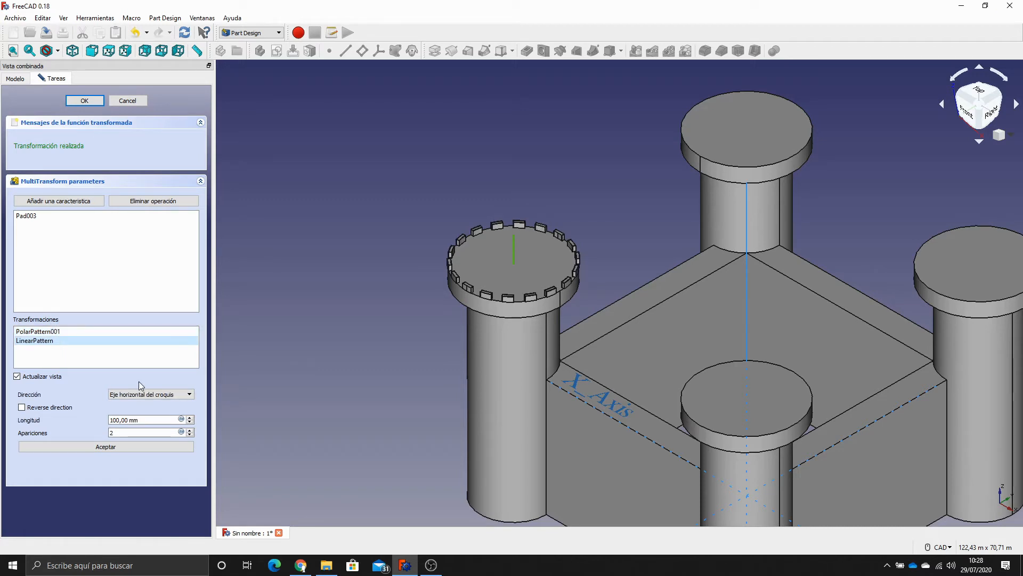
pyautogui.click(133, 421)
pyautogui.moveTo(133, 421); pyautogui.dragTo(110, 421)
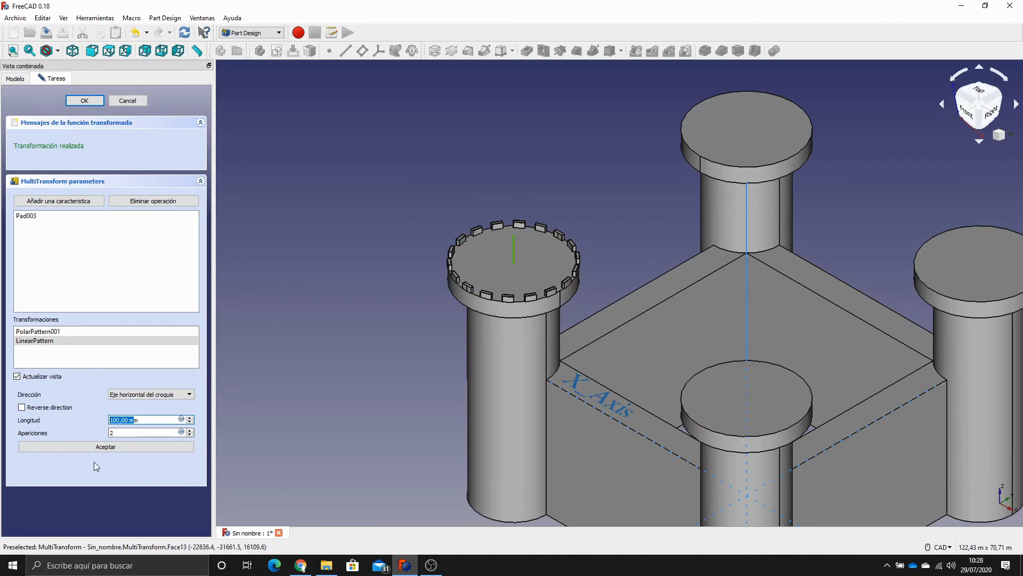
pyautogui.write('50')
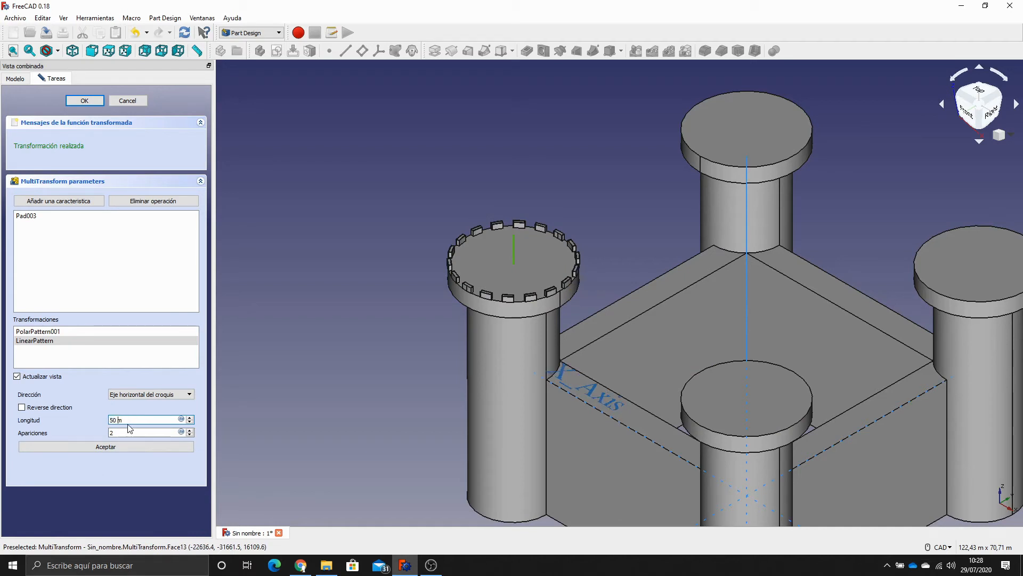
pyautogui.click(108, 445)
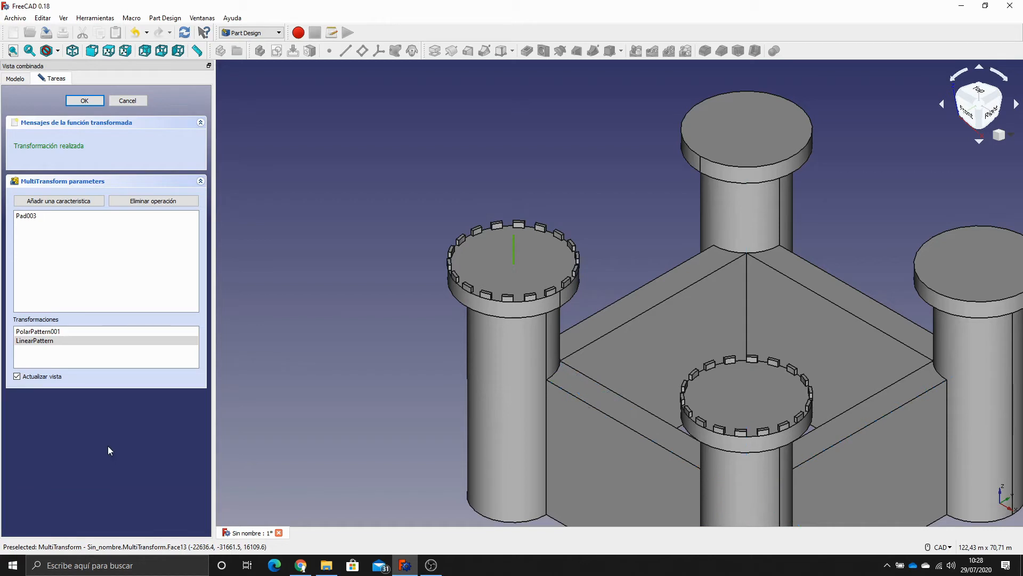
# Add a mirror transformation about the sketch's horizontal axis to copy the merlons to the other two towers, and finish the MultiTransform.
pyautogui.rightClick(48, 354)
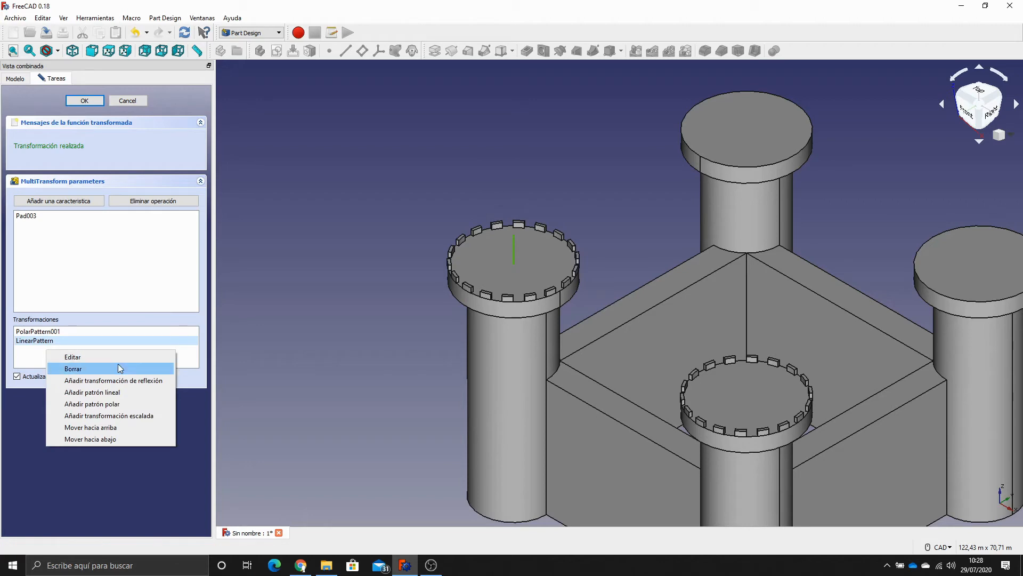
pyautogui.click(147, 380)
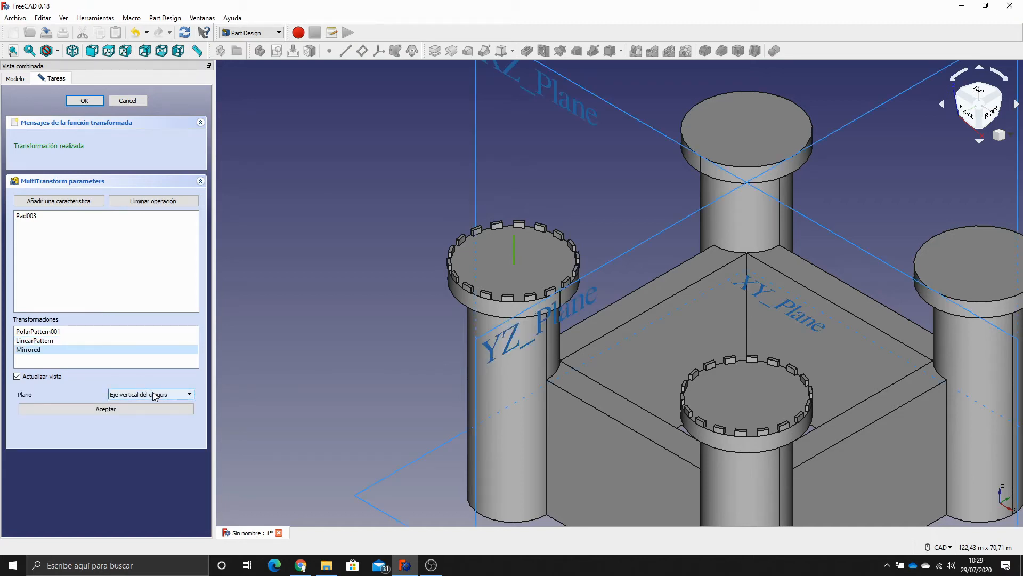
pyautogui.scroll(-2, 302, 321)
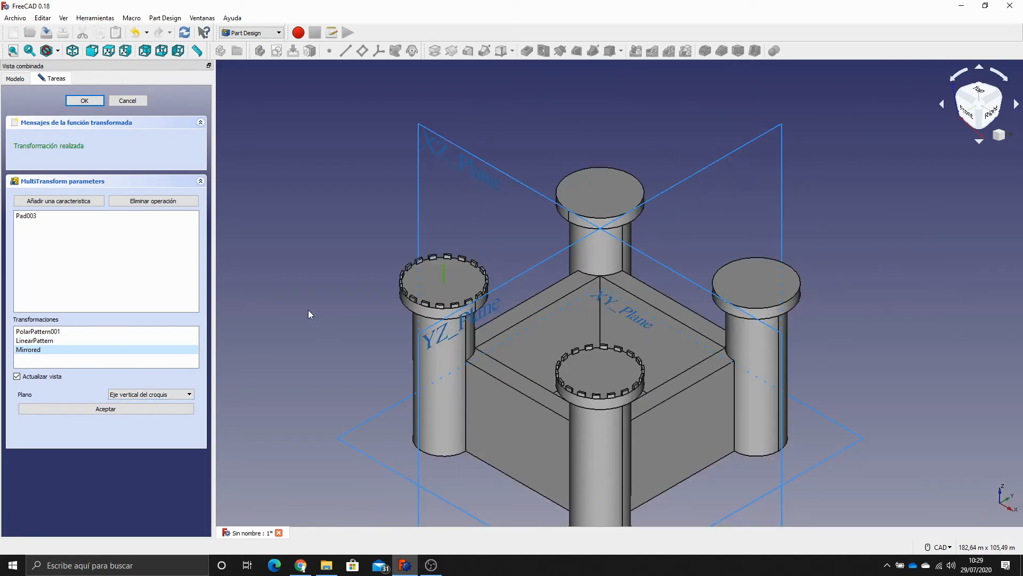
pyautogui.click(170, 395)
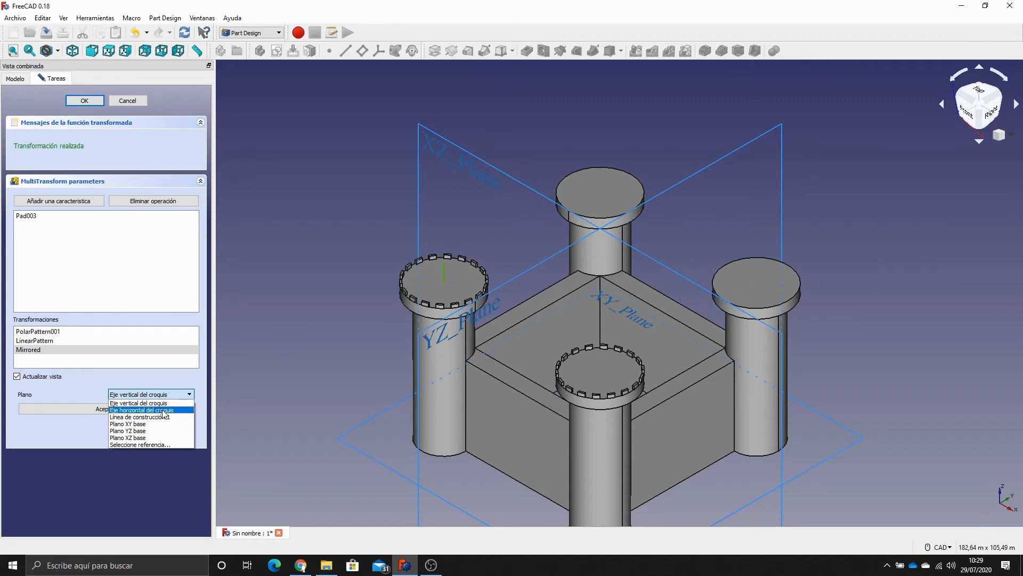
pyautogui.click(162, 410)
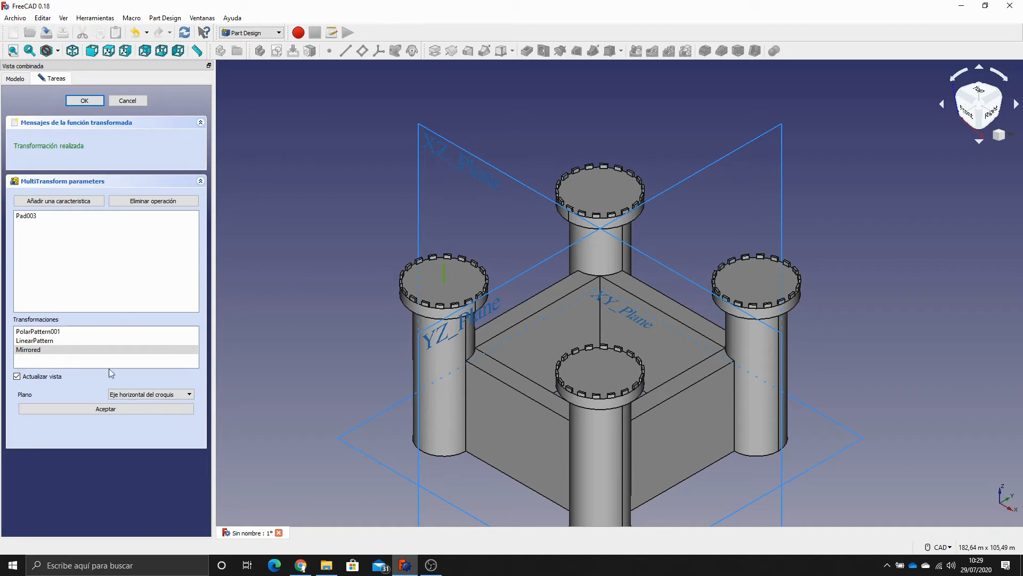
pyautogui.click(107, 408)
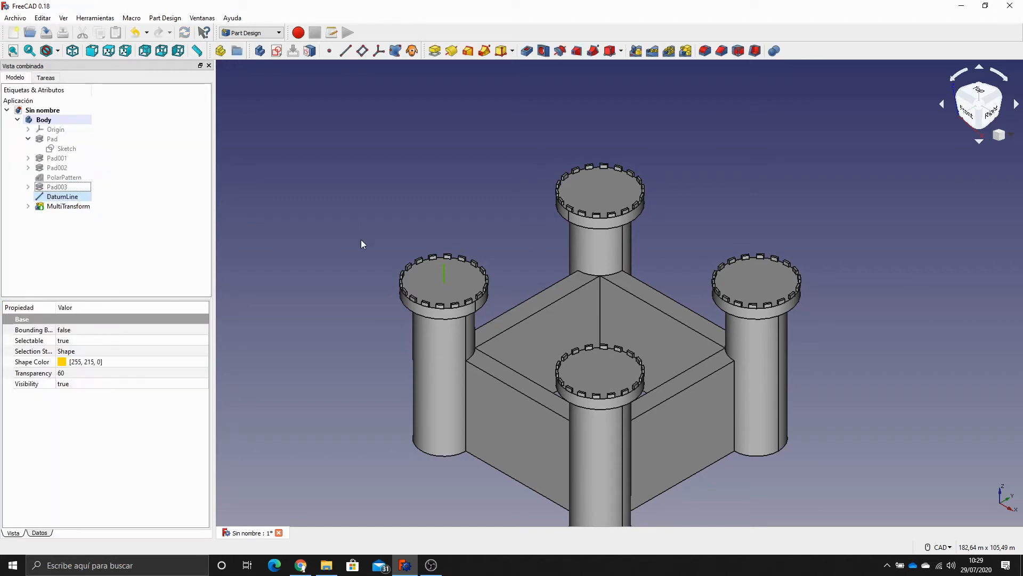
pyautogui.click(55, 207)
pyautogui.click(74, 268)
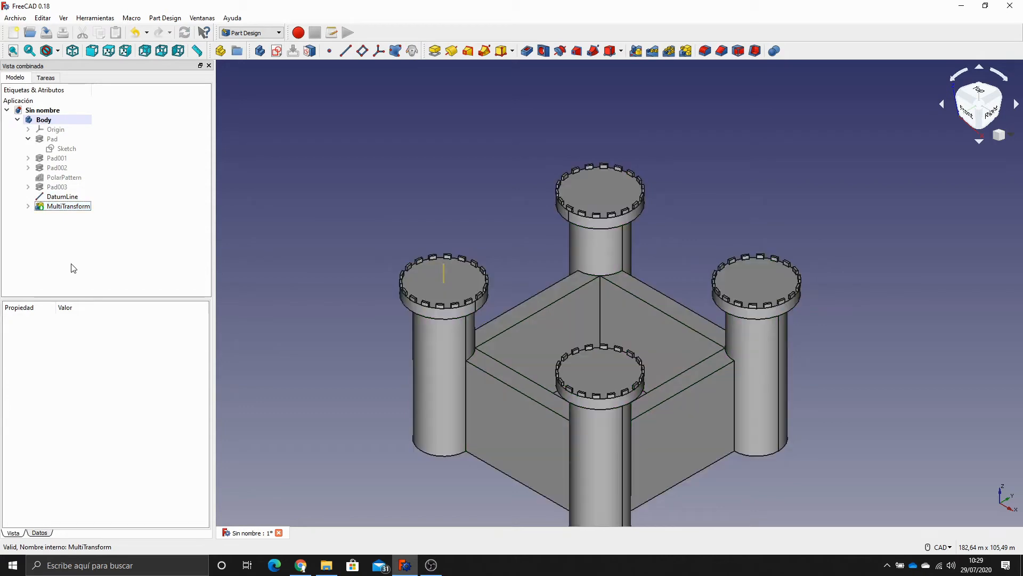
# Create a new sketch on the top face of the front wall.
pyautogui.moveTo(340, 366); pyautogui.dragTo(347, 301, button='middle')
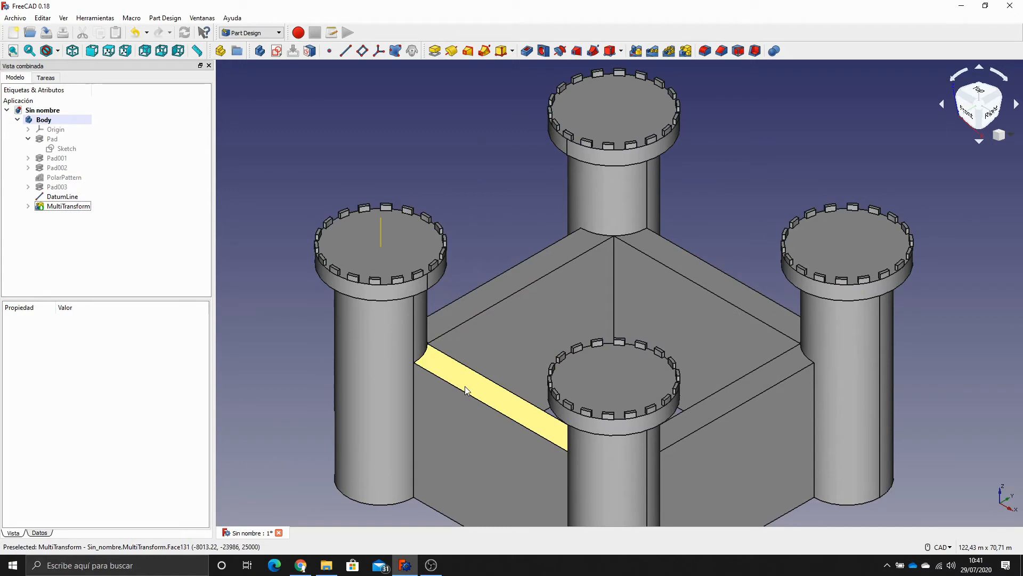
pyautogui.click(465, 385)
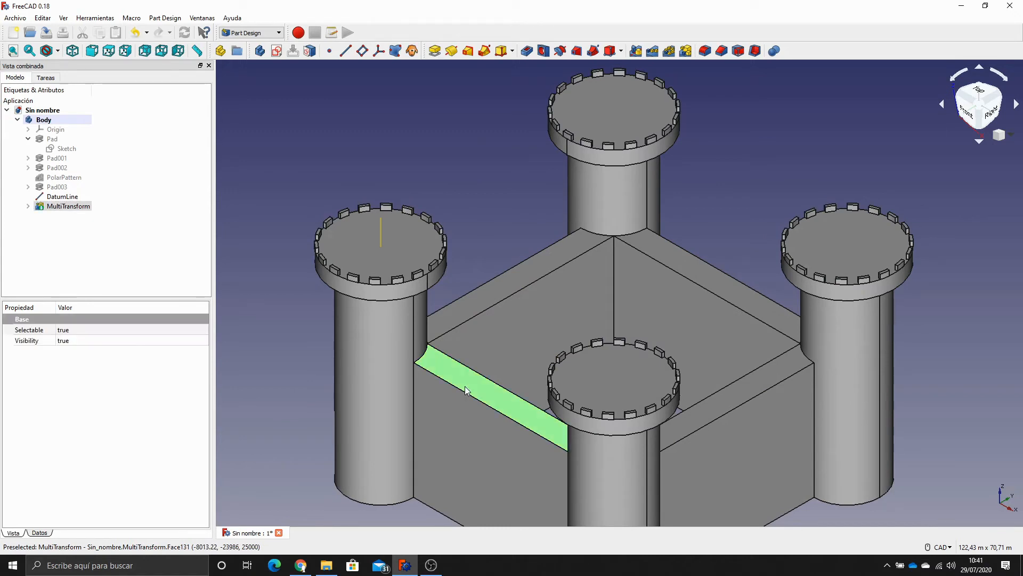
pyautogui.click(277, 52)
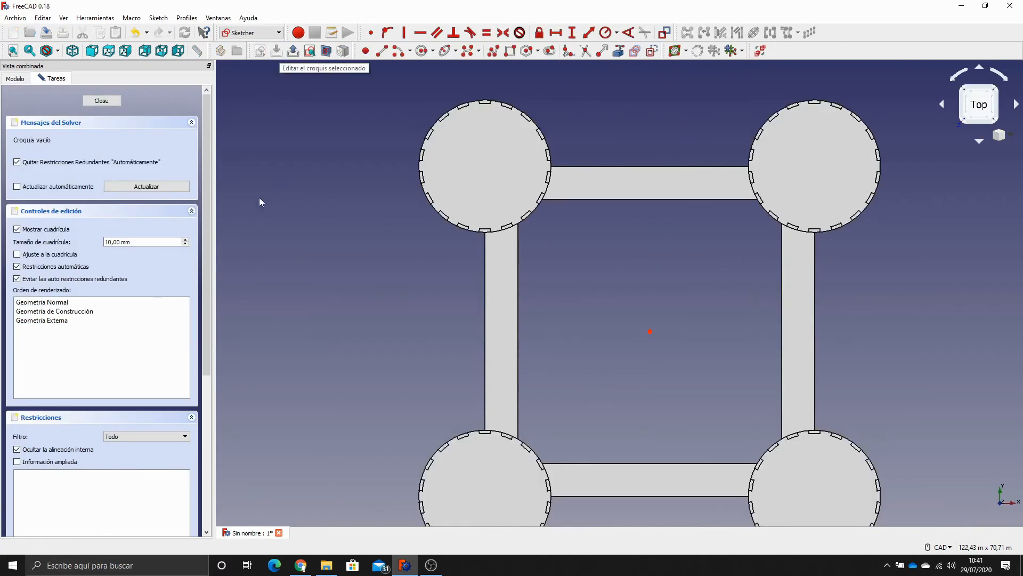
# Switch the model display to wireframe and set the sketch grid size to 1000 mm.
pyautogui.click(56, 51)
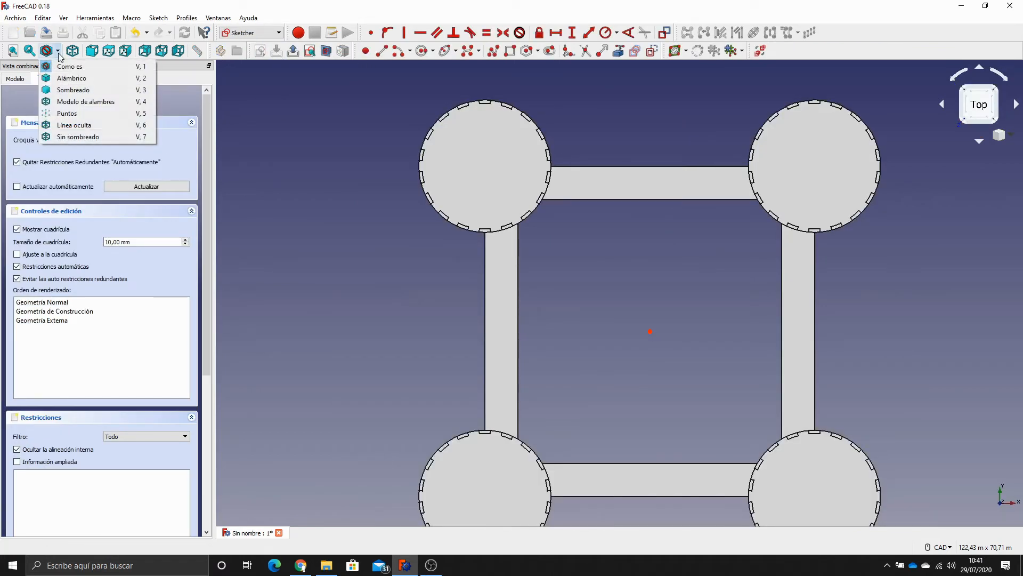
pyautogui.click(74, 105)
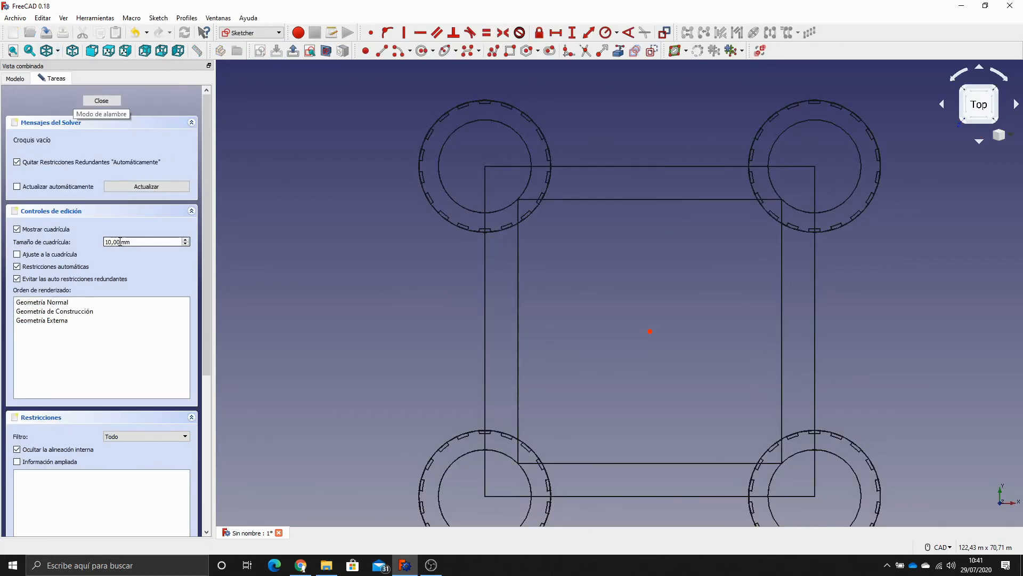
pyautogui.write('00')
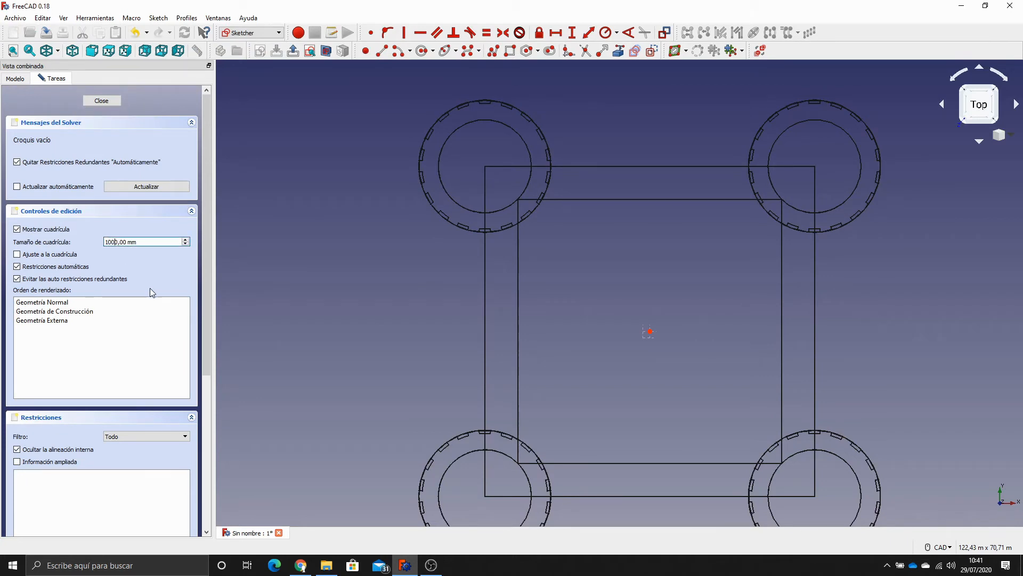
pyautogui.moveTo(589, 420); pyautogui.dragTo(533, 270, button='middle')
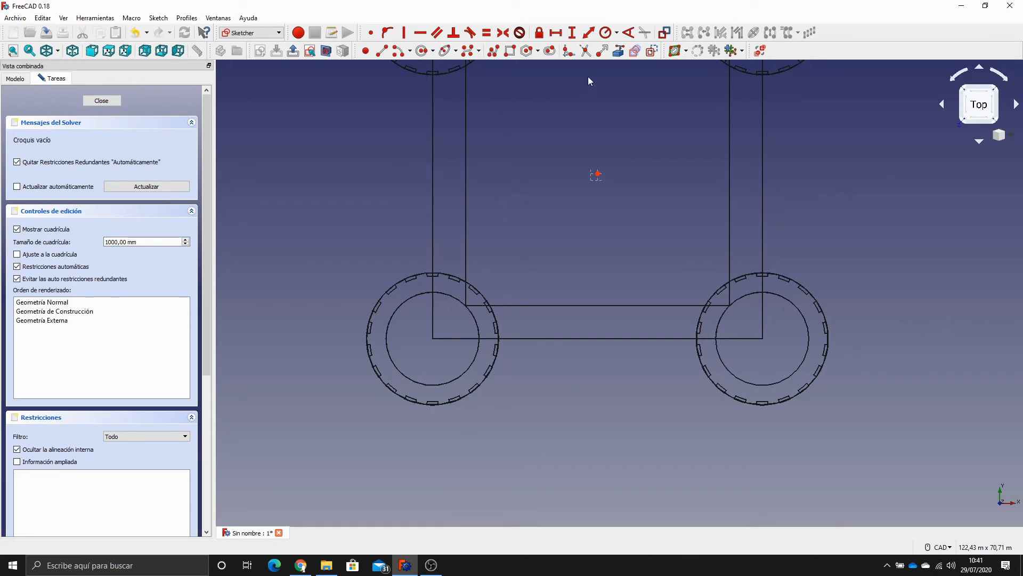
# Link the front wall's inner top edge as external geometry and draw a rectangle about 1990 by 540 mm from the edge's left endpoint.
pyautogui.click(618, 51)
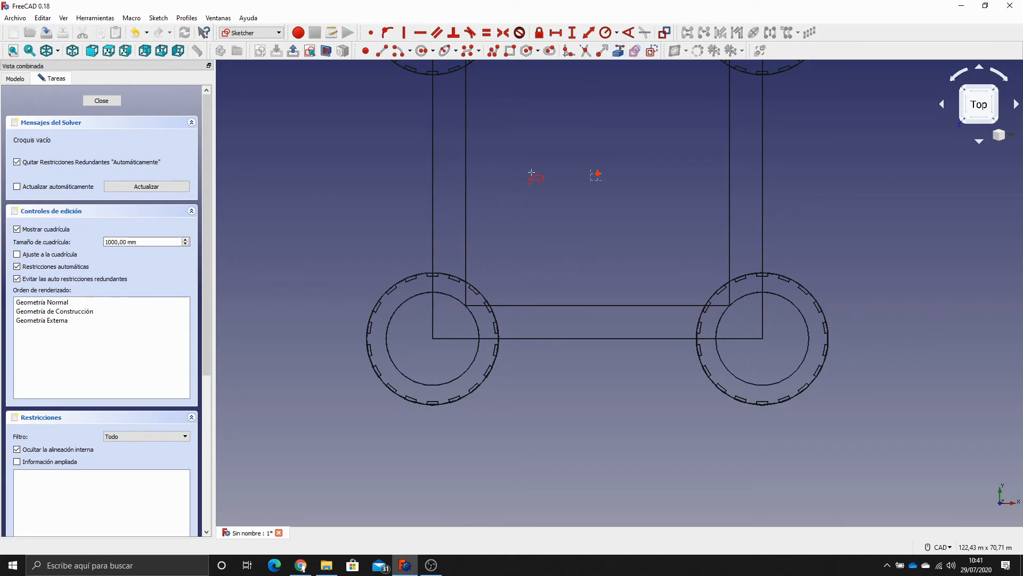
pyautogui.click(546, 304)
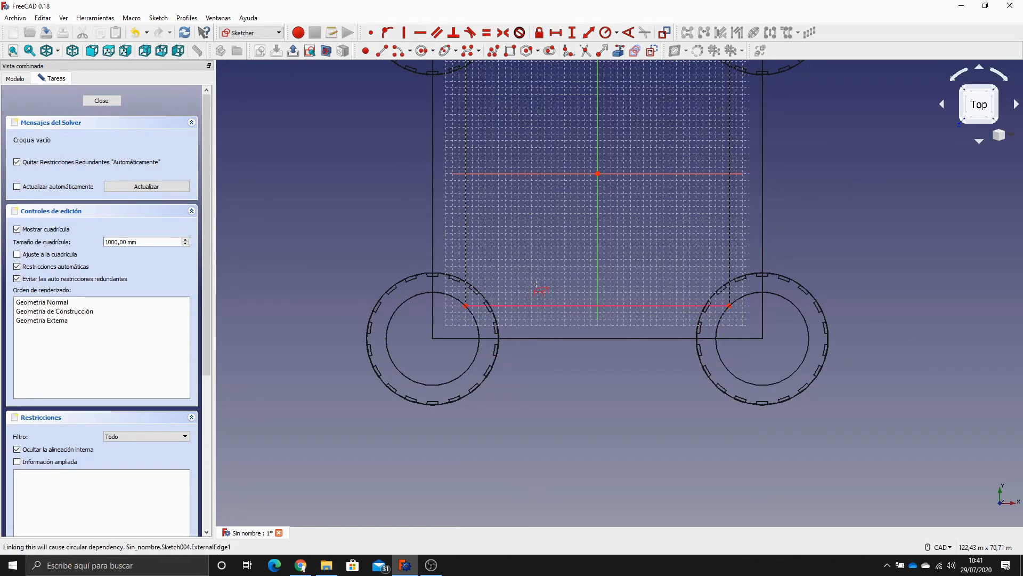
pyautogui.scroll(3, 538, 293)
pyautogui.scroll(2, 535, 289)
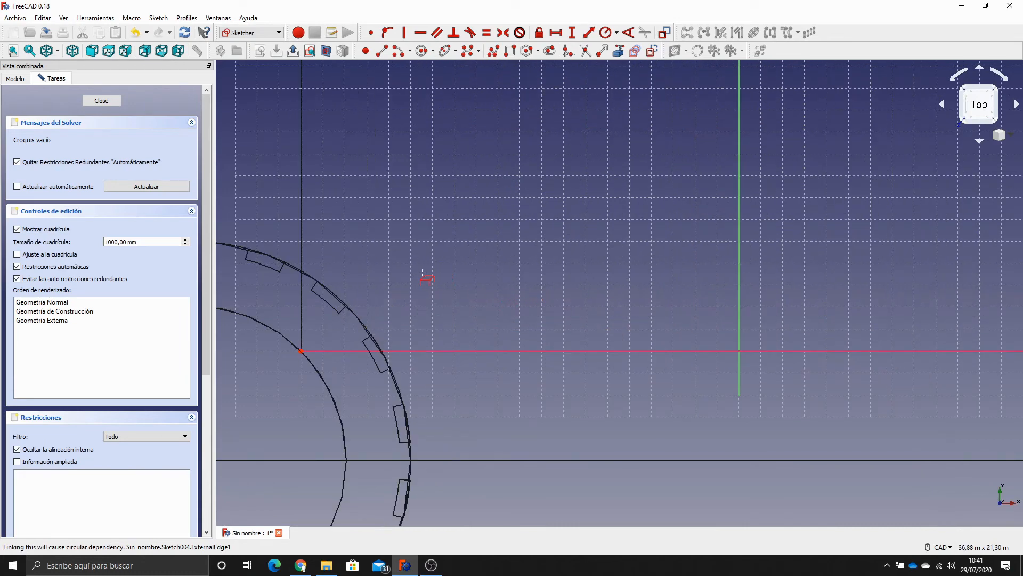
pyautogui.moveTo(423, 274); pyautogui.dragTo(593, 238, button='middle')
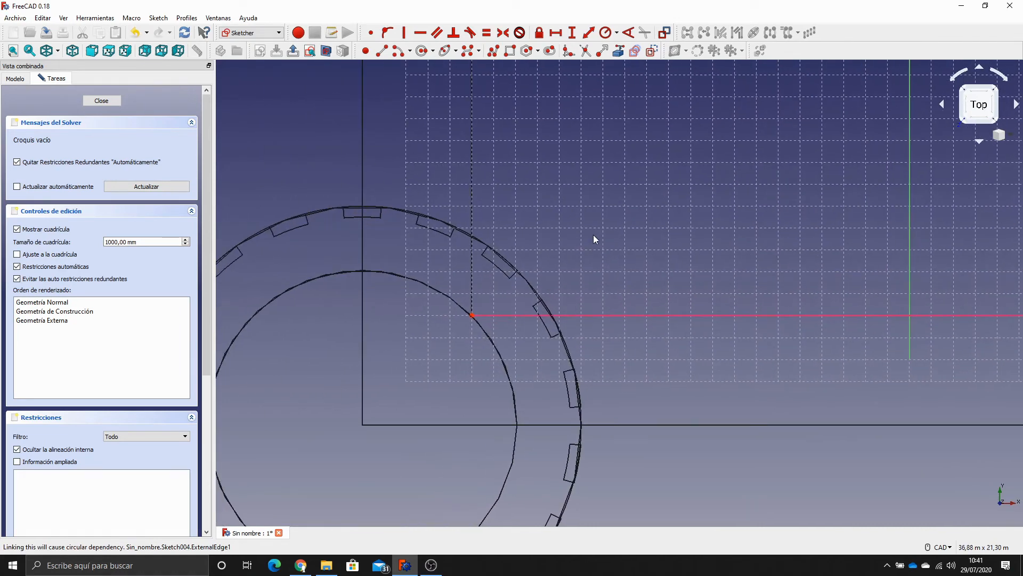
pyautogui.click(510, 52)
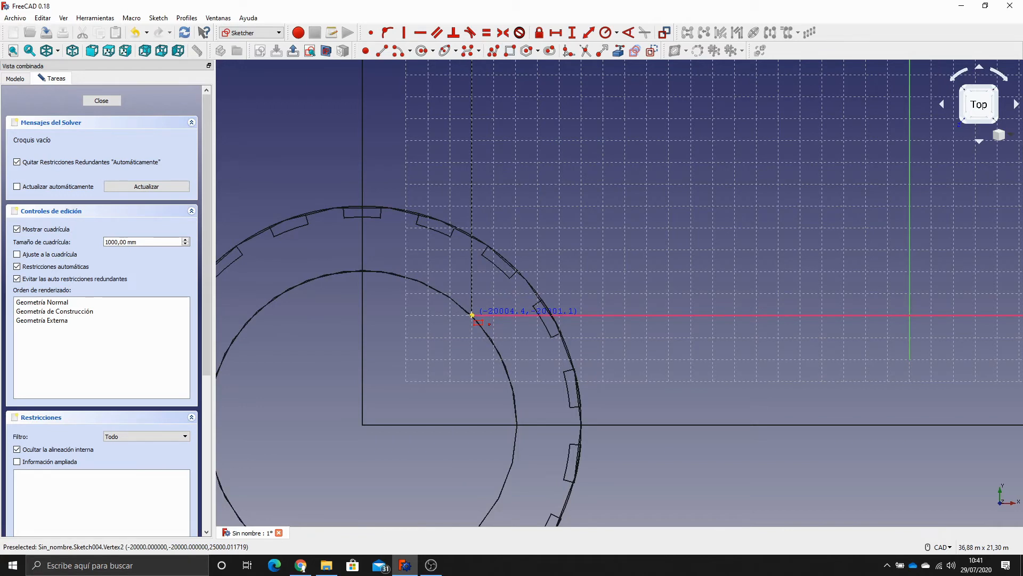
pyautogui.click(471, 315)
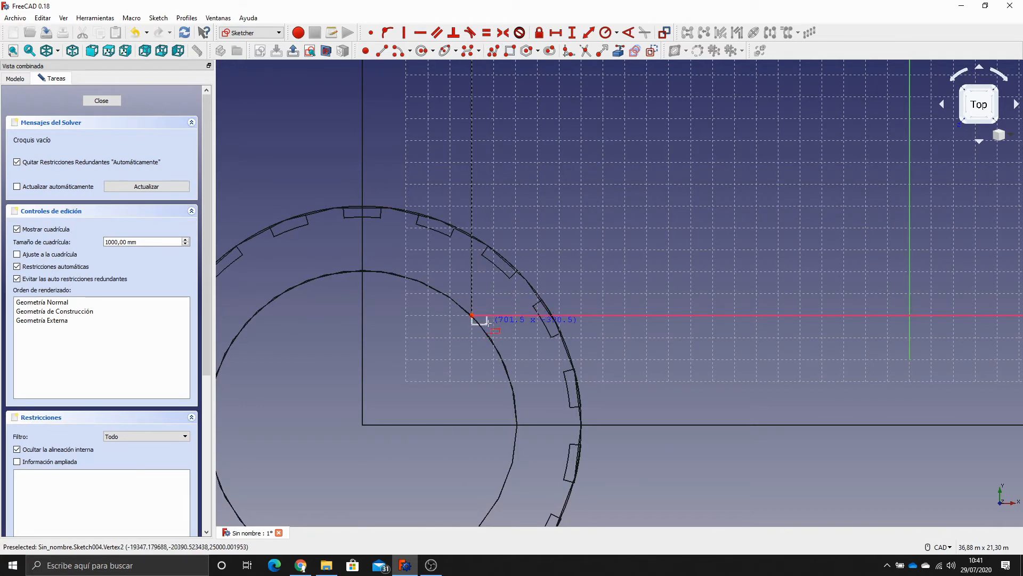
pyautogui.click(515, 326)
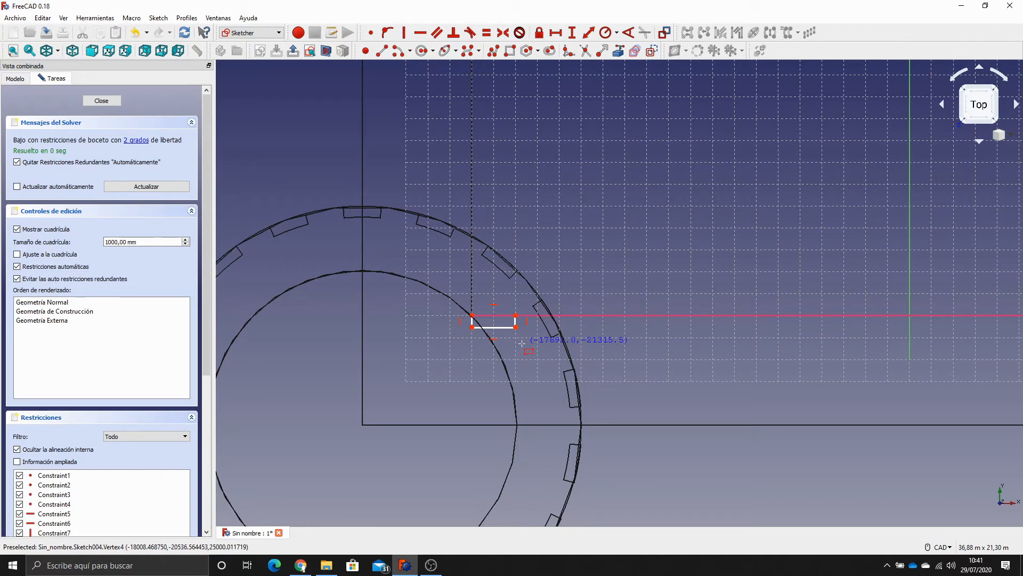
pyautogui.rightClick(522, 343)
# Constrain the rectangle to 2000 mm long and 500 mm wide, and close the sketch.
pyautogui.click(494, 327)
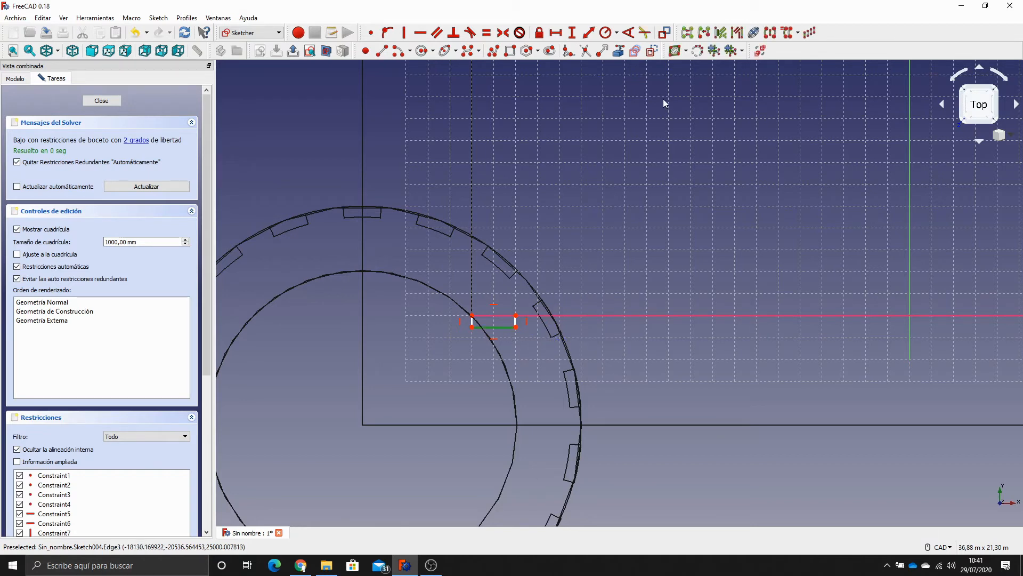
pyautogui.click(588, 33)
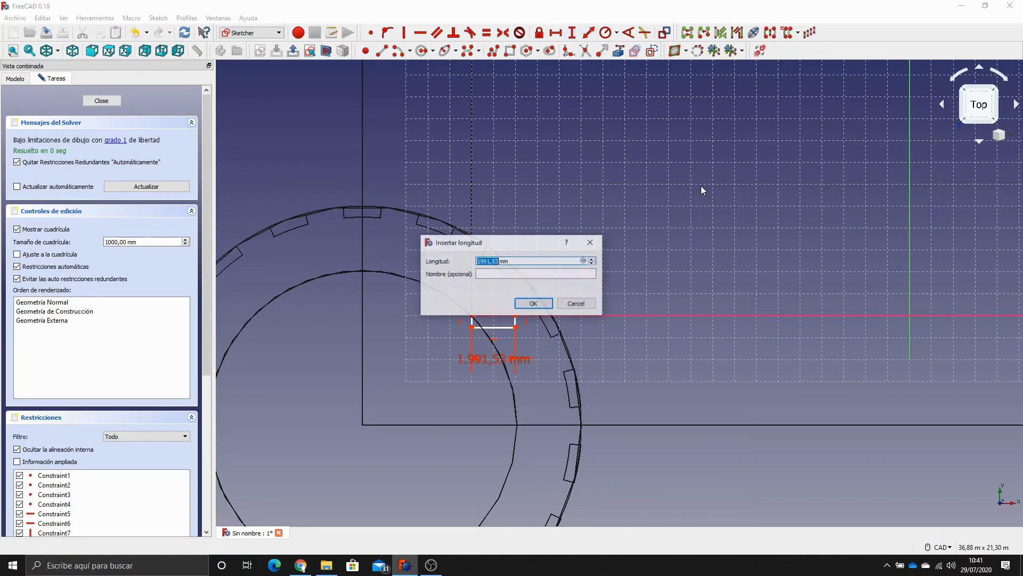
pyautogui.write('2000')
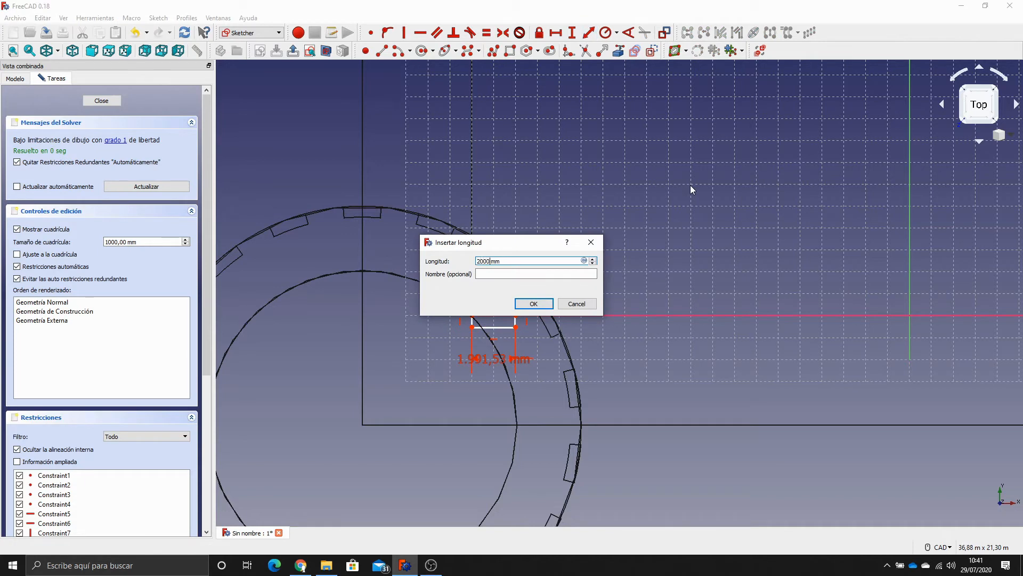
pyautogui.press('Return')
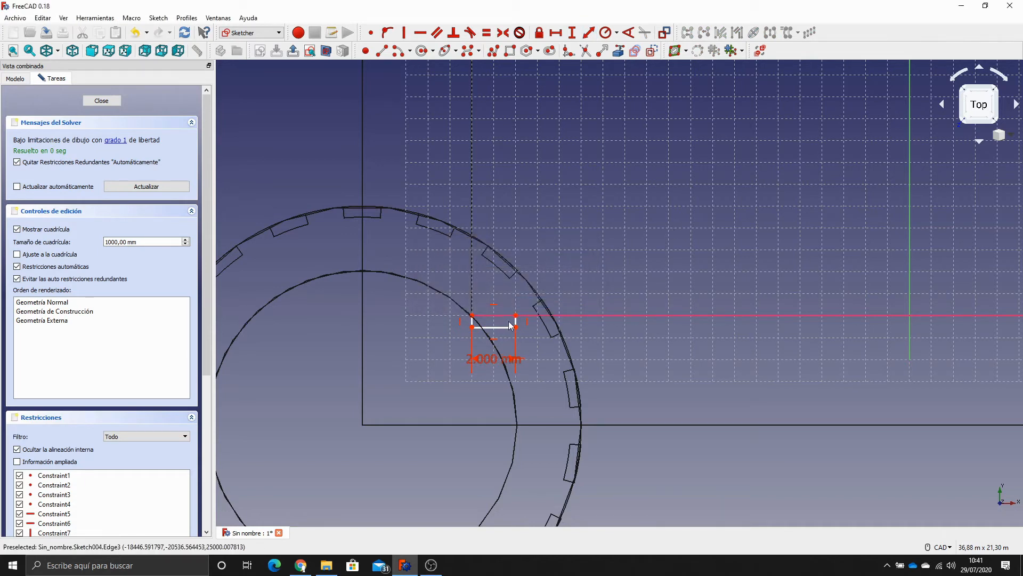
pyautogui.click(516, 322)
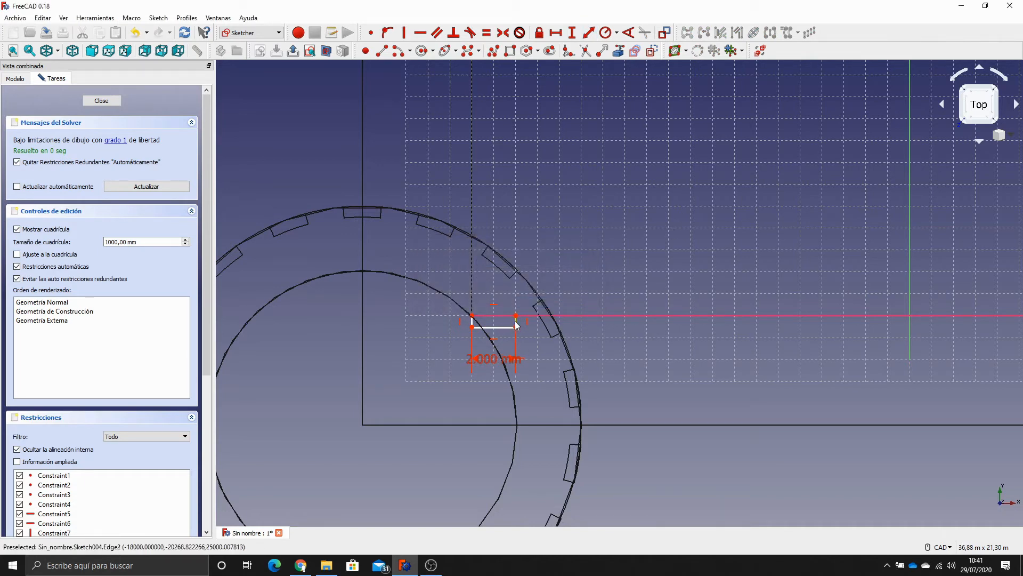
pyautogui.click(588, 34)
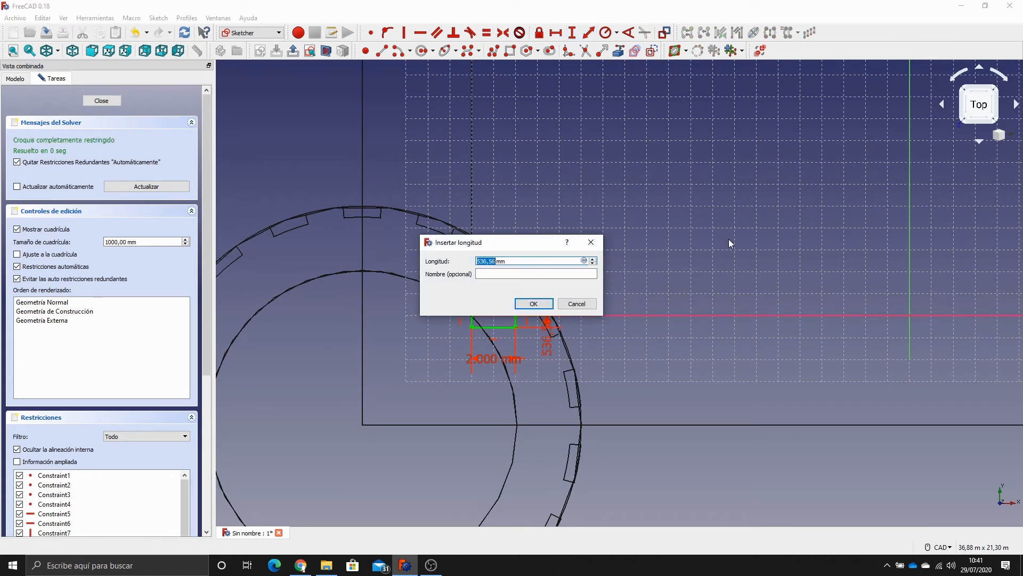
pyautogui.write('500')
pyautogui.press('Return')
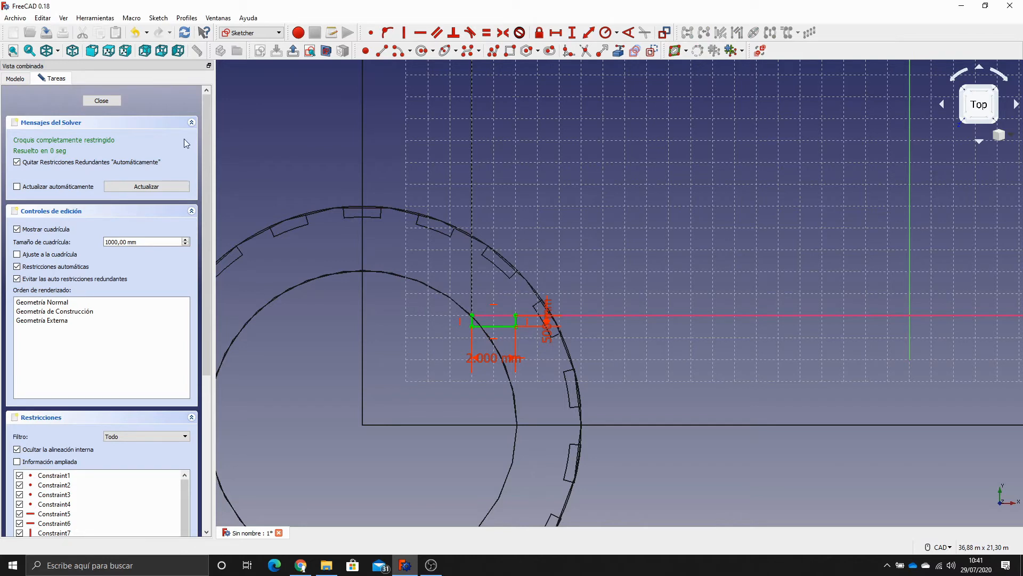
pyautogui.click(106, 101)
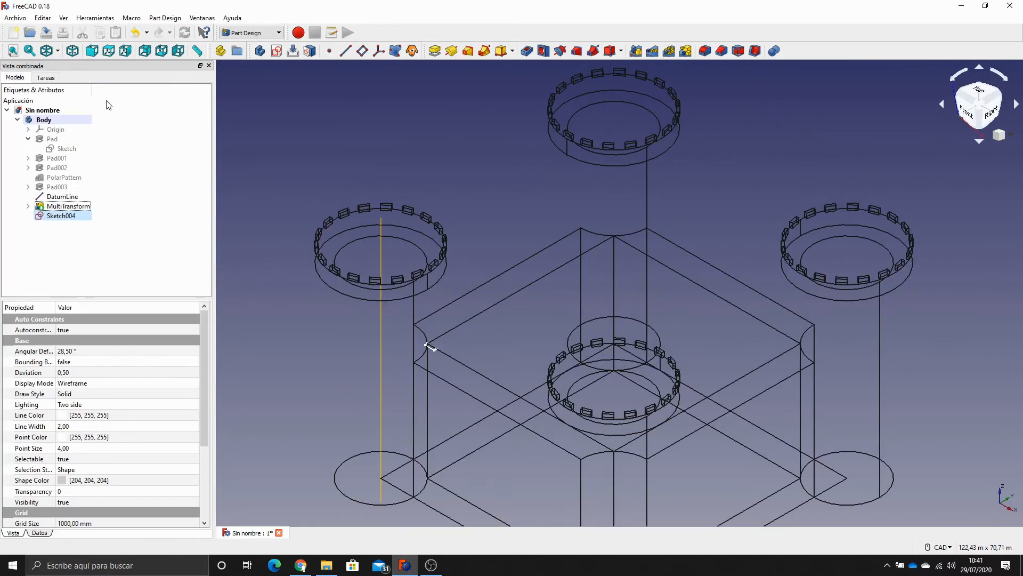
# Pad the rectangle sketch by 1000 mm to form the first wall merlon, and set the model display to "Como es".
pyautogui.click(70, 216)
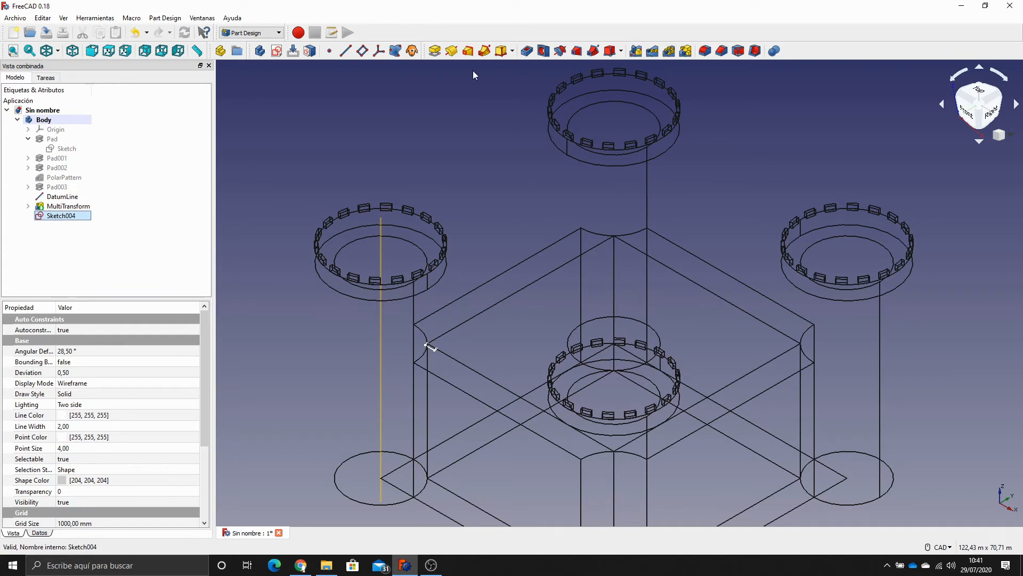
pyautogui.click(436, 51)
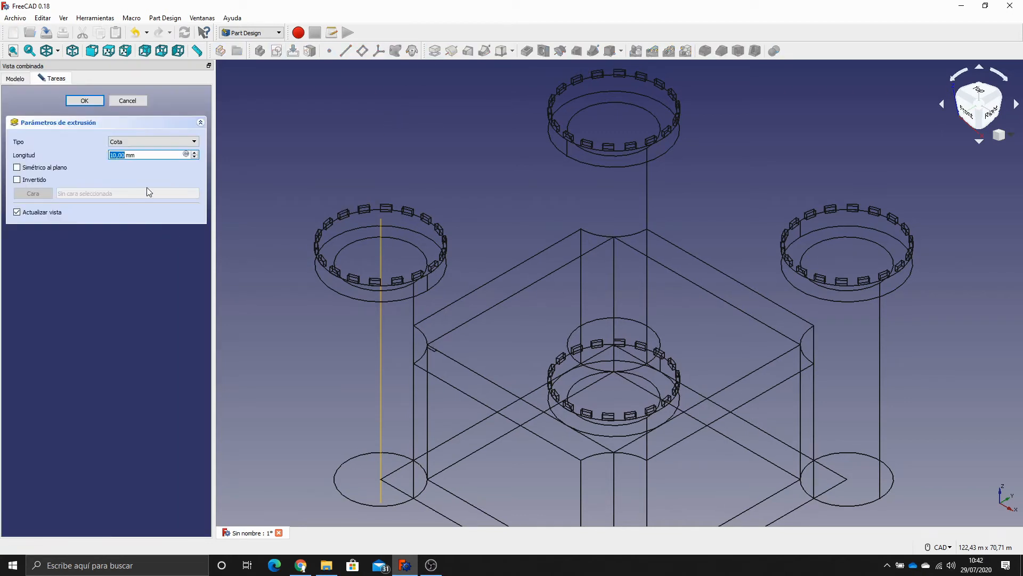
pyautogui.write('1000')
pyautogui.click(85, 101)
pyautogui.click(57, 52)
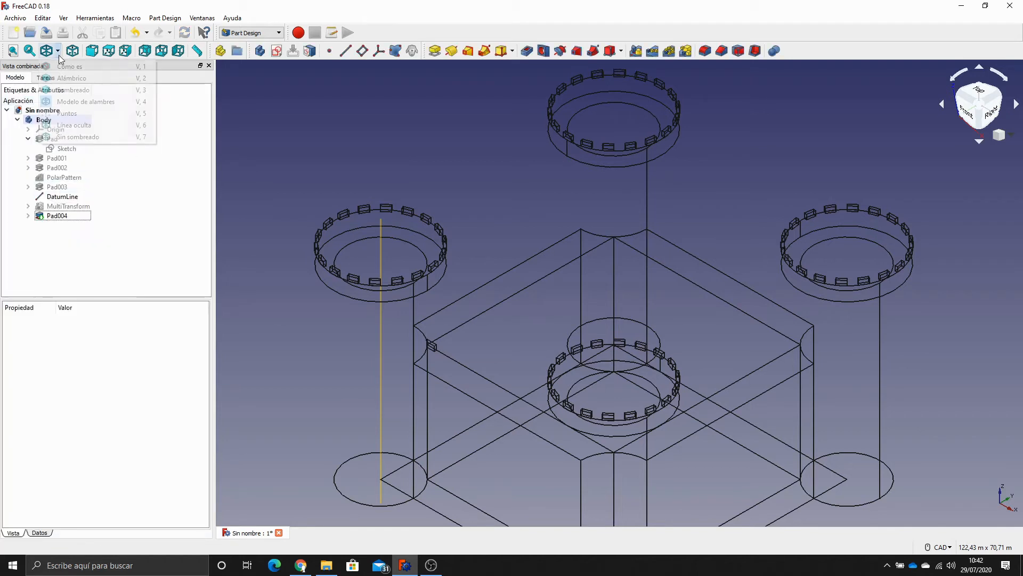
pyautogui.click(70, 66)
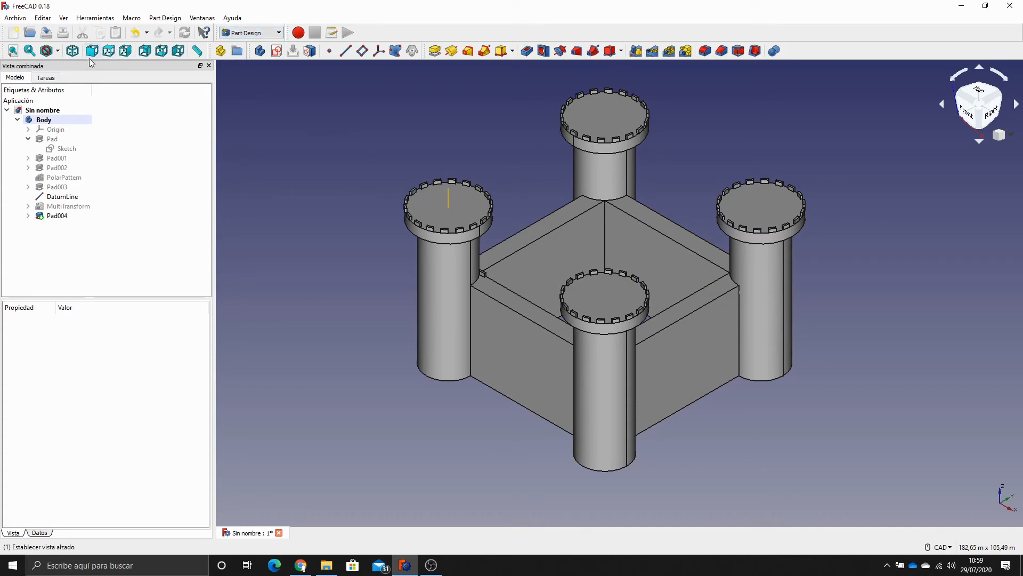
# In wireframe display, measure the length of the back wall's inner top edge, and delete the measurement.
pyautogui.click(58, 52)
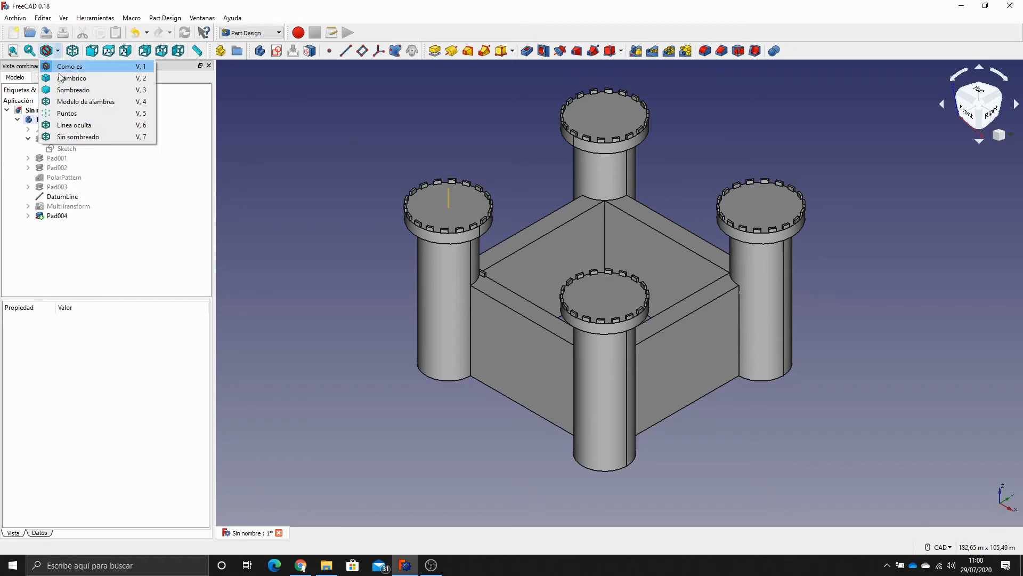
pyautogui.click(61, 101)
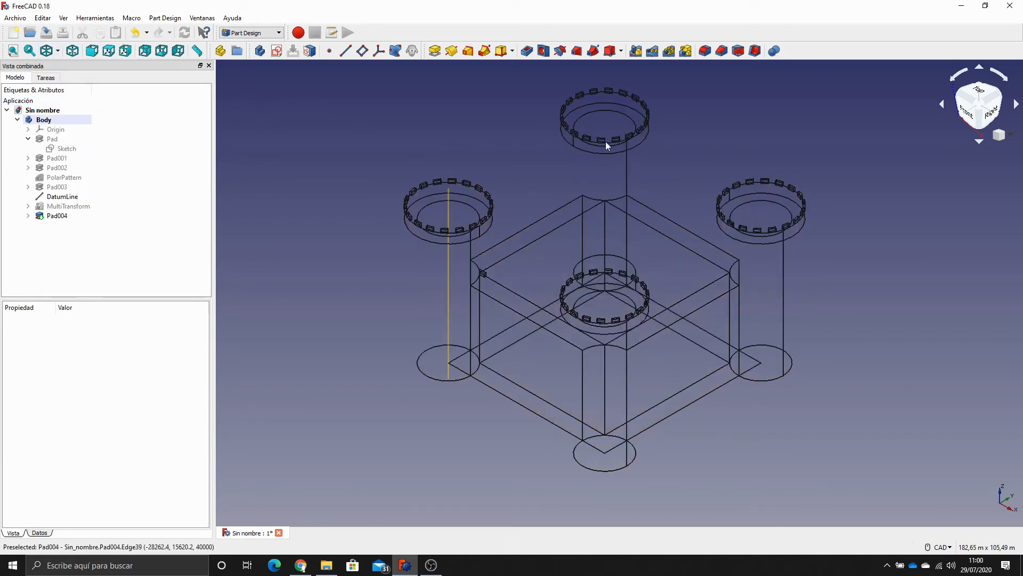
pyautogui.scroll(2, 737, 153)
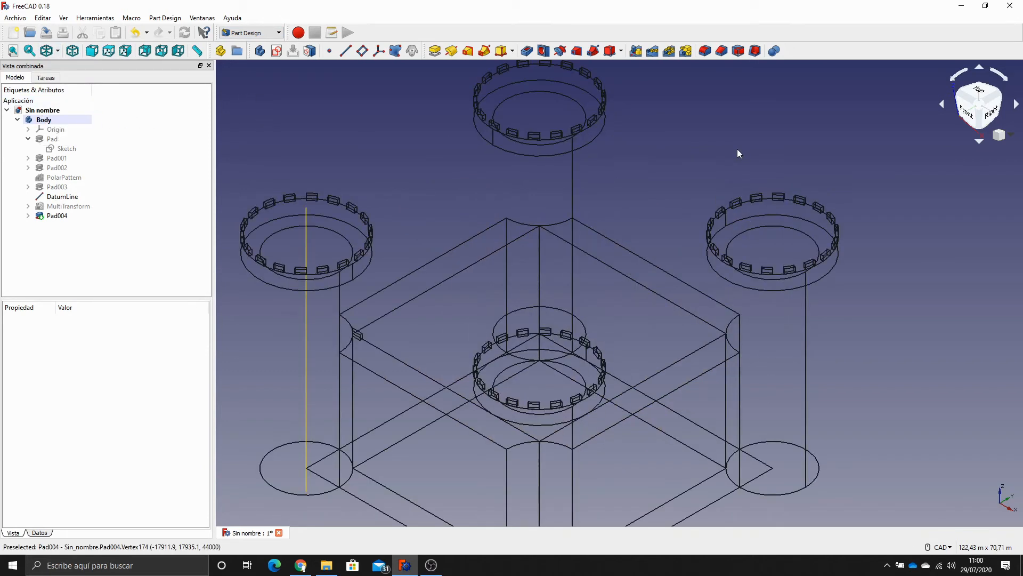
pyautogui.click(201, 55)
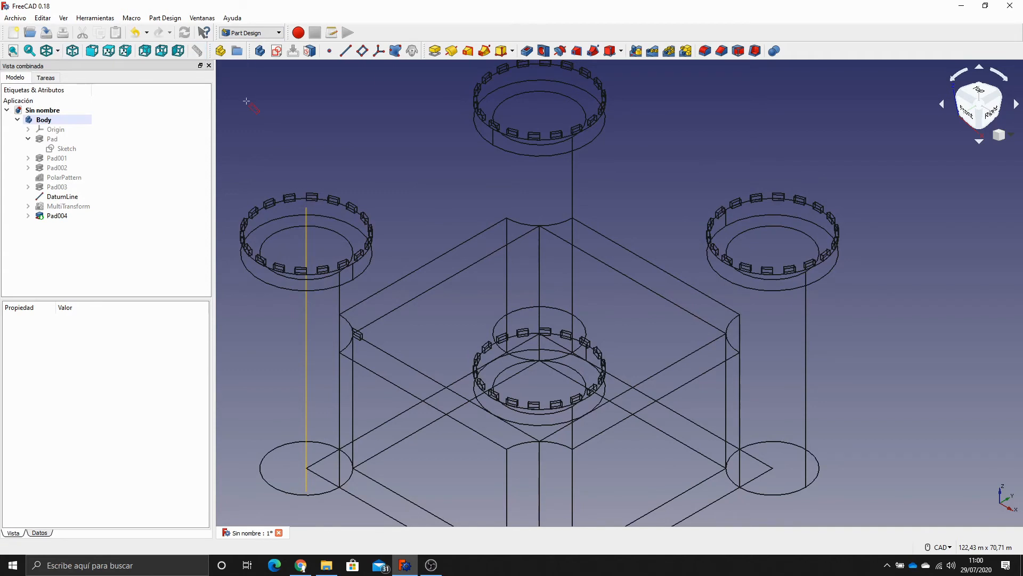
pyautogui.click(540, 224)
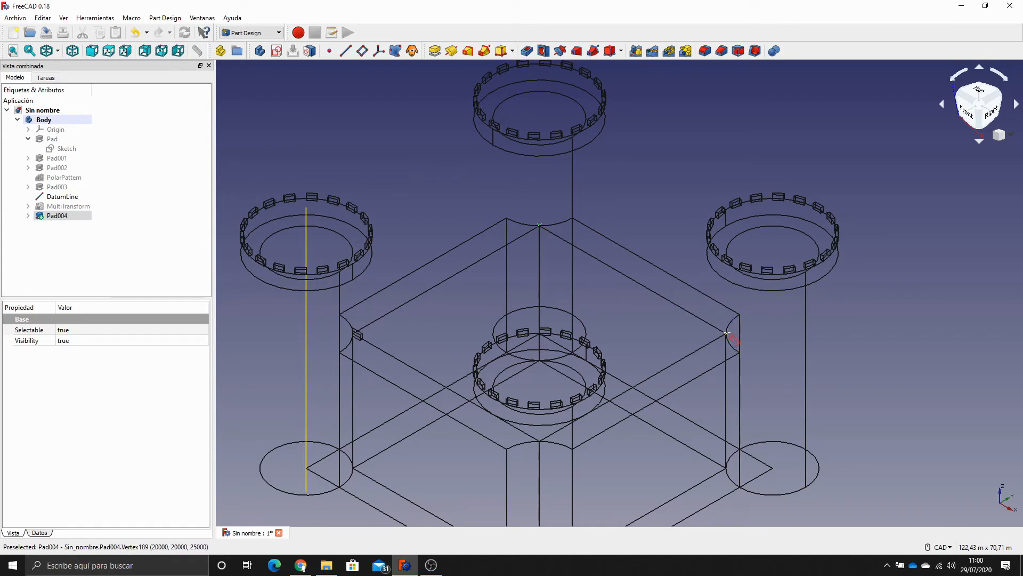
pyautogui.click(728, 333)
pyautogui.scroll(-2, 788, 174)
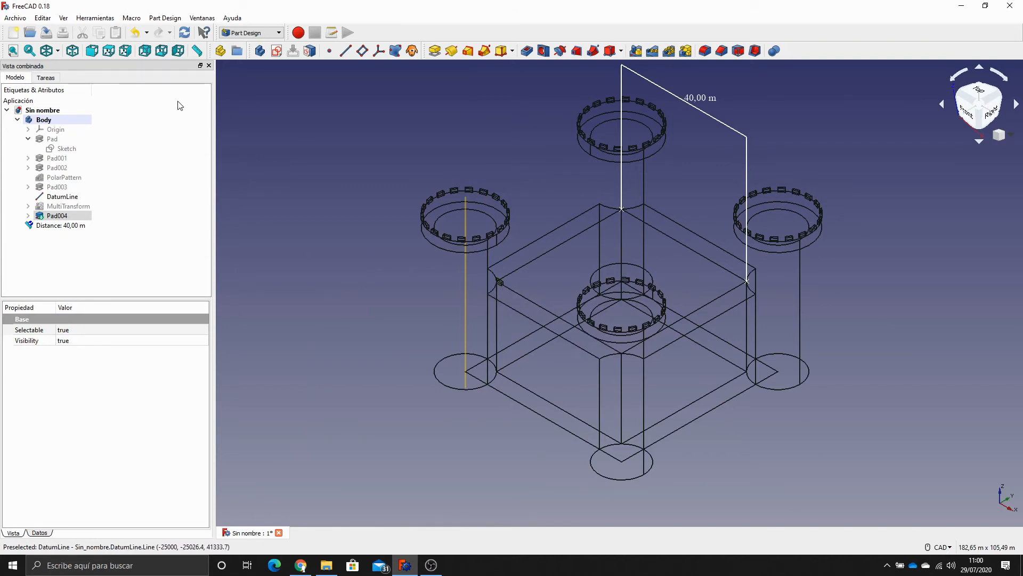
pyautogui.click(56, 226)
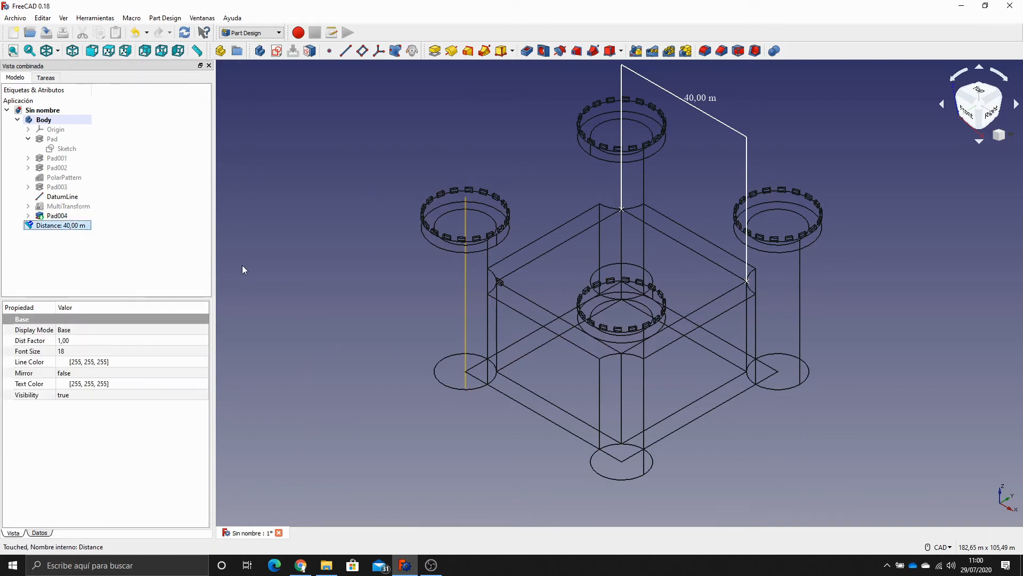
pyautogui.press('Delete')
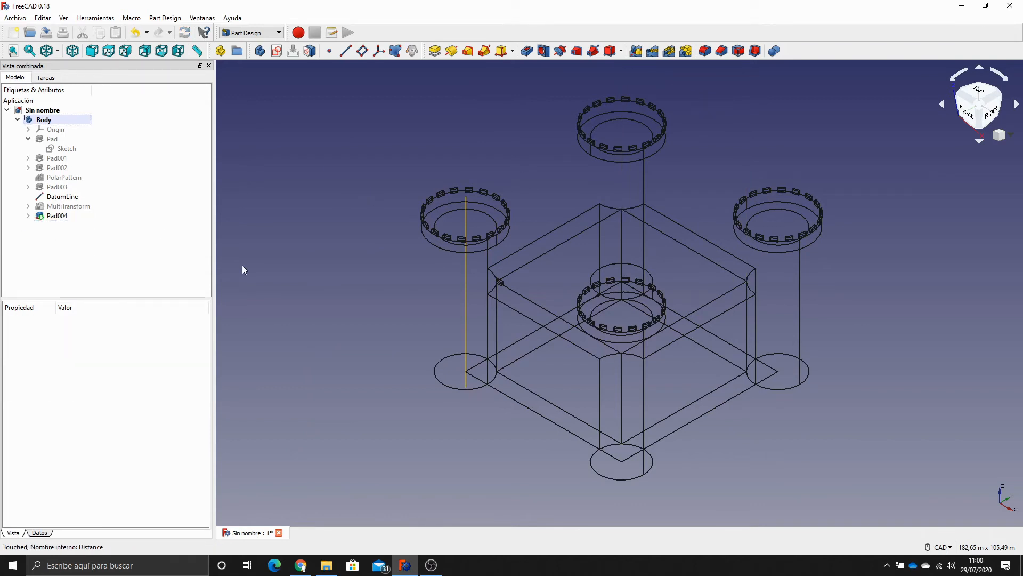
# Clear the selection of the merlon pad and return the model display from wireframe to "Como es".
pyautogui.click(59, 216)
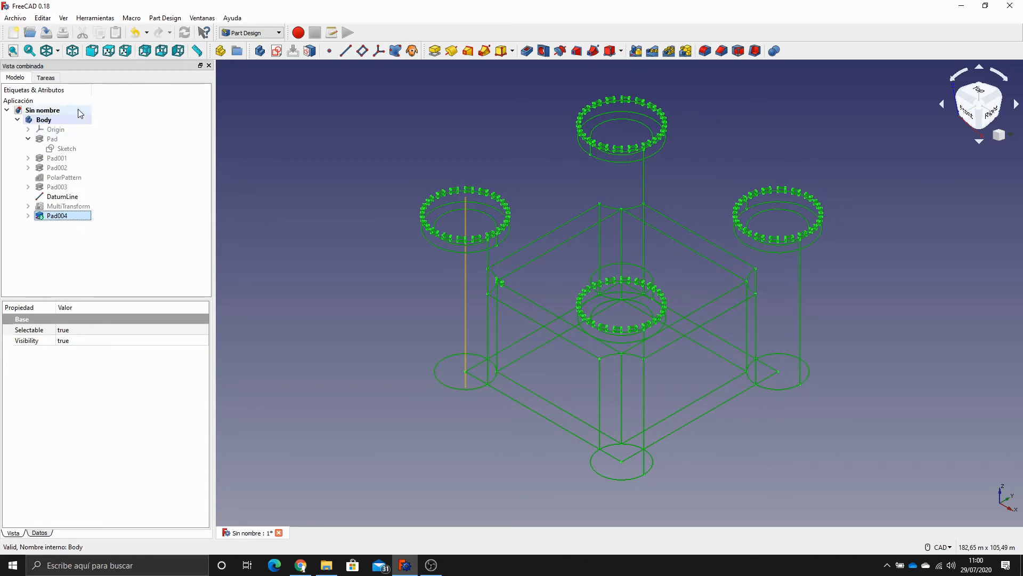
pyautogui.click(364, 213)
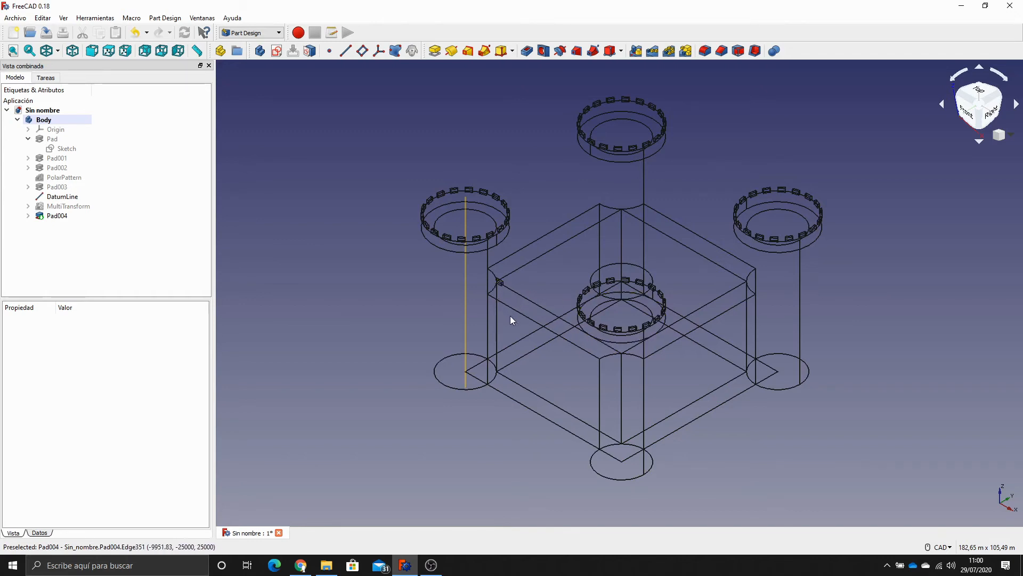
pyautogui.click(57, 52)
pyautogui.click(63, 68)
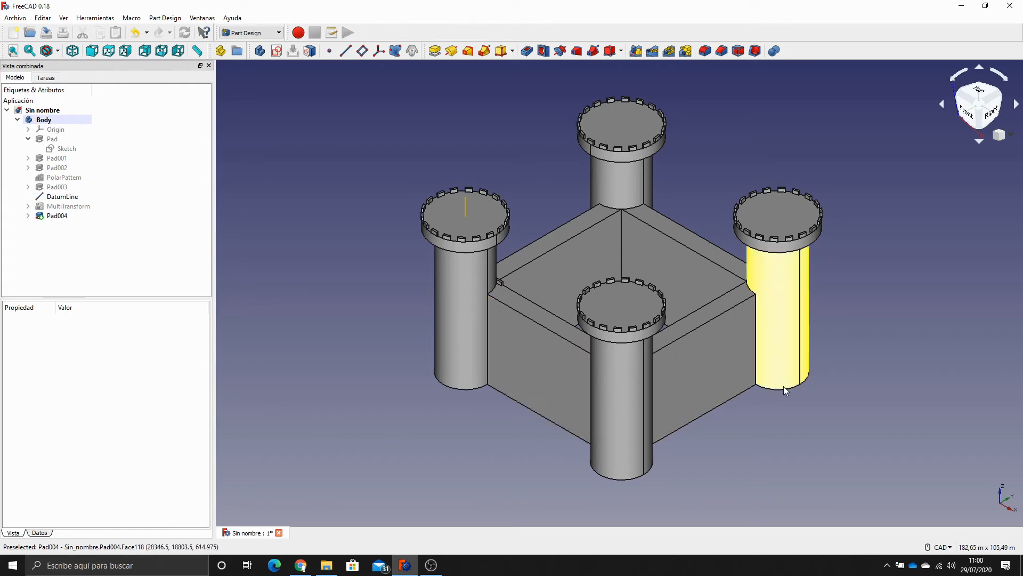
# Start a new datum plane and attach it to the outer face of the front wall.
pyautogui.moveTo(783, 386); pyautogui.dragTo(655, 399, button='middle')
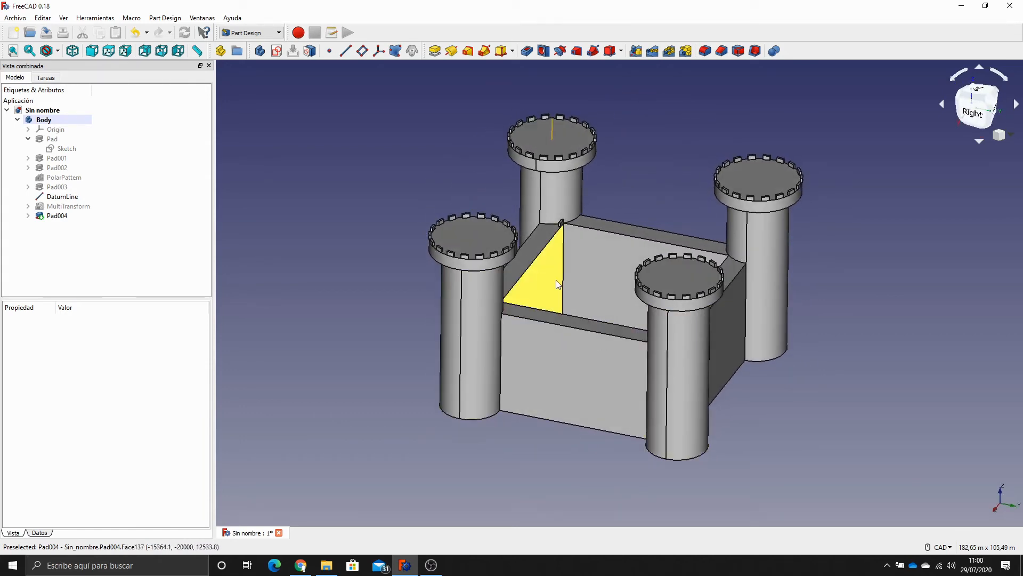
pyautogui.moveTo(427, 279); pyautogui.dragTo(464, 333, button='middle')
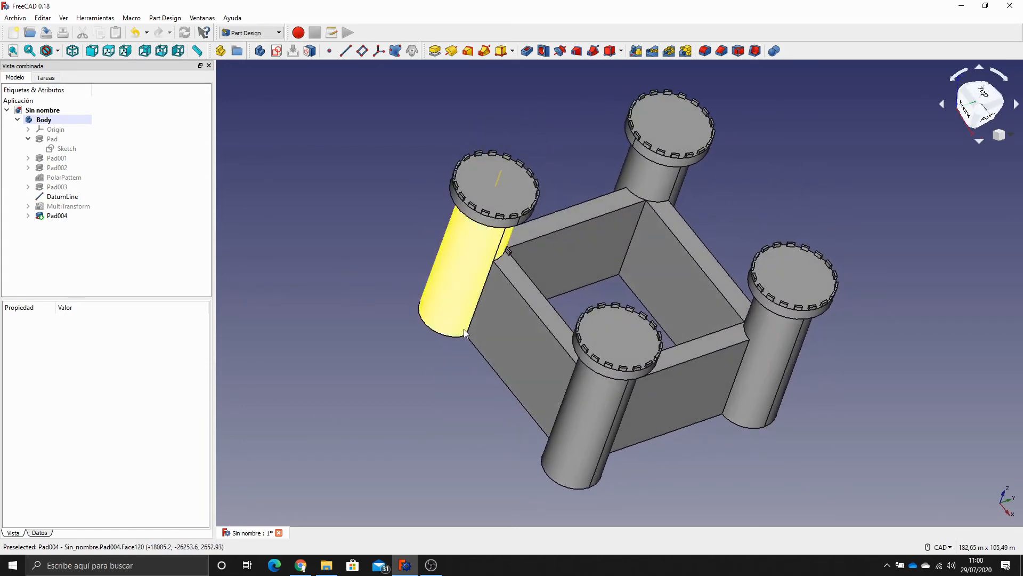
pyautogui.click(364, 52)
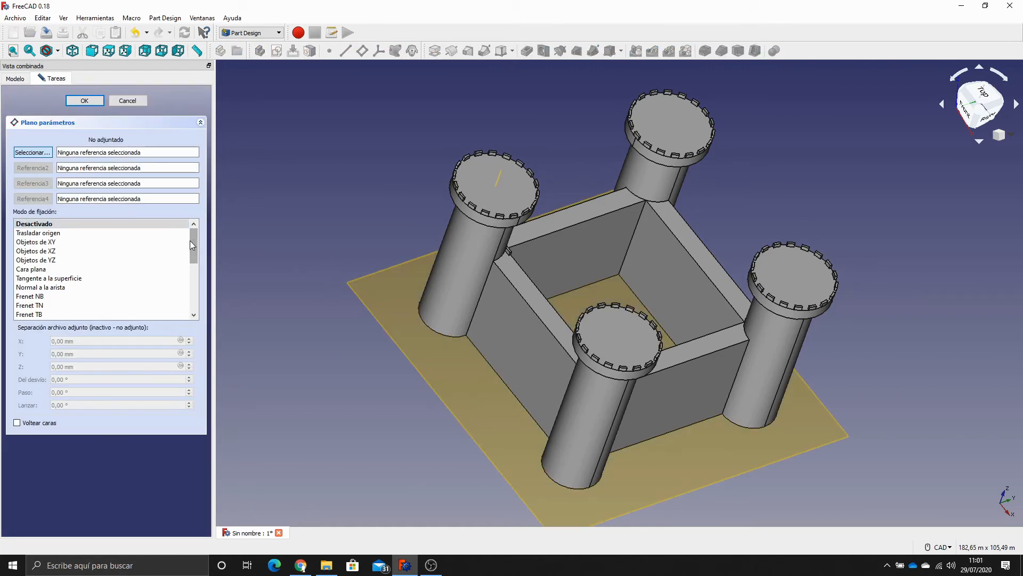
pyautogui.moveTo(189, 241); pyautogui.dragTo(195, 275)
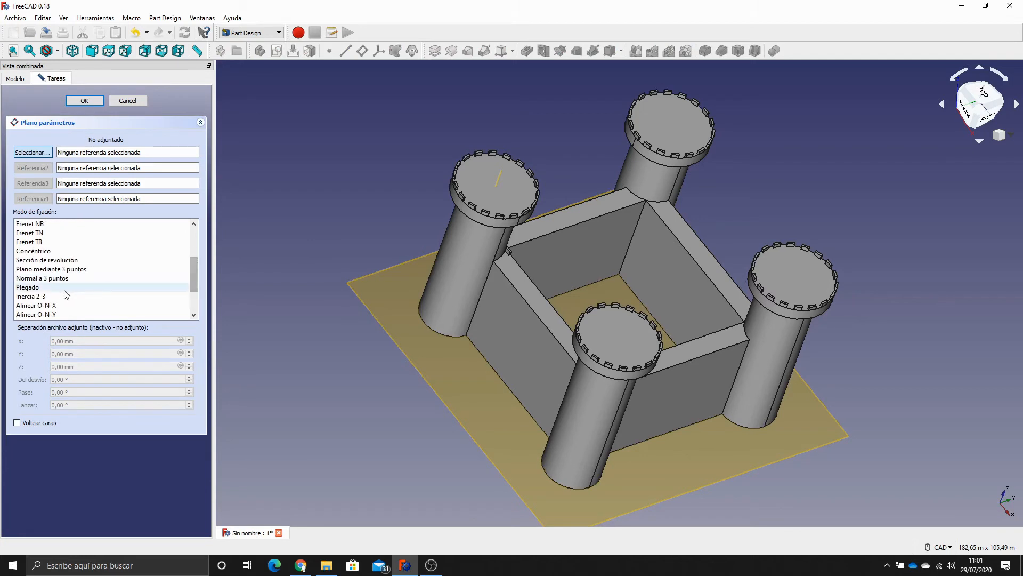
pyautogui.moveTo(43, 298)
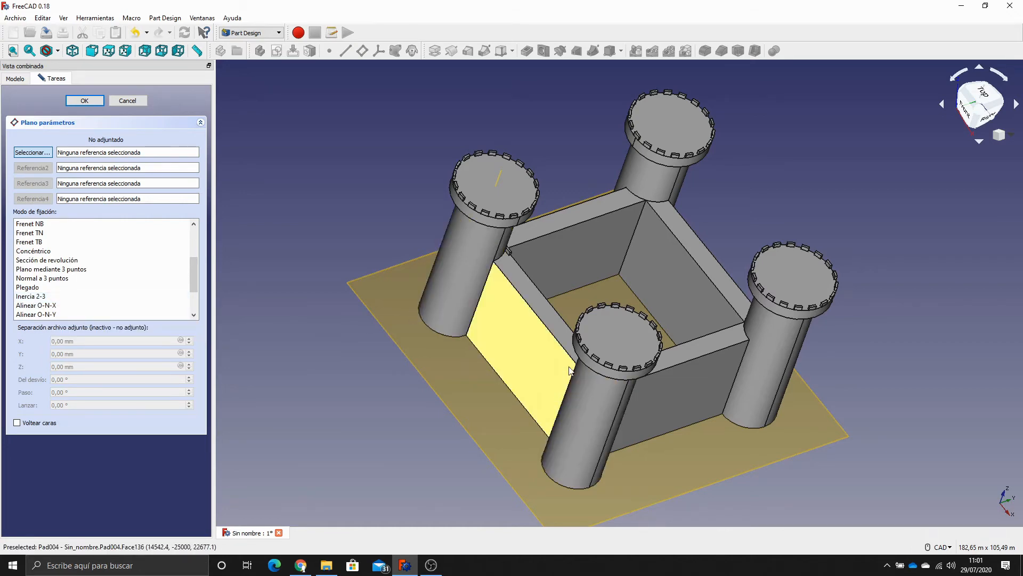
pyautogui.moveTo(958, 254); pyautogui.dragTo(876, 265, button='middle')
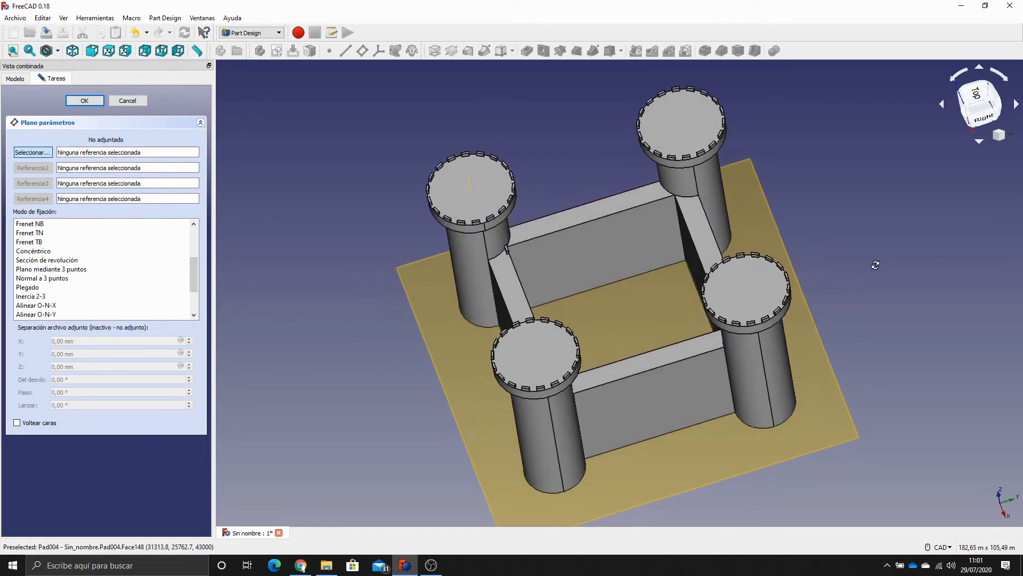
pyautogui.moveTo(951, 261); pyautogui.dragTo(779, 283, button='middle')
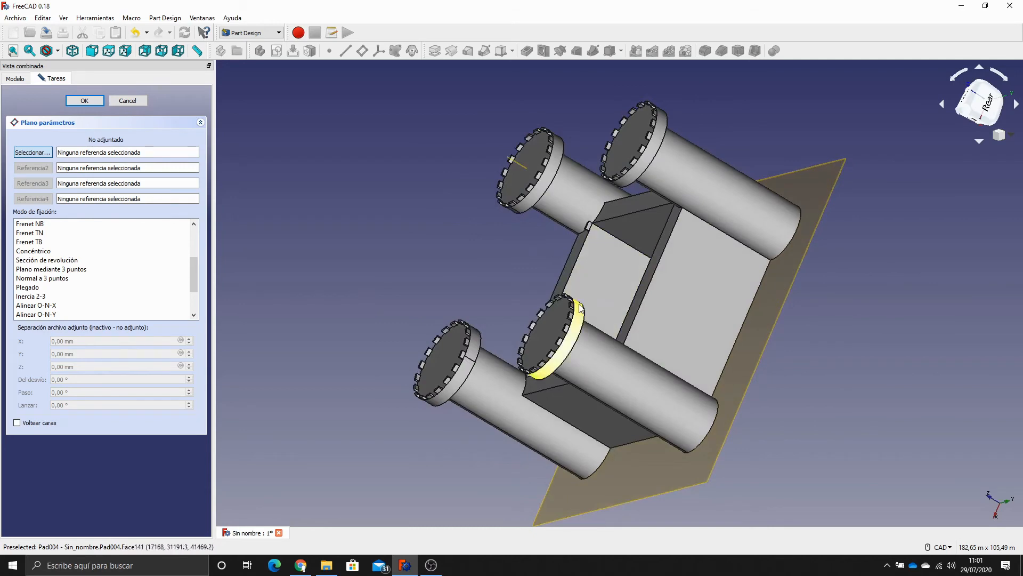
pyautogui.moveTo(877, 311); pyautogui.dragTo(549, 235, button='middle')
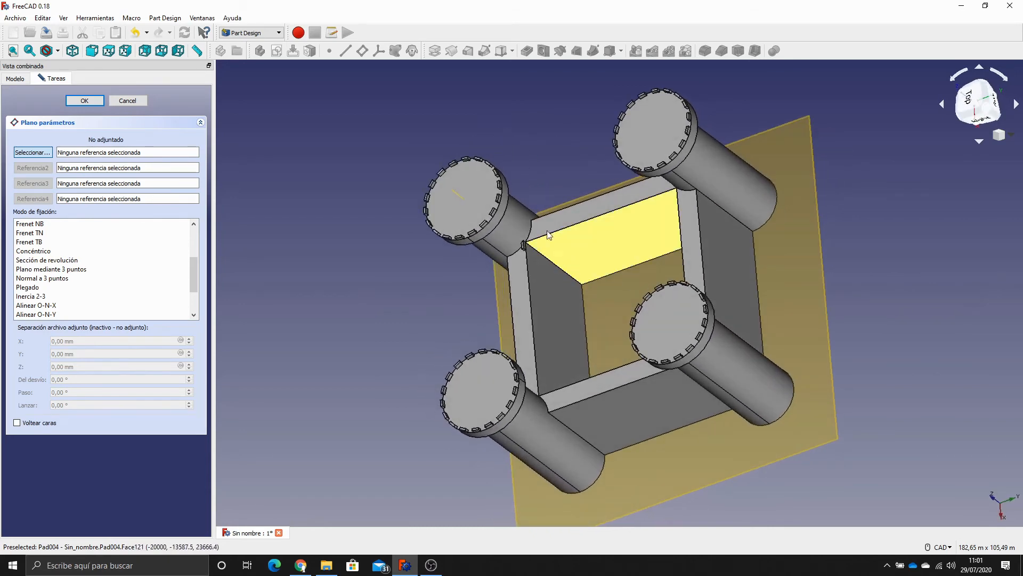
pyautogui.moveTo(354, 338); pyautogui.dragTo(414, 302, button='middle')
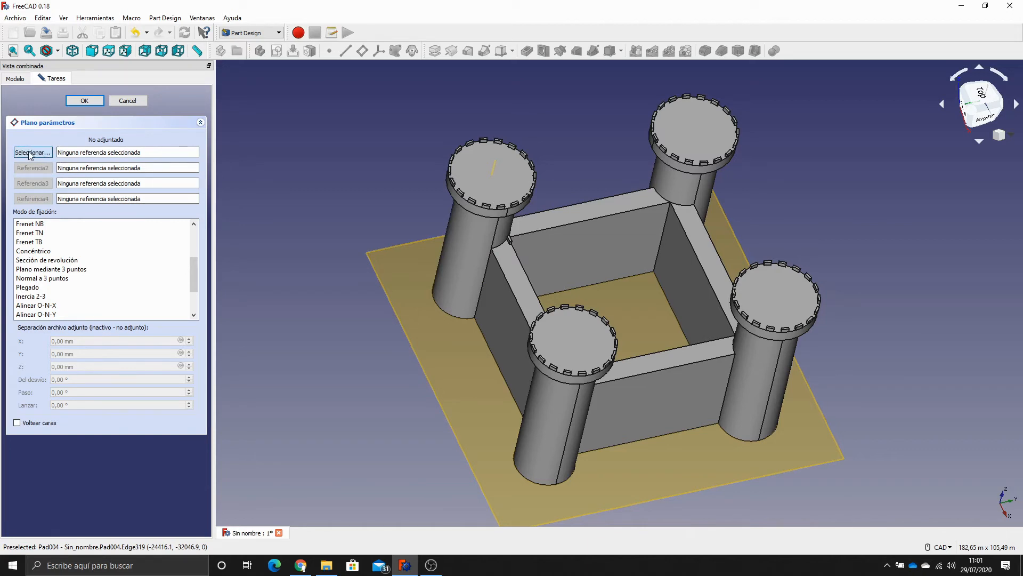
pyautogui.click(511, 319)
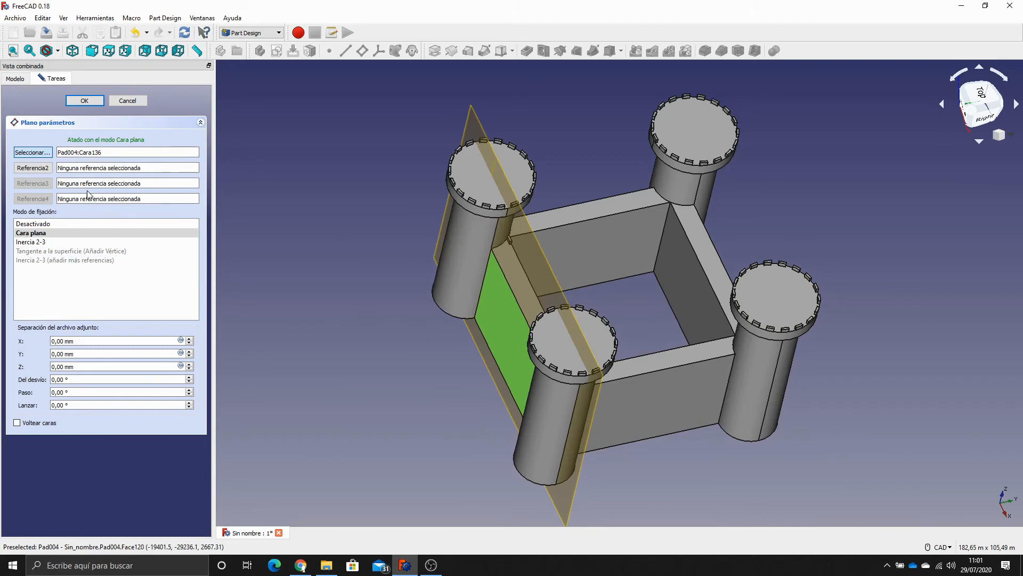
# Add the front wall's inner face as the plane's second reference in Inercia 2-3 mode, and accept the datum plane.
pyautogui.click(39, 170)
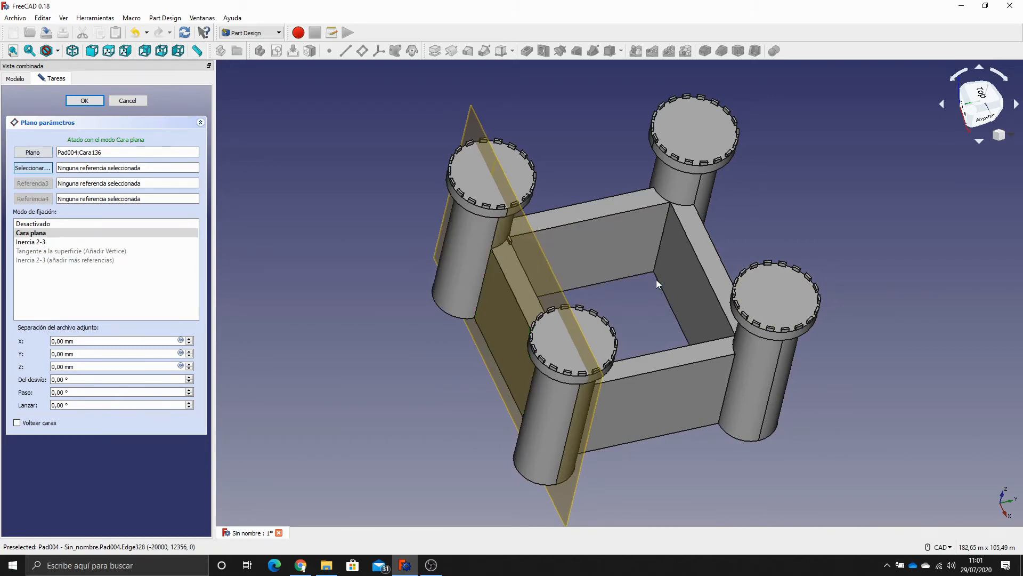
pyautogui.moveTo(903, 296); pyautogui.dragTo(619, 315, button='middle')
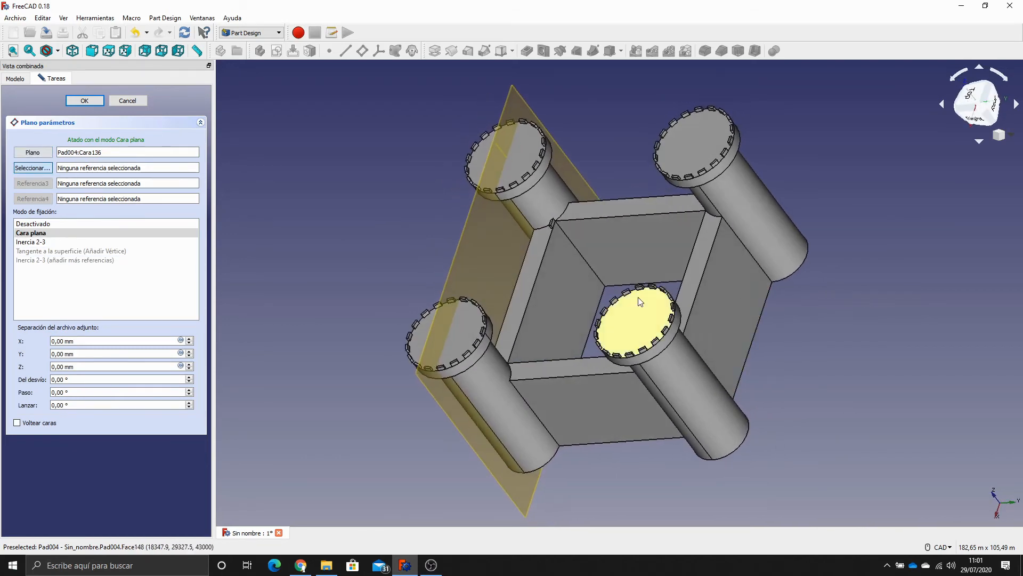
pyautogui.click(560, 309)
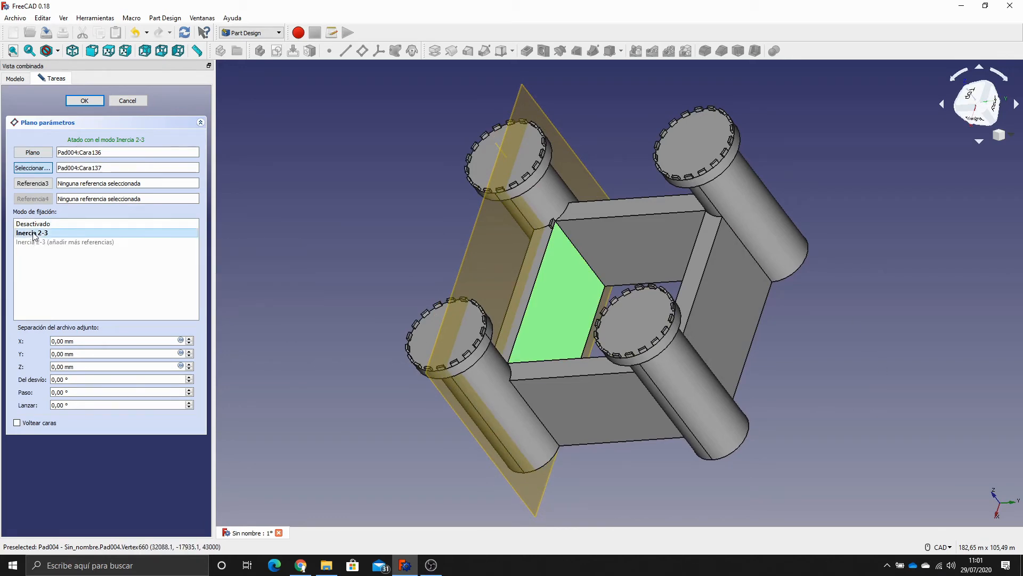
pyautogui.moveTo(338, 249); pyautogui.dragTo(393, 248, button='middle')
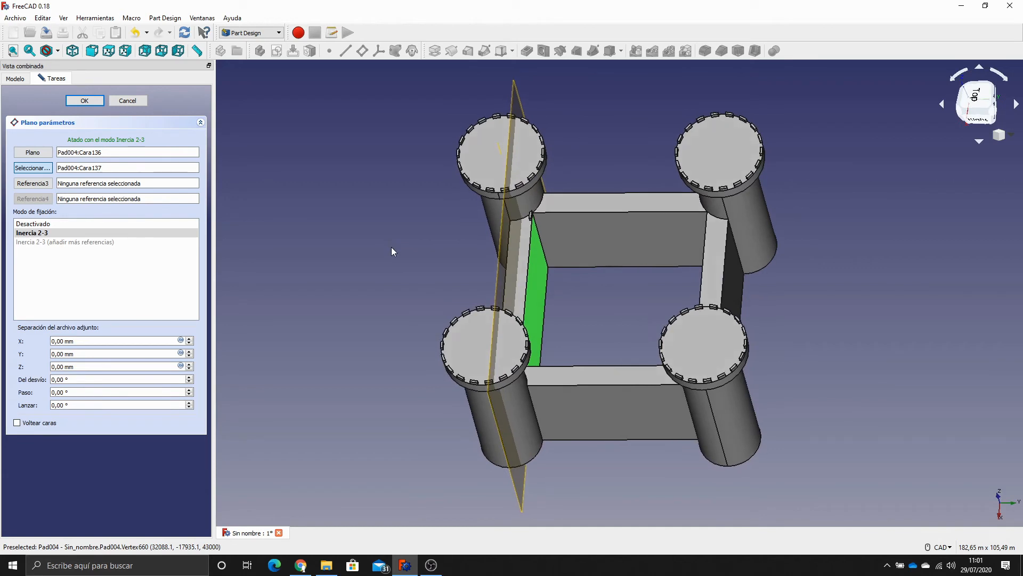
pyautogui.click(83, 100)
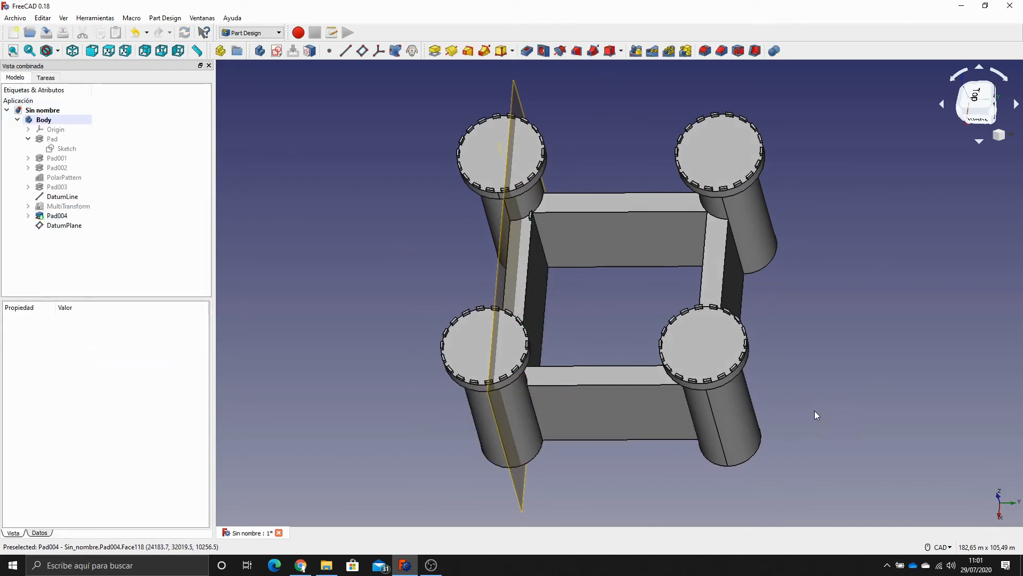
# Return to the isometric view and set the model display to "Modelo de alambres".
pyautogui.moveTo(773, 475); pyautogui.dragTo(859, 423, button='middle')
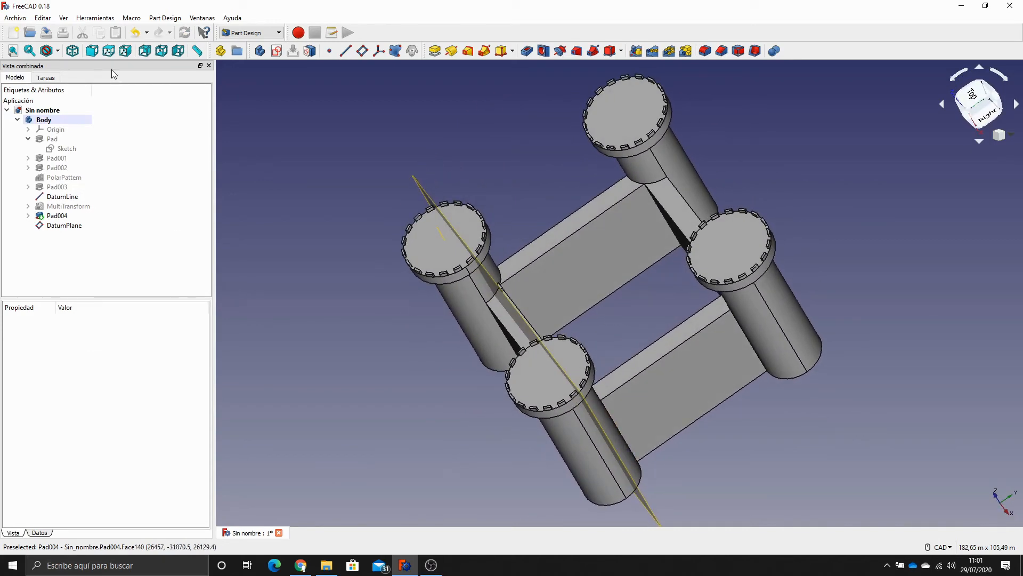
pyautogui.click(72, 51)
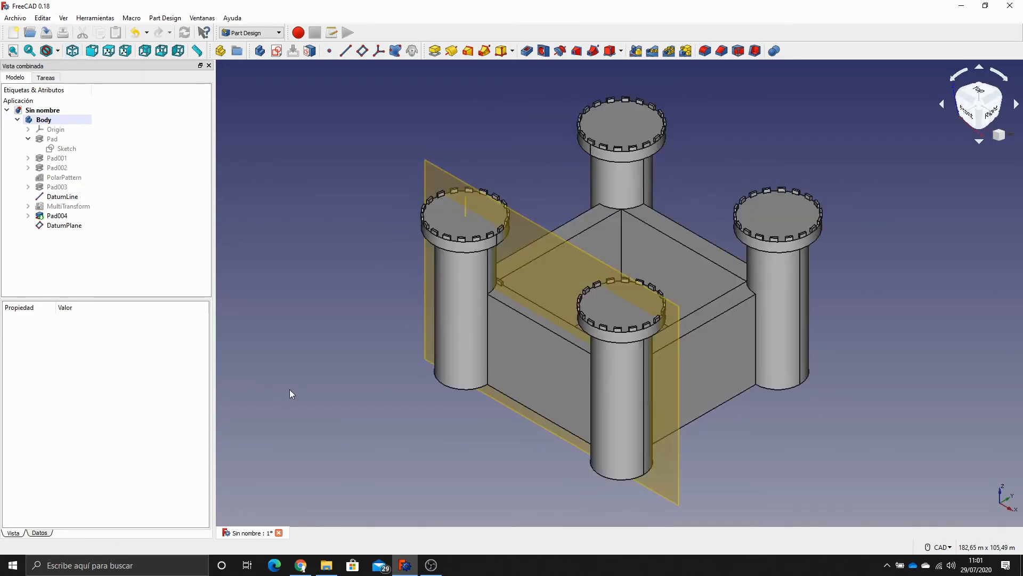
pyautogui.click(56, 51)
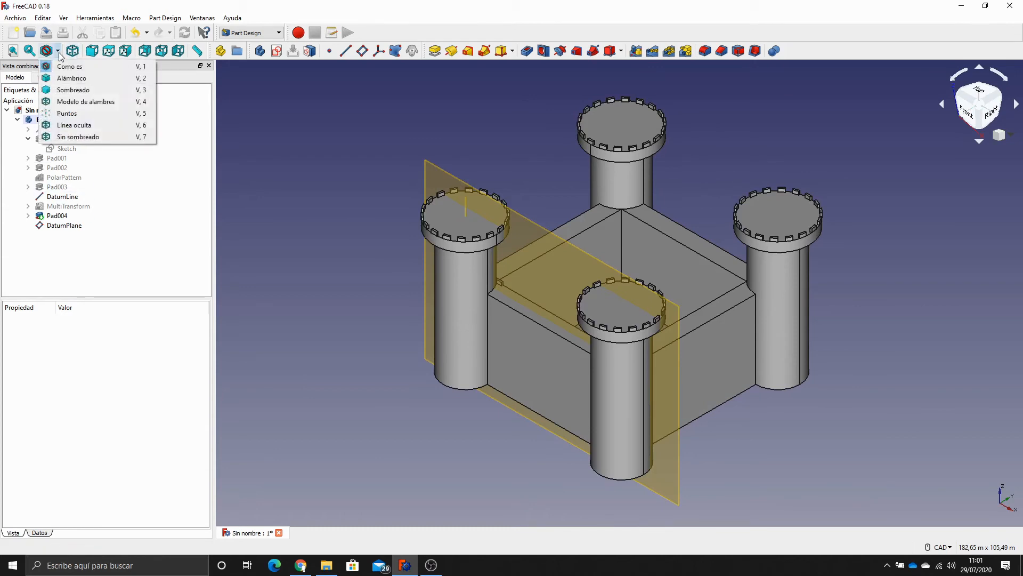
pyautogui.click(80, 102)
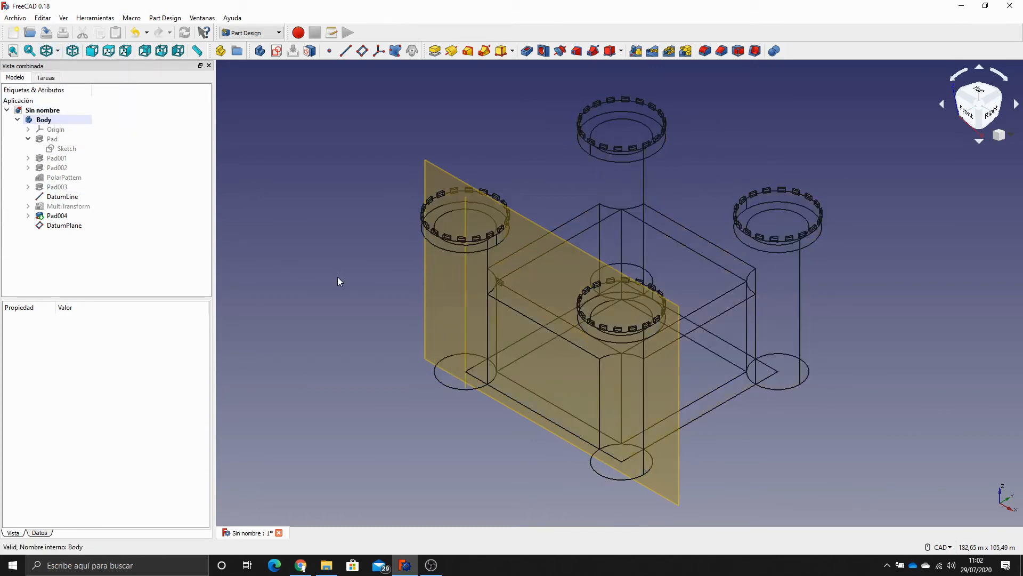
# Start a MultiTransform of the wall merlon pad and add a linear pattern along the horizontal sketch axis with a length of 38 m.
pyautogui.click(56, 216)
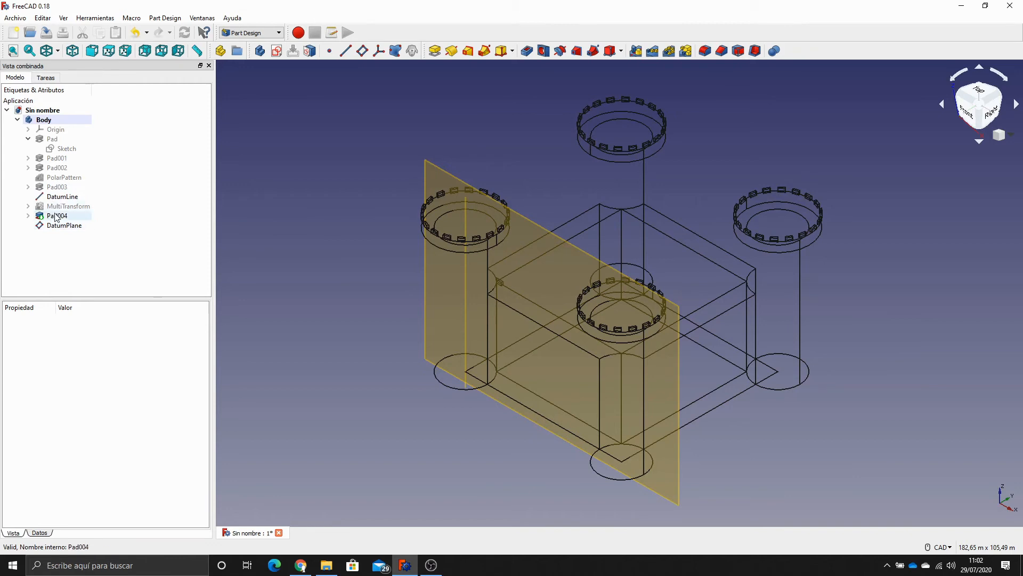
pyautogui.click(687, 51)
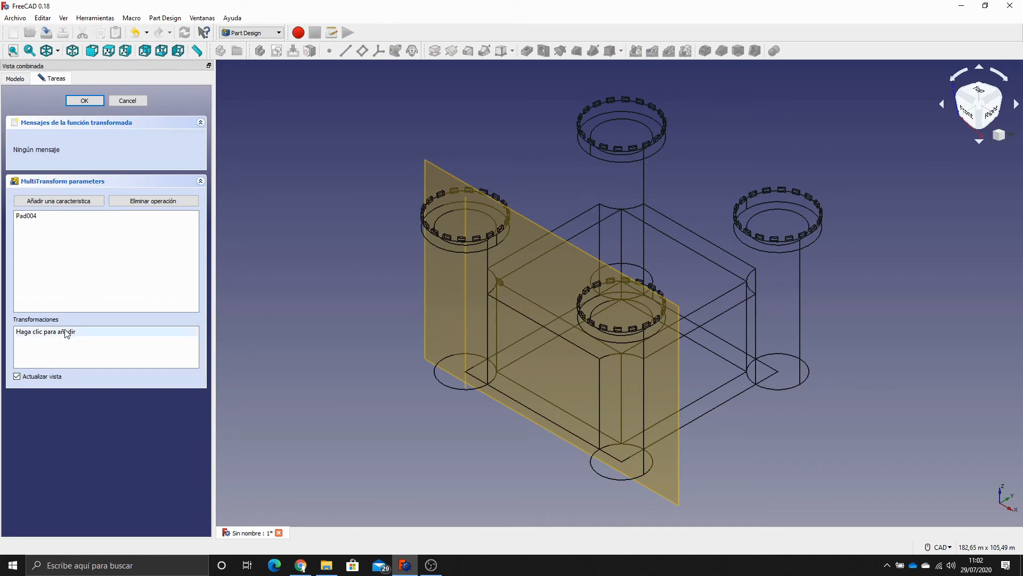
pyautogui.rightClick(67, 333)
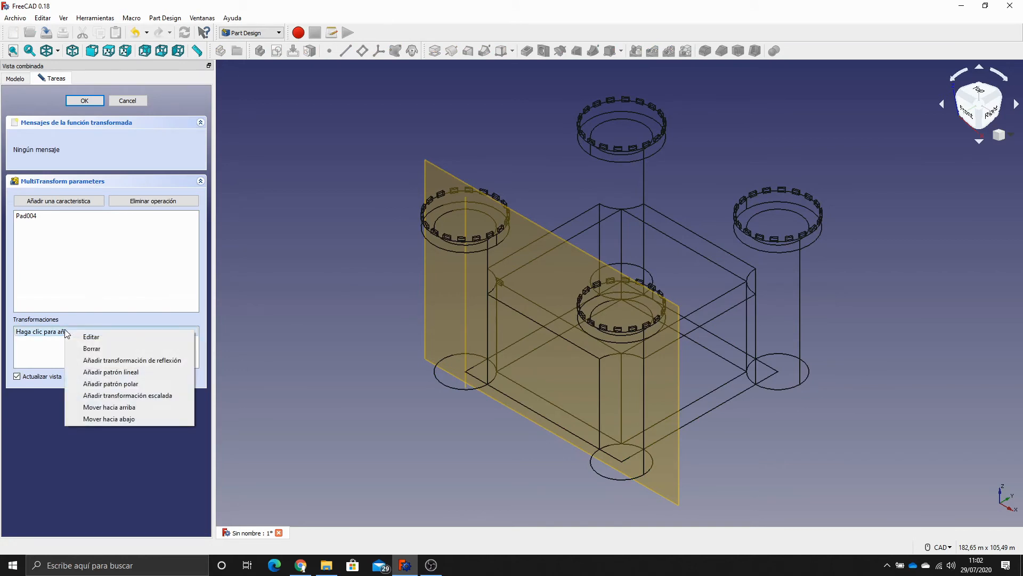
pyautogui.click(139, 372)
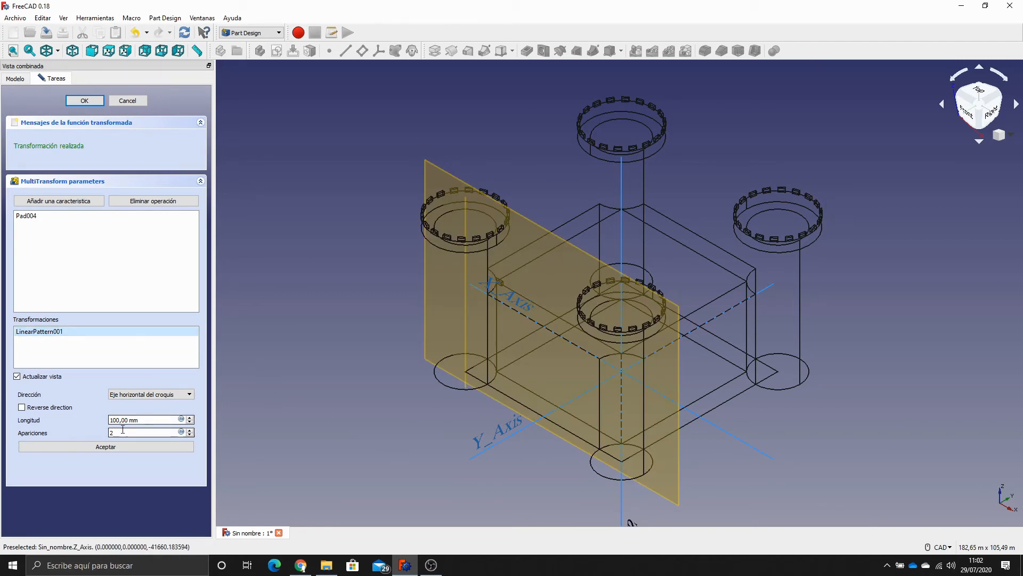
pyautogui.moveTo(135, 417); pyautogui.dragTo(31, 421)
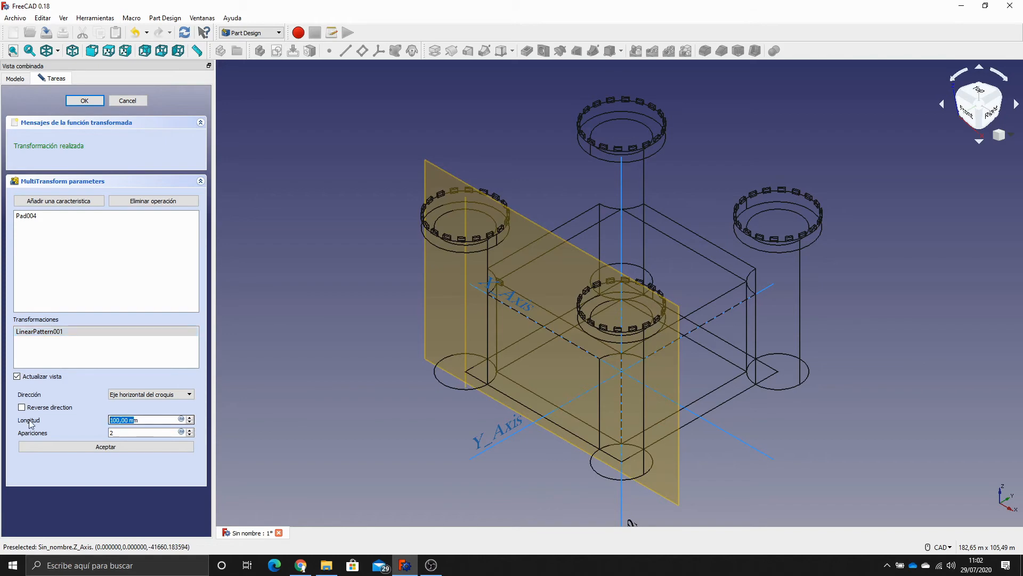
pyautogui.write('38')
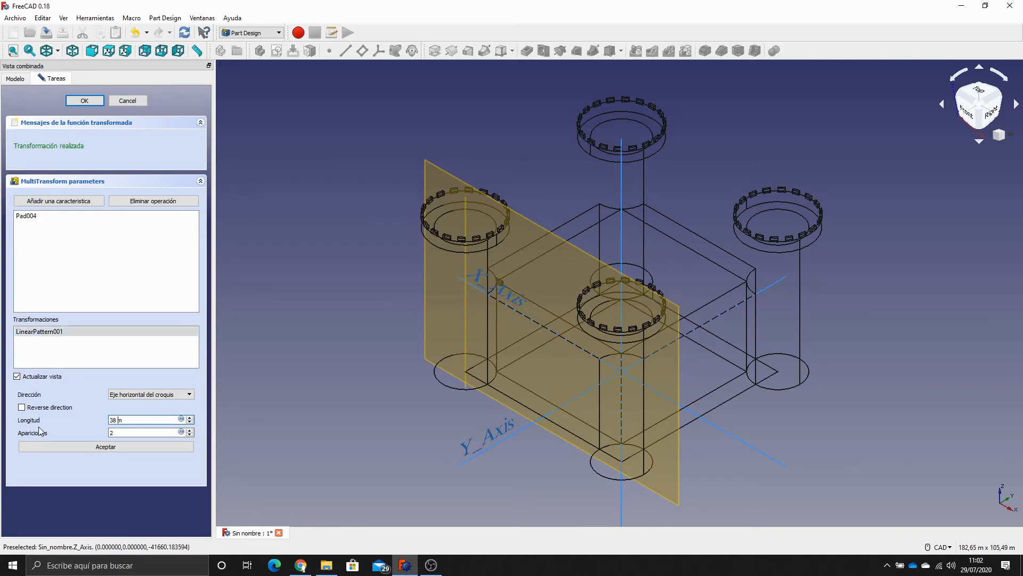
pyautogui.scroll(4, 341, 428)
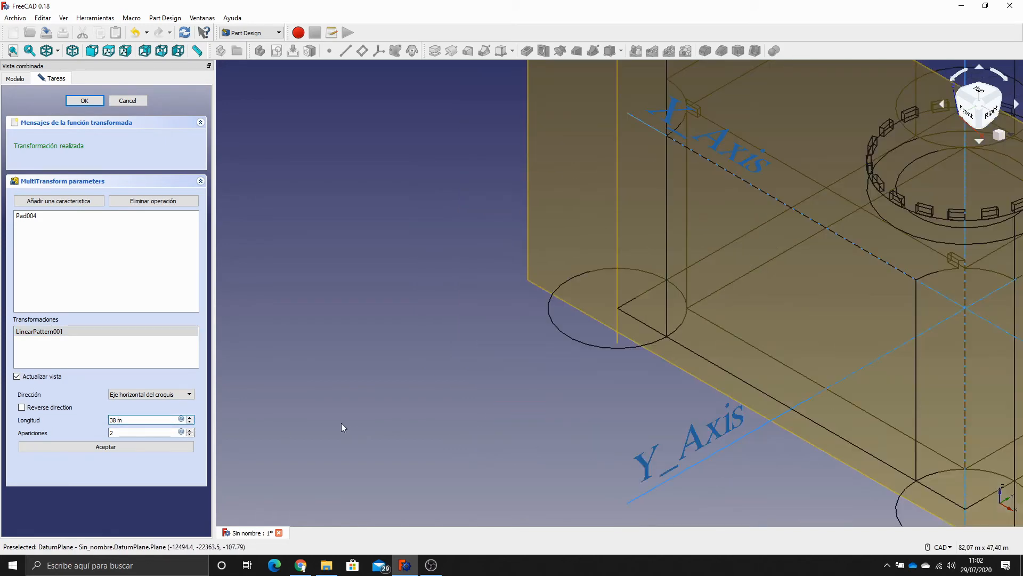
pyautogui.moveTo(493, 405); pyautogui.dragTo(386, 427, button='middle')
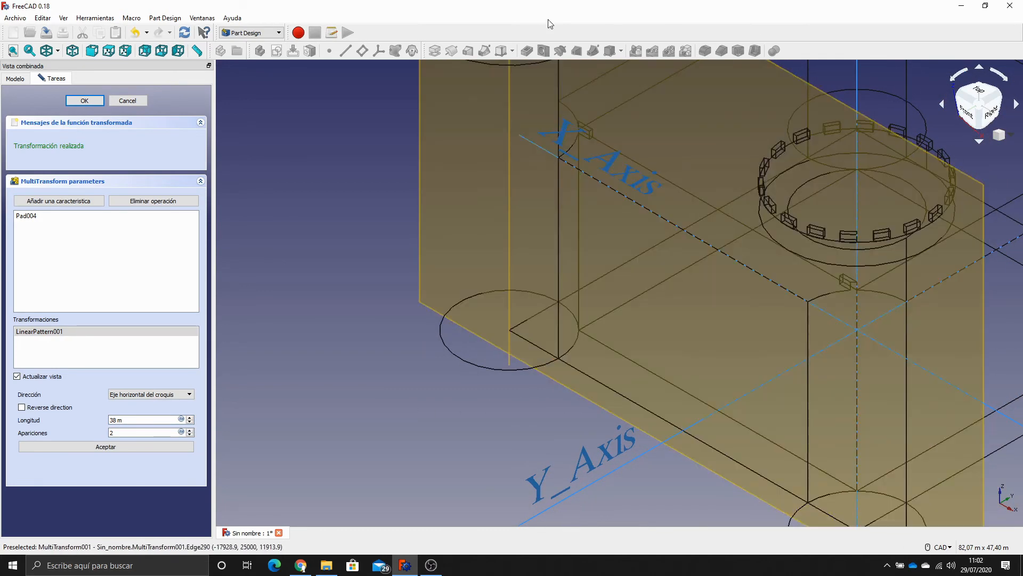
# Set the linear pattern to 10 occurrences and accept it.
pyautogui.doubleClick(145, 433)
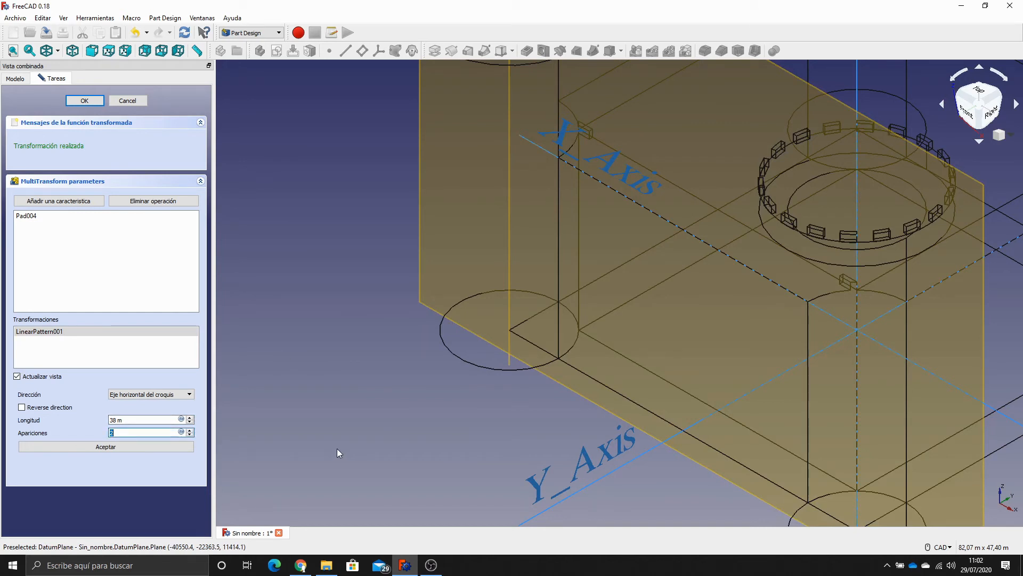
pyautogui.write('10')
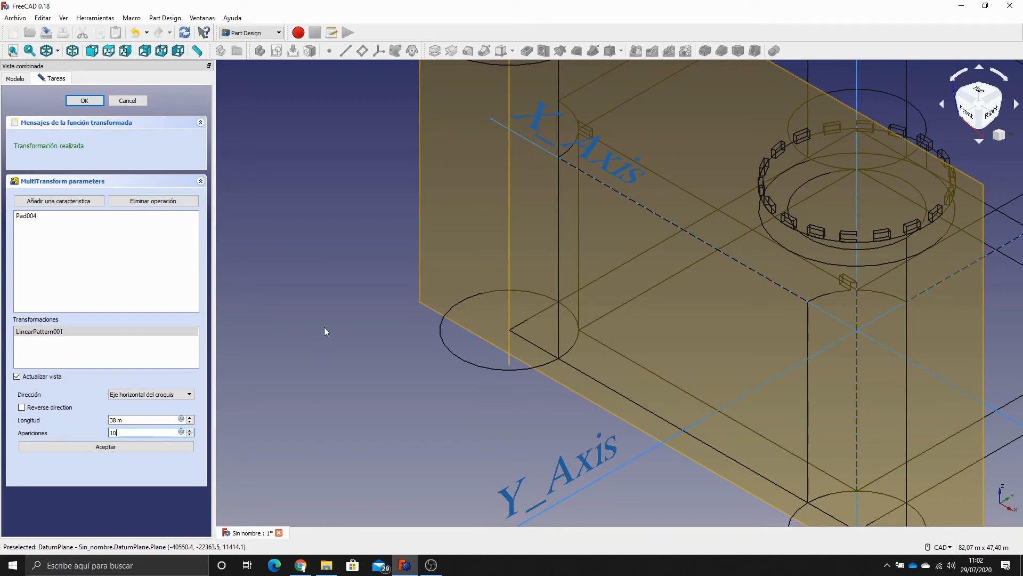
pyautogui.scroll(-4, 340, 314)
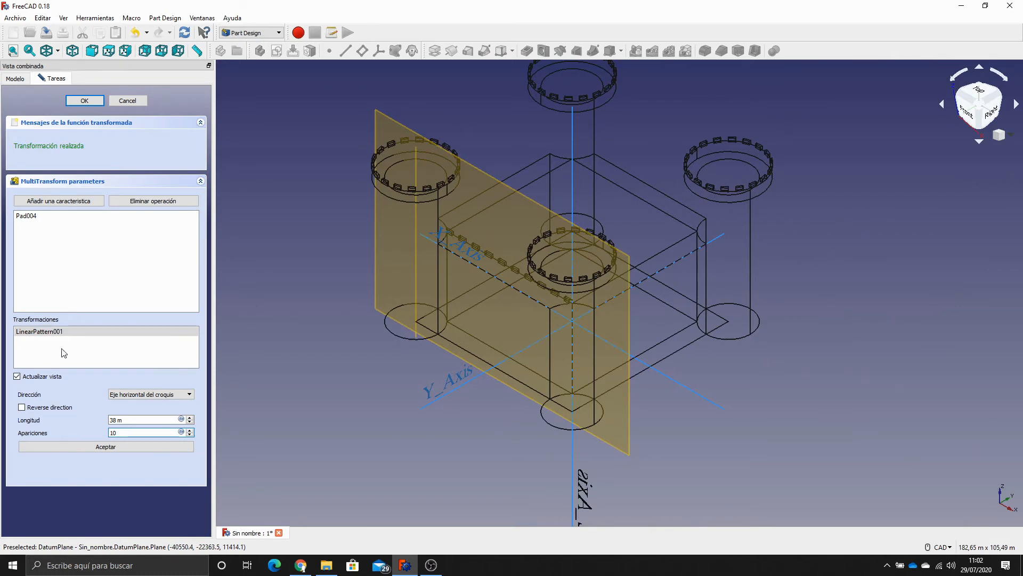
pyautogui.click(105, 447)
# Add a mirror transformation to the MultiTransform with the datum plane as its reference plane, and accept it.
pyautogui.rightClick(40, 353)
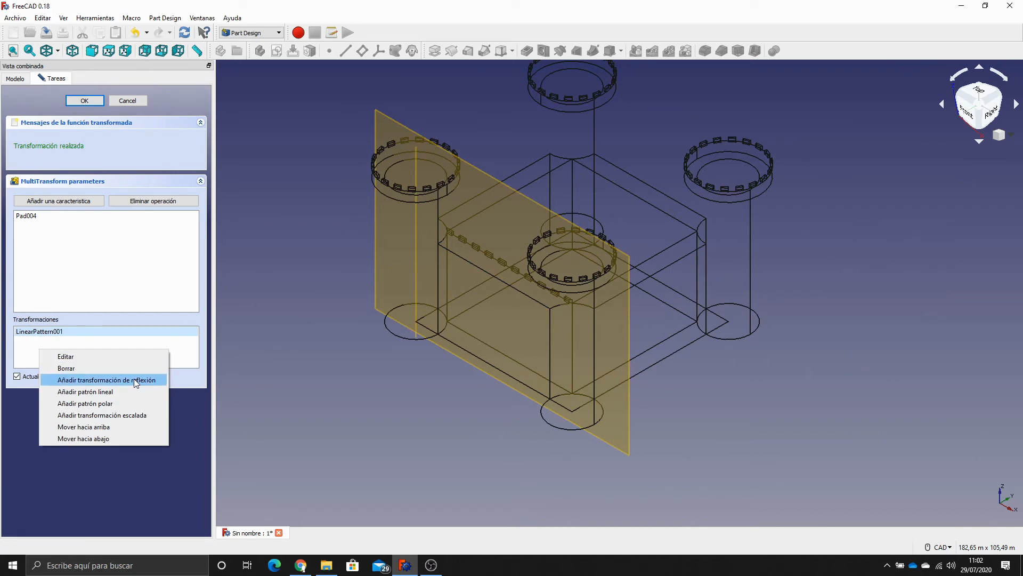
pyautogui.click(134, 379)
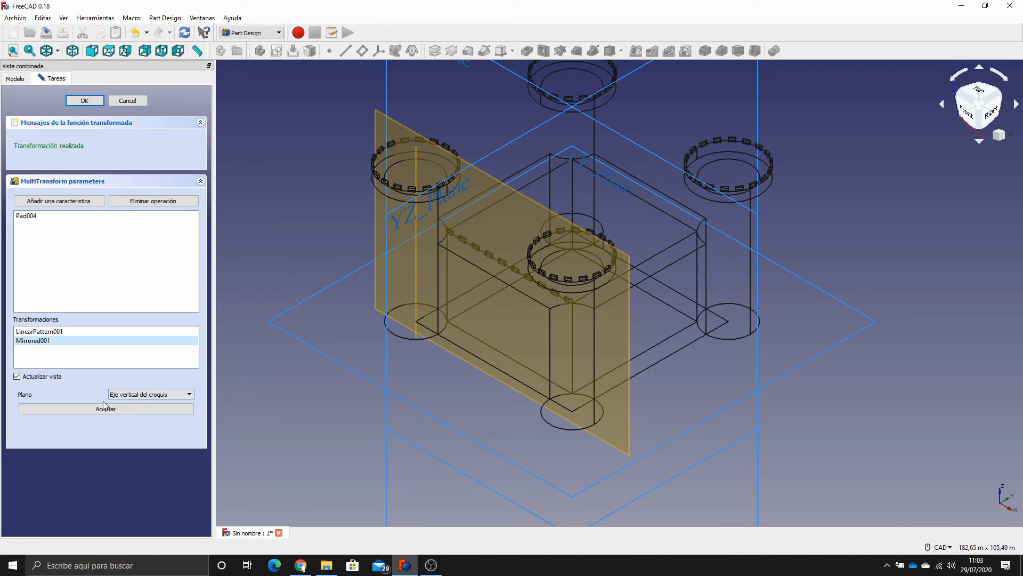
pyautogui.click(152, 394)
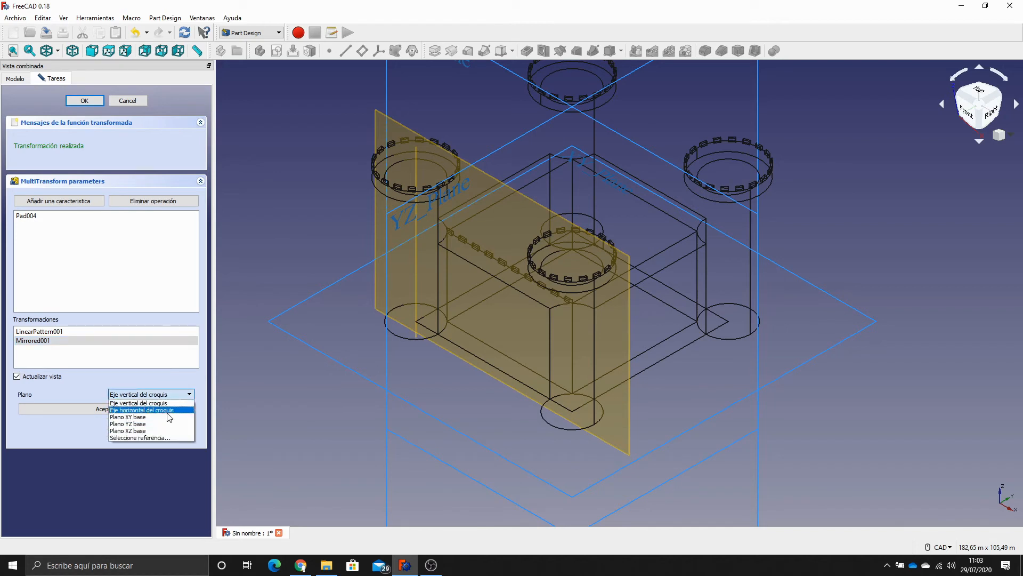
pyautogui.click(167, 437)
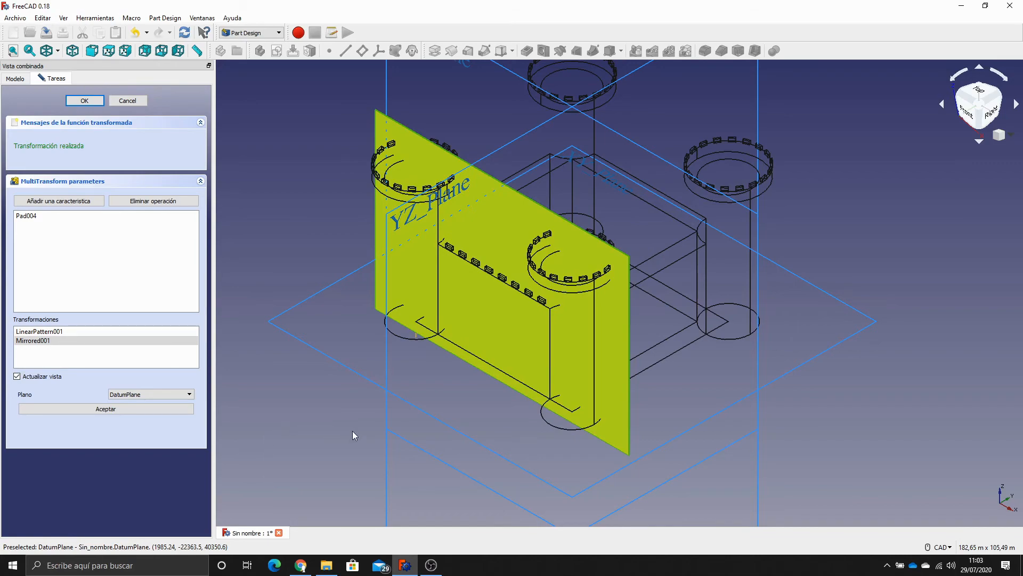
pyautogui.moveTo(353, 431); pyautogui.dragTo(413, 437, button='middle')
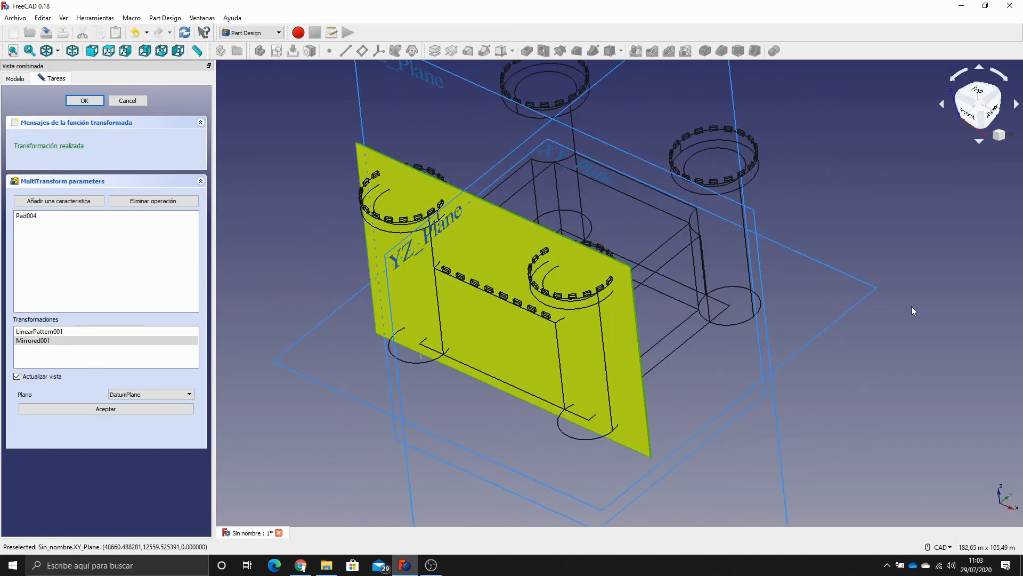
pyautogui.moveTo(914, 311); pyautogui.dragTo(894, 301, button='middle')
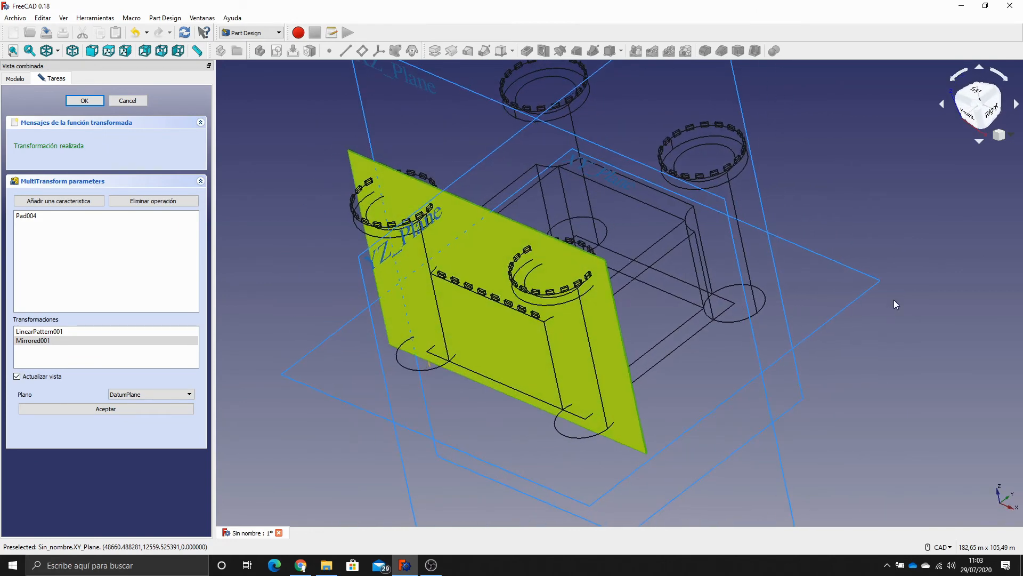
pyautogui.click(118, 410)
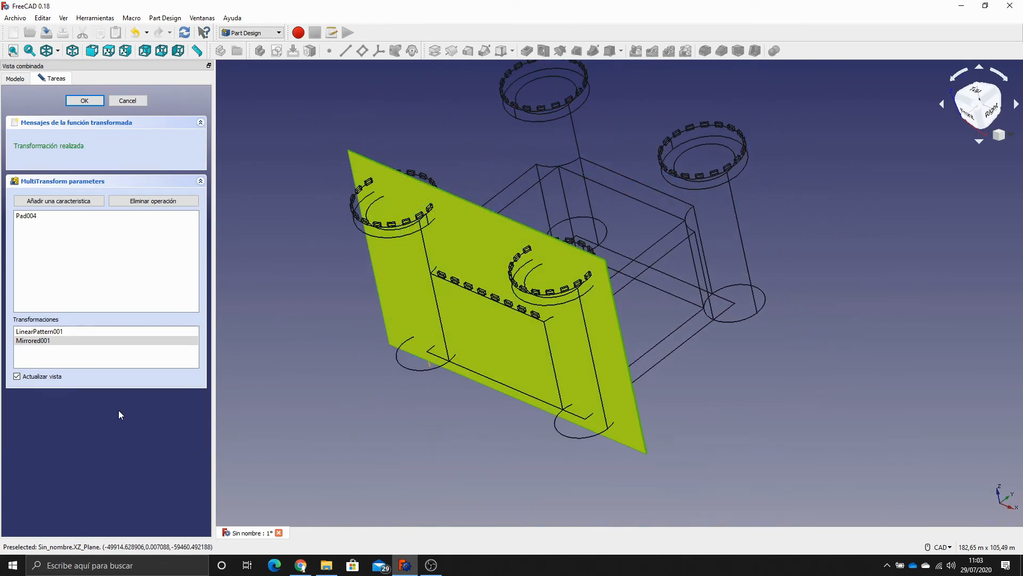
# Add a polar pattern with 4 occurrences to the MultiTransform and accept it to complete the battlements on all walls.
pyautogui.rightClick(40, 359)
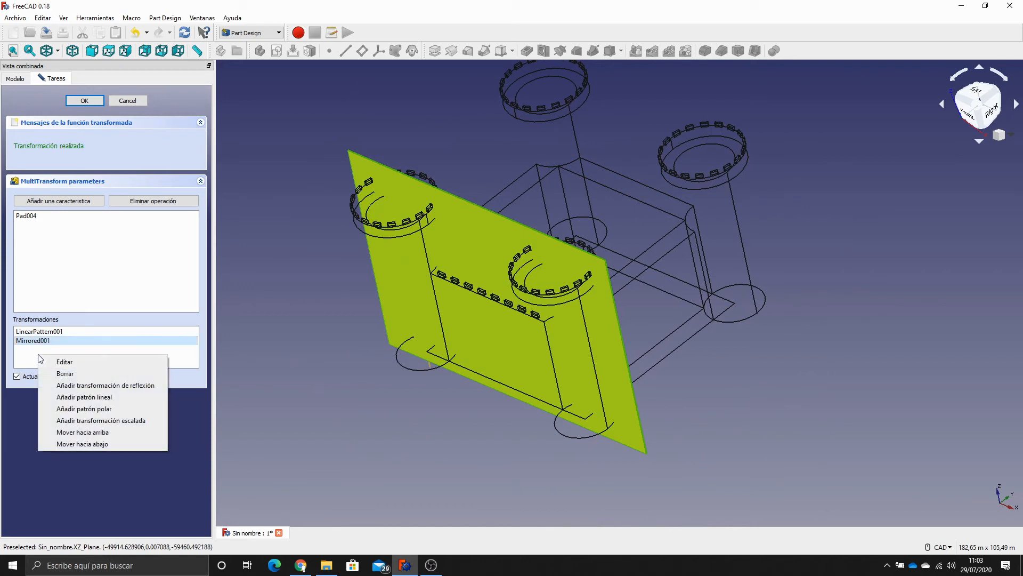
pyautogui.click(104, 412)
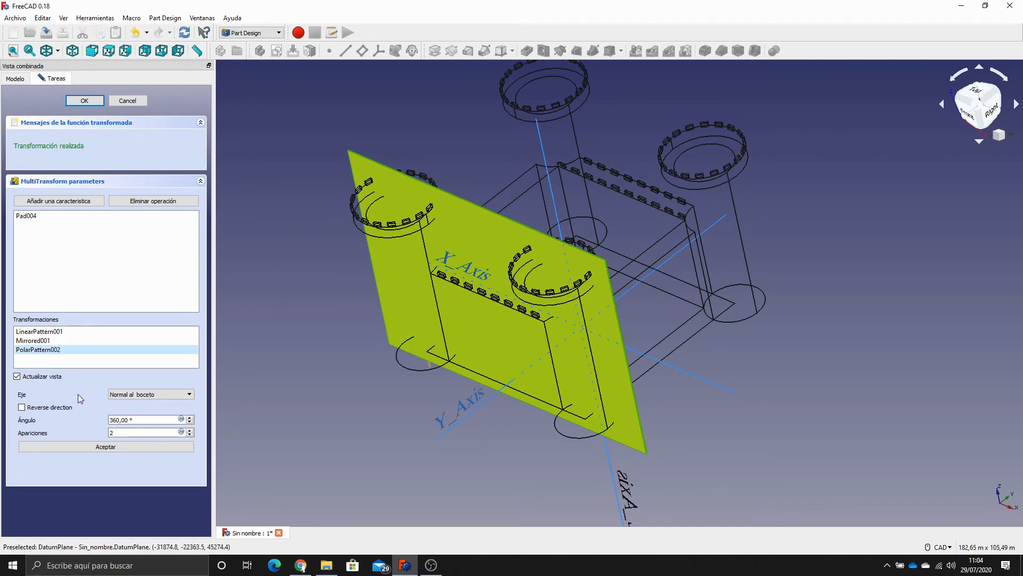
pyautogui.doubleClick(126, 433)
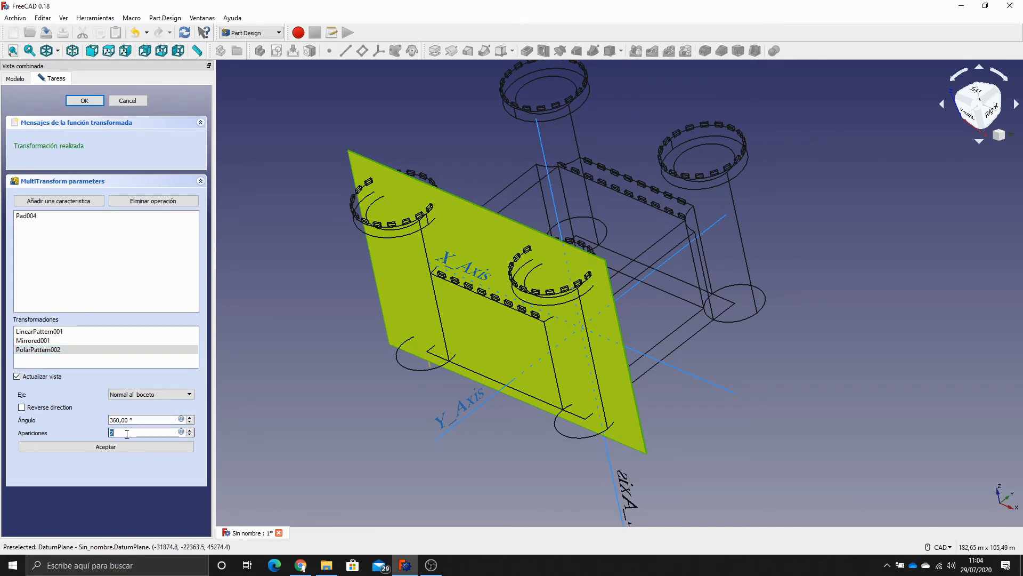
pyautogui.write('4')
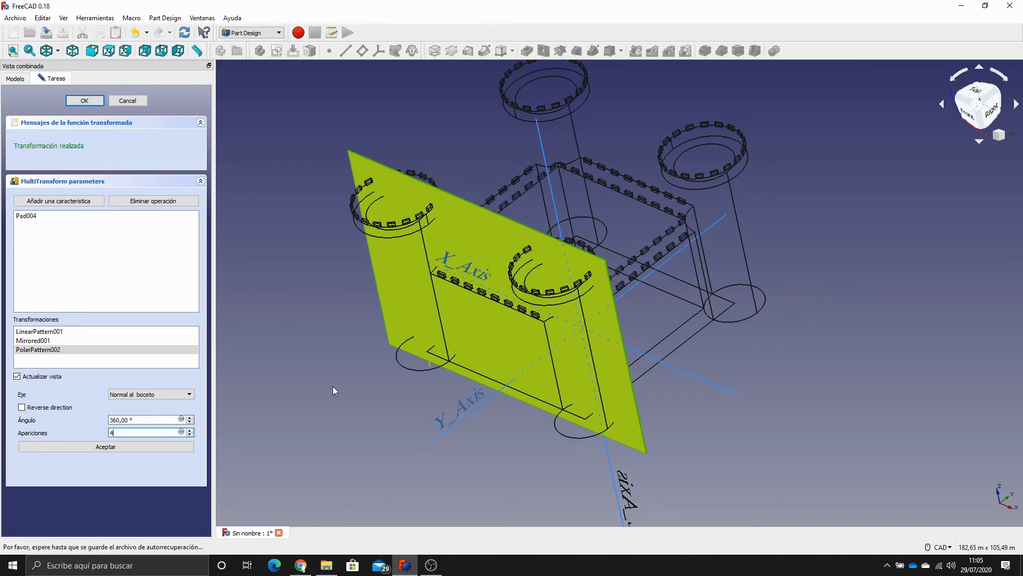
pyautogui.click(114, 447)
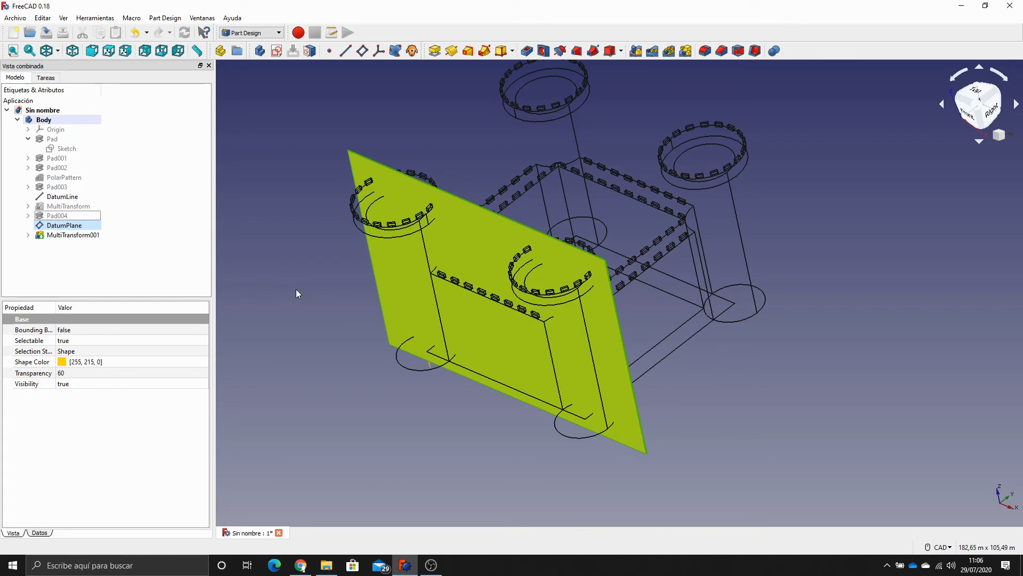
# Hide the datum plane and the datum line.
pyautogui.click(138, 278)
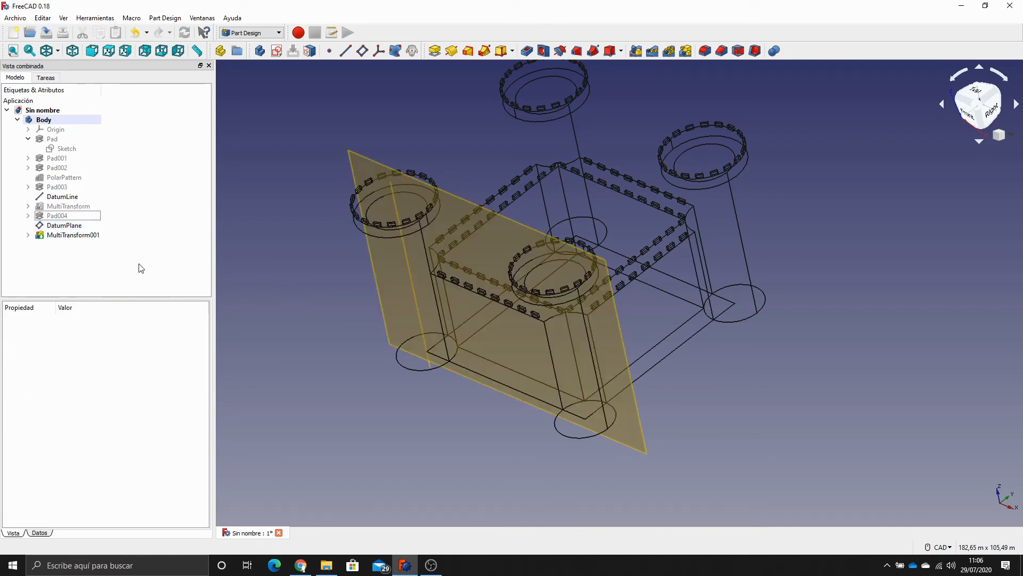
pyautogui.click(69, 228)
pyautogui.press('space')
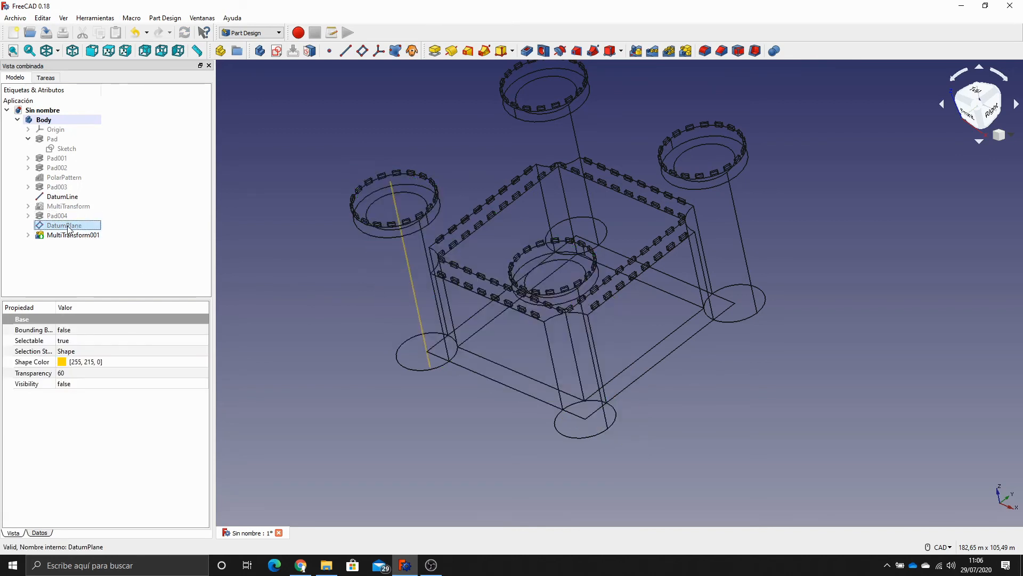
pyautogui.click(60, 197)
pyautogui.press('space')
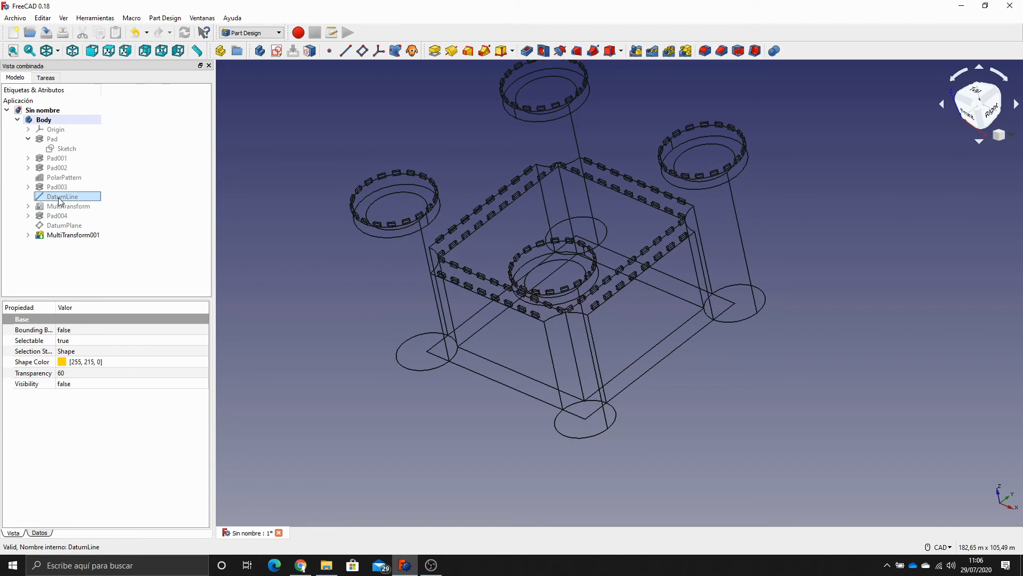
# Return to the isometric view and set the model display to "Como es".
pyautogui.click(74, 52)
pyautogui.click(57, 51)
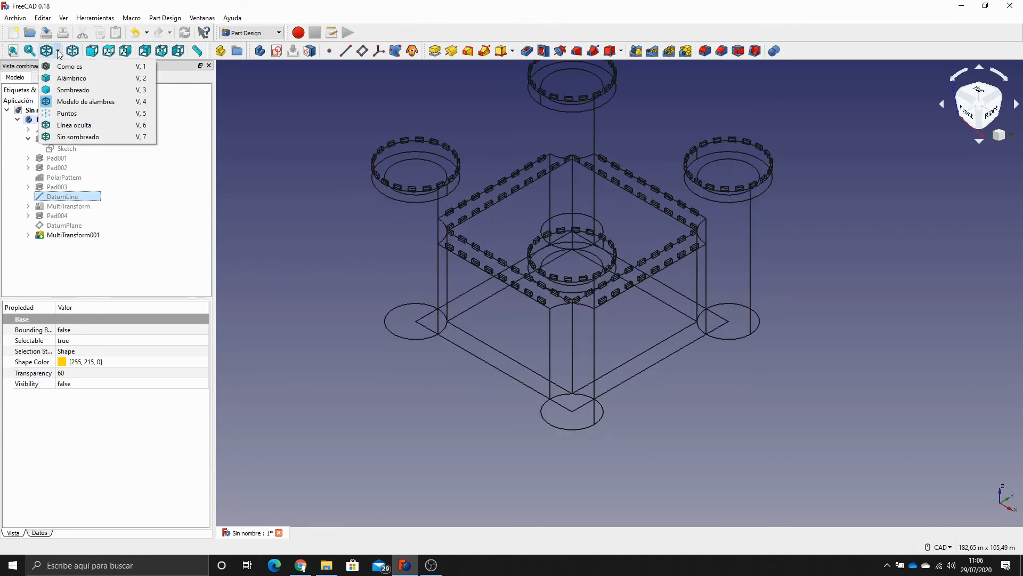
pyautogui.click(58, 64)
pyautogui.moveTo(327, 233); pyautogui.dragTo(326, 288, button='middle')
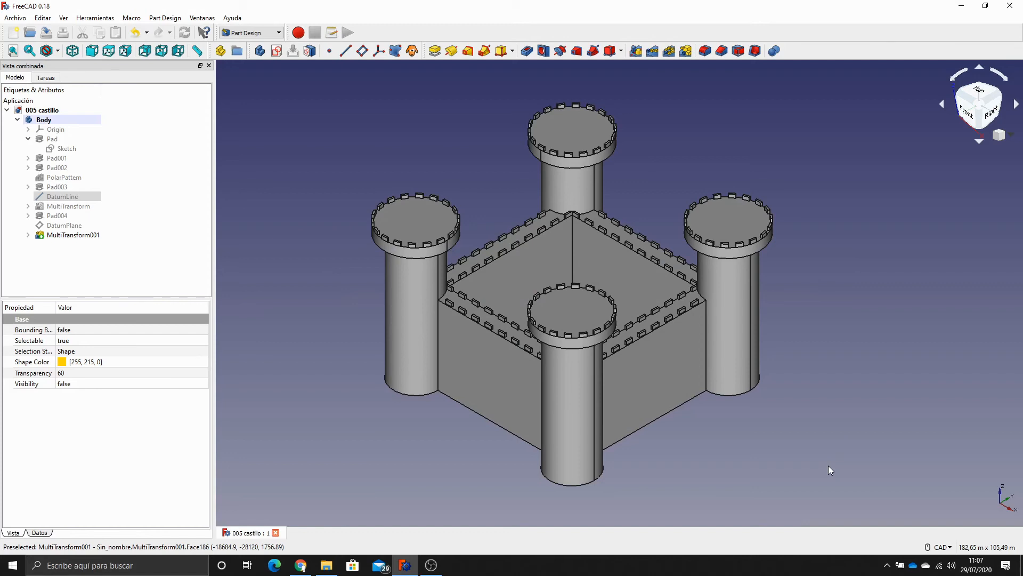
# Start a sketch on the right wall's outer face and link the wall's base edge as external geometry.
pyautogui.click(655, 391)
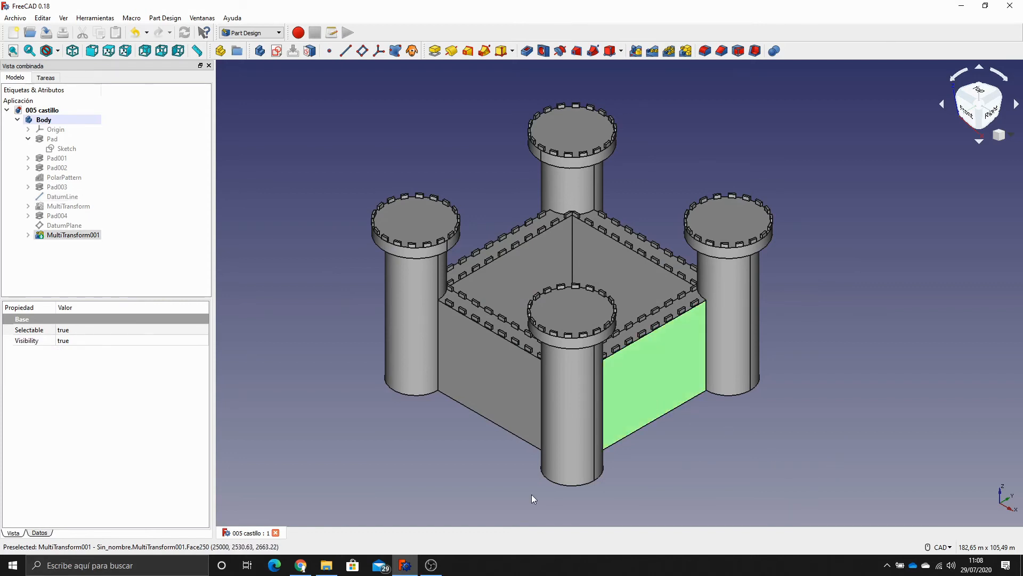
pyautogui.click(277, 52)
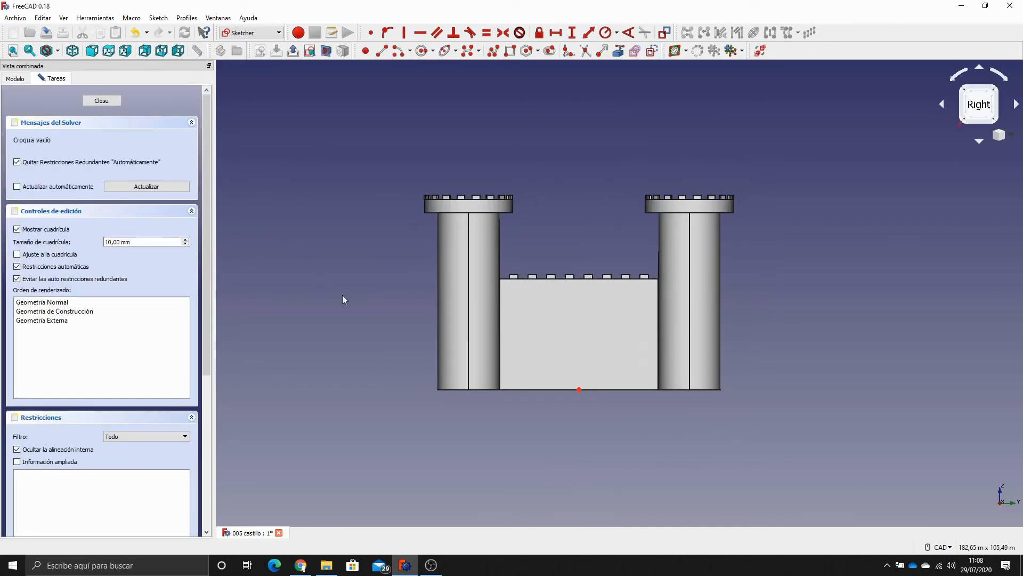
pyautogui.scroll(5, 364, 351)
pyautogui.moveTo(881, 467); pyautogui.dragTo(702, 452, button='middle')
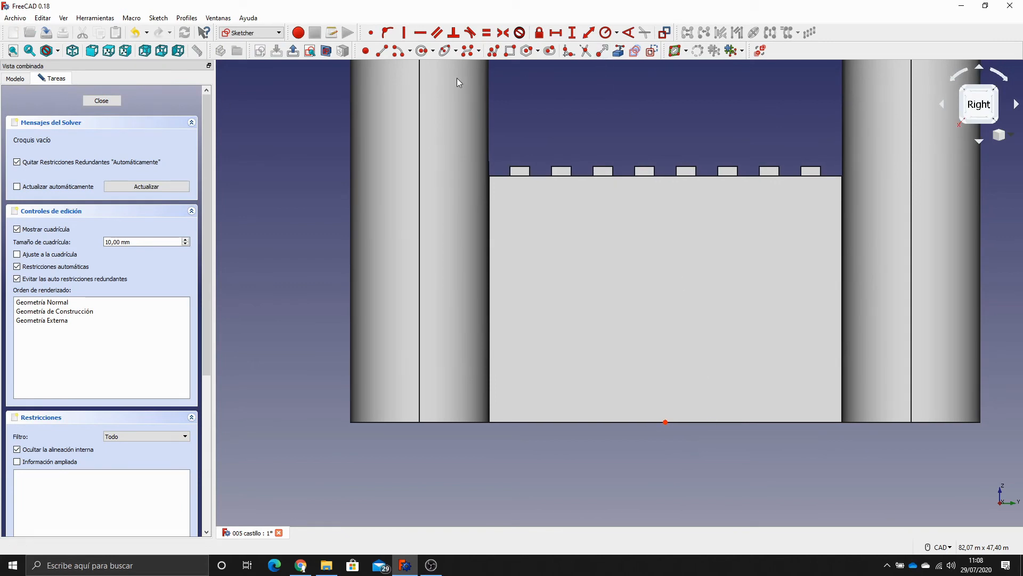
pyautogui.click(619, 51)
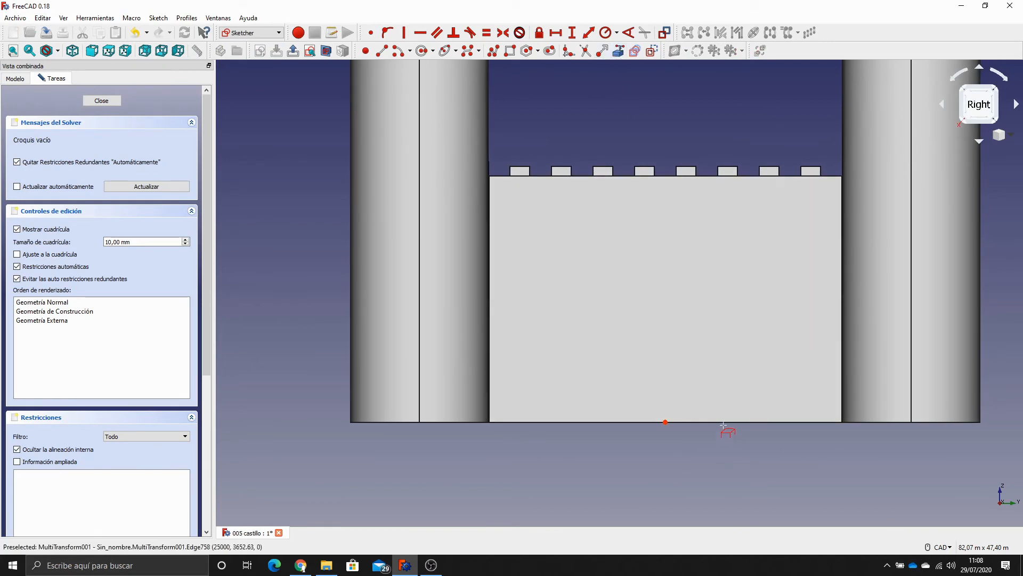
pyautogui.click(725, 423)
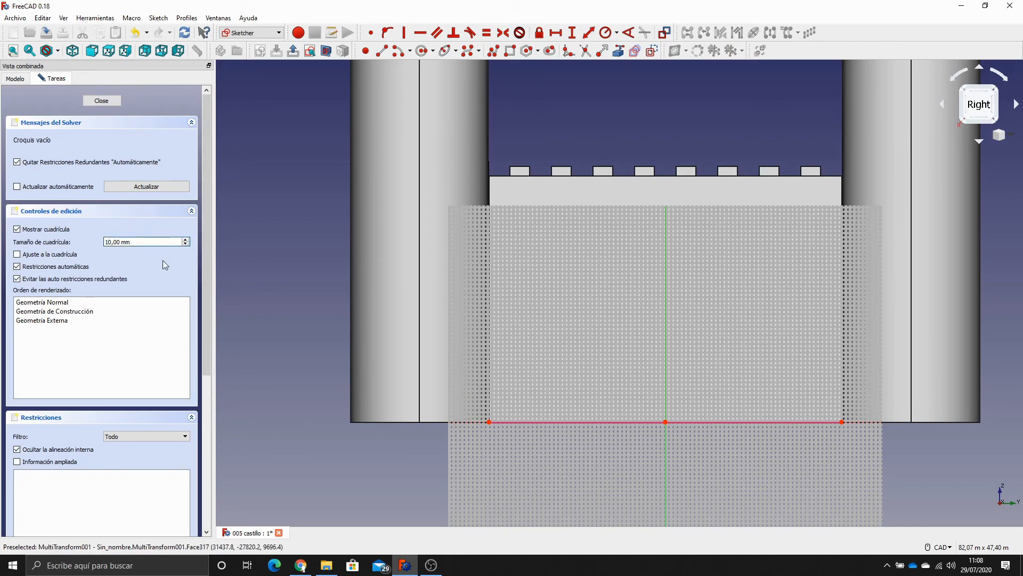
# Set the sketch grid size to 1000 mm and the model display to "Modelo de alambres".
pyautogui.write('00')
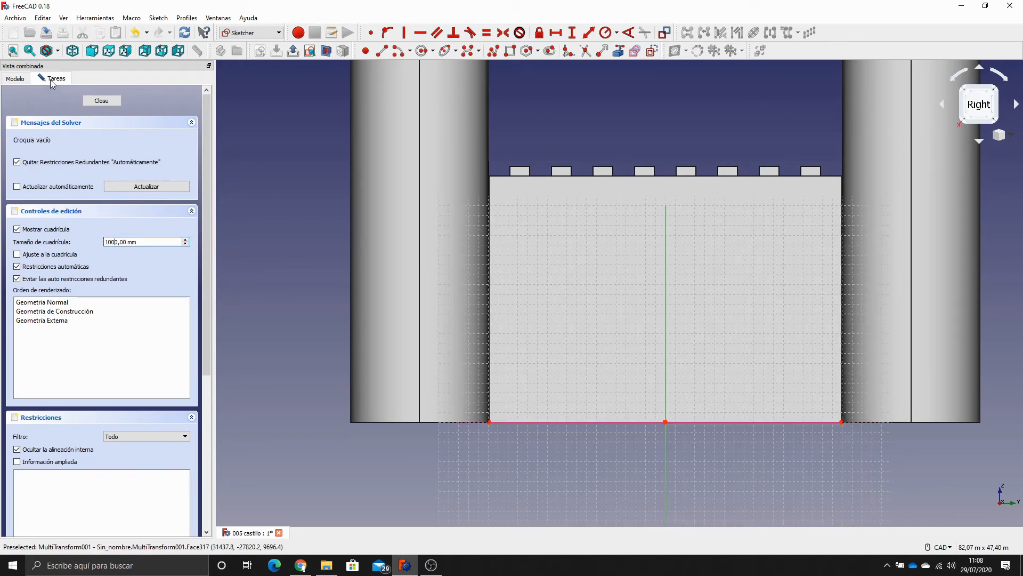
pyautogui.click(57, 51)
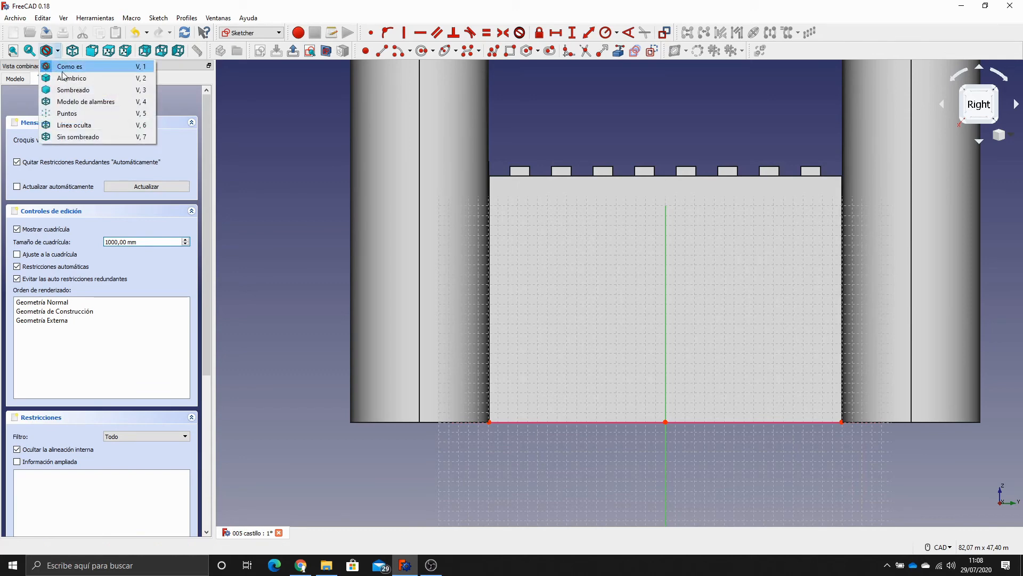
pyautogui.click(80, 99)
pyautogui.scroll(2, 613, 373)
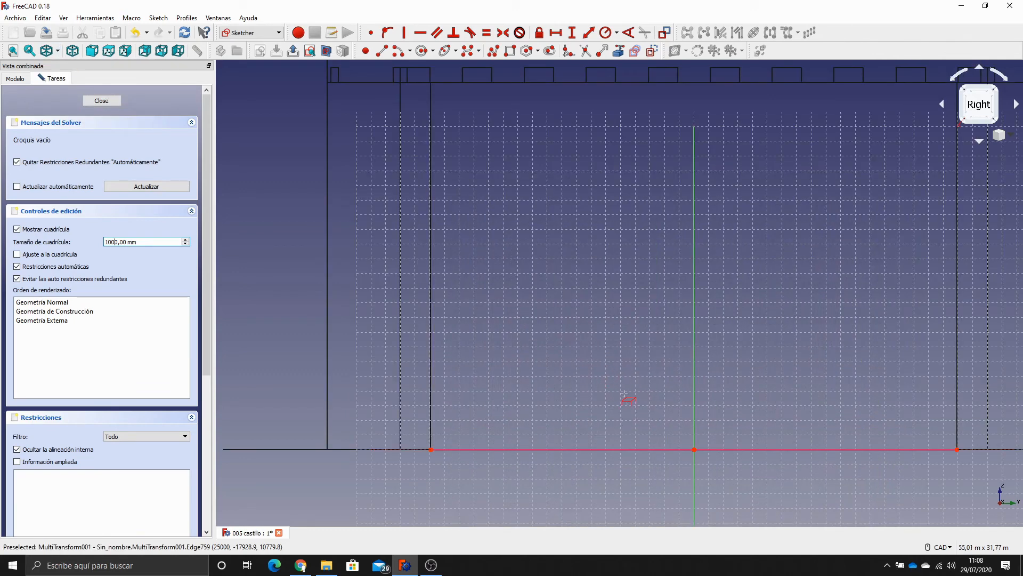
pyautogui.moveTo(623, 388)
pyautogui.mouseDown(button='middle')
pyautogui.moveTo(603, 395)
pyautogui.moveTo(514, 347)
pyautogui.mouseUp(button='middle')
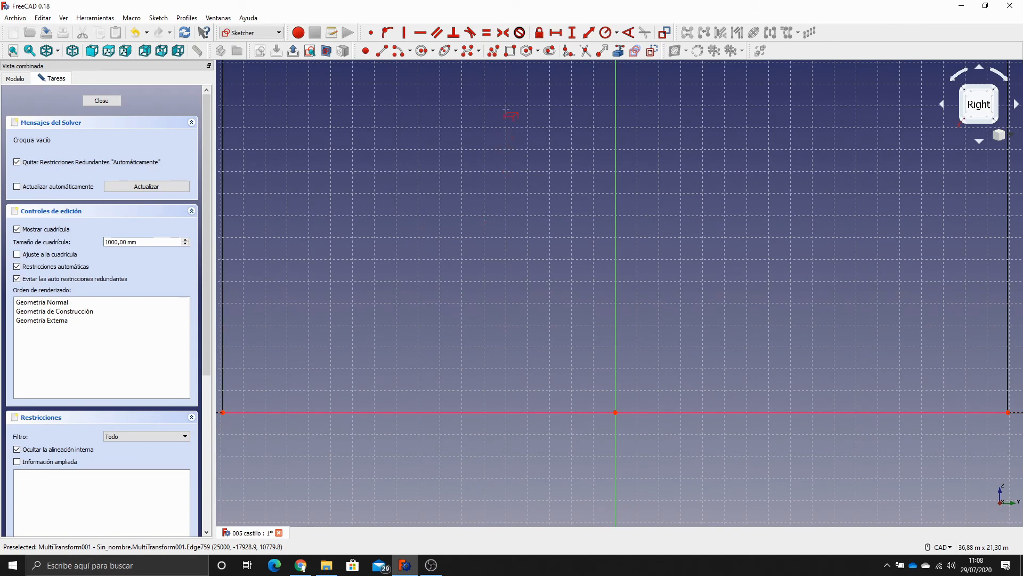
# Draw a rectangle about 12.7 m wide across the vertical axis, with its base on the wall's bottom edge.
pyautogui.click(510, 51)
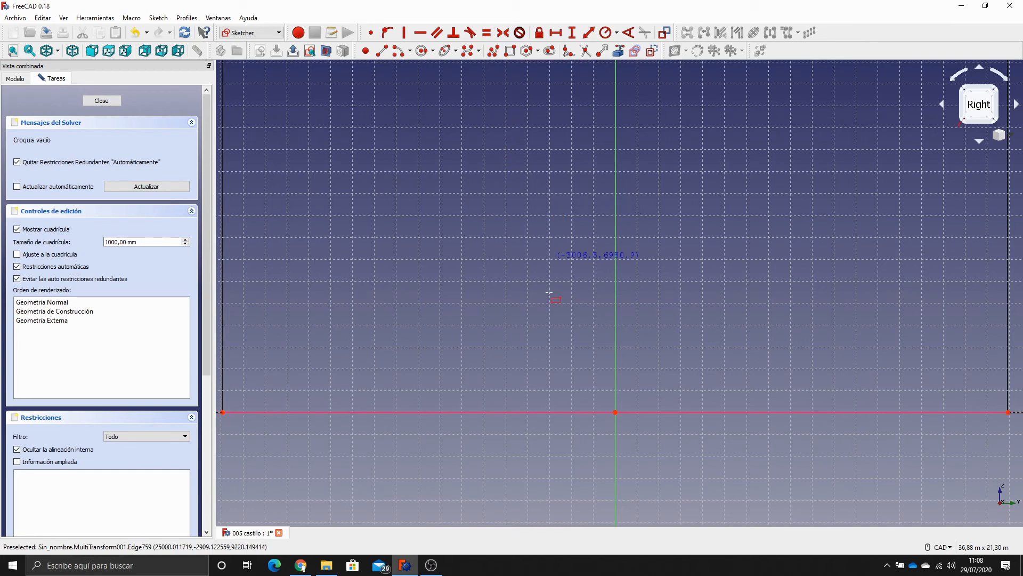
pyautogui.click(479, 412)
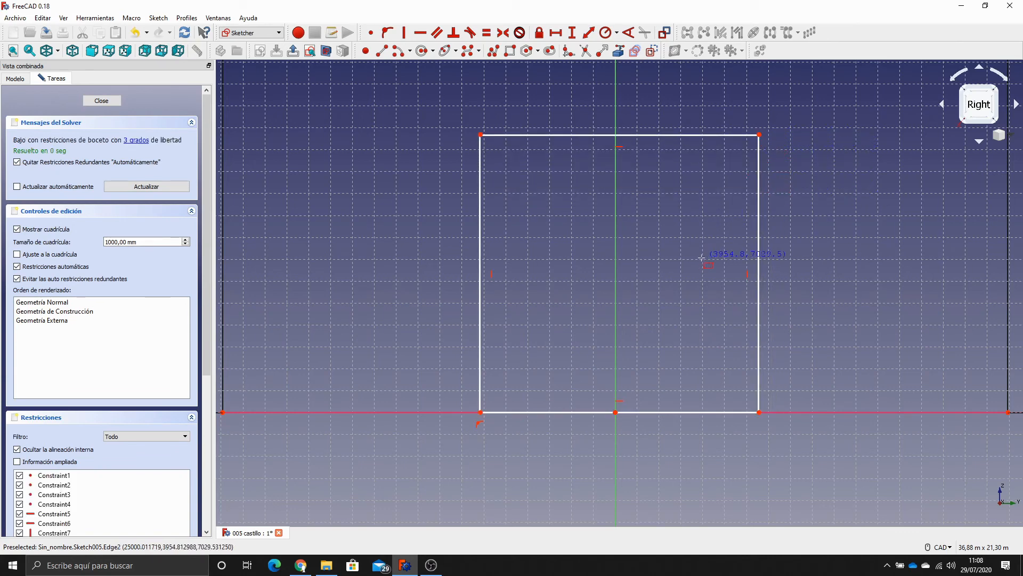
pyautogui.scroll(-4, 714, 251)
pyautogui.press('Escape')
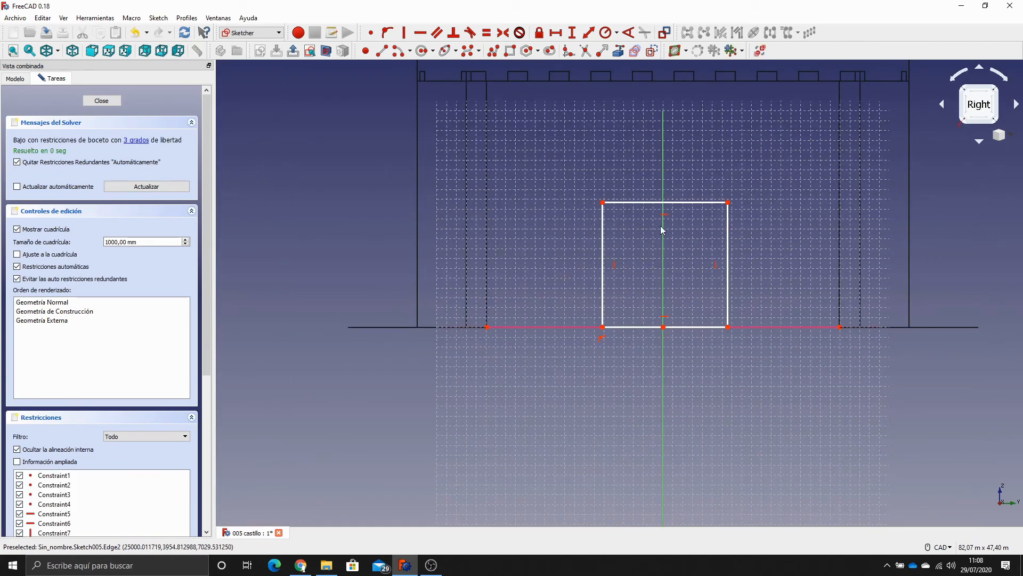
# Constrain the length of the rectangle's base edge to 5 m.
pyautogui.click(641, 327)
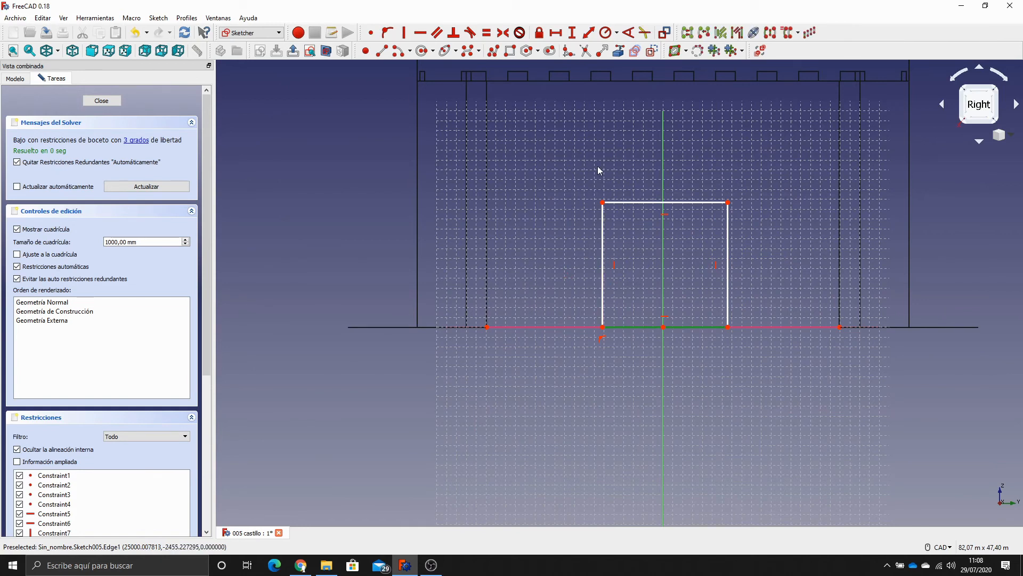
pyautogui.click(589, 33)
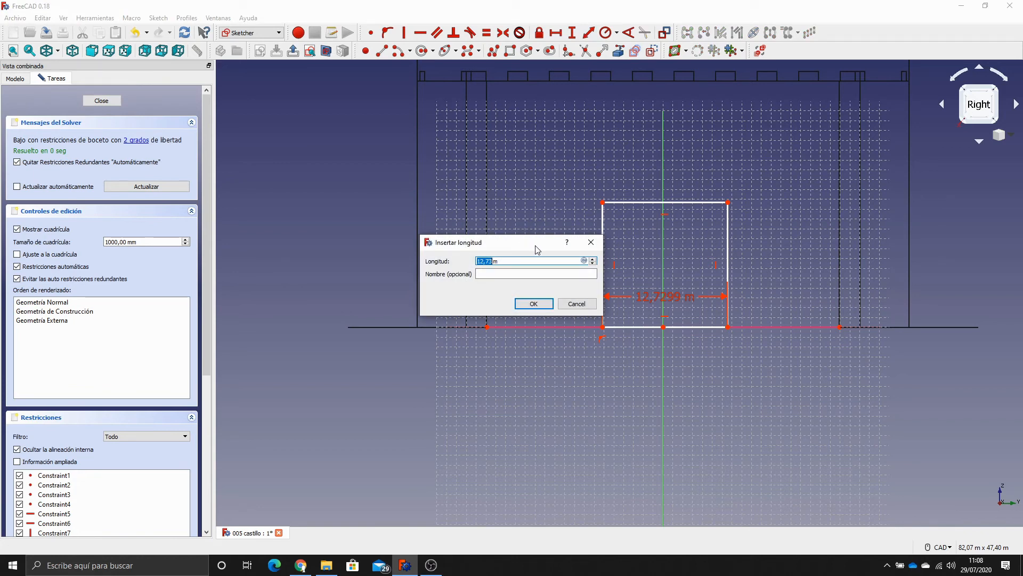
pyautogui.write('5m')
pyautogui.press('Return')
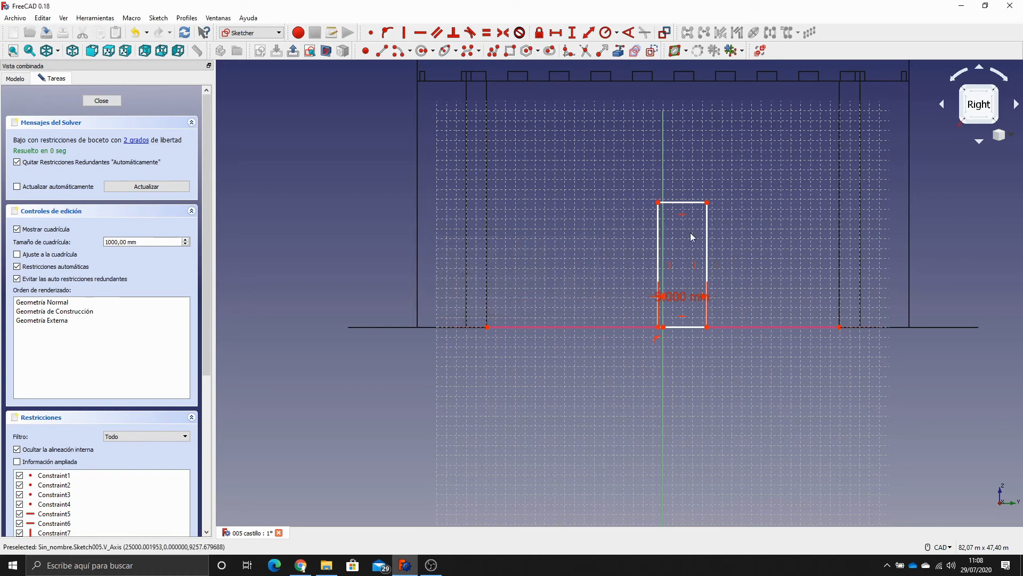
# Move the rectangle across the vertical axis and constrain its two base corners symmetric about that axis.
pyautogui.moveTo(709, 245); pyautogui.dragTo(691, 250)
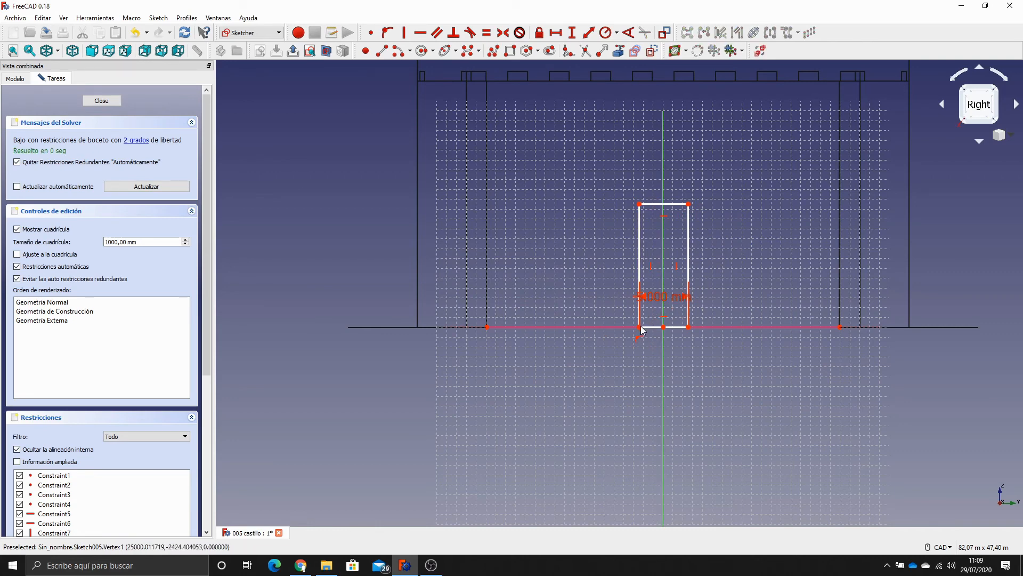
pyautogui.scroll(5, 659, 349)
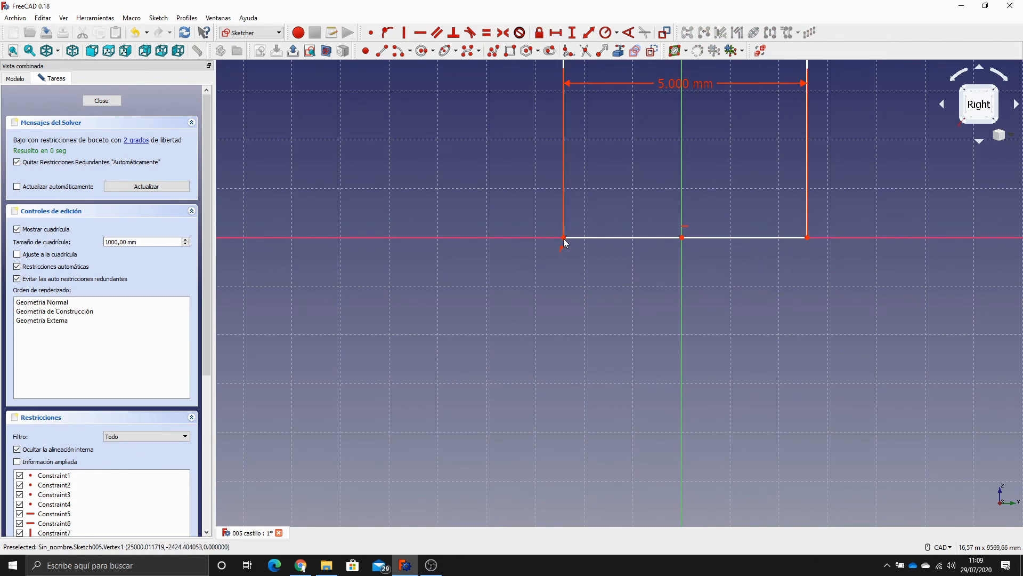
pyautogui.click(564, 240)
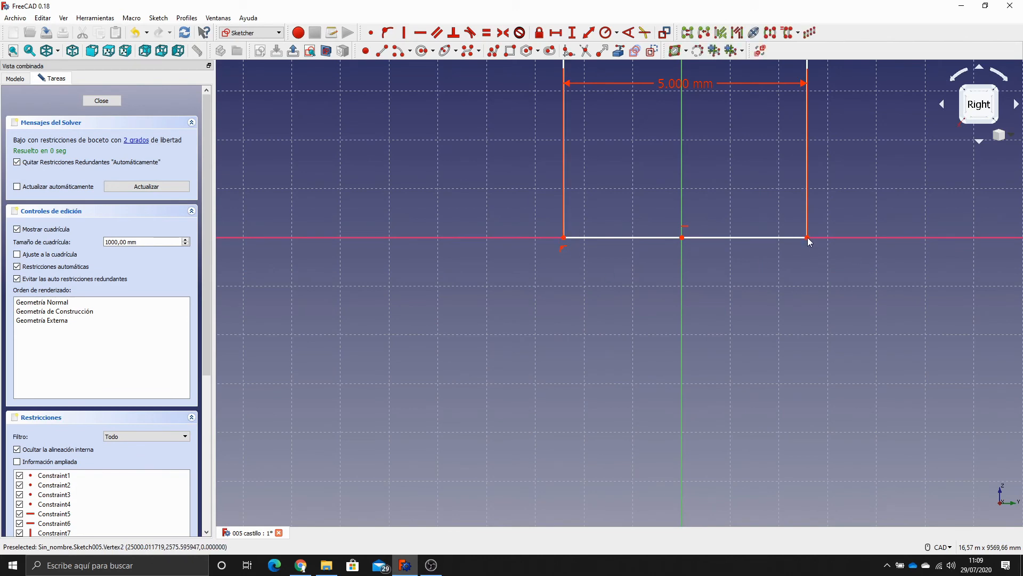
pyautogui.click(681, 200)
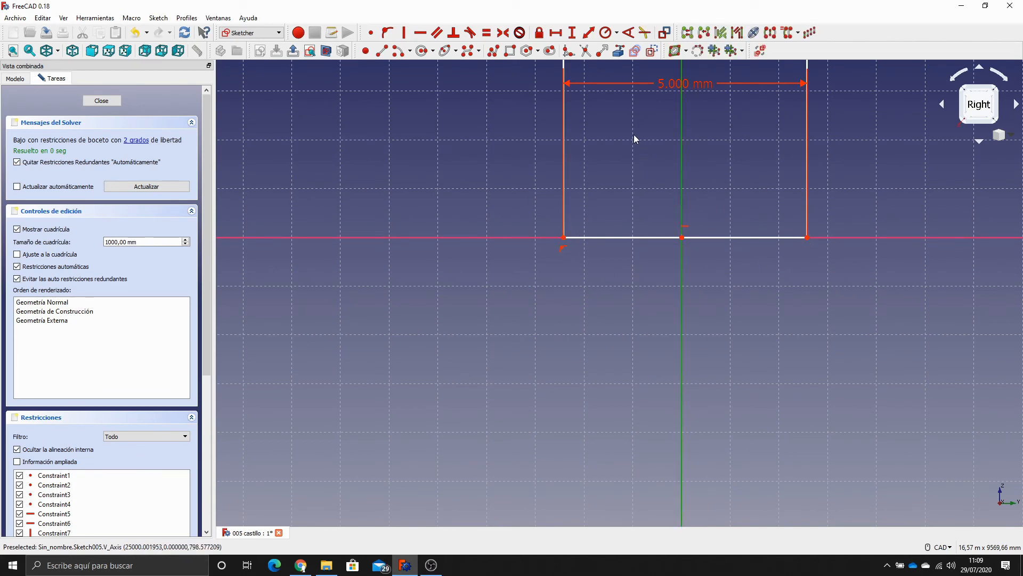
pyautogui.click(503, 33)
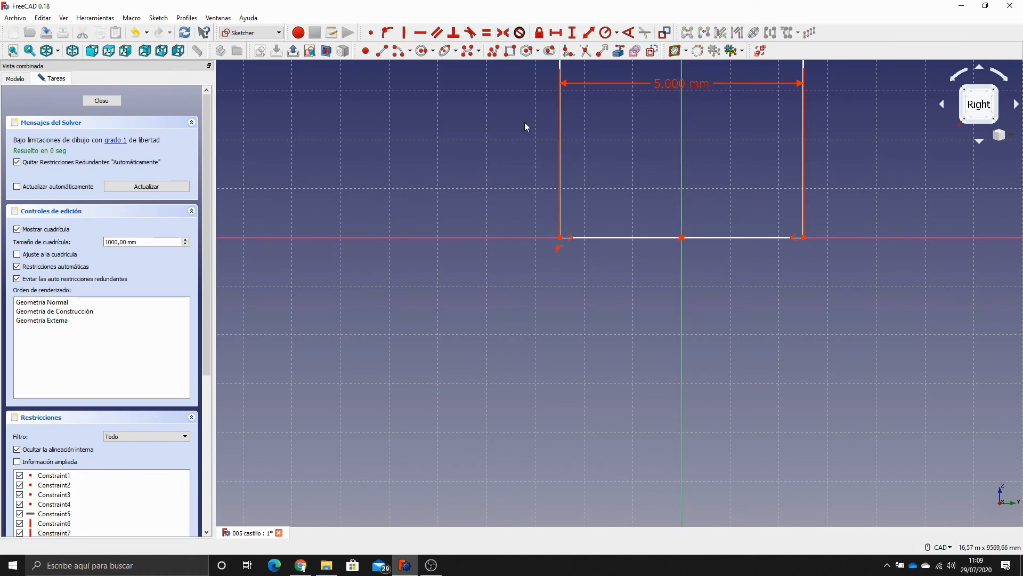
# Constrain the length of the rectangle's right vertical side to 5 m.
pyautogui.moveTo(507, 128); pyautogui.dragTo(525, 306, button='middle')
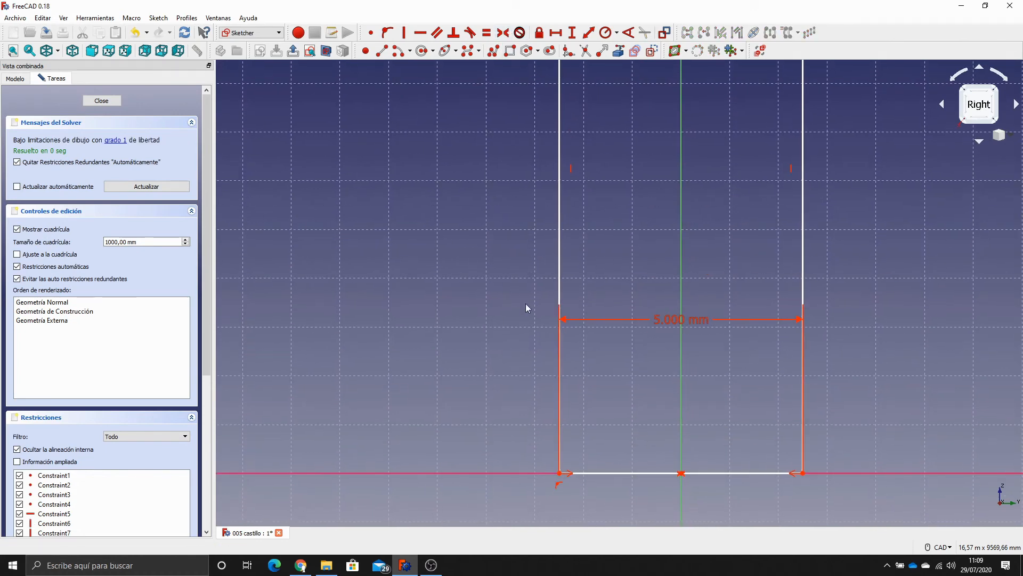
pyautogui.scroll(-2, 524, 208)
pyautogui.moveTo(526, 210)
pyautogui.mouseDown(button='middle')
pyautogui.moveTo(498, 274)
pyautogui.moveTo(526, 287)
pyautogui.mouseUp(button='middle')
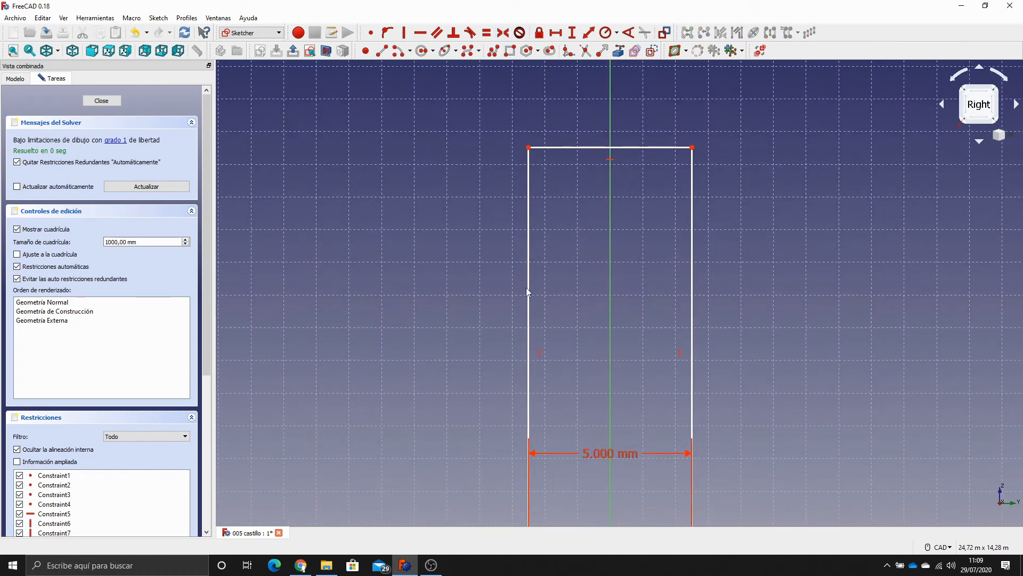
pyautogui.click(693, 277)
pyautogui.scroll(-1, 825, 245)
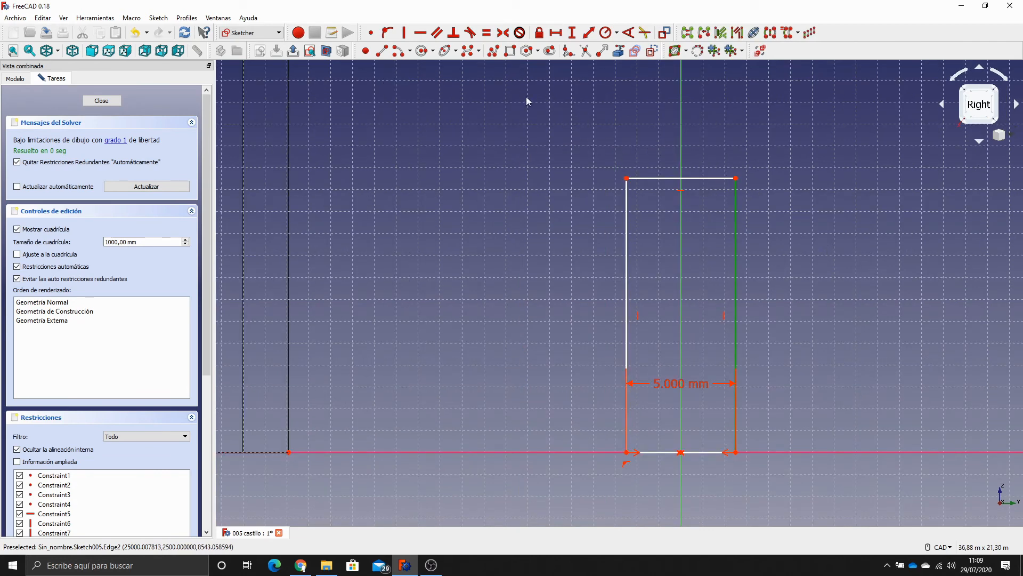
pyautogui.click(586, 33)
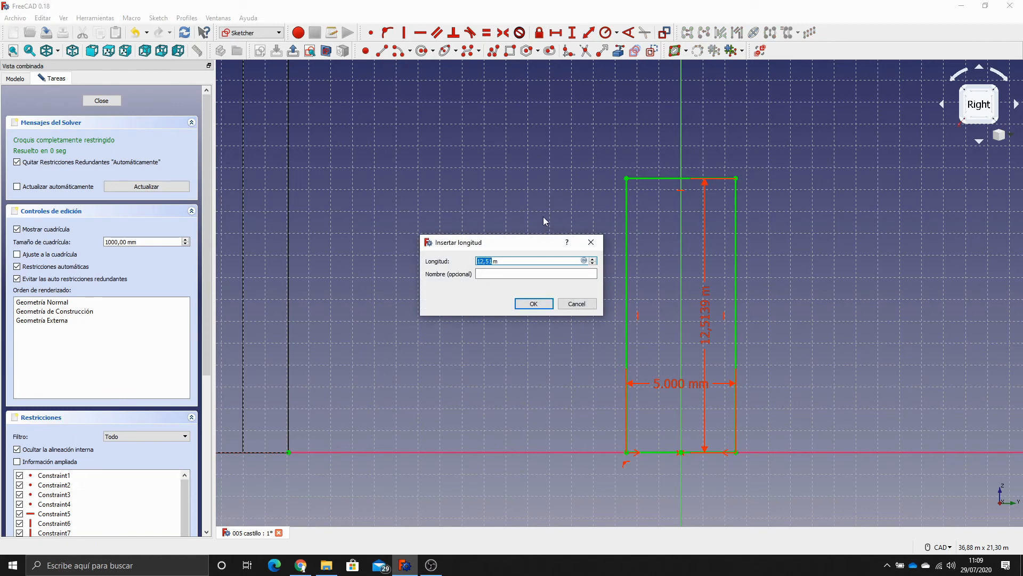
pyautogui.write('5m')
pyautogui.press('Return')
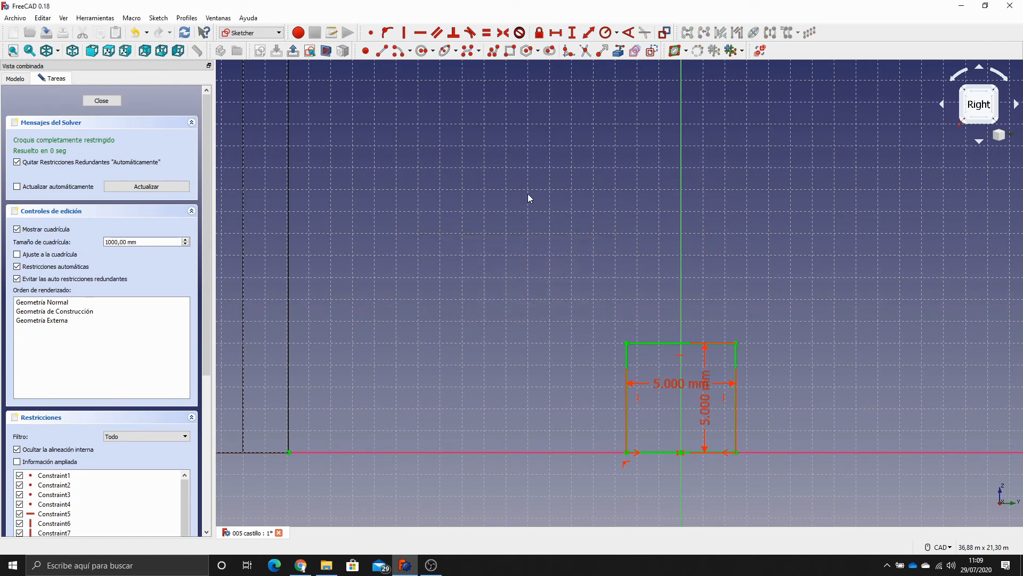
# Replace the rectangle's top edge with a horizontal construction line joining the two upper corners.
pyautogui.click(662, 341)
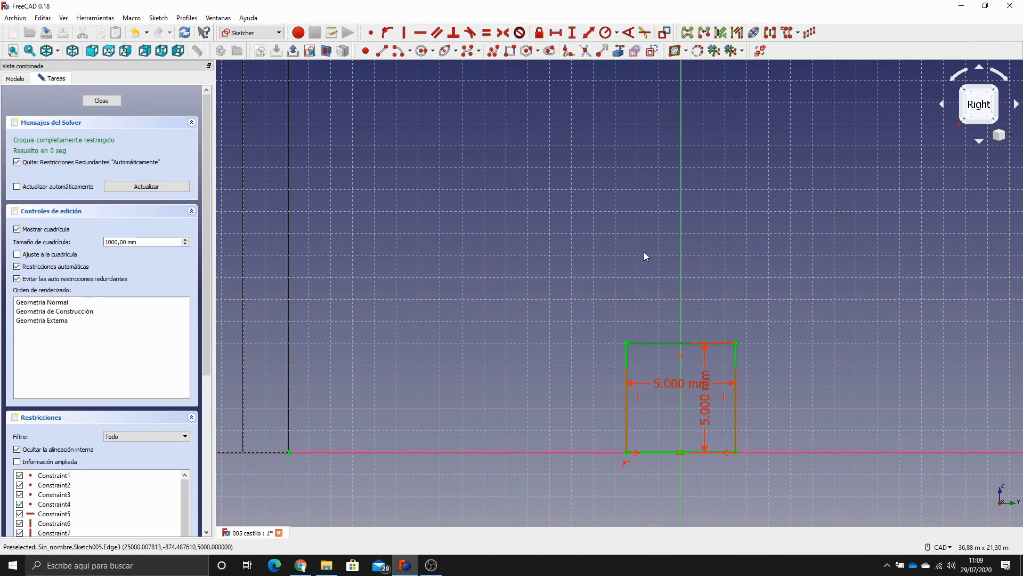
pyautogui.press('Delete')
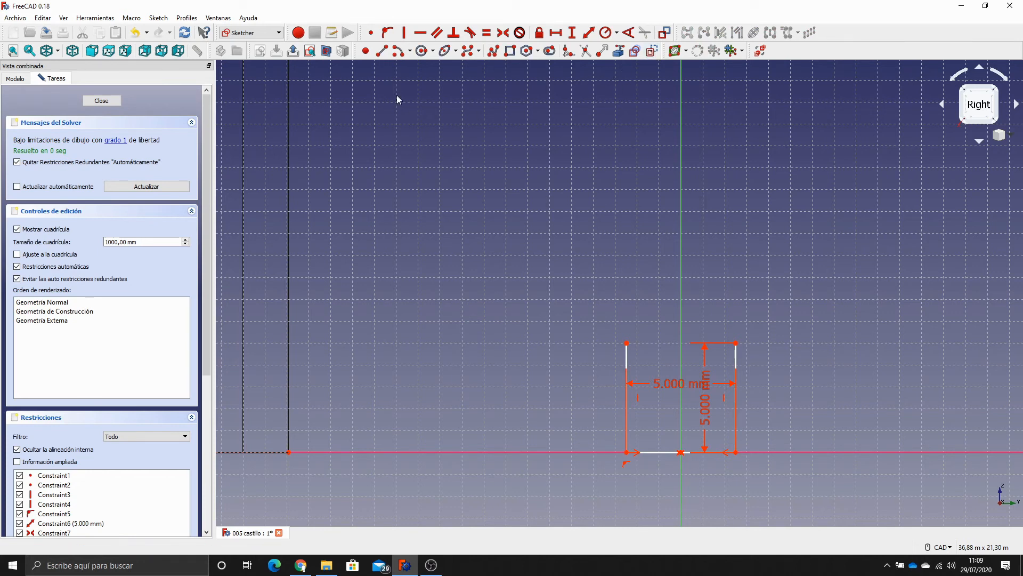
pyautogui.click(381, 51)
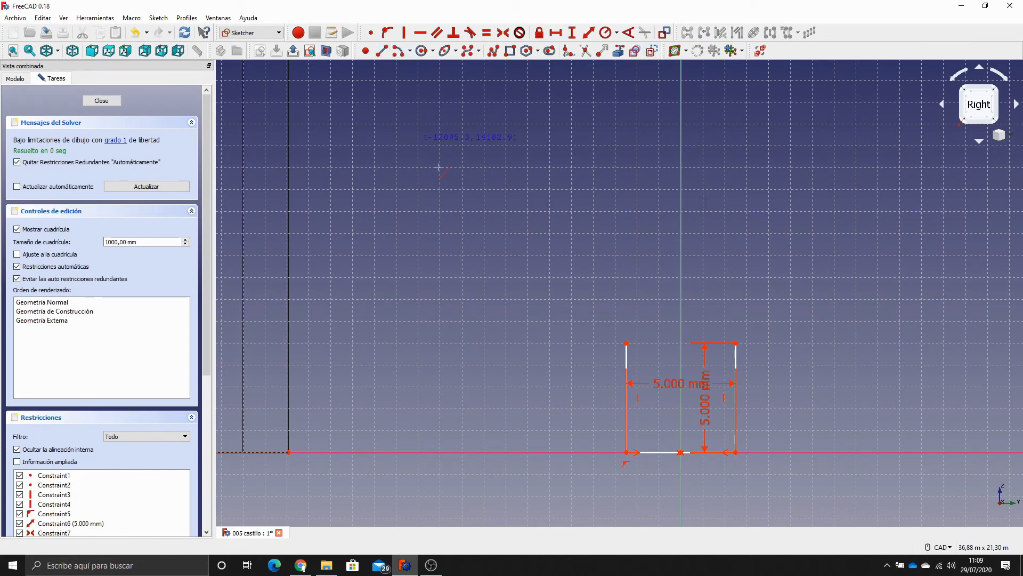
pyautogui.click(626, 343)
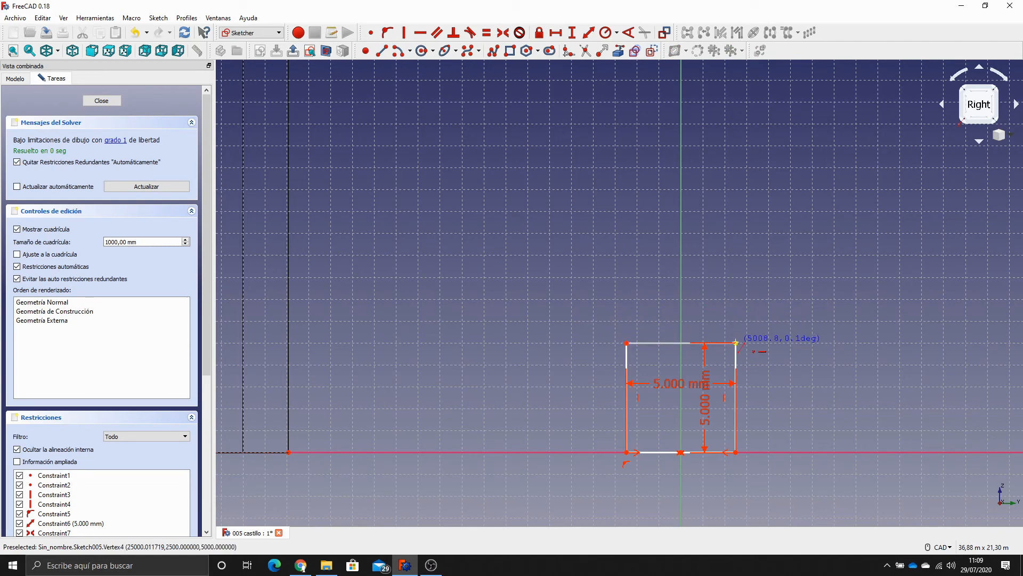
pyautogui.click(736, 343)
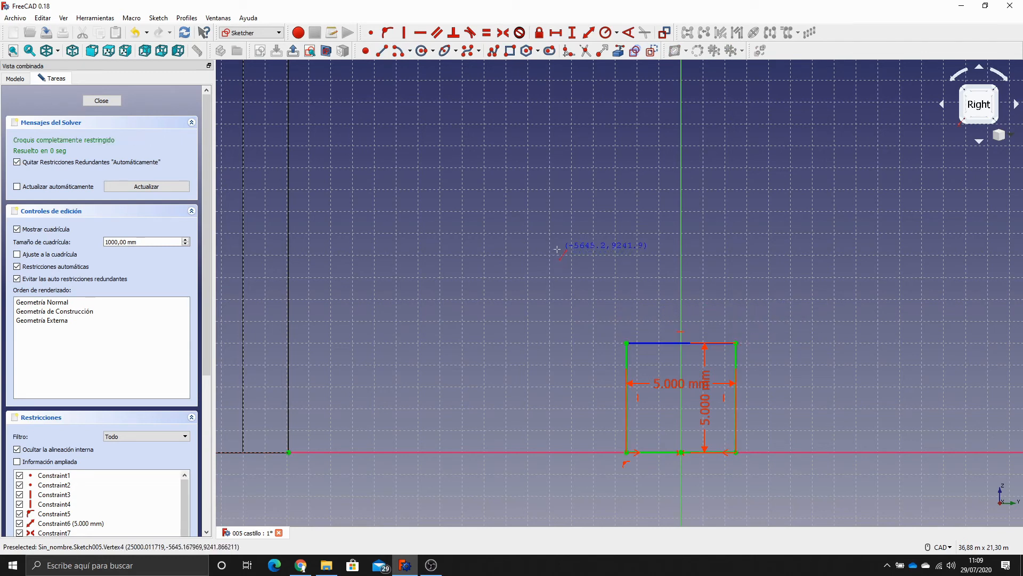
pyautogui.rightClick(606, 206)
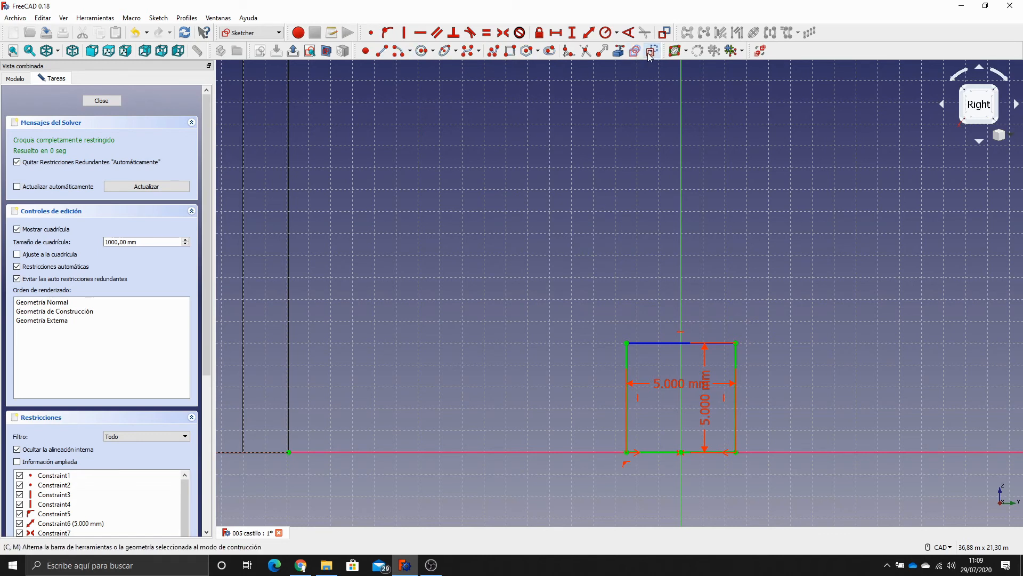
# Draw a semicircular arc over the construction line, centred at its crossing with the vertical axis and ending at both upper corners.
pyautogui.click(398, 51)
pyautogui.scroll(1, 666, 341)
pyautogui.scroll(1, 693, 341)
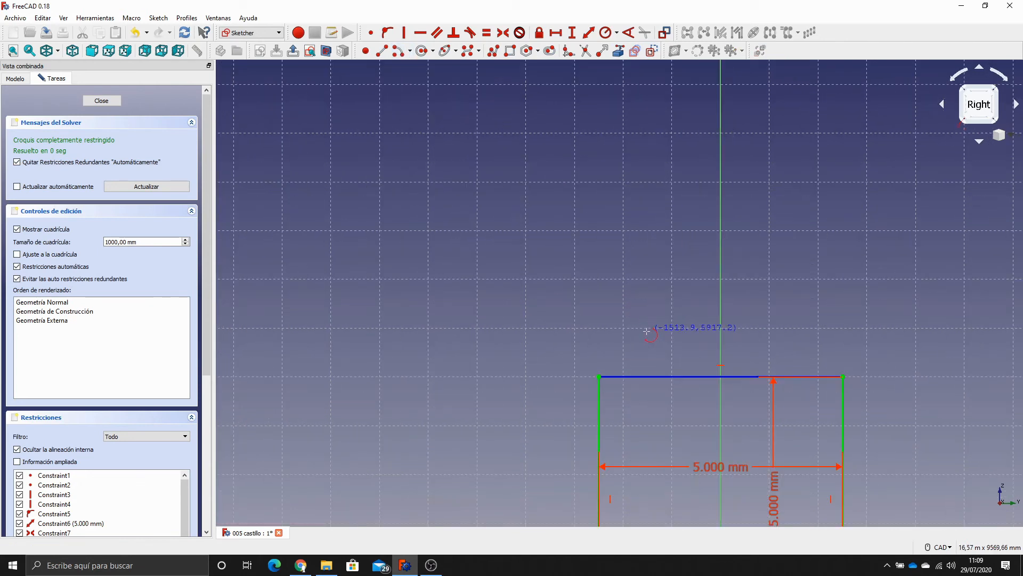
pyautogui.click(715, 374)
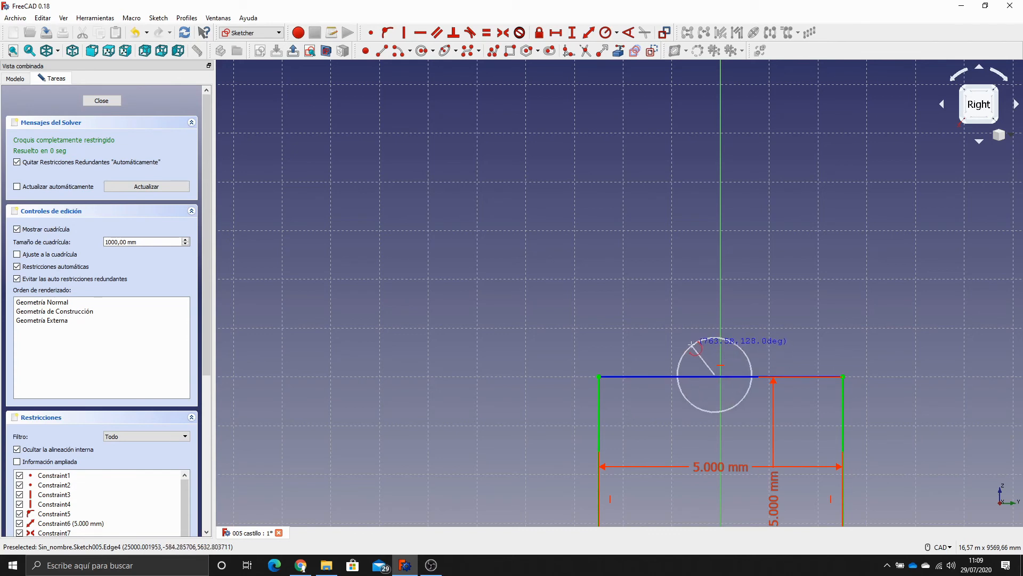
pyautogui.click(600, 377)
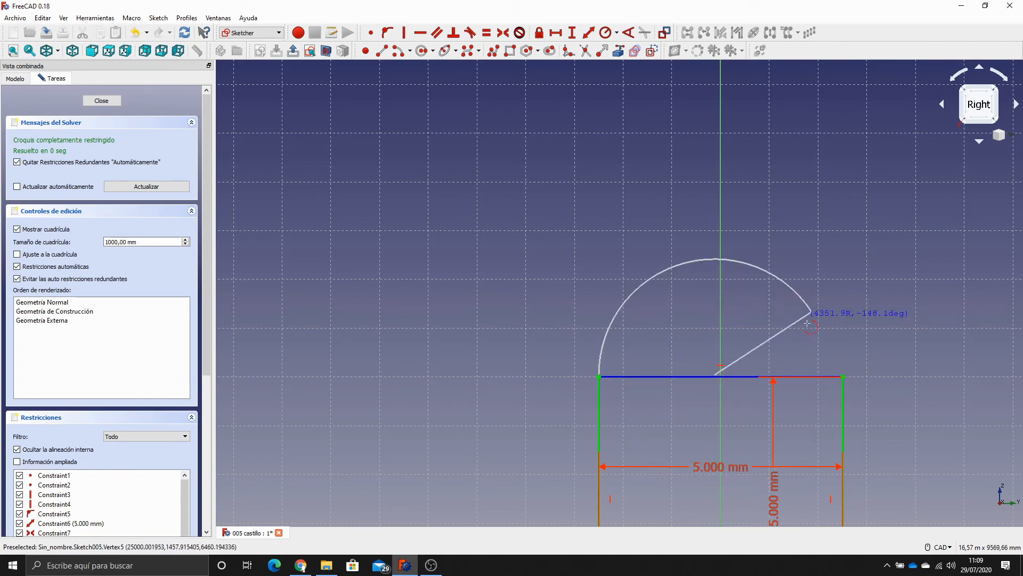
pyautogui.click(844, 376)
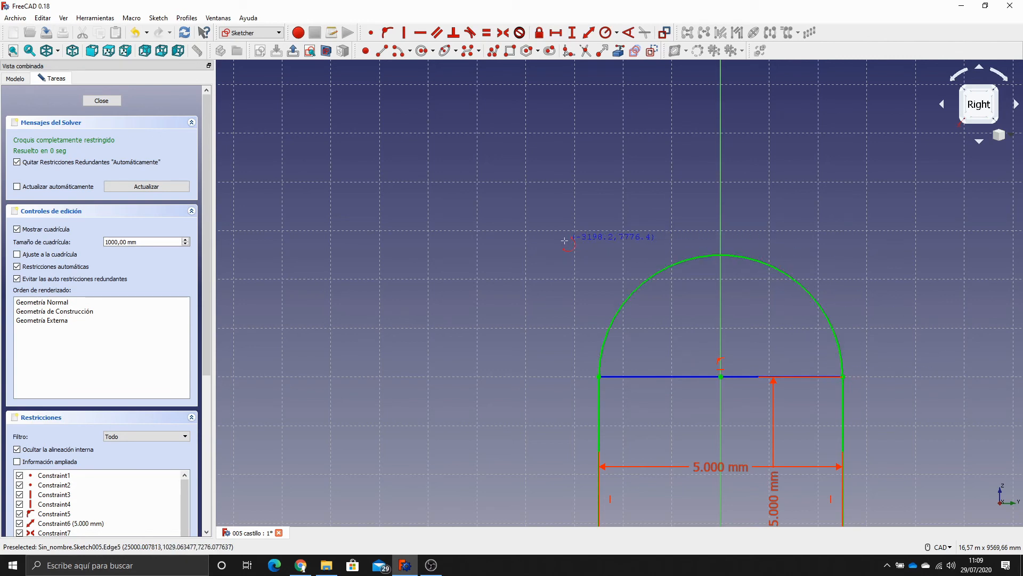
pyautogui.scroll(-2, 567, 241)
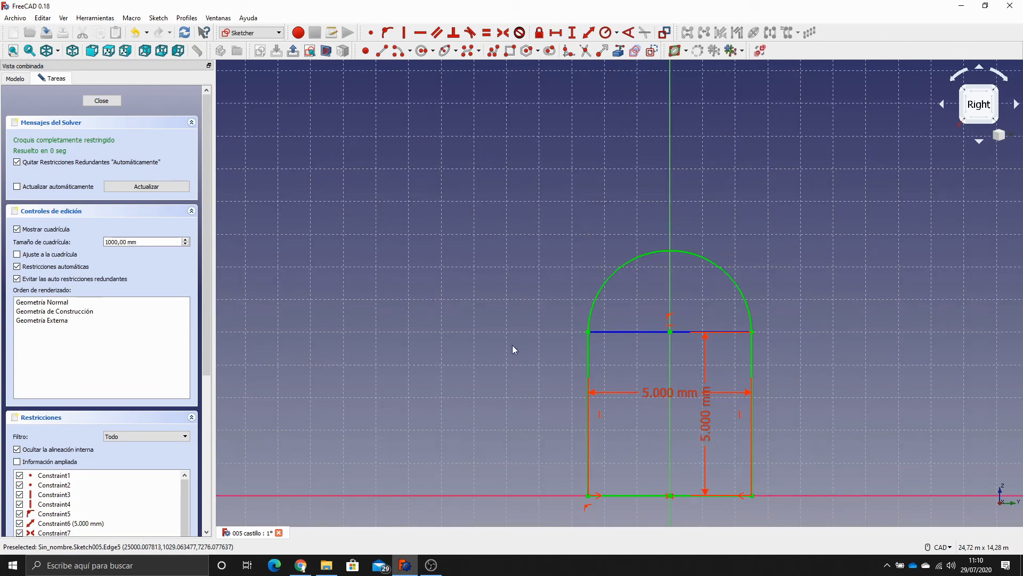
# Close the sketch, pocket the arched doorway with type "A través de todos", and set the model display to "Como es".
pyautogui.click(102, 101)
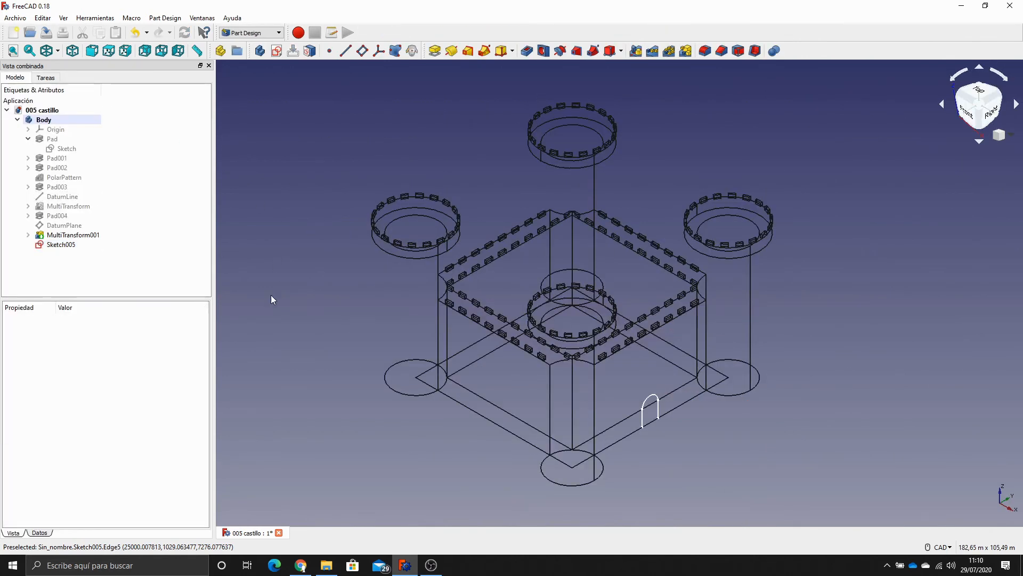
pyautogui.click(62, 245)
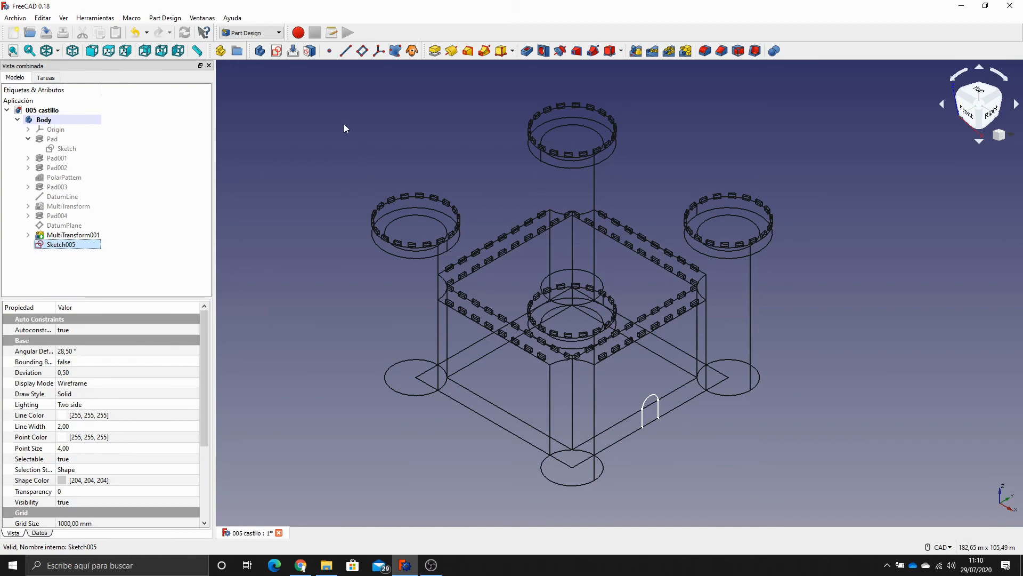
pyautogui.click(527, 51)
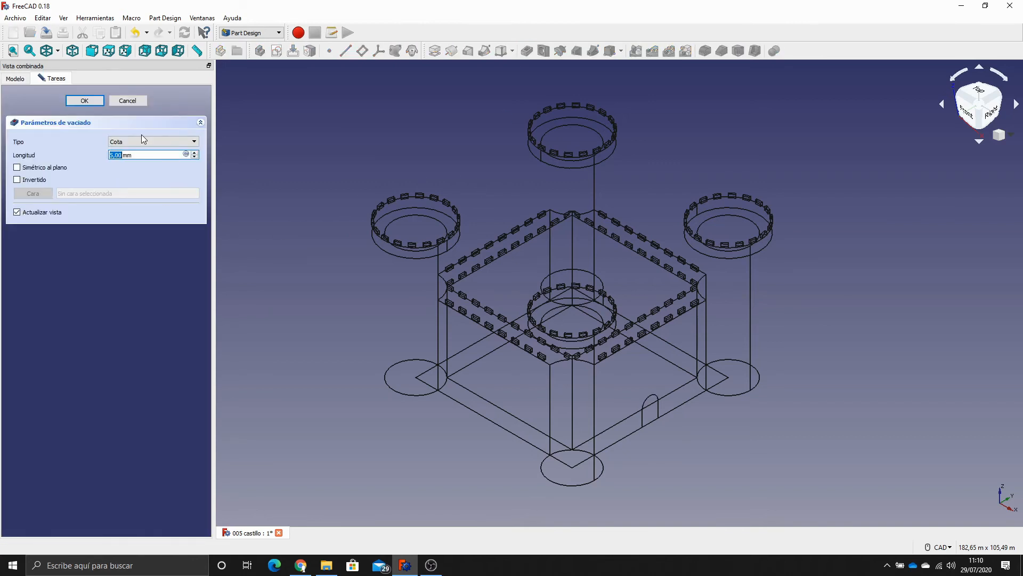
pyautogui.click(144, 142)
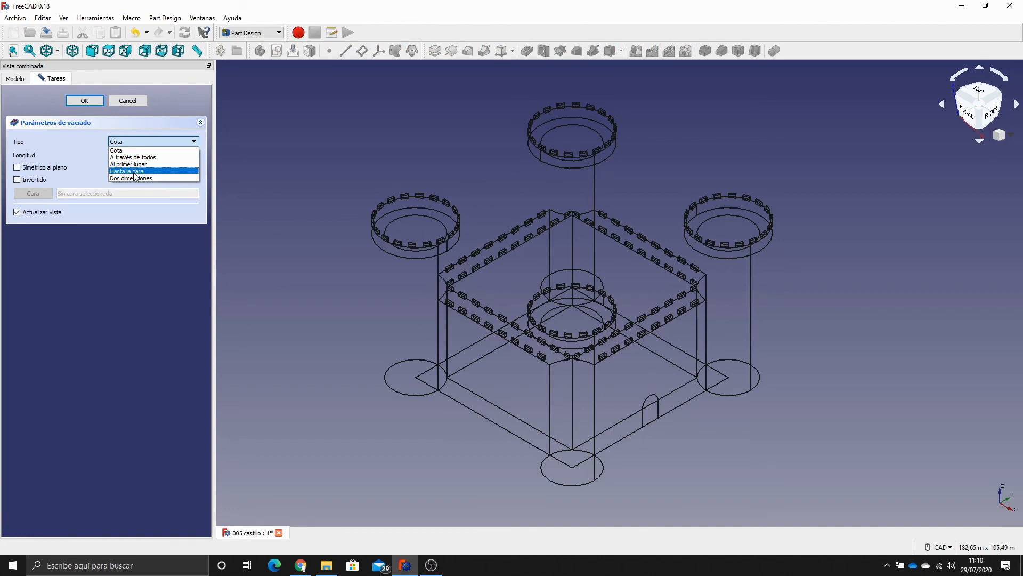
pyautogui.click(135, 171)
pyautogui.click(139, 142)
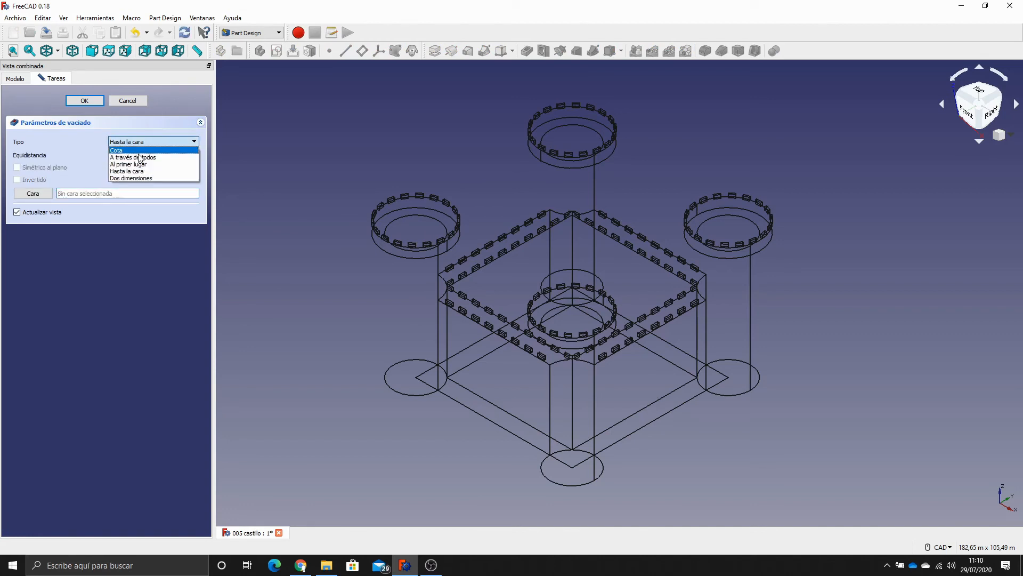
pyautogui.click(139, 157)
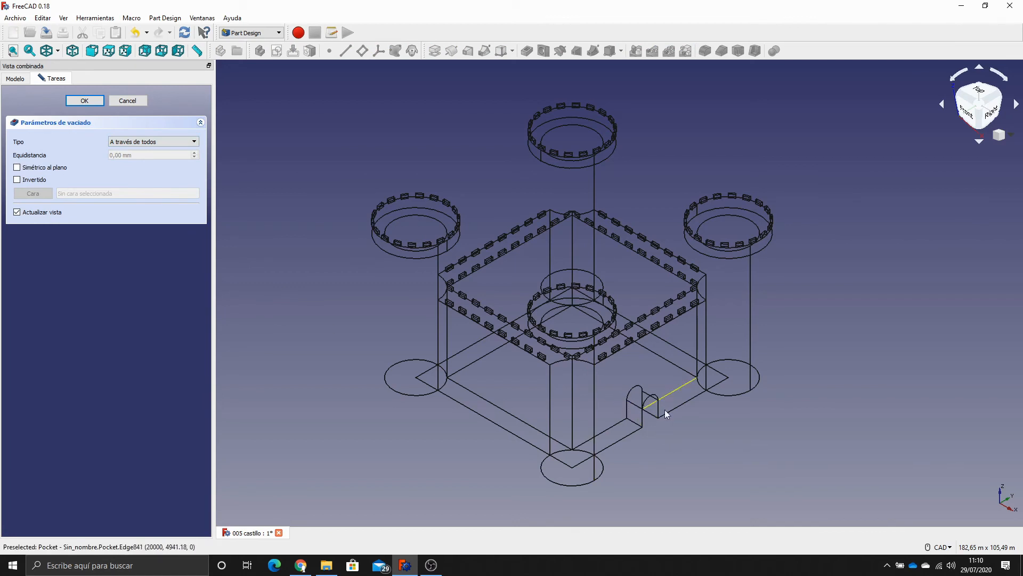
pyautogui.click(84, 102)
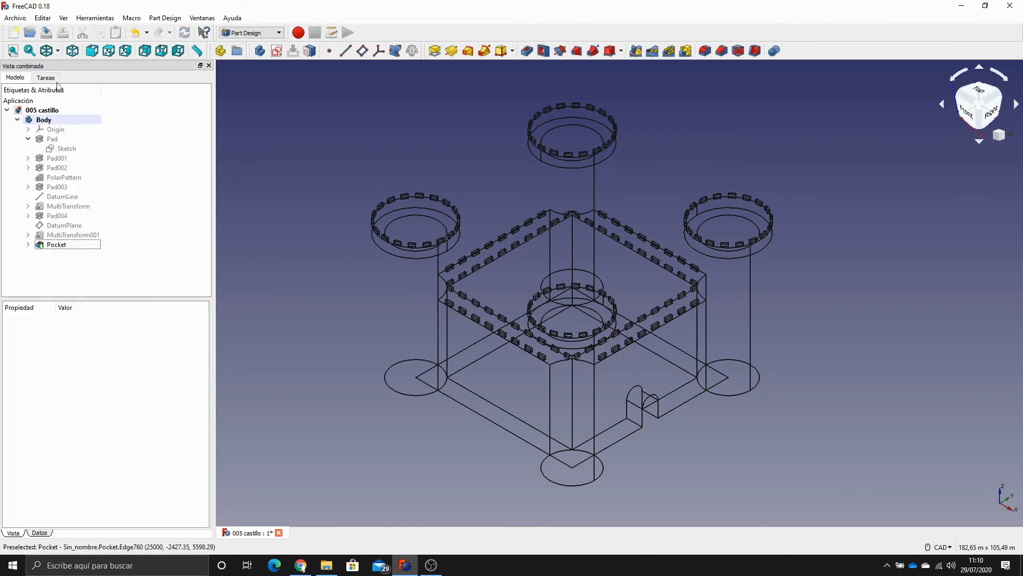
pyautogui.click(57, 51)
pyautogui.click(64, 66)
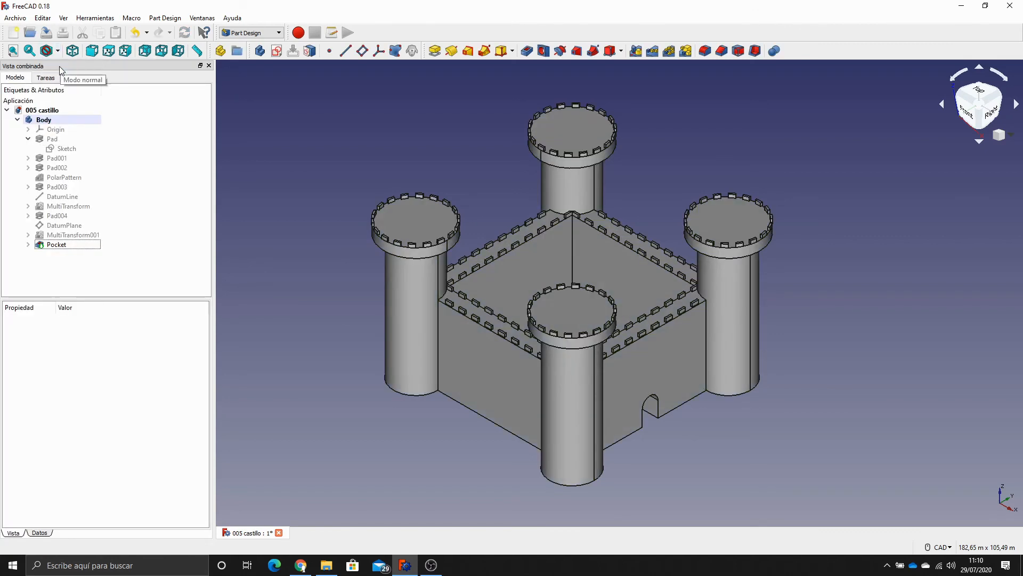
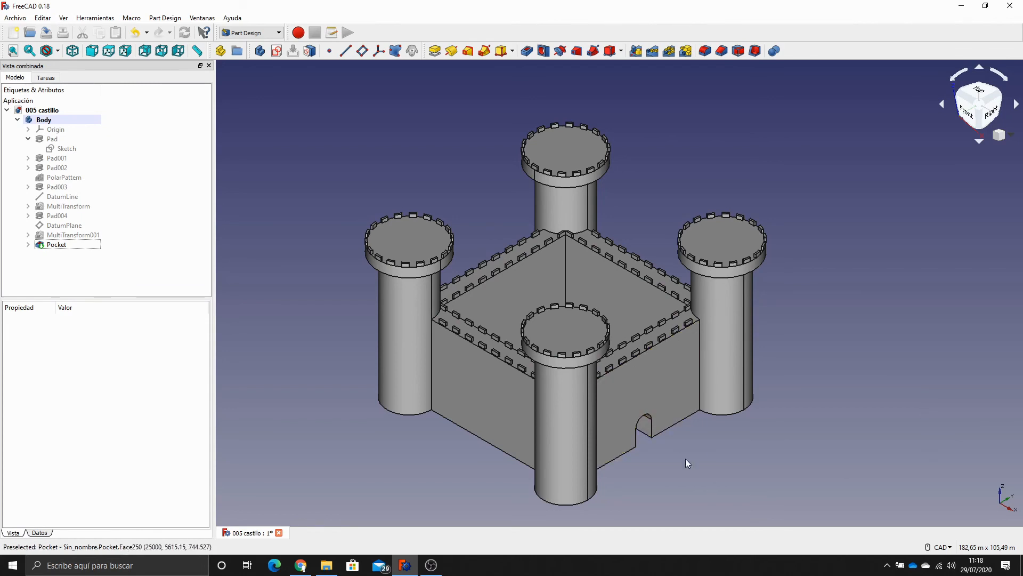
# Start a sketch on the face of the wall with the arched doorway and set its grid size to 1000 mm.
pyautogui.click(687, 381)
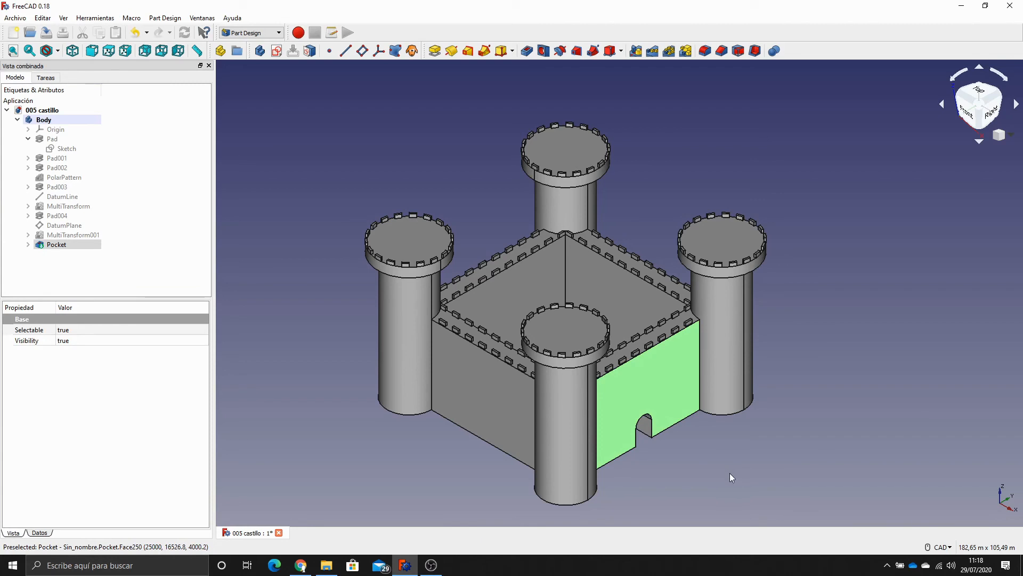
pyautogui.click(282, 51)
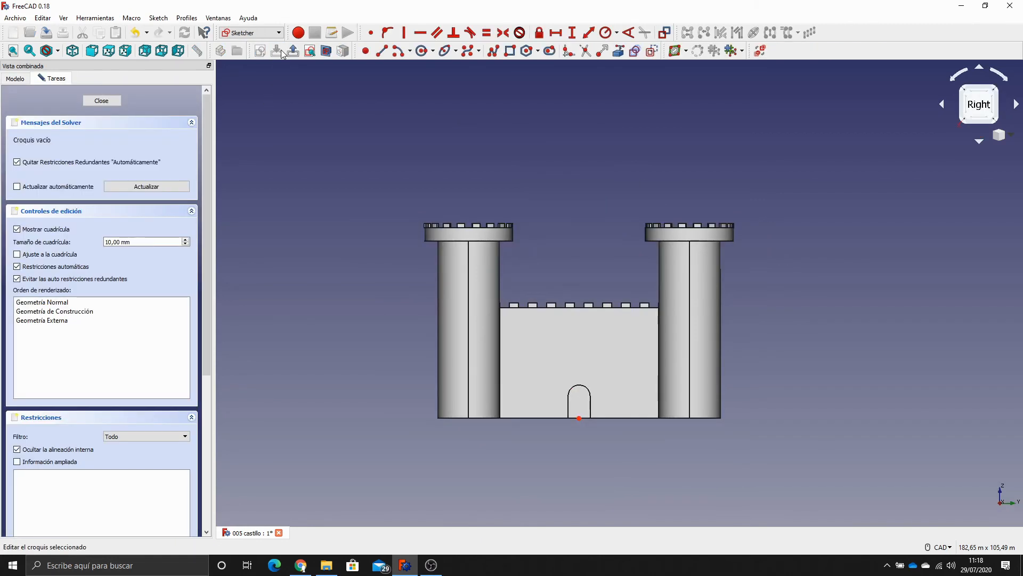
pyautogui.click(112, 241)
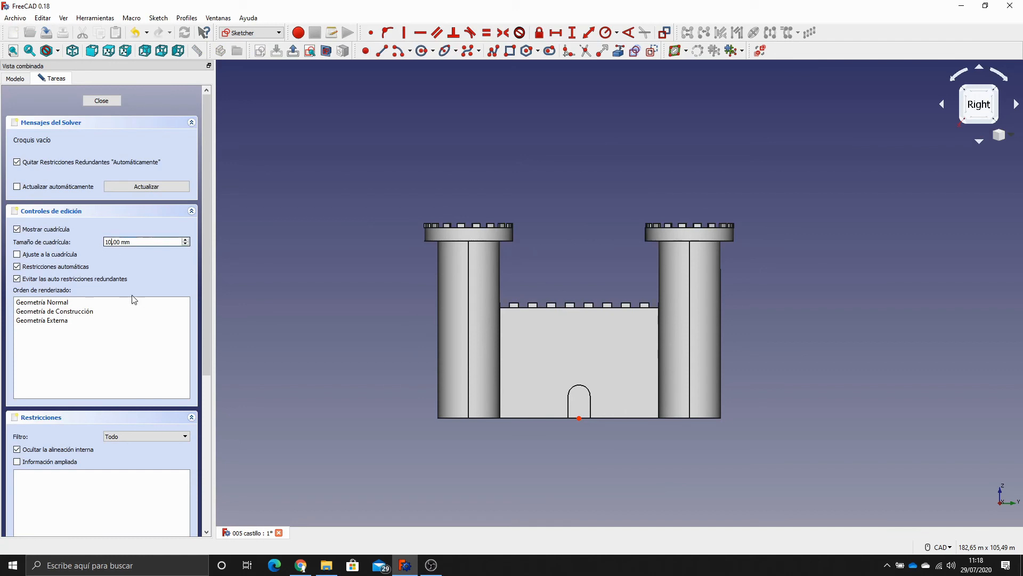
pyautogui.write('00')
pyautogui.scroll(2, 570, 457)
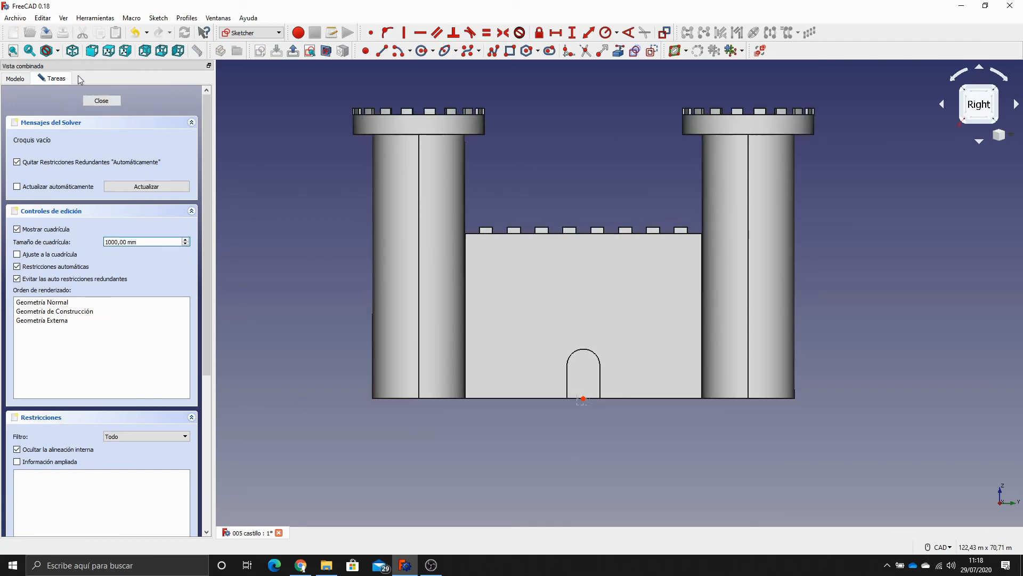
# Set the model display to "Modelo de alambres" and link the doorway's arch edge into the sketch as external geometry.
pyautogui.click(57, 51)
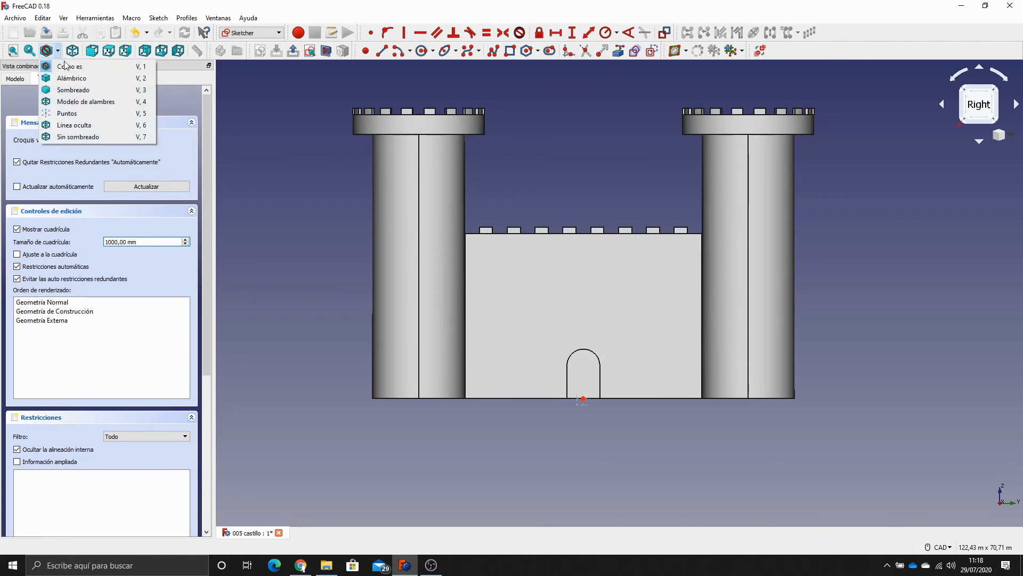
pyautogui.click(80, 100)
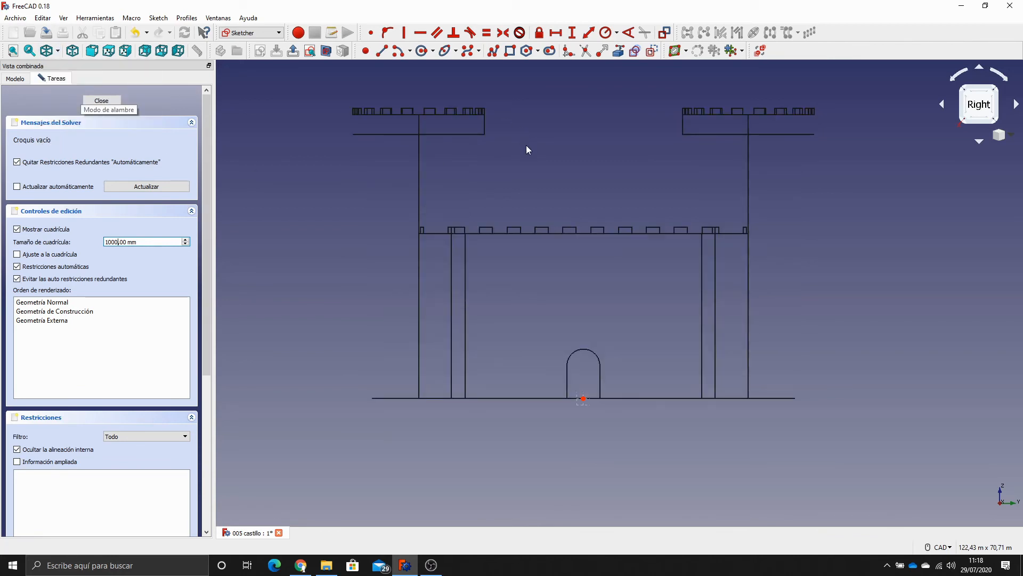
pyautogui.scroll(2, 527, 146)
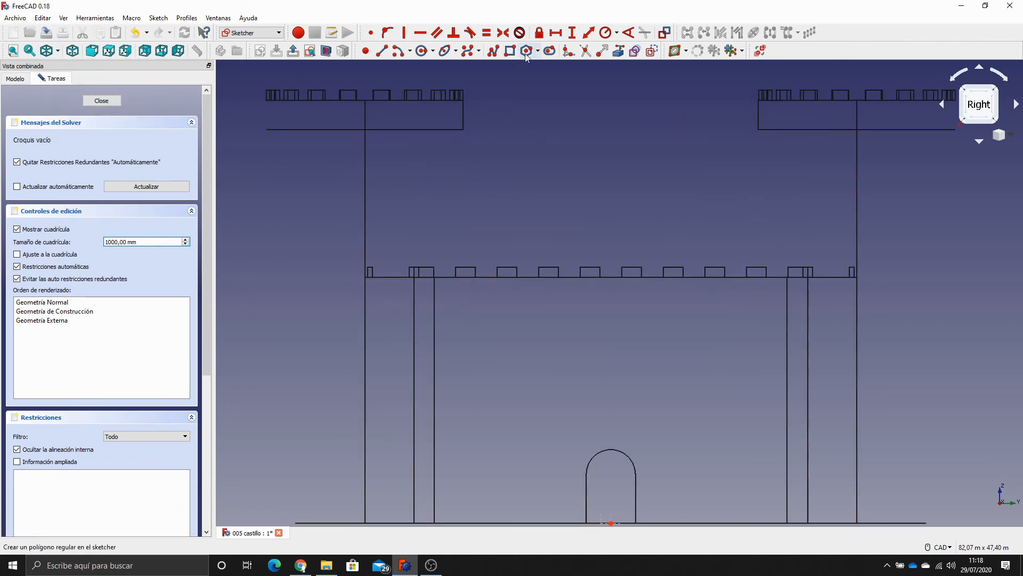
pyautogui.click(622, 52)
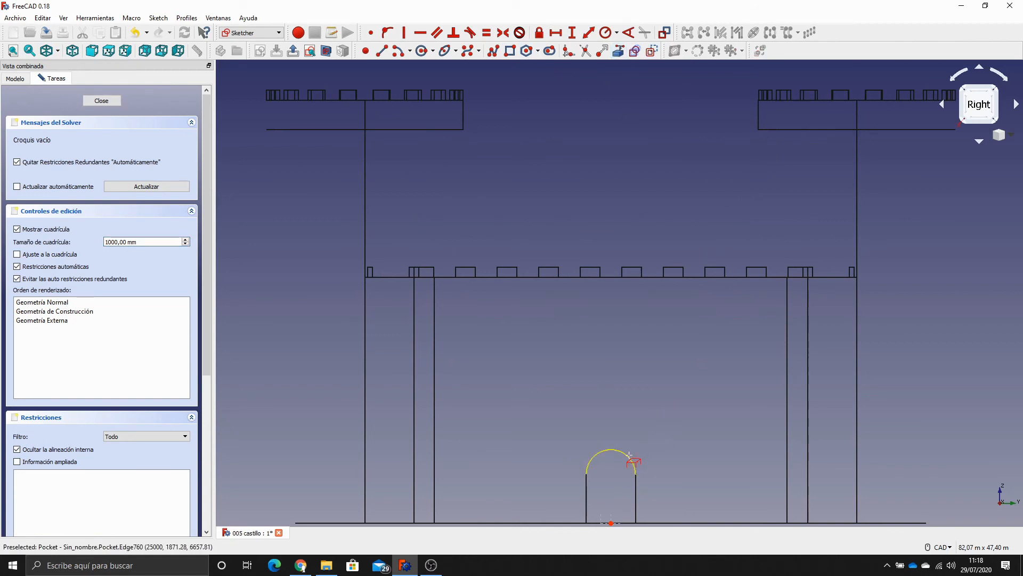
pyautogui.scroll(8, 683, 499)
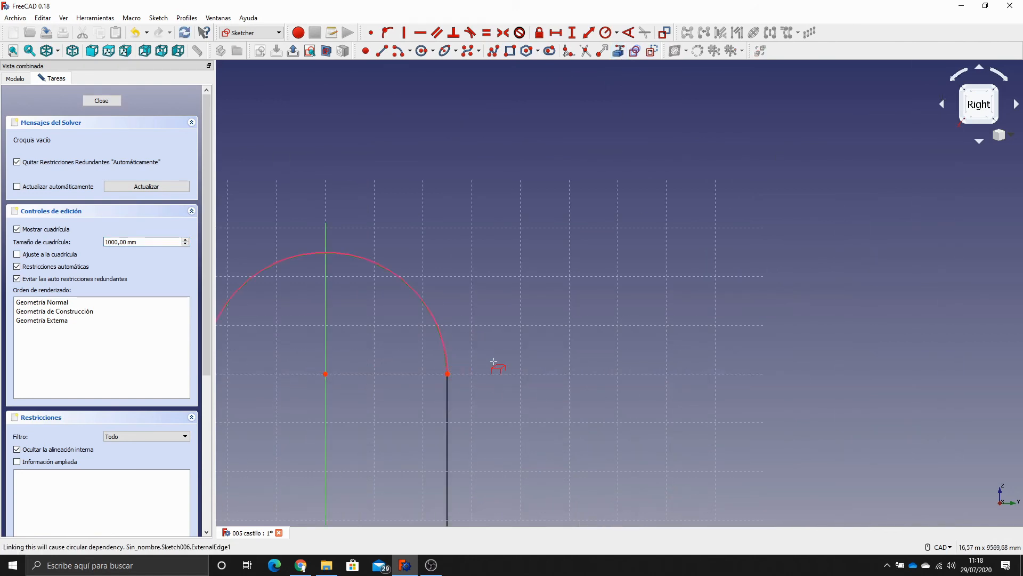
pyautogui.moveTo(494, 361); pyautogui.dragTo(744, 316, button='middle')
pyautogui.press('Escape')
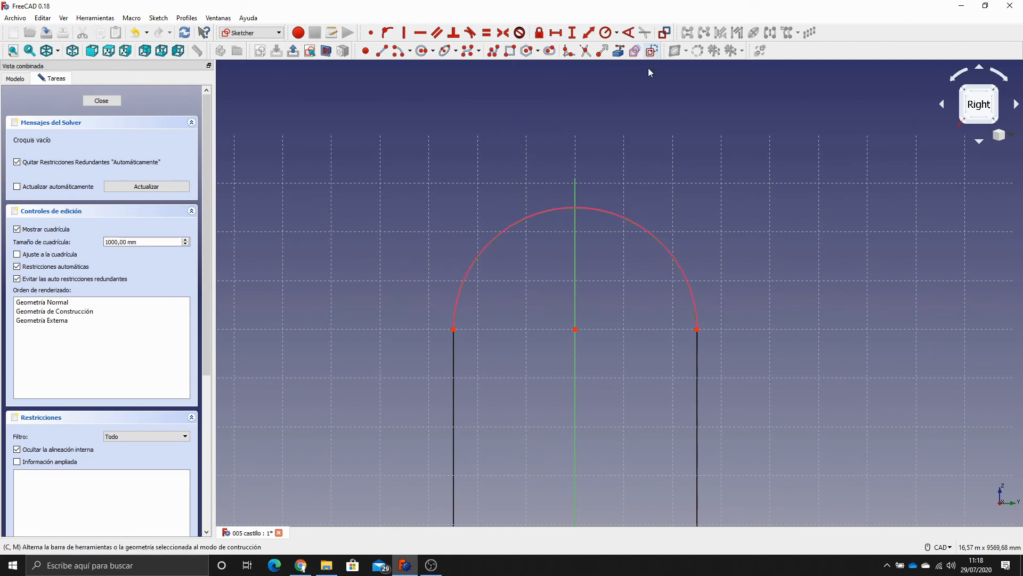
# Draw a short arc along the doorway arch, centred on the arch's centre and starting at its left end.
pyautogui.click(397, 50)
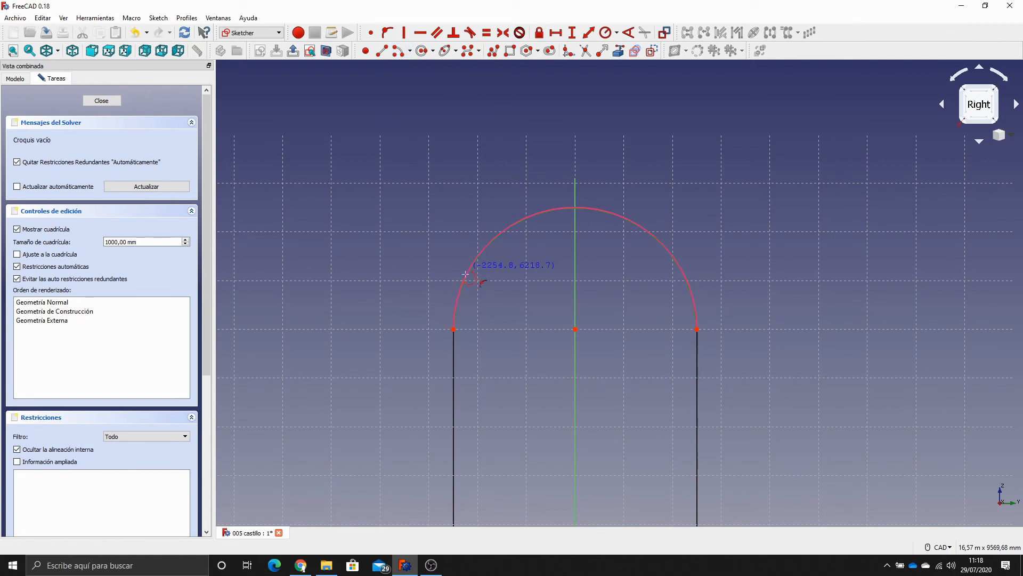
pyautogui.click(576, 329)
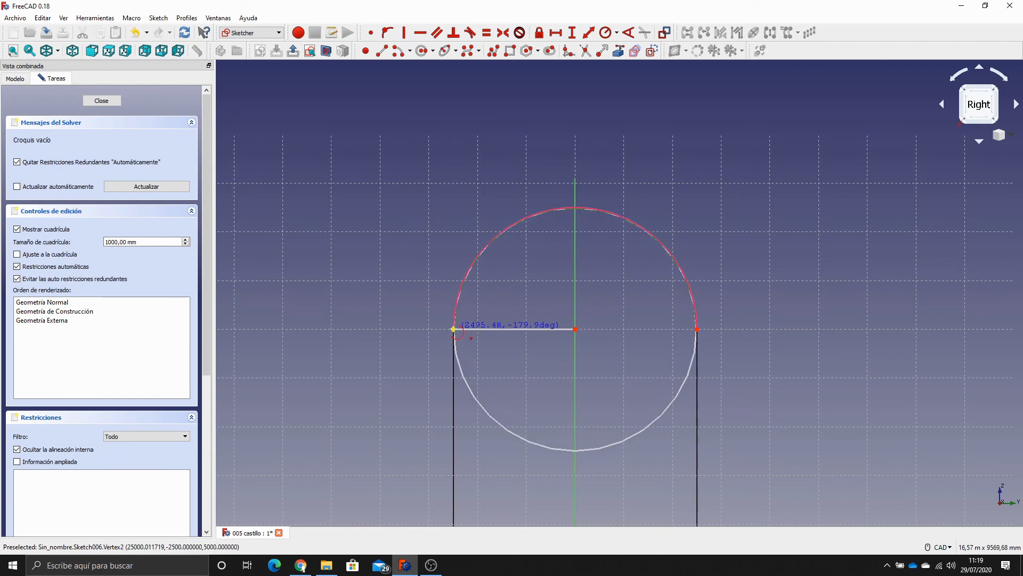
pyautogui.click(454, 328)
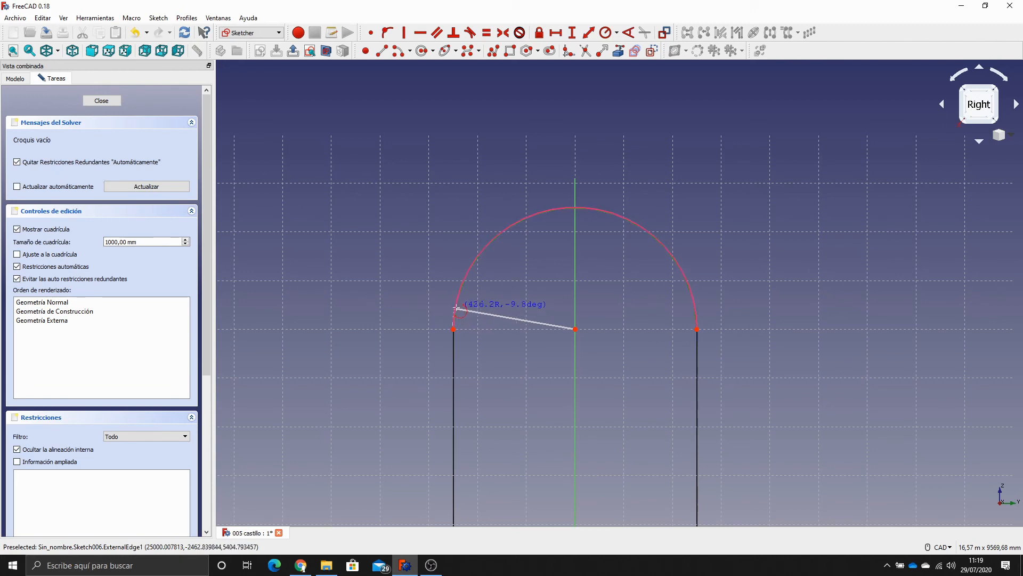
pyautogui.click(457, 303)
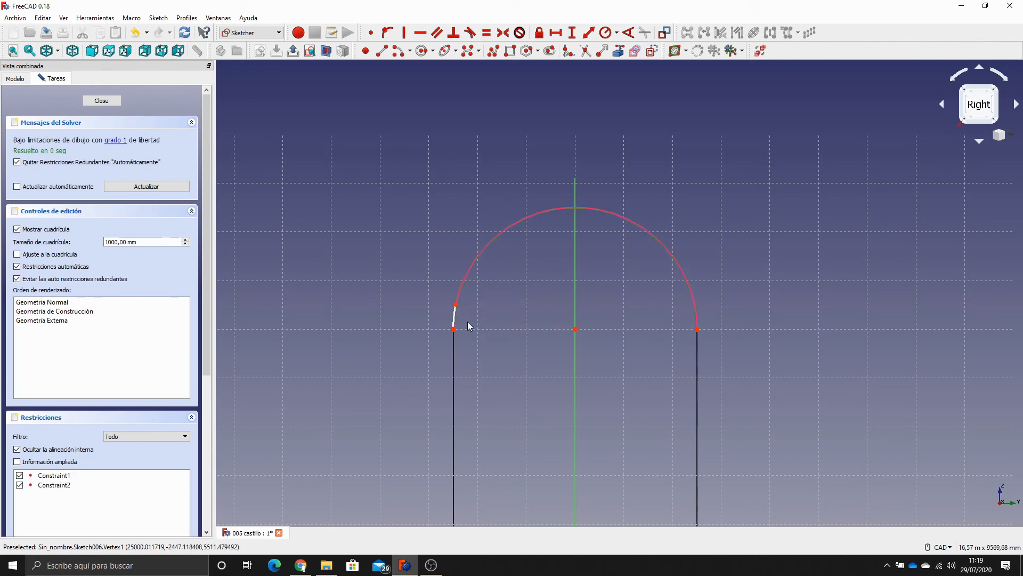
# Constrain the short arc's angle to 10°.
pyautogui.click(456, 318)
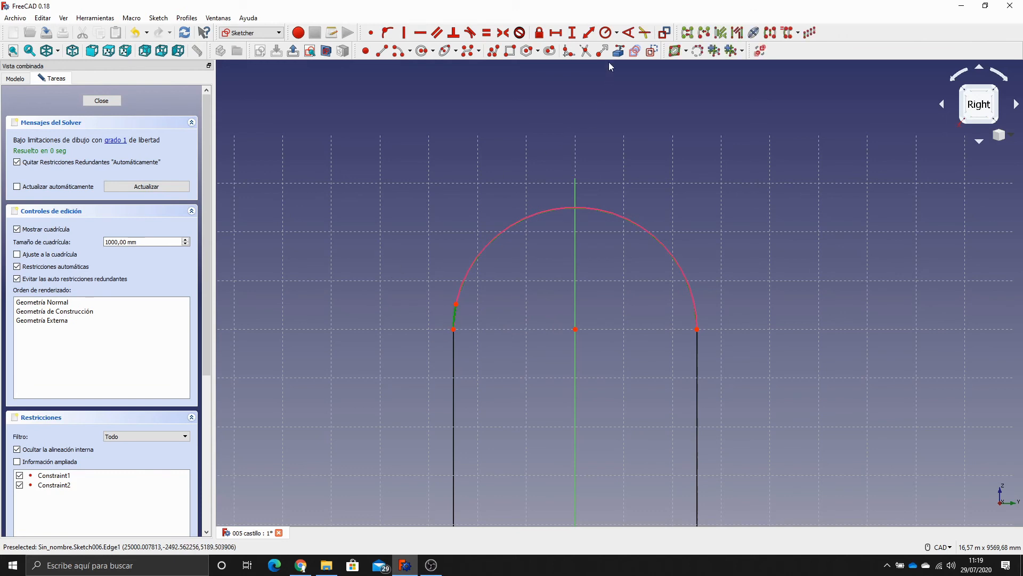
pyautogui.click(628, 32)
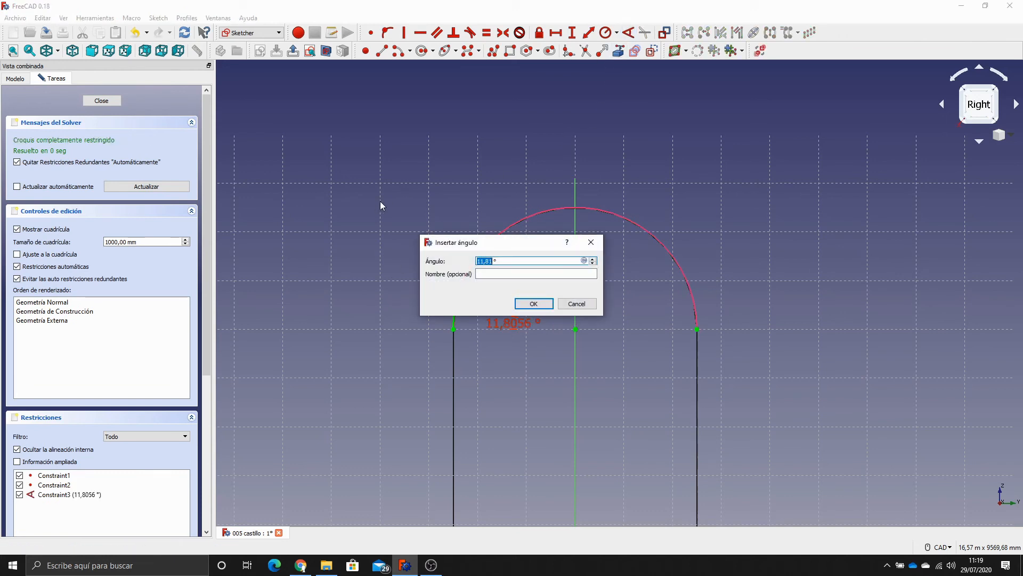
pyautogui.write('10')
pyautogui.press('Return')
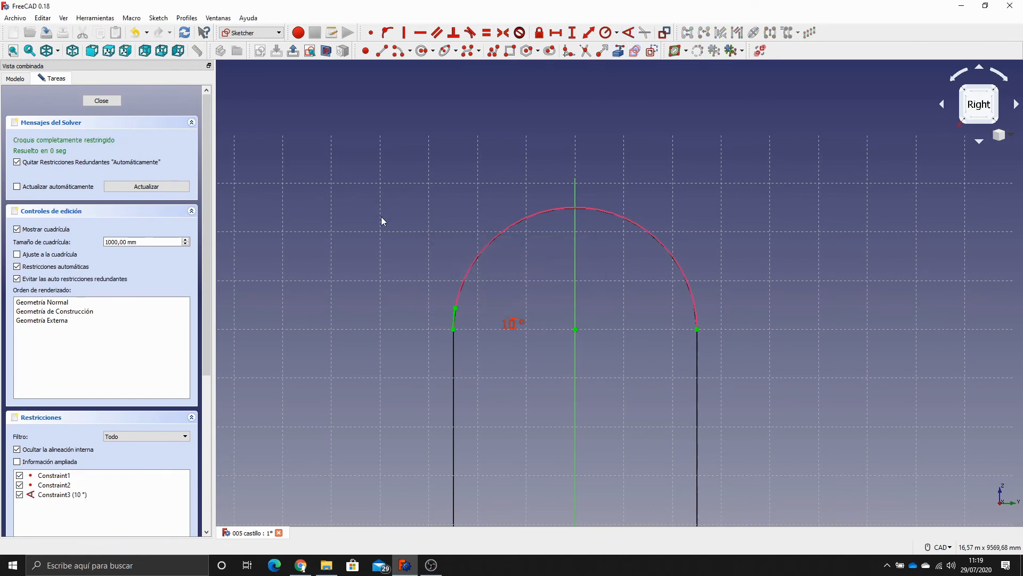
# Draw a construction line from the arch's centre to a point on the arch between the short arc's ends.
pyautogui.scroll(5, 385, 275)
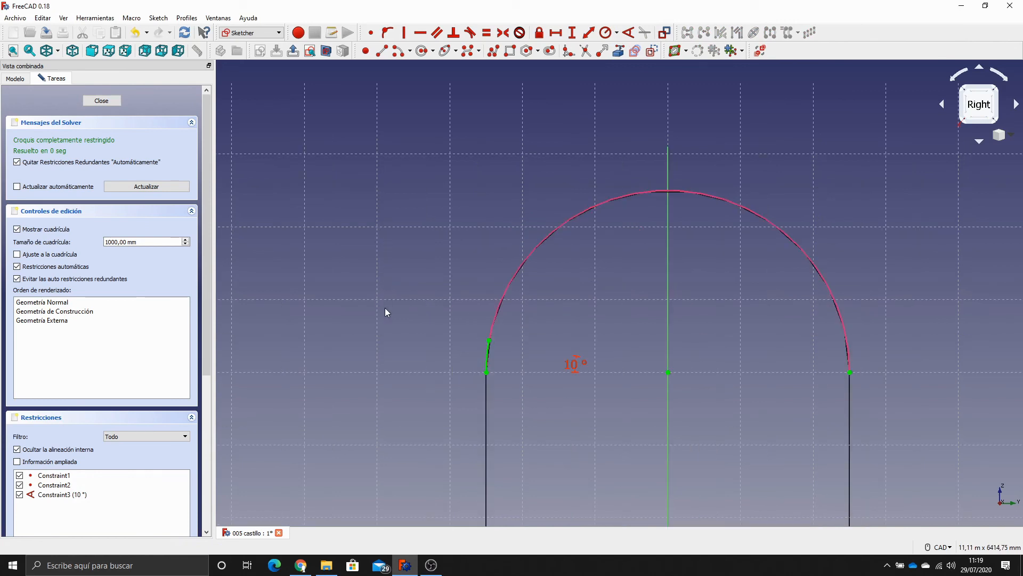
pyautogui.moveTo(415, 362); pyautogui.dragTo(324, 279, button='middle')
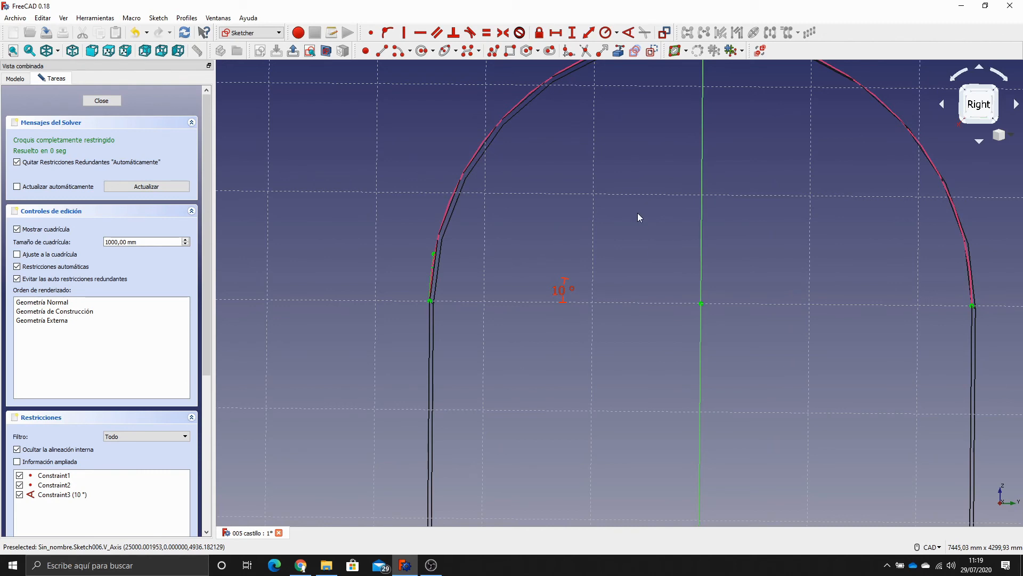
pyautogui.click(383, 52)
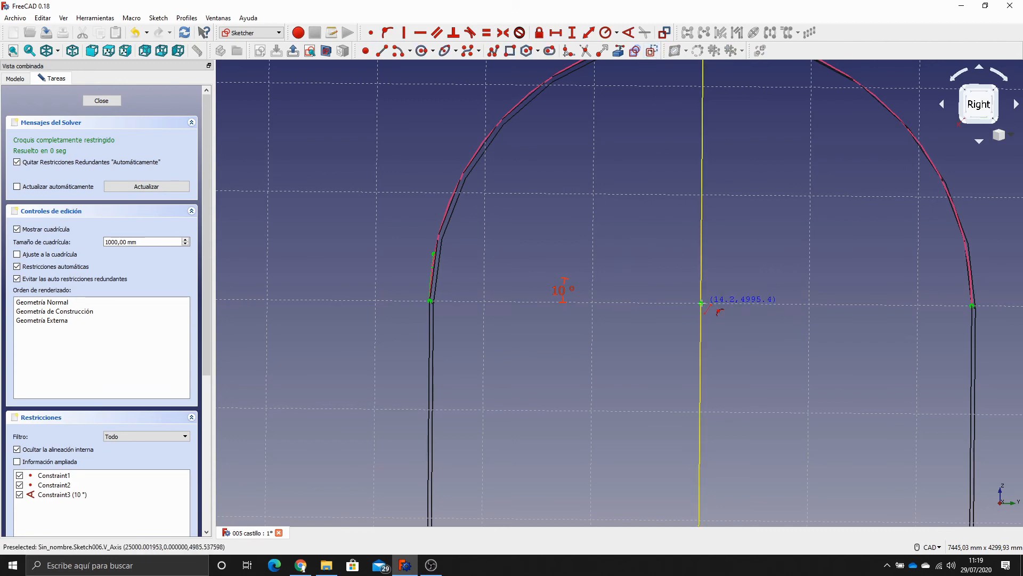
pyautogui.scroll(4, 703, 303)
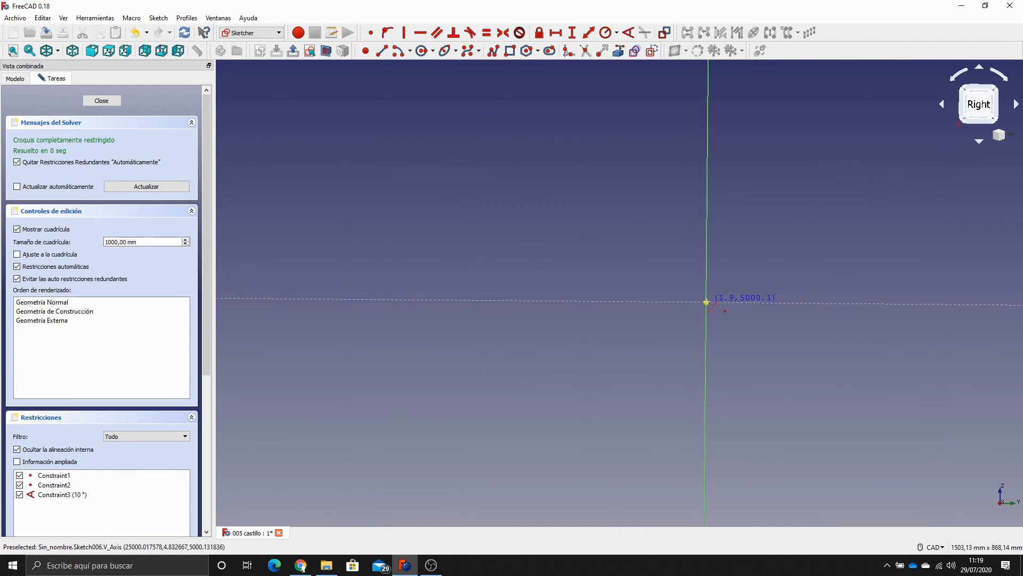
pyautogui.click(707, 302)
pyautogui.scroll(-4, 535, 269)
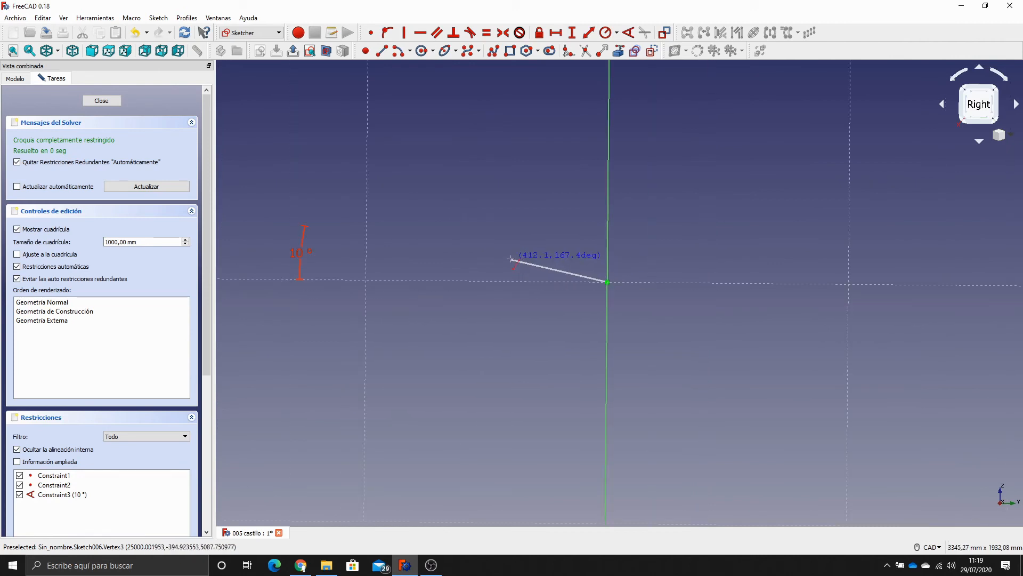
pyautogui.scroll(-2, 392, 250)
pyautogui.moveTo(388, 250); pyautogui.dragTo(649, 279, button='middle')
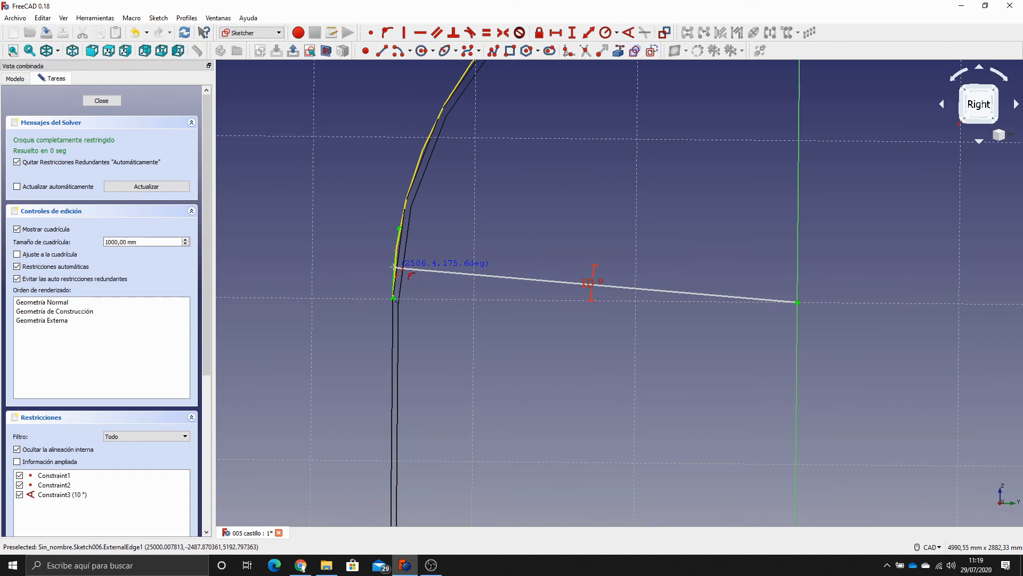
pyautogui.click(395, 266)
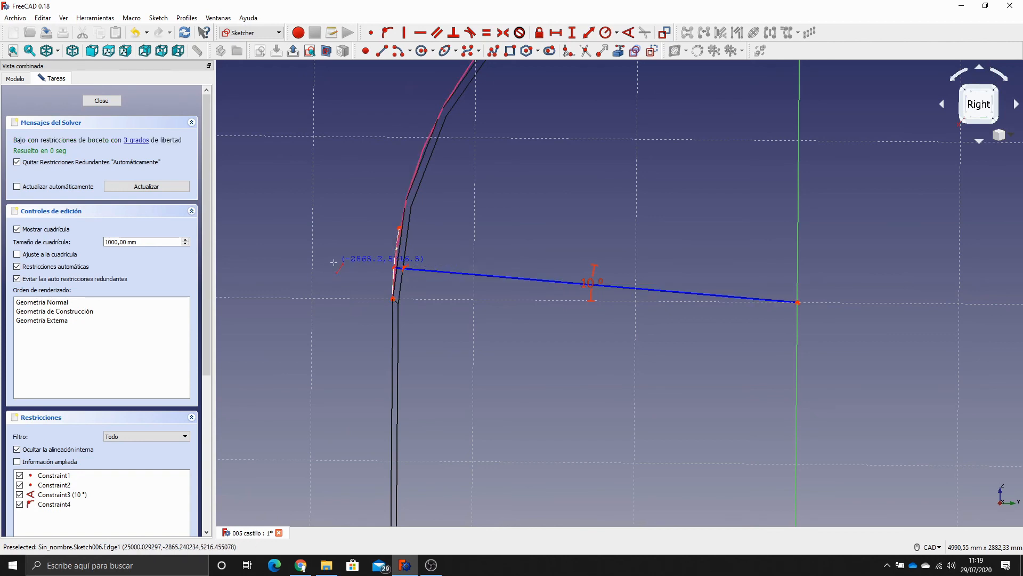
# Constrain the short arc's two endpoints to be symmetric about the construction line.
pyautogui.click(394, 299)
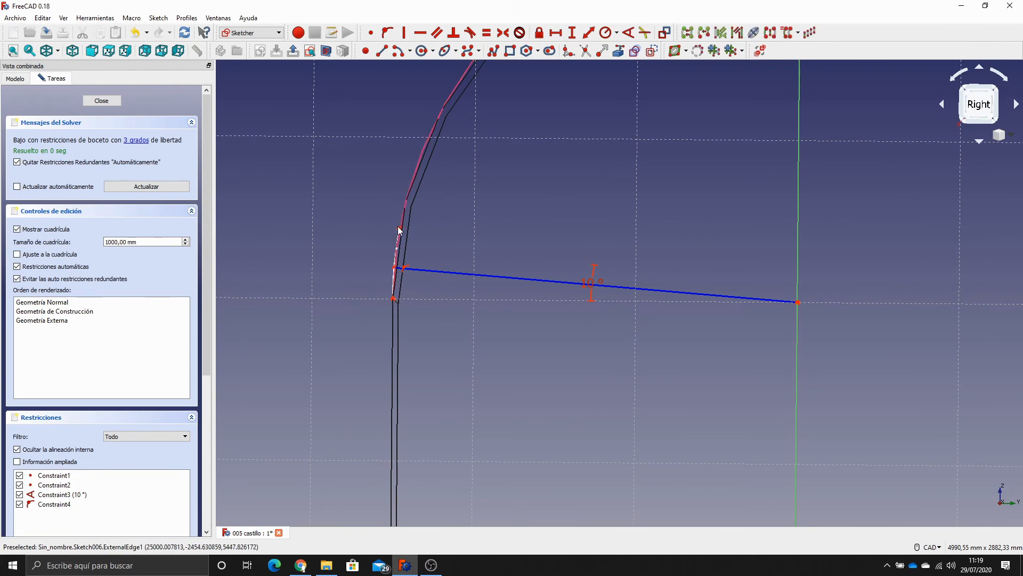
pyautogui.click(452, 271)
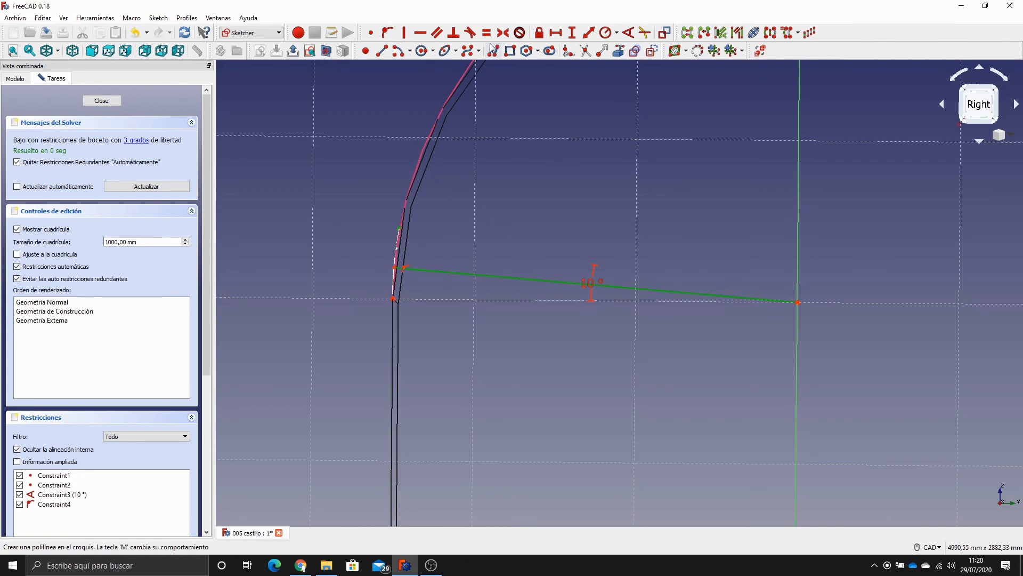
pyautogui.click(503, 32)
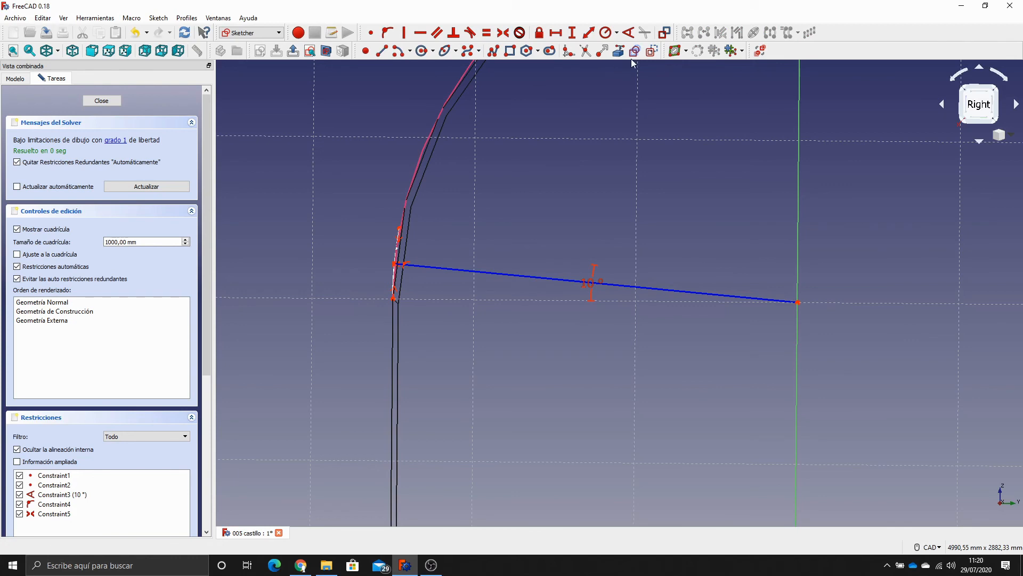
# Draw a V-shaped polyline from the short arc's upper end to a tip near the construction line and back to its lower end.
pyautogui.click(494, 53)
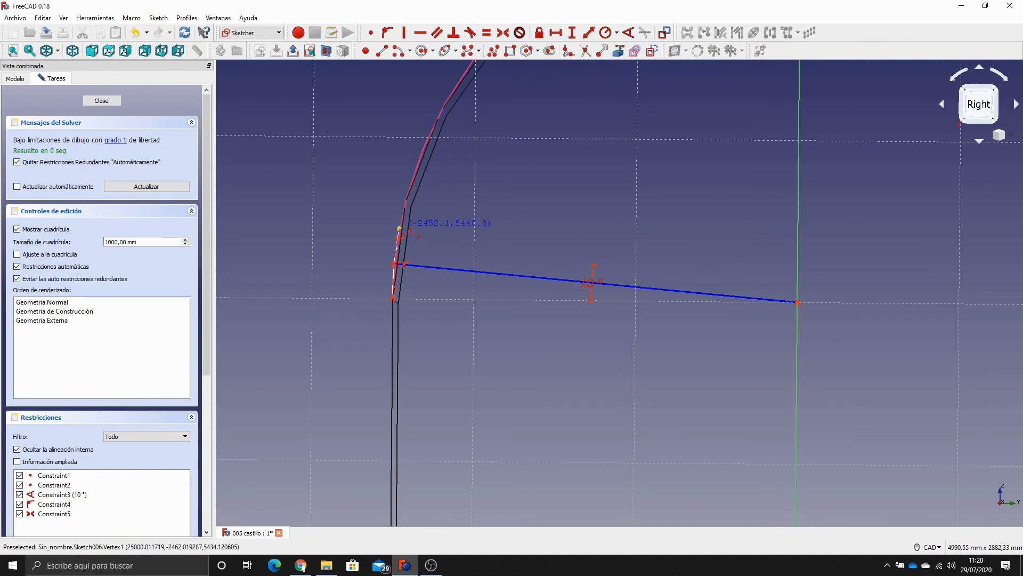
pyautogui.click(399, 228)
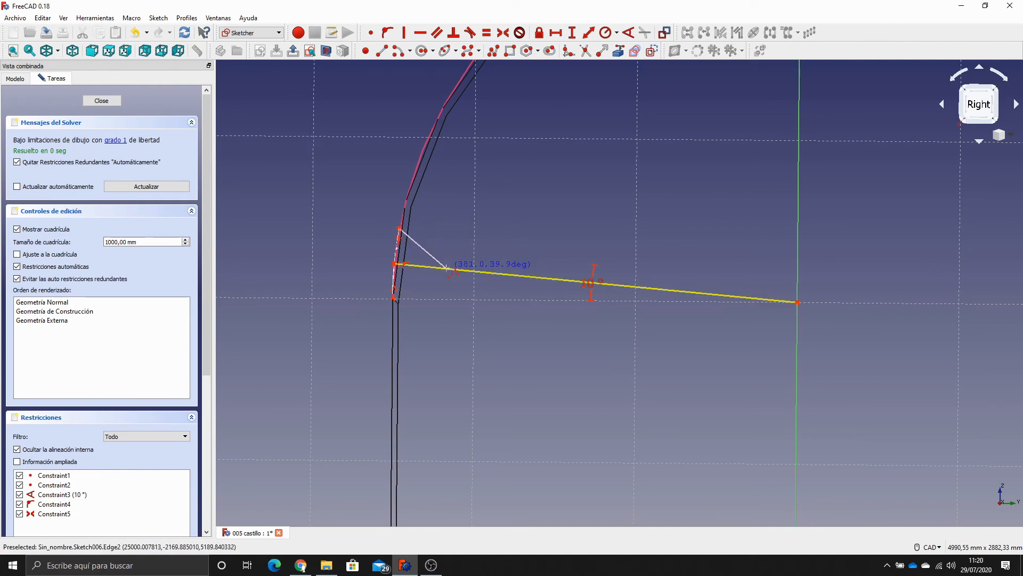
pyautogui.click(447, 268)
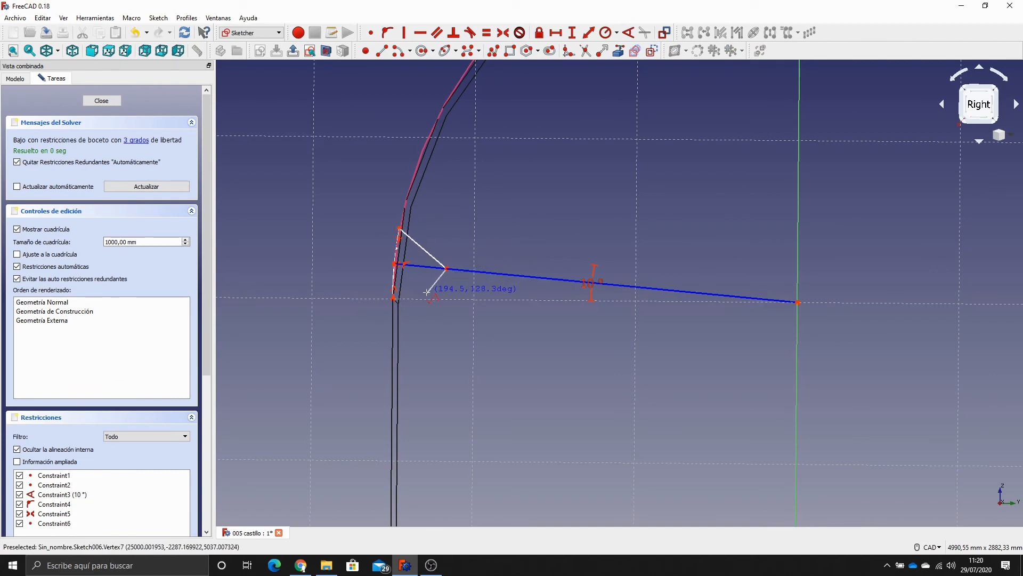
pyautogui.click(394, 297)
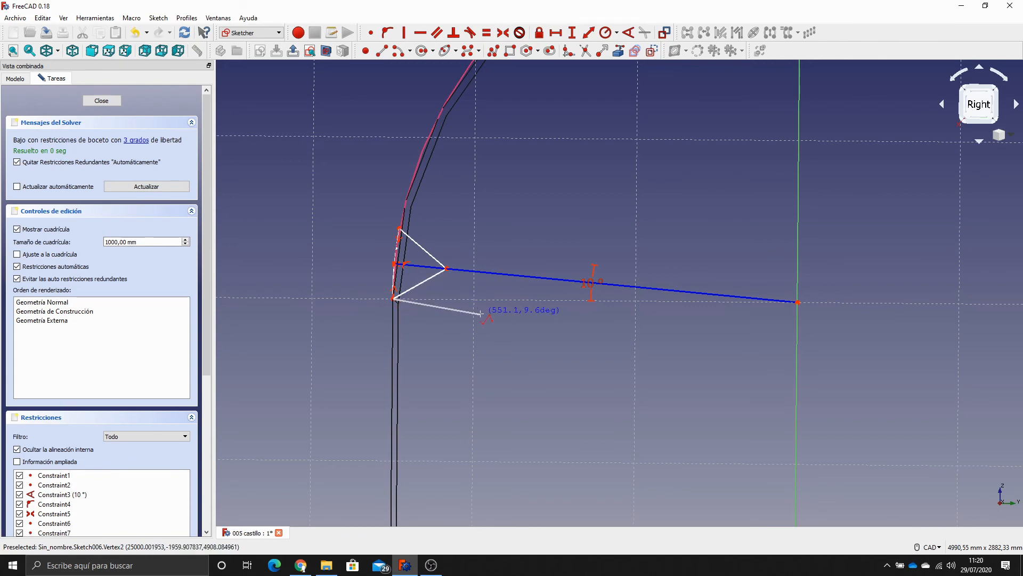
pyautogui.press('Escape')
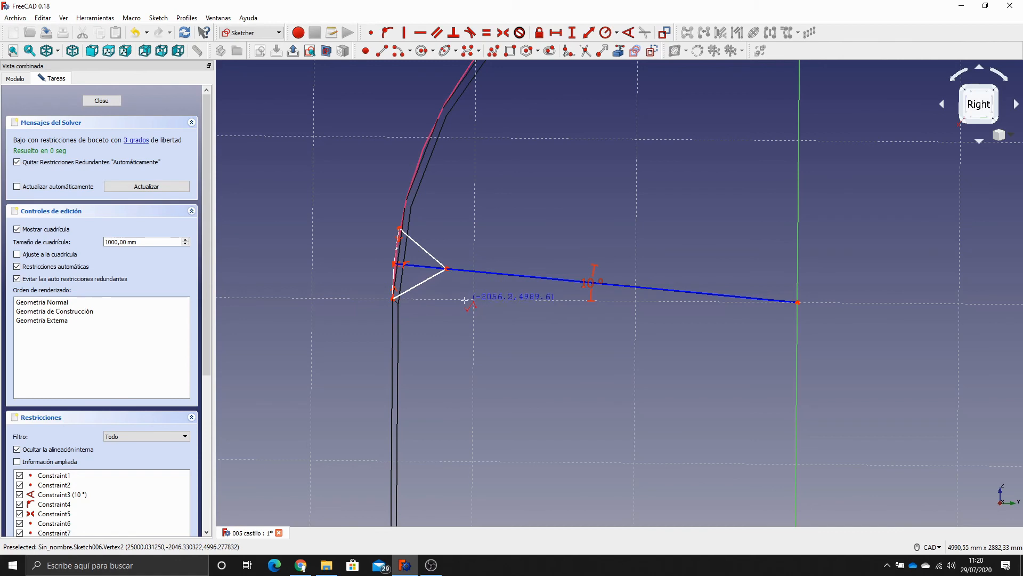
pyautogui.press('Escape')
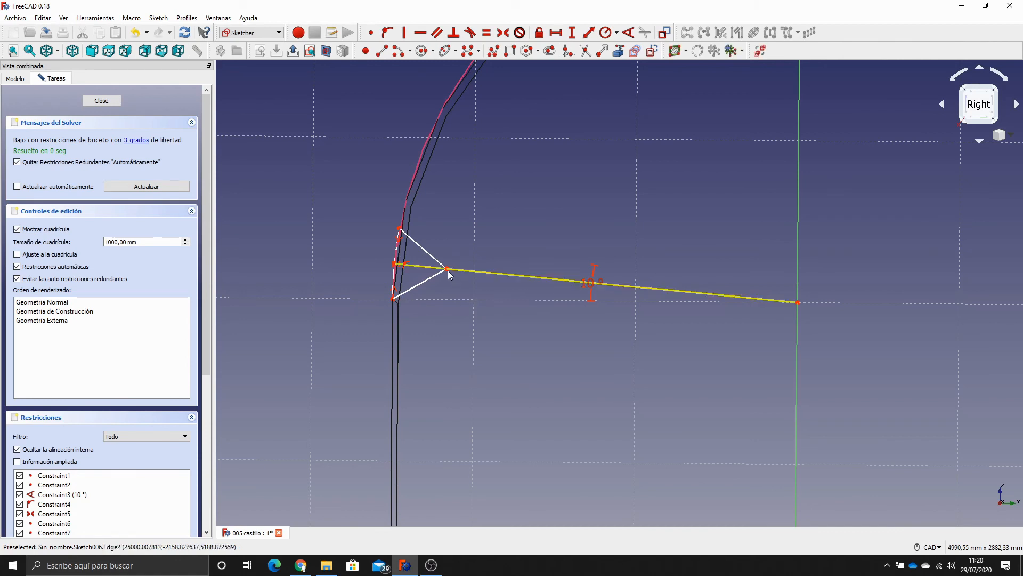
# Constrain the V-shaped polyline's tip to lie on the construction line running to the arch's centre.
pyautogui.moveTo(447, 268); pyautogui.dragTo(463, 284)
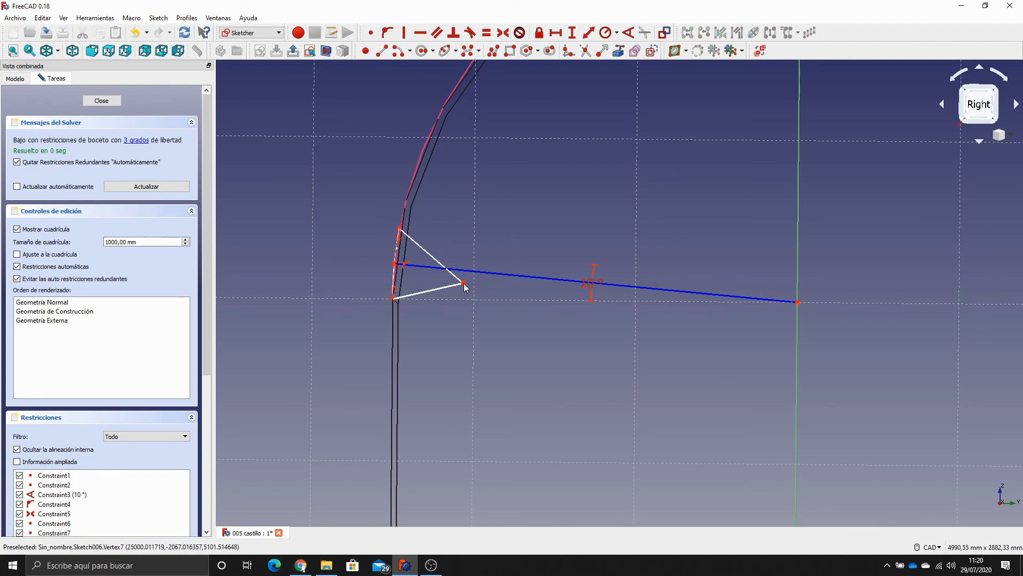
pyautogui.click(486, 273)
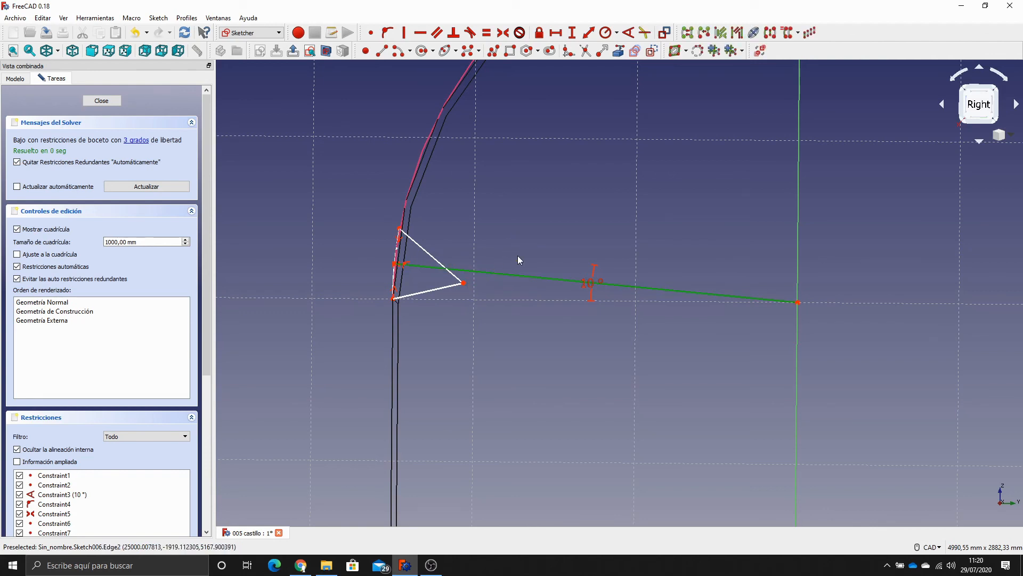
pyautogui.click(388, 33)
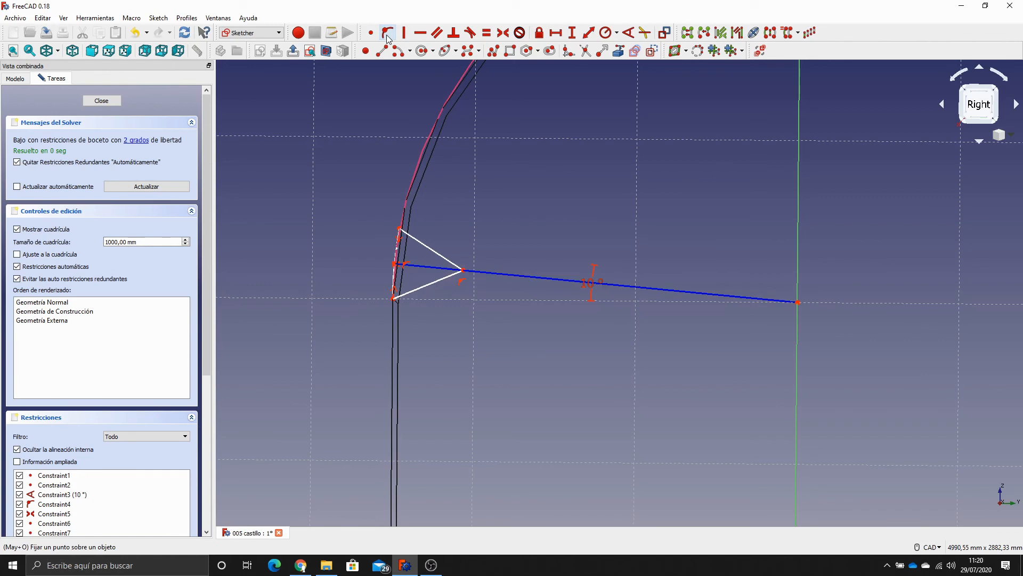
pyautogui.moveTo(463, 275)
pyautogui.mouseDown()
pyautogui.moveTo(434, 275)
pyautogui.moveTo(526, 285)
pyautogui.moveTo(457, 278)
pyautogui.moveTo(456, 262)
pyautogui.mouseUp()
# Constrain the angle between the V's two sides to 60° and close the sketch.
pyautogui.click(448, 261)
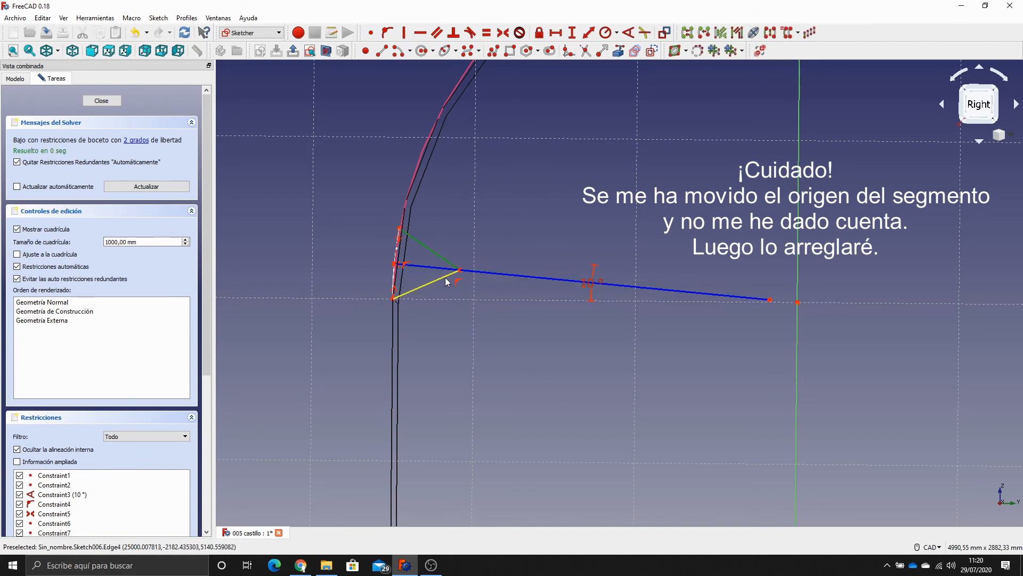
pyautogui.click(446, 276)
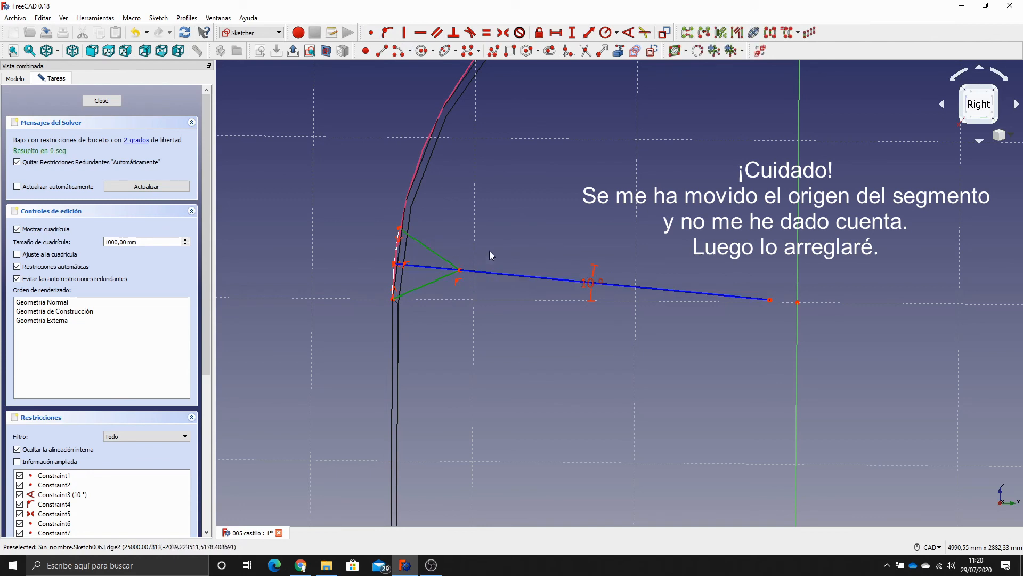
pyautogui.click(629, 33)
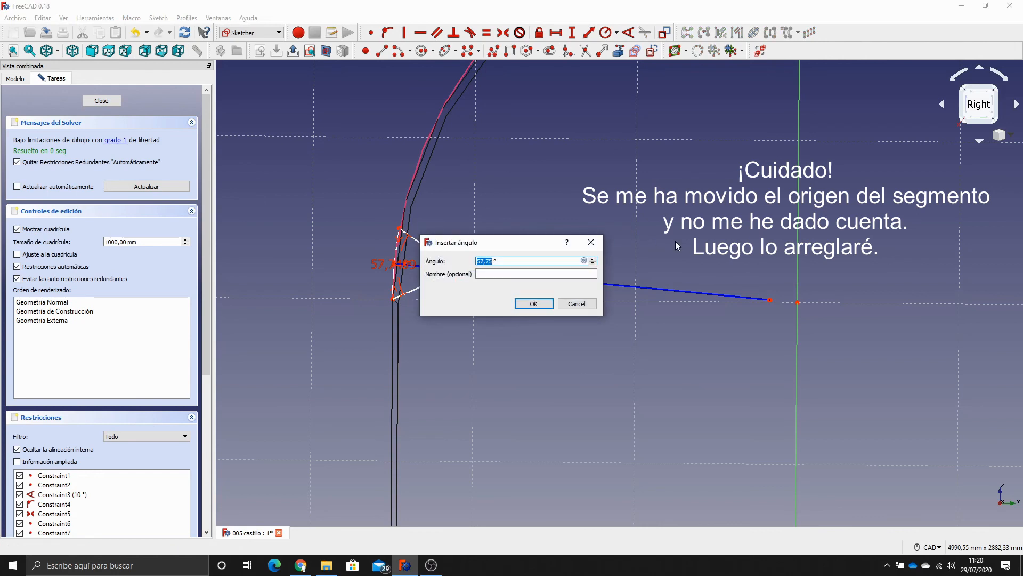
pyautogui.write('60')
pyautogui.press('Return')
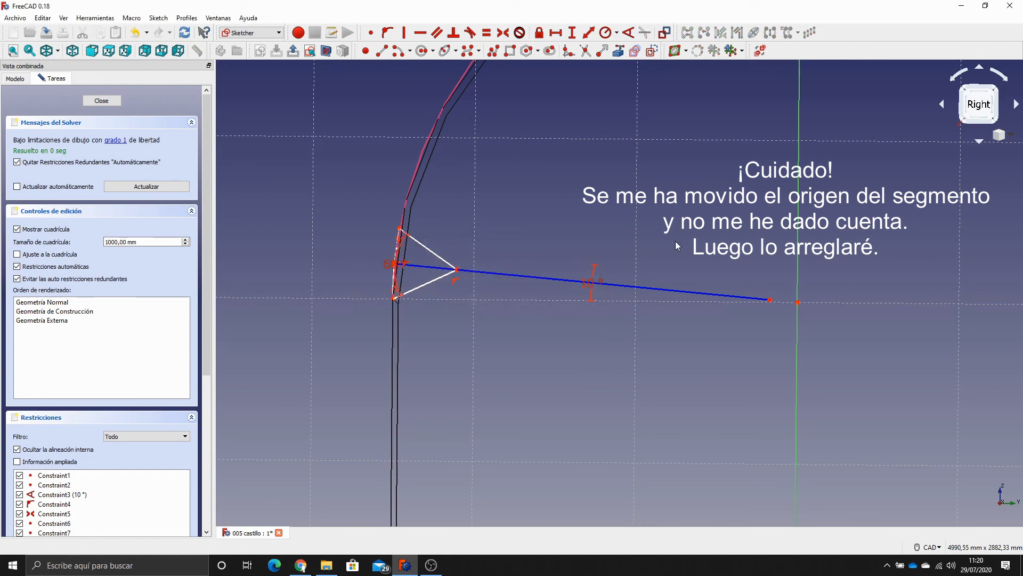
pyautogui.click(107, 101)
# Pad the stone's sketch 5 m in the reversed direction, through the doorway's depth.
pyautogui.scroll(5, 670, 443)
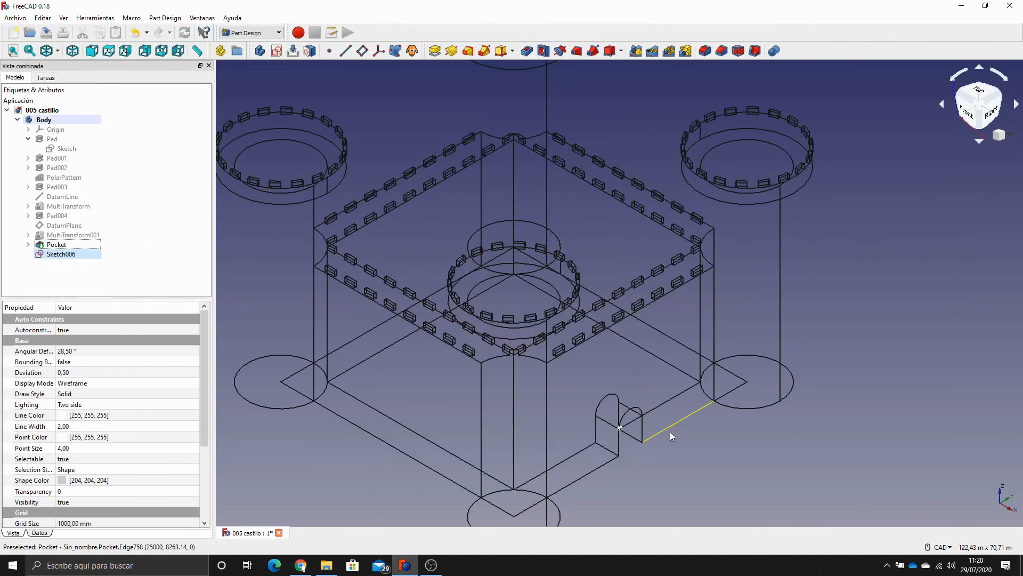
pyautogui.scroll(-3, 670, 454)
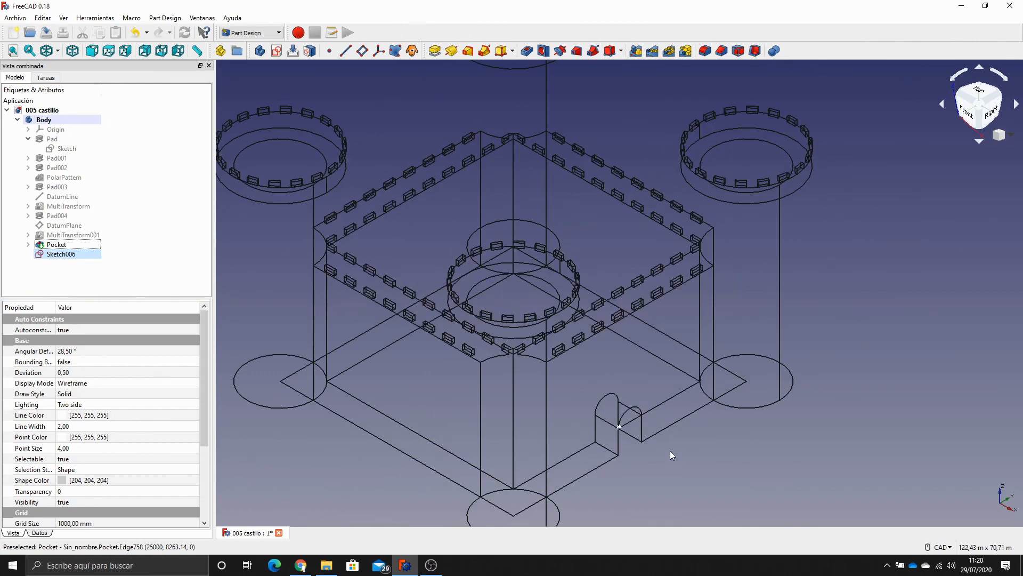
pyautogui.click(434, 53)
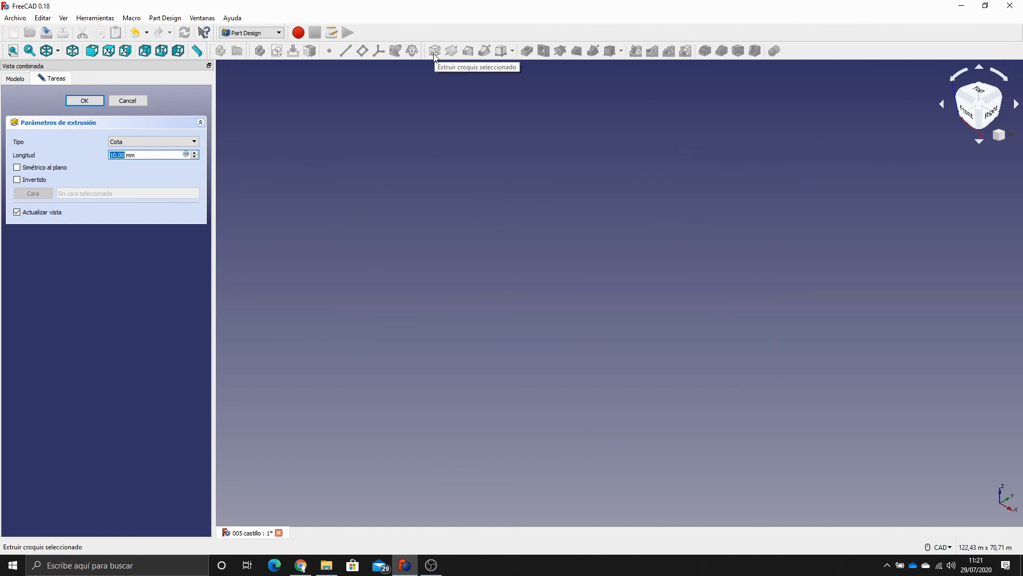
pyautogui.click(17, 181)
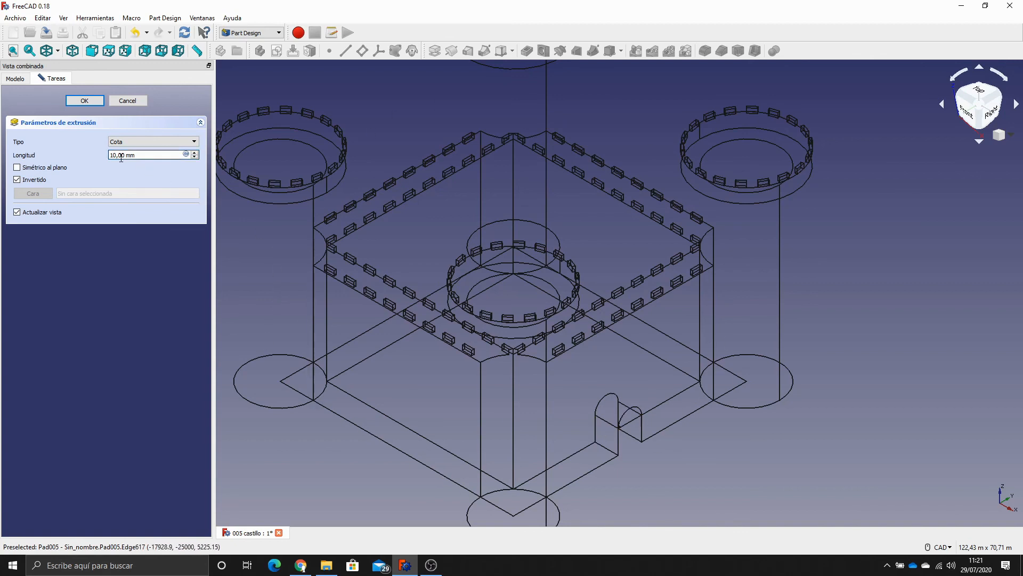
pyautogui.moveTo(130, 155); pyautogui.dragTo(110, 154)
pyautogui.write('5m')
pyautogui.click(86, 101)
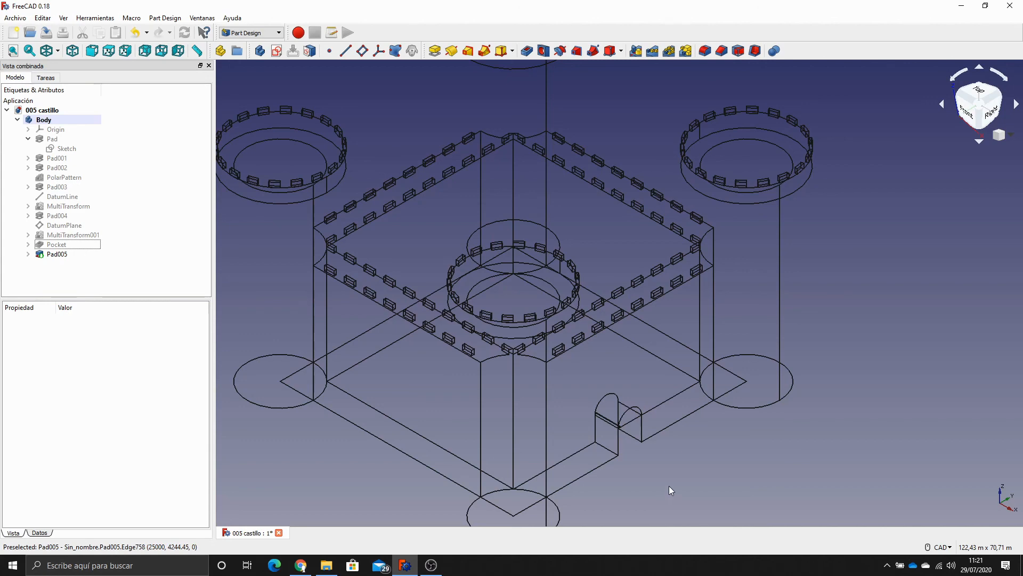
# In the stone pad's sketch, make the construction line's detached end coincident with the arch's centre, and close the sketch.
pyautogui.scroll(-2, 670, 485)
pyautogui.scroll(5, 668, 483)
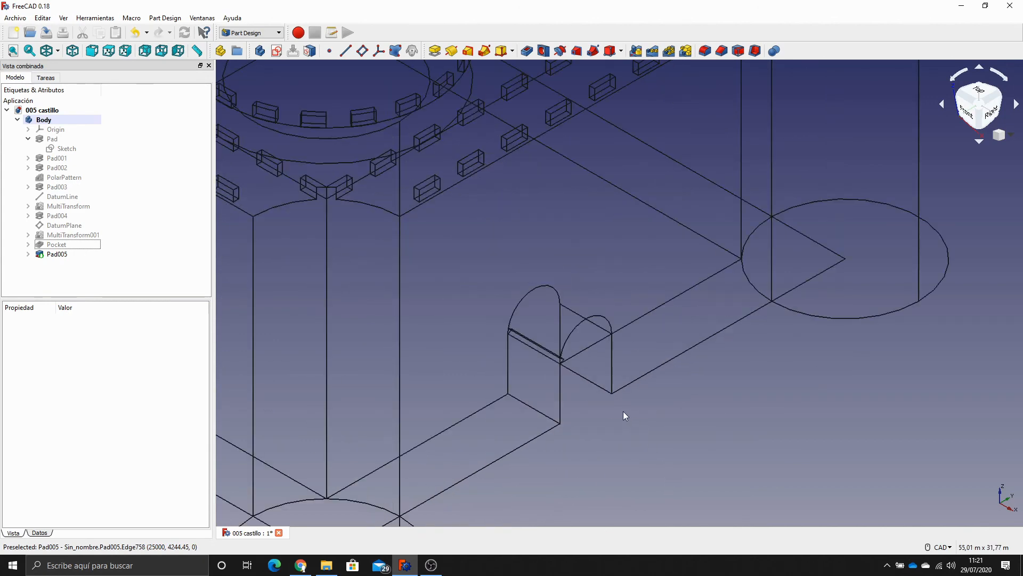
pyautogui.scroll(-3, 624, 414)
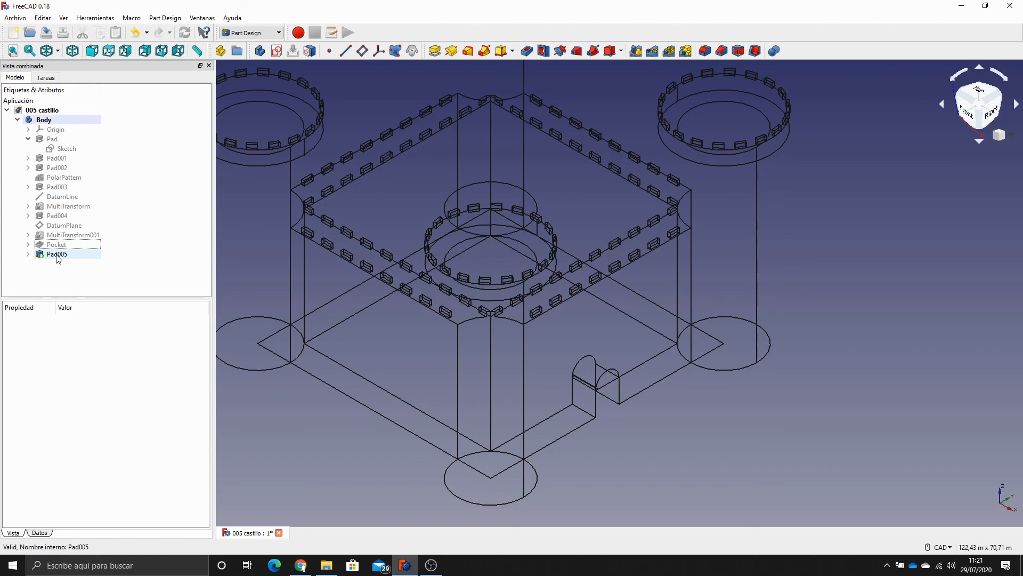
pyautogui.click(28, 254)
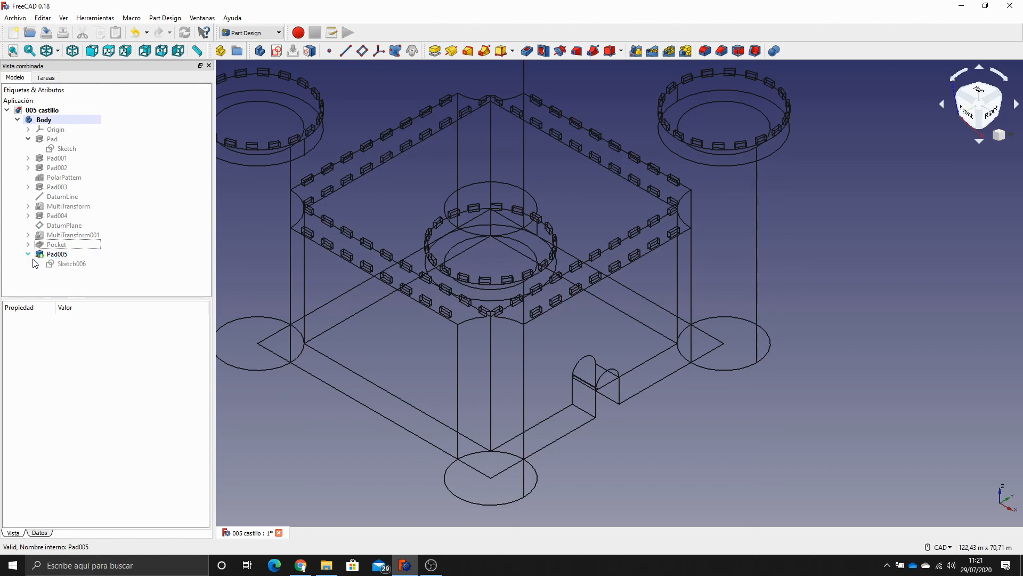
pyautogui.doubleClick(69, 264)
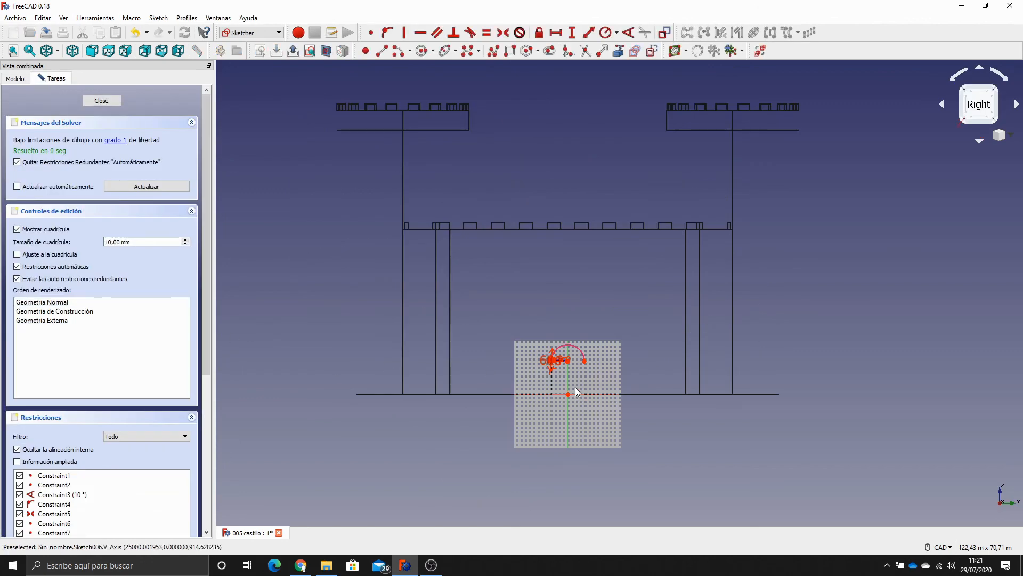
pyautogui.scroll(8, 574, 391)
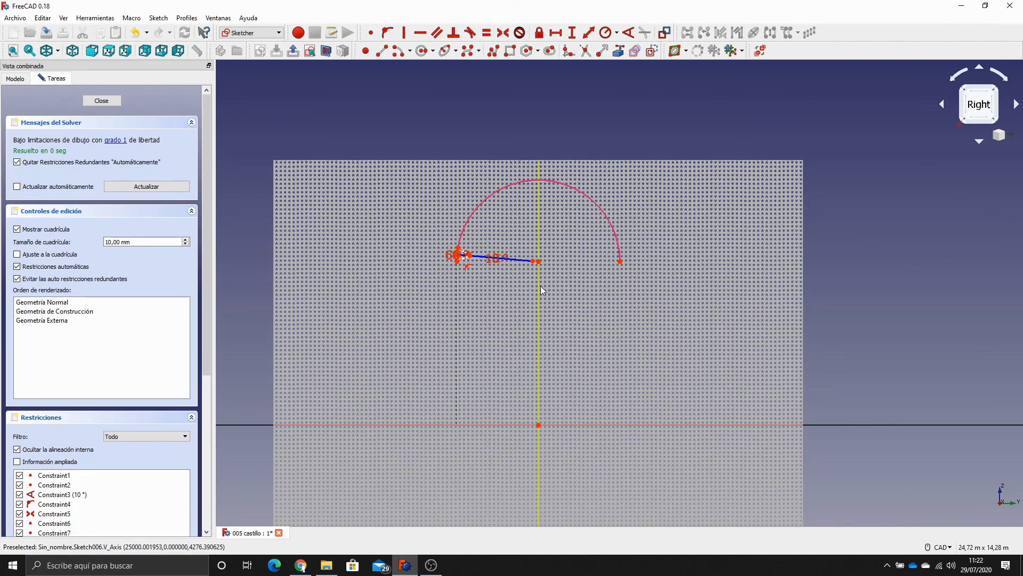
pyautogui.scroll(6, 542, 286)
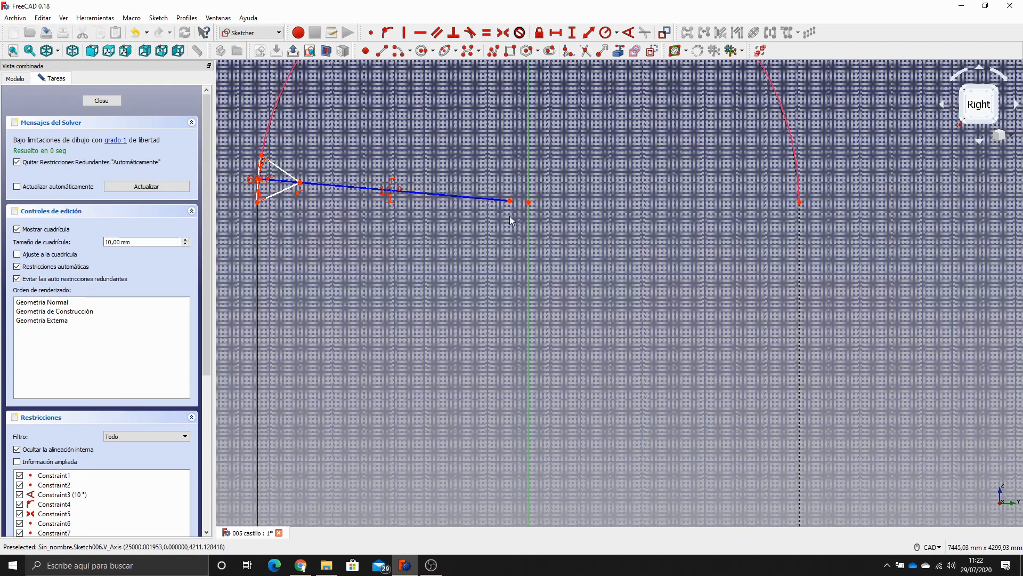
pyautogui.scroll(4, 503, 215)
pyautogui.moveTo(479, 210); pyautogui.dragTo(483, 308, button='middle')
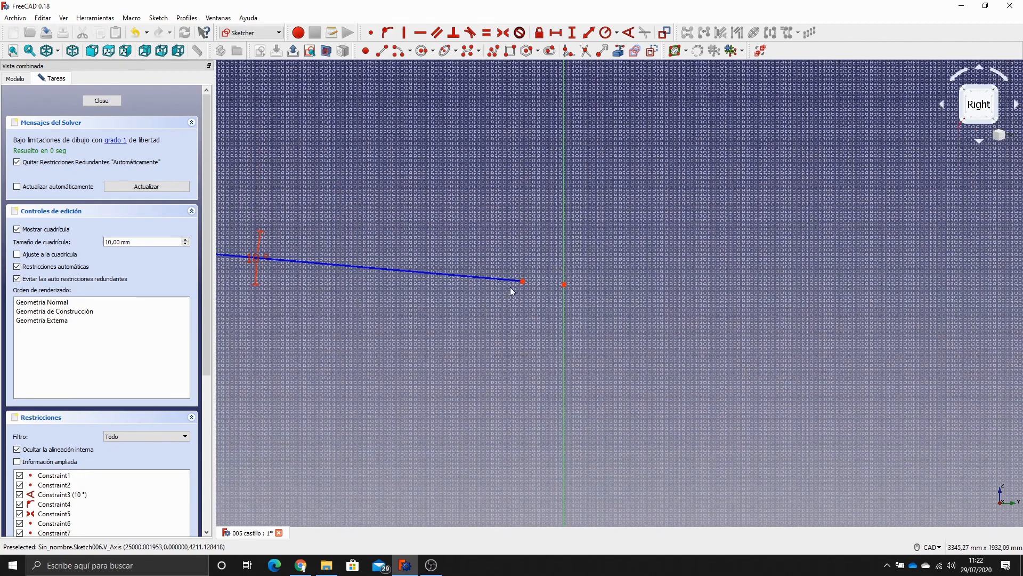
pyautogui.moveTo(509, 257)
pyautogui.mouseDown()
pyautogui.moveTo(556, 301)
pyautogui.moveTo(590, 305)
pyautogui.mouseUp()
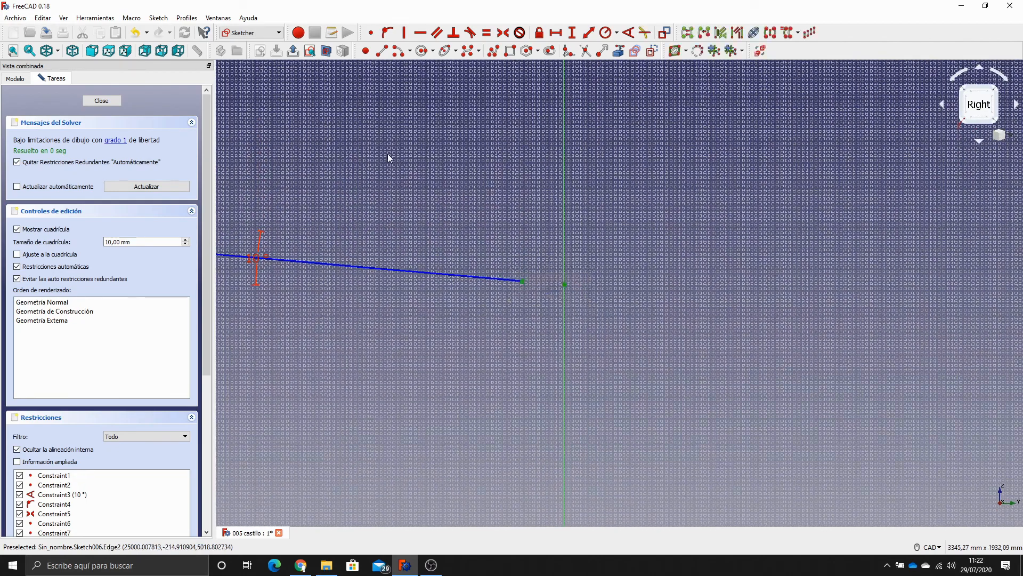
pyautogui.click(371, 32)
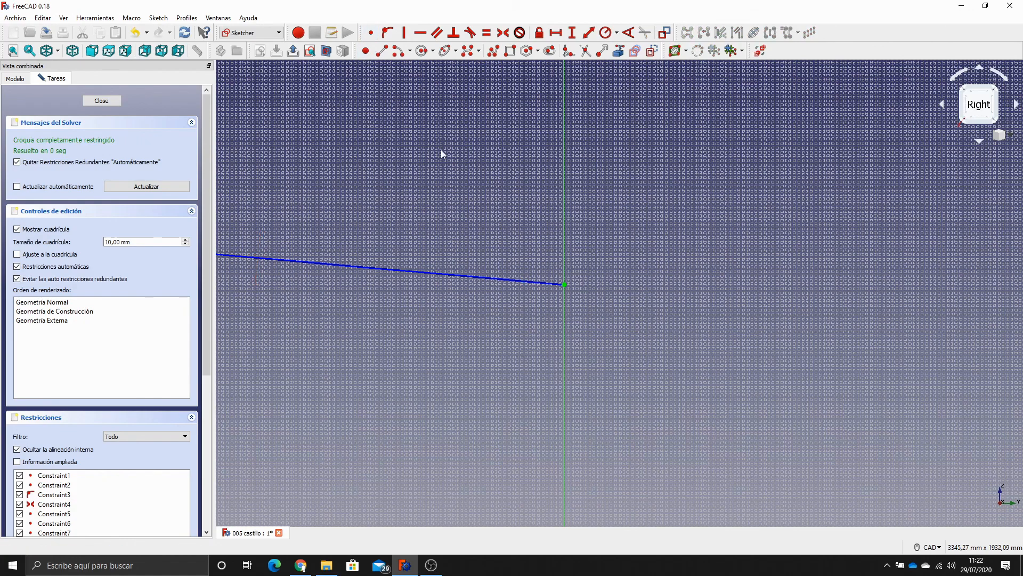
pyautogui.scroll(-4, 448, 231)
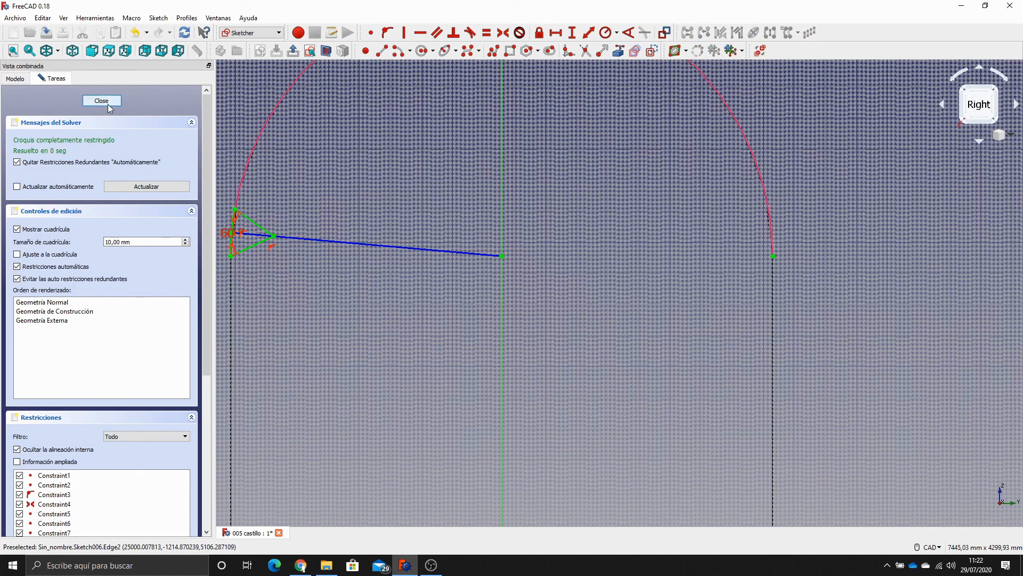
pyautogui.press('Escape')
# Create a datum line along the axis of curvature of the doorway's outer arch edge.
pyautogui.scroll(3, 682, 436)
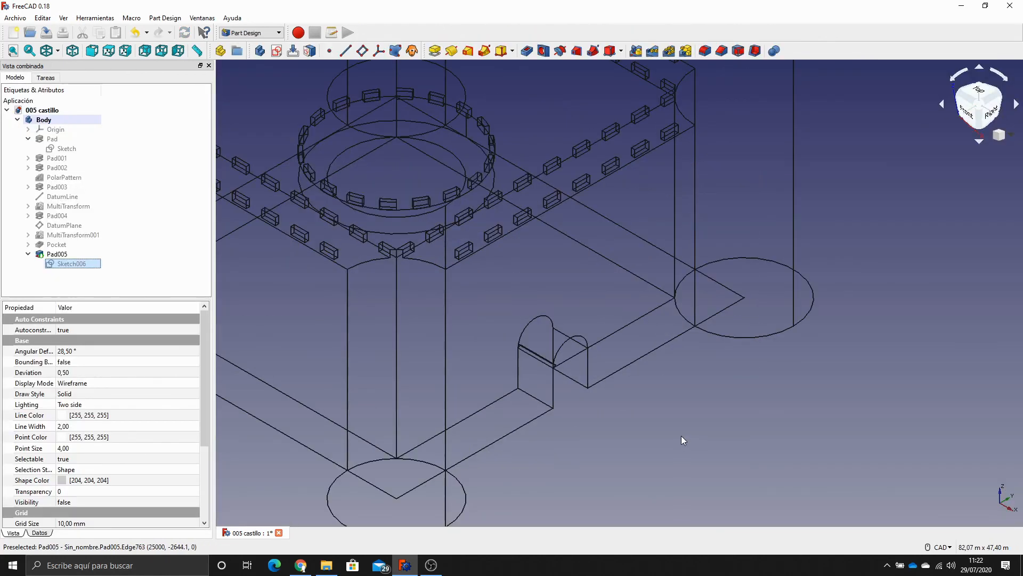
pyautogui.scroll(2, 650, 425)
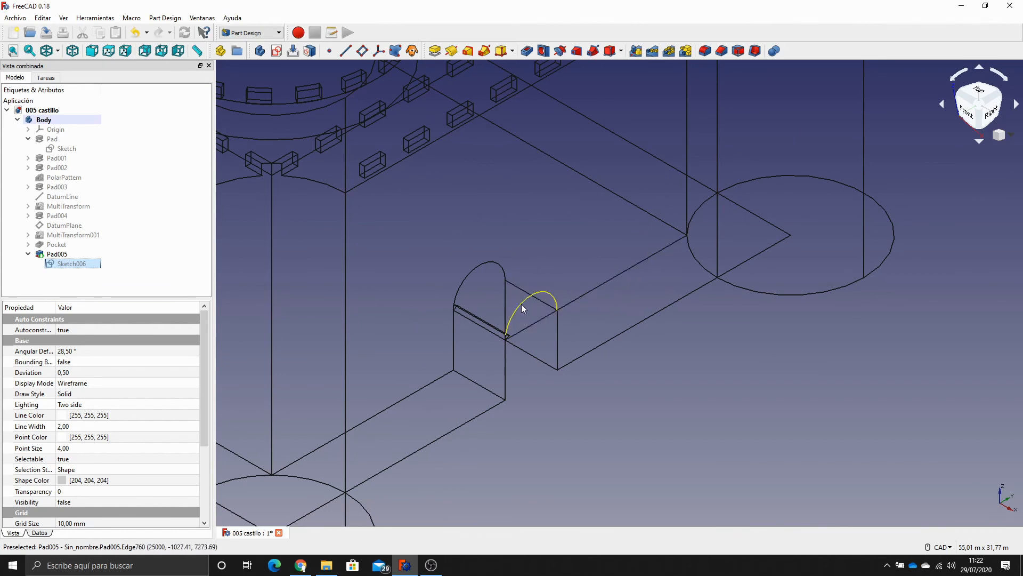
pyautogui.scroll(-5, 543, 315)
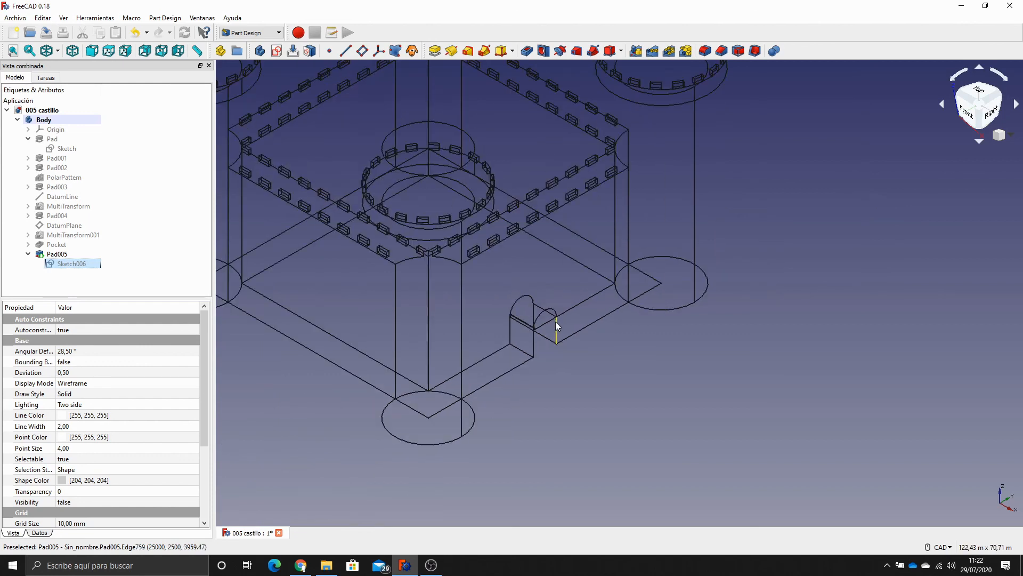
pyautogui.click(542, 315)
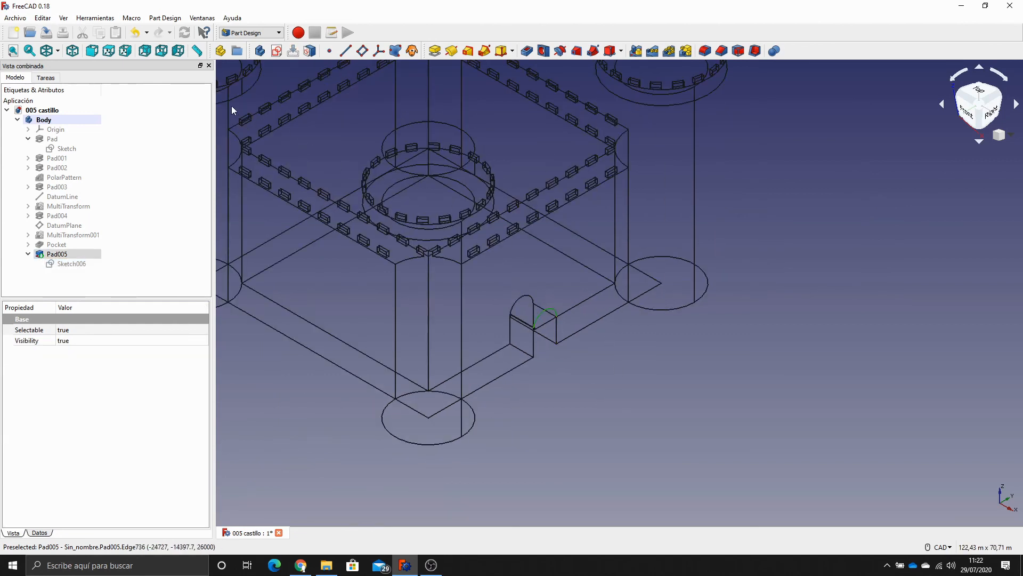
pyautogui.click(347, 51)
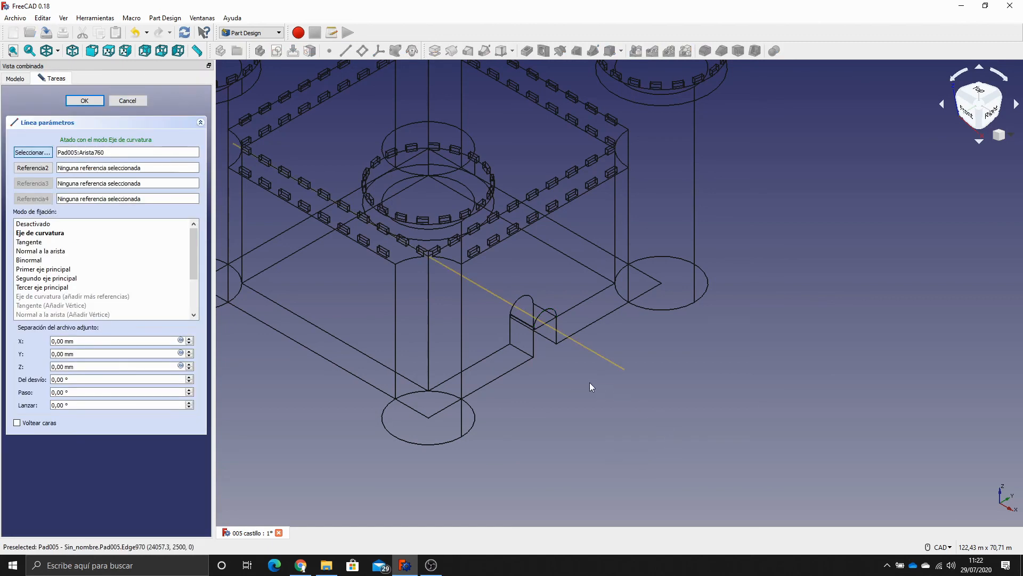
pyautogui.scroll(2, 588, 384)
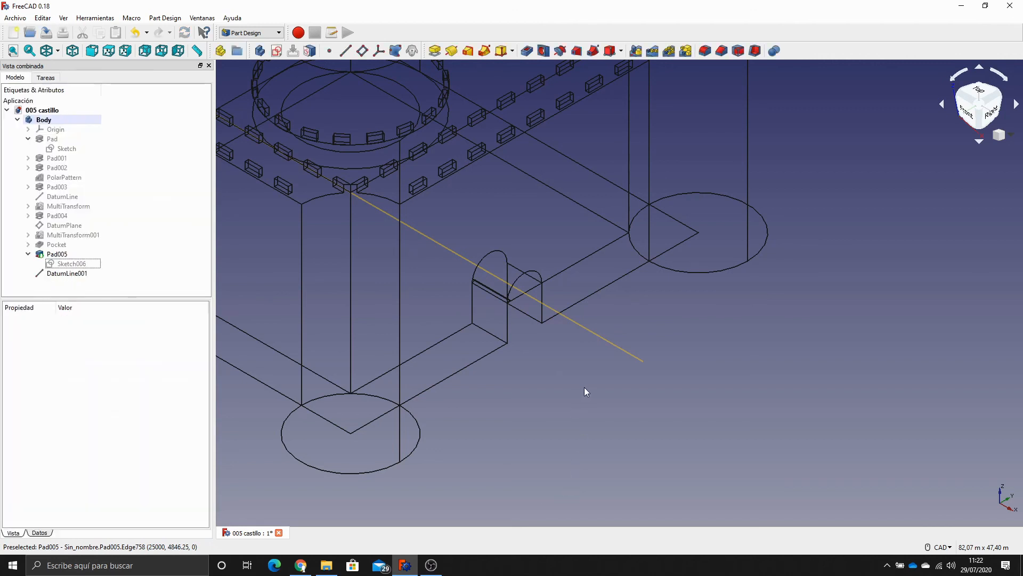
# Start a polar pattern of the stone pad with the datum line through the arch's centre as its axis.
pyautogui.click(55, 255)
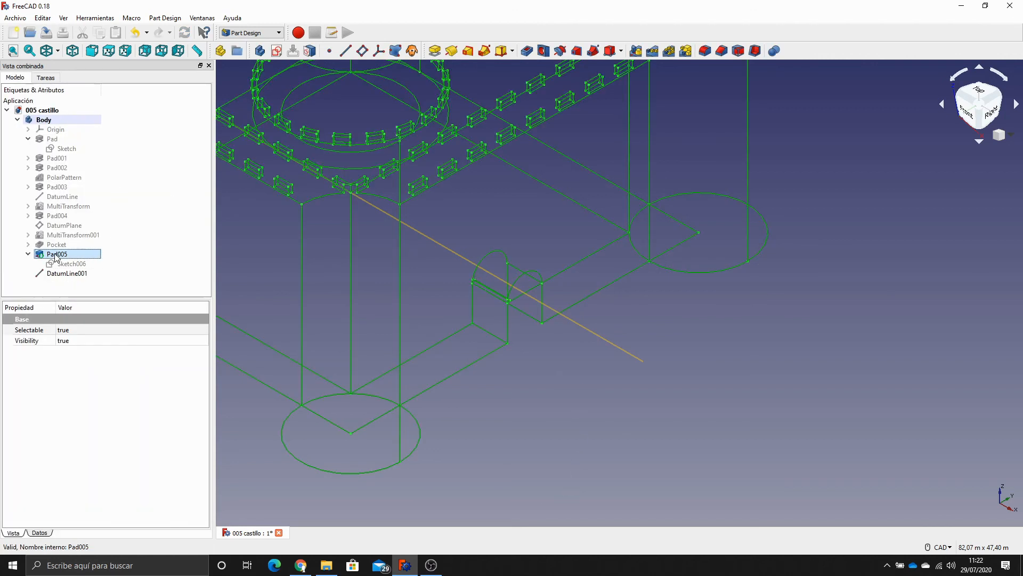
pyautogui.click(669, 53)
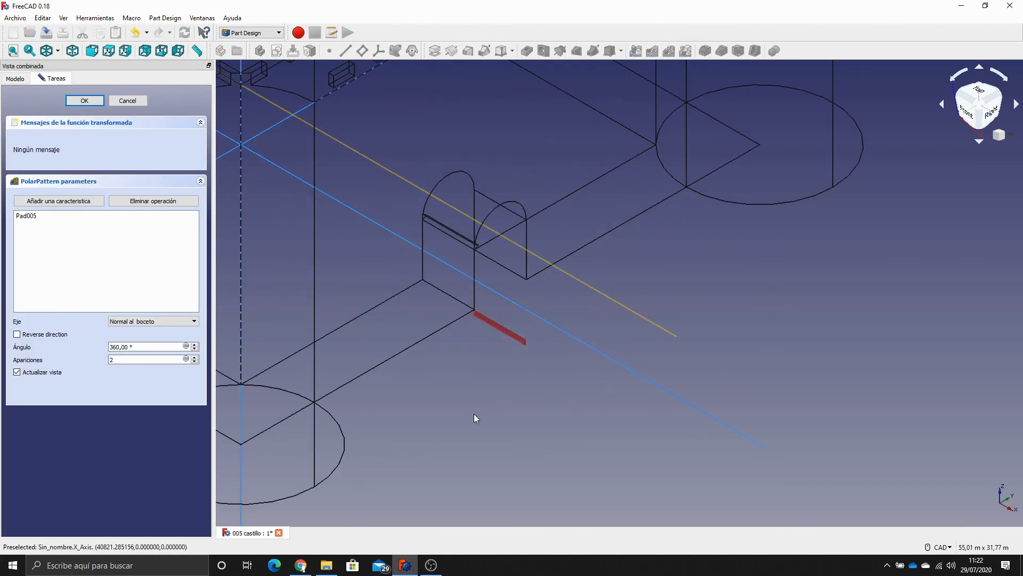
pyautogui.click(182, 322)
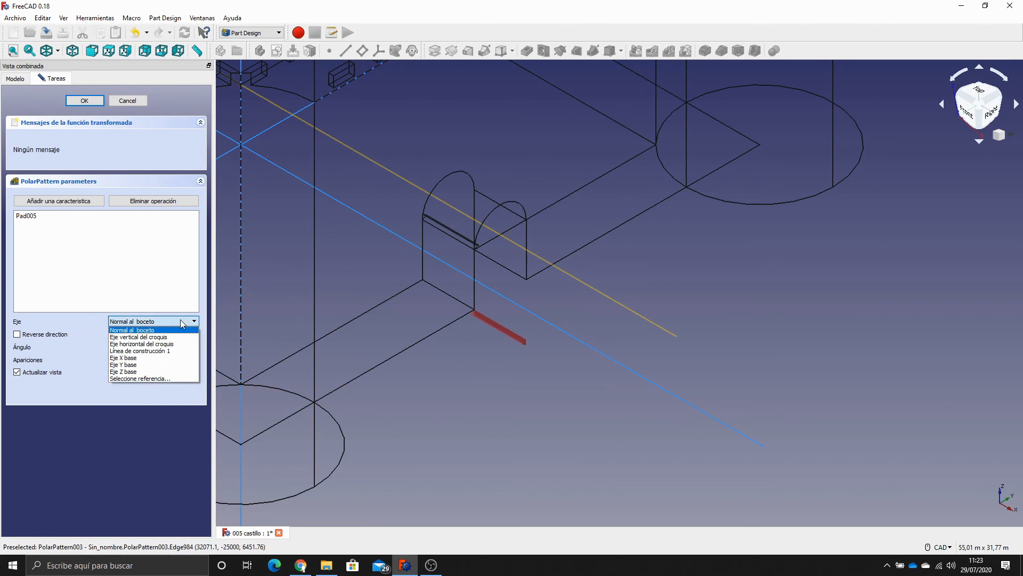
pyautogui.click(167, 379)
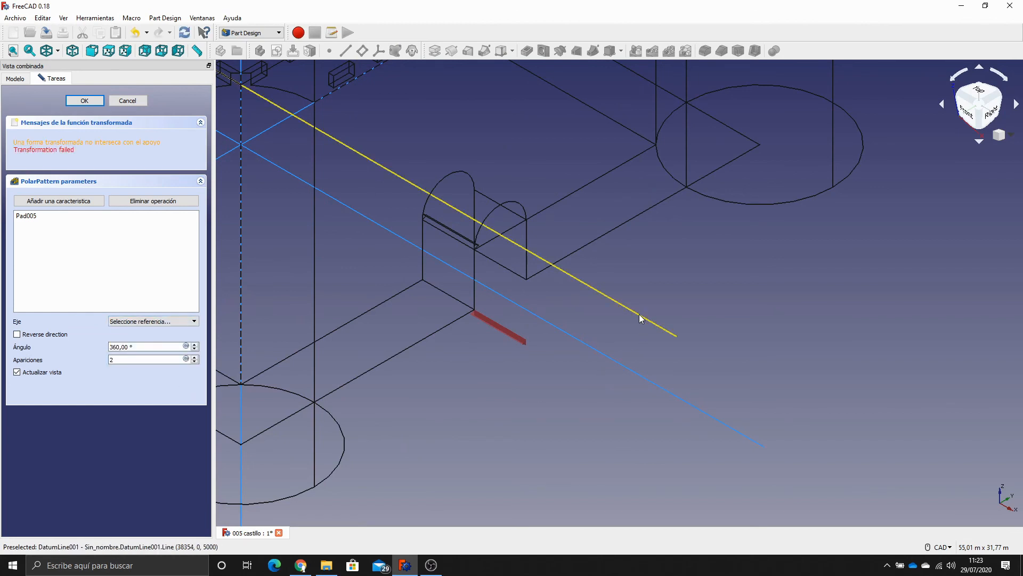
pyautogui.click(638, 314)
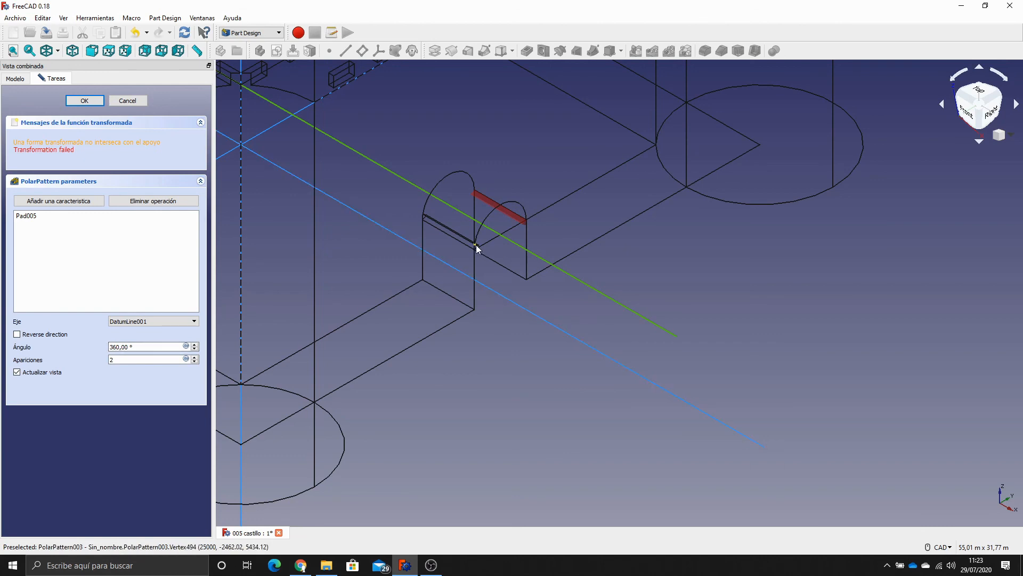
# Set the stone's polar pattern angle to 170° and reverse its direction.
pyautogui.scroll(10, 477, 250)
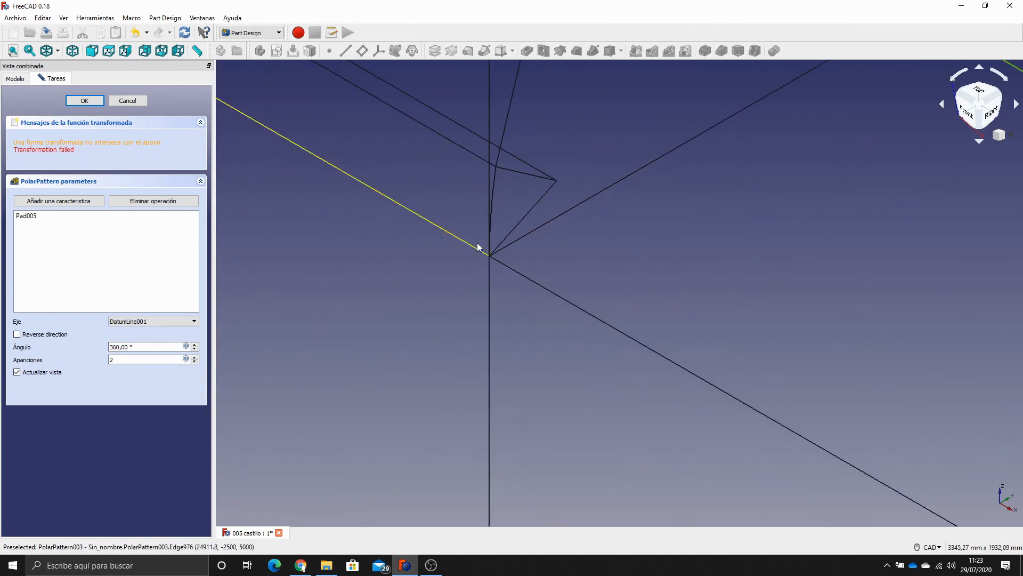
pyautogui.scroll(-8, 773, 258)
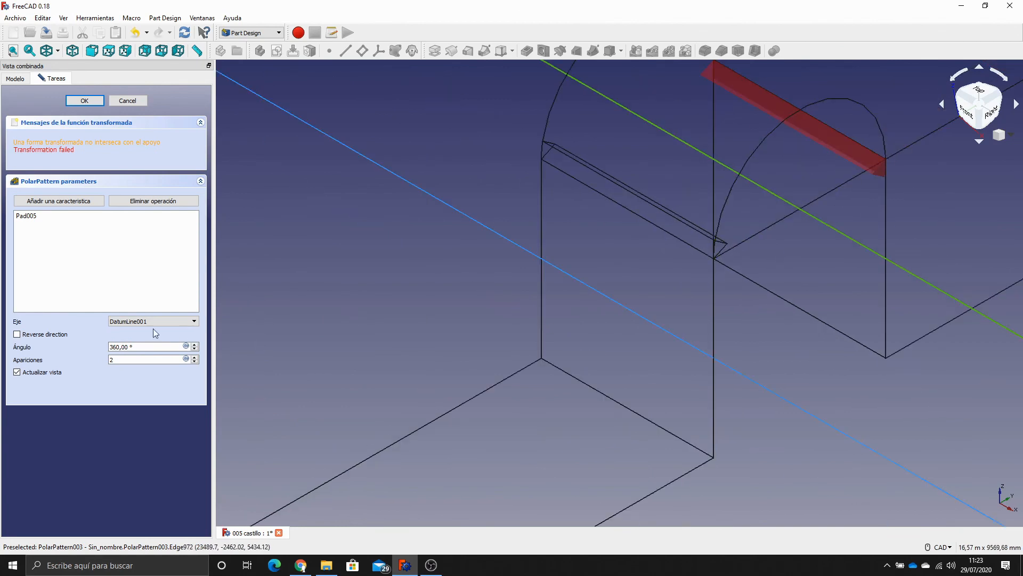
pyautogui.doubleClick(122, 347)
pyautogui.write('170')
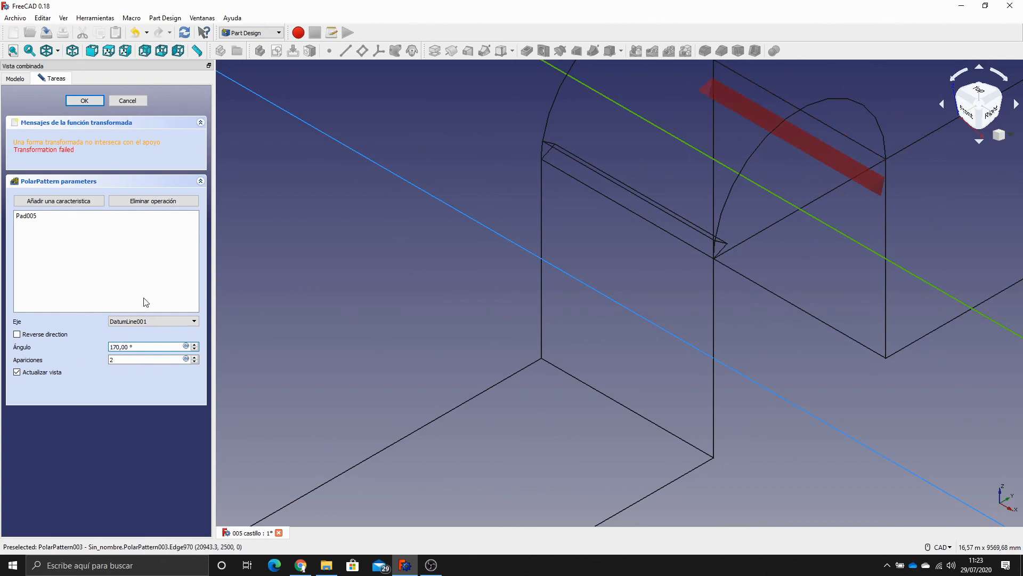
pyautogui.click(35, 336)
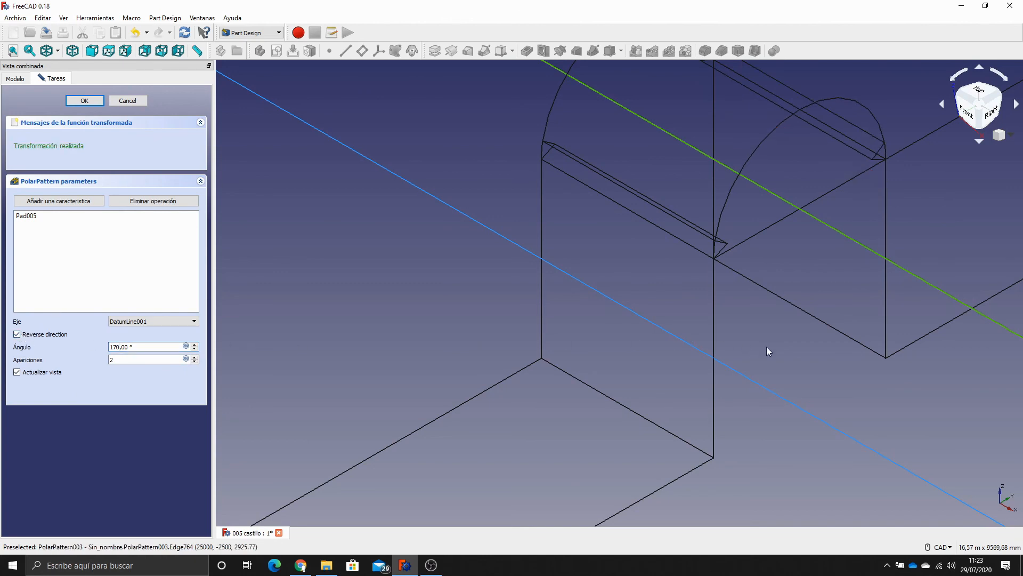
# Set the polar pattern to 9 occurrences around the doorway arch and accept it.
pyautogui.click(126, 52)
pyautogui.moveTo(729, 146); pyautogui.dragTo(648, 247, button='middle')
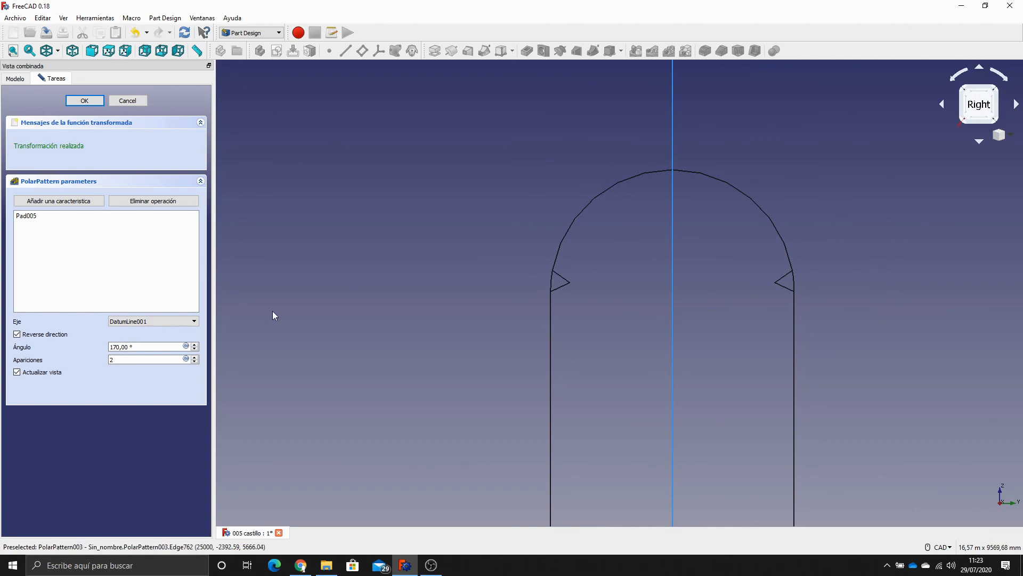
pyautogui.doubleClick(129, 360)
pyautogui.write('9')
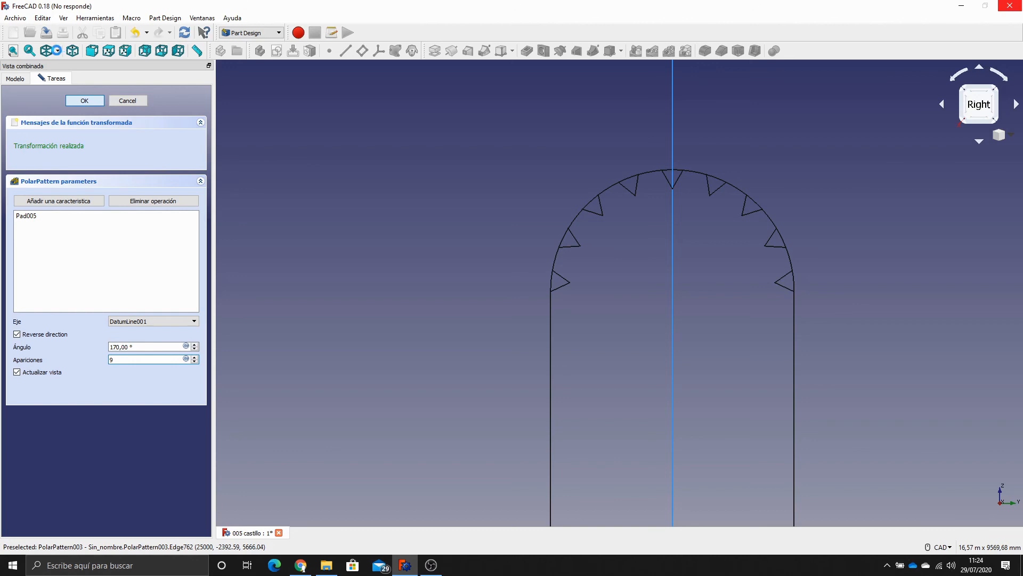
# Switch the display style from wireframe back to Como es and show the castle in isometric view.
pyautogui.click(57, 51)
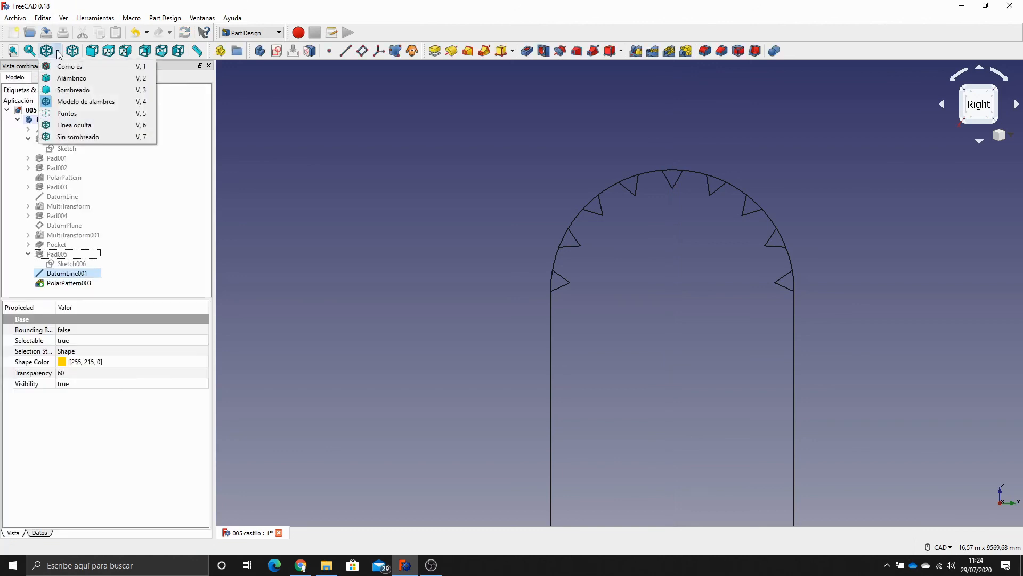
pyautogui.click(63, 68)
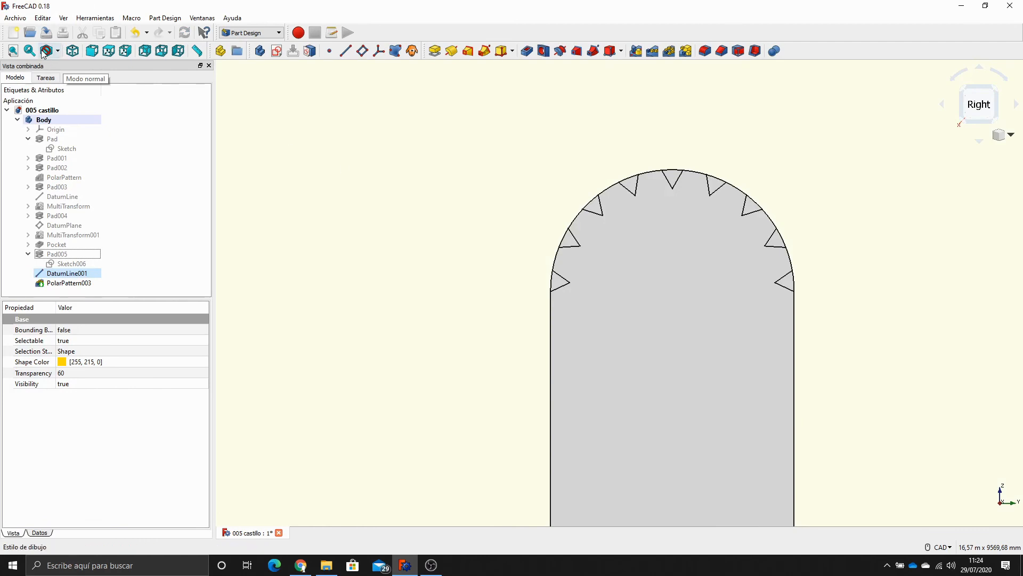
pyautogui.click(74, 53)
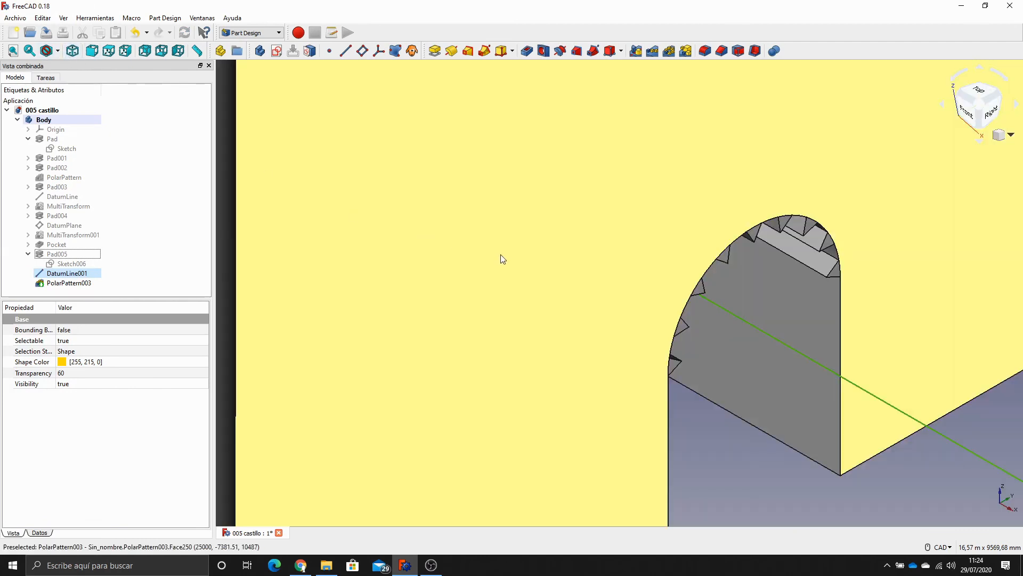
pyautogui.scroll(-10, 507, 249)
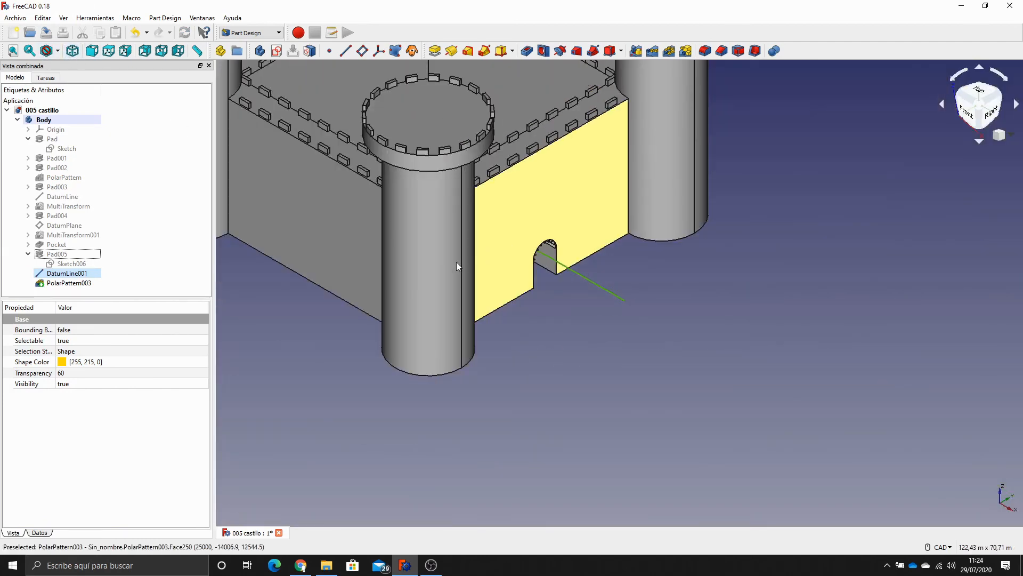
pyautogui.click(341, 347)
pyautogui.moveTo(318, 324); pyautogui.dragTo(463, 431, button='middle')
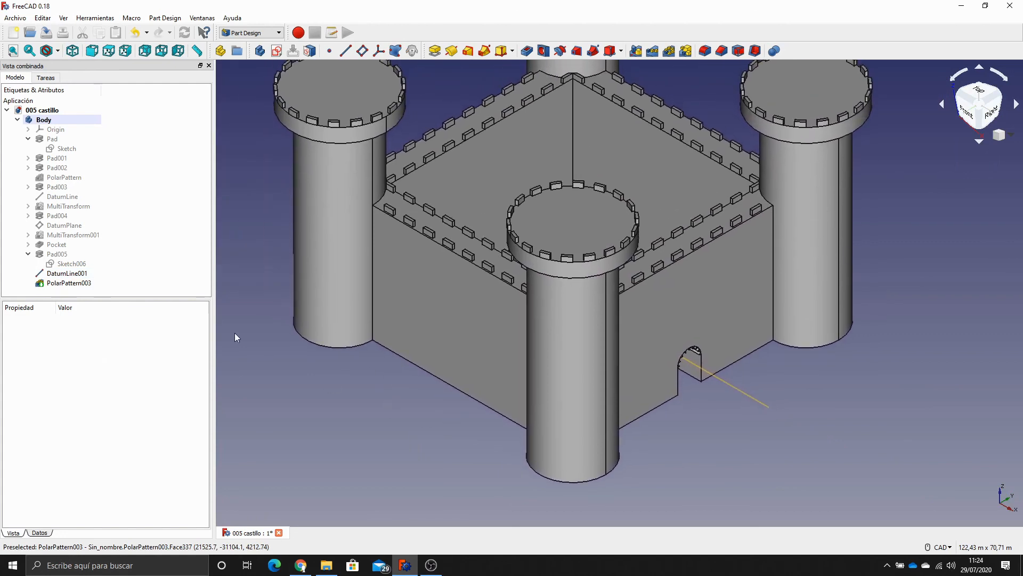
# Hide the datum line through the doorway arch and rename the stones' polar pattern as Castillo.
pyautogui.click(80, 273)
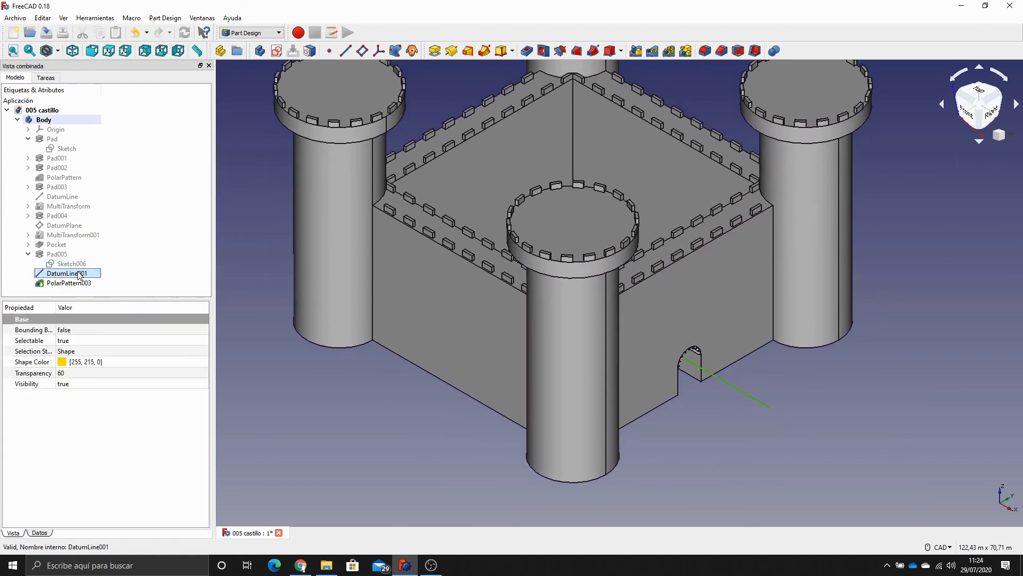
pyautogui.press('space')
pyautogui.click(80, 283)
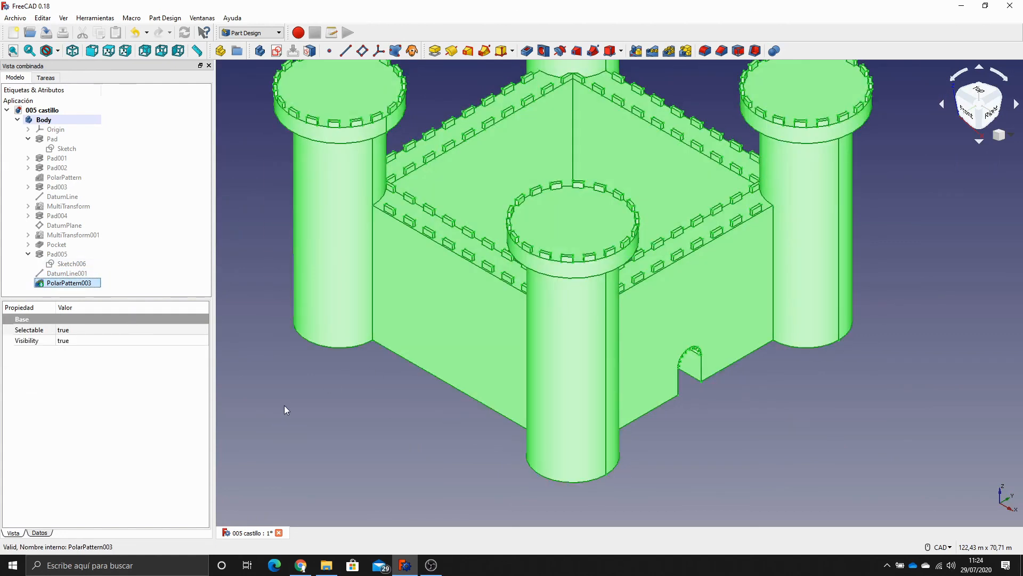
pyautogui.press('F2')
pyautogui.write('Castillo')
pyautogui.press('Return')
pyautogui.click(325, 408)
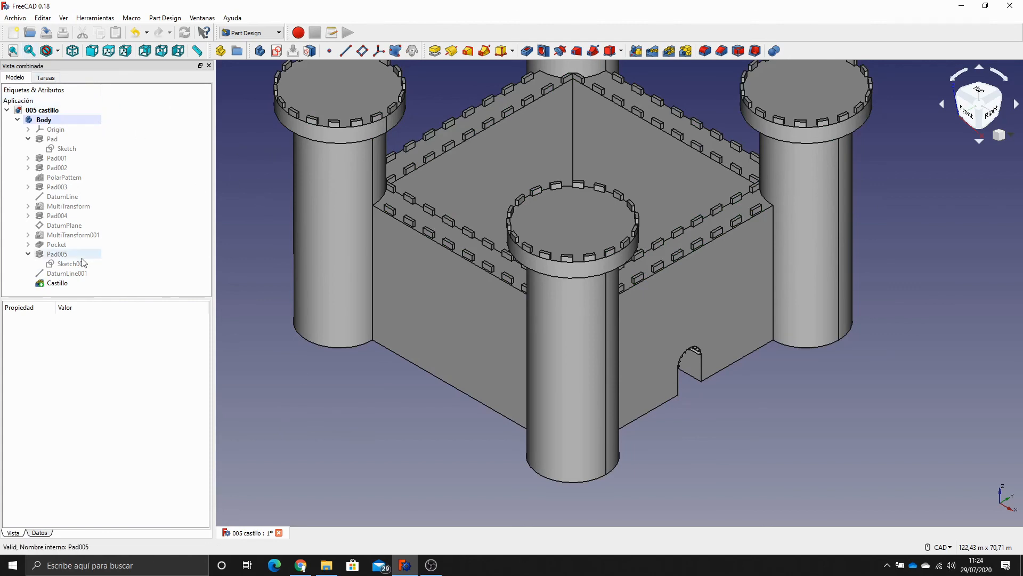
pyautogui.click(57, 282)
pyautogui.click(30, 51)
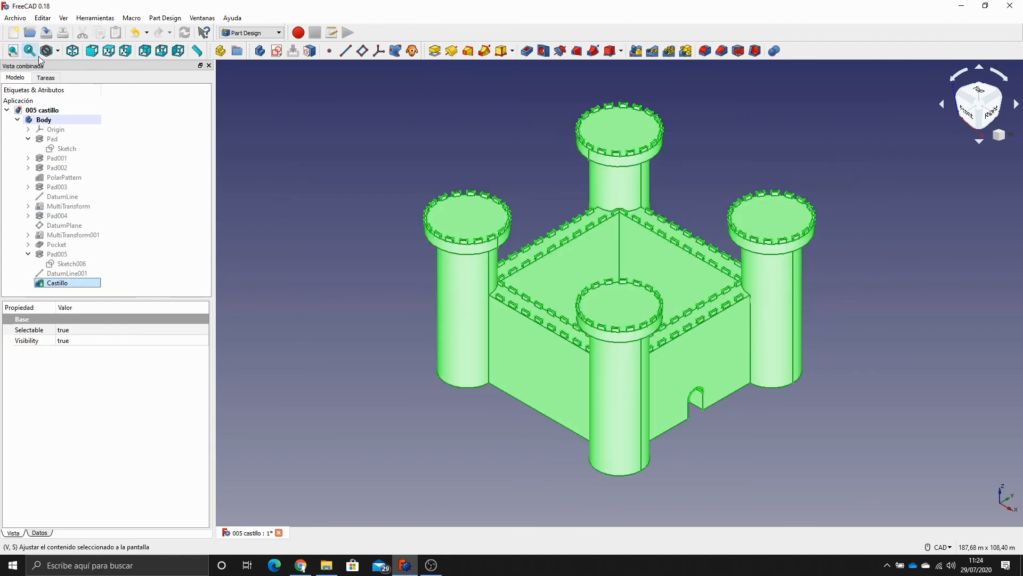
pyautogui.click(401, 243)
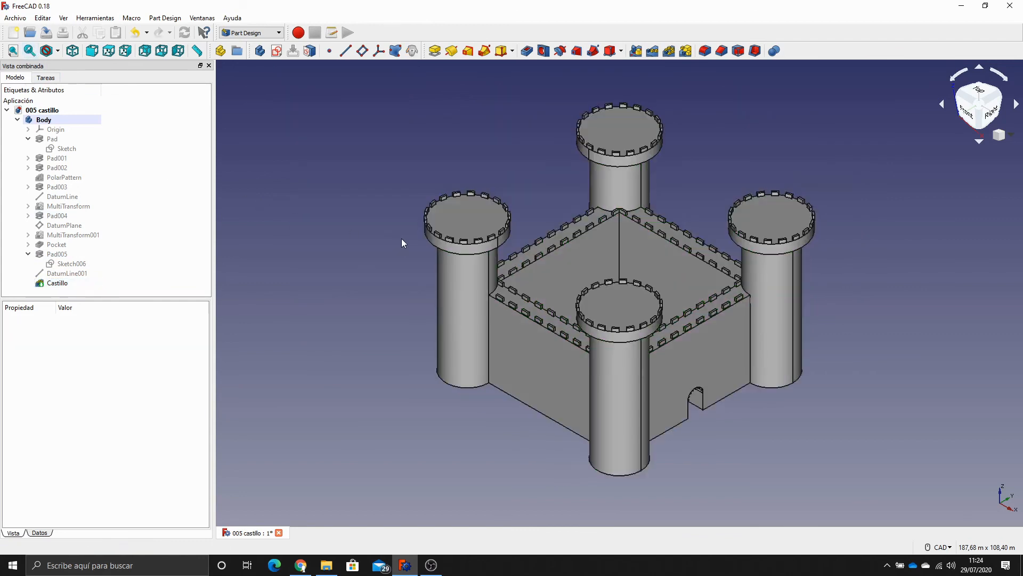